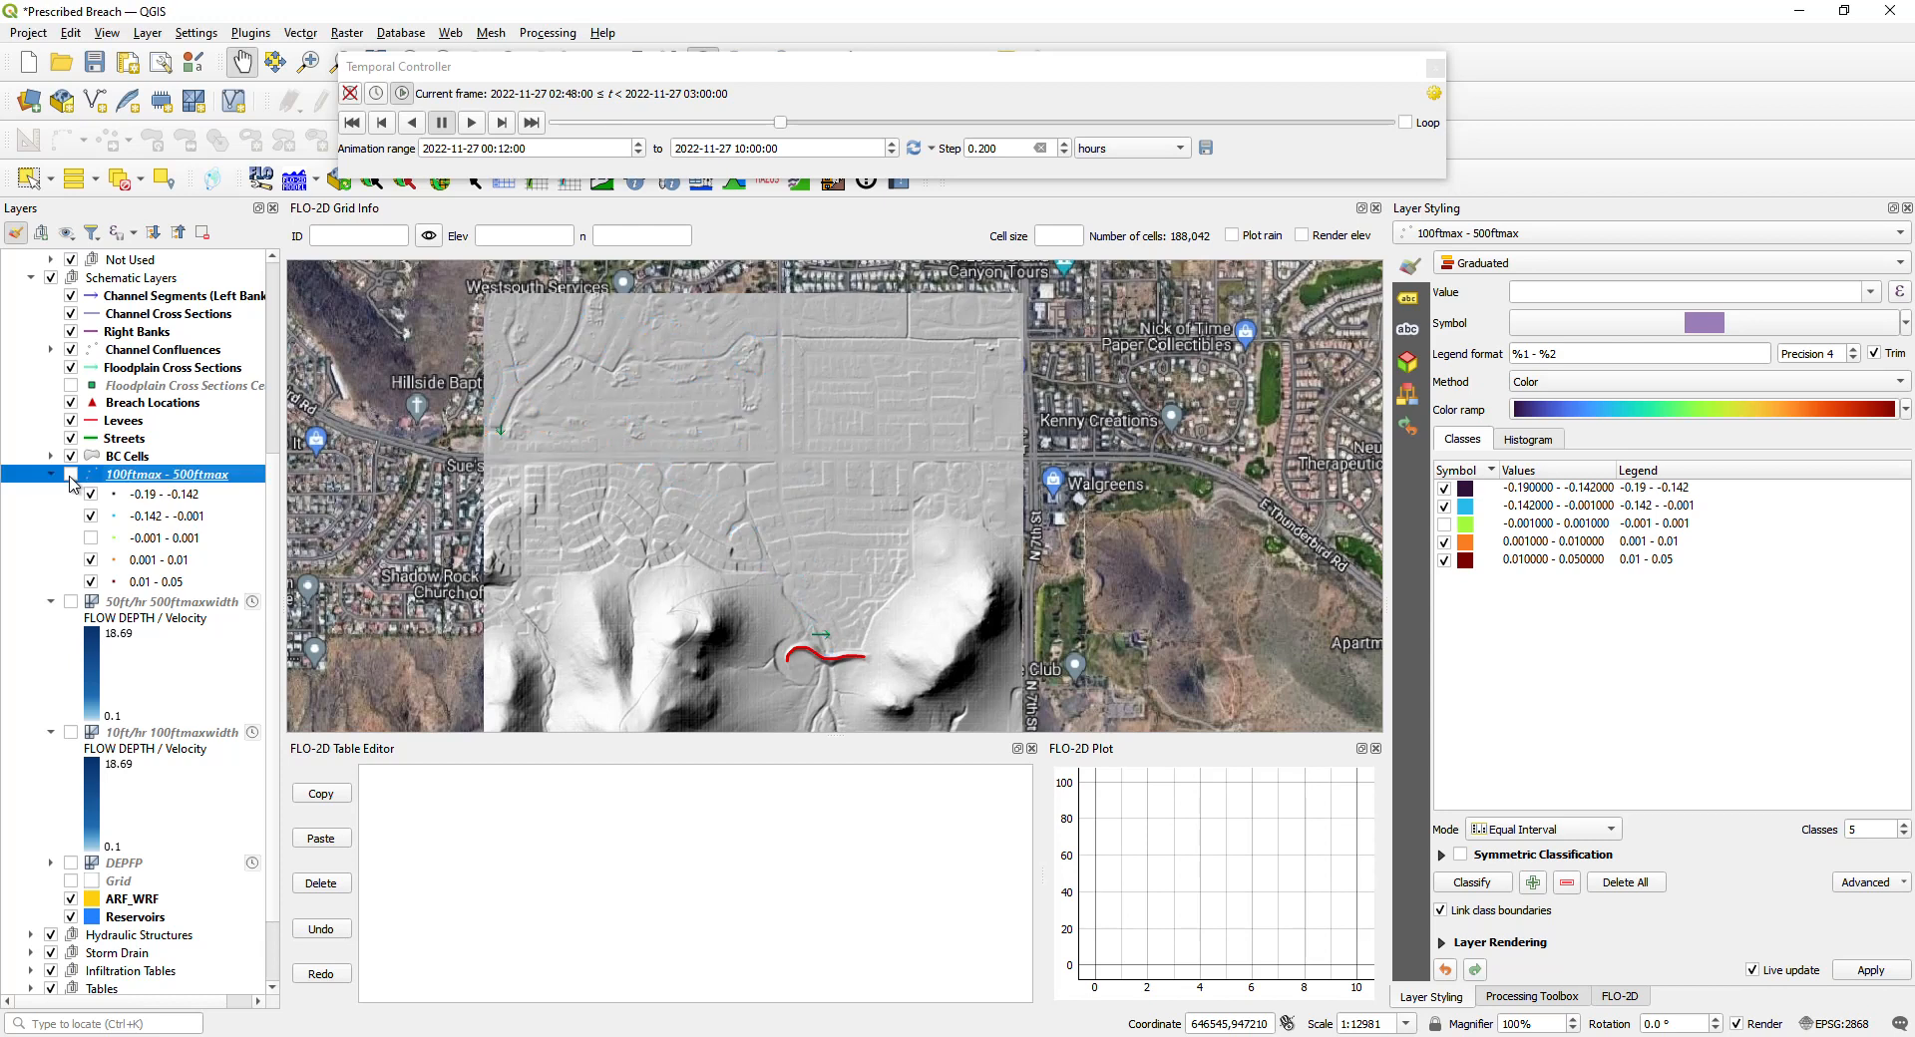
Step: Show the 100ftmax - 500ftmax difference layer to examine the flow differences, and hide it again
{"action": "double_click", "coordinate": [71, 476]}
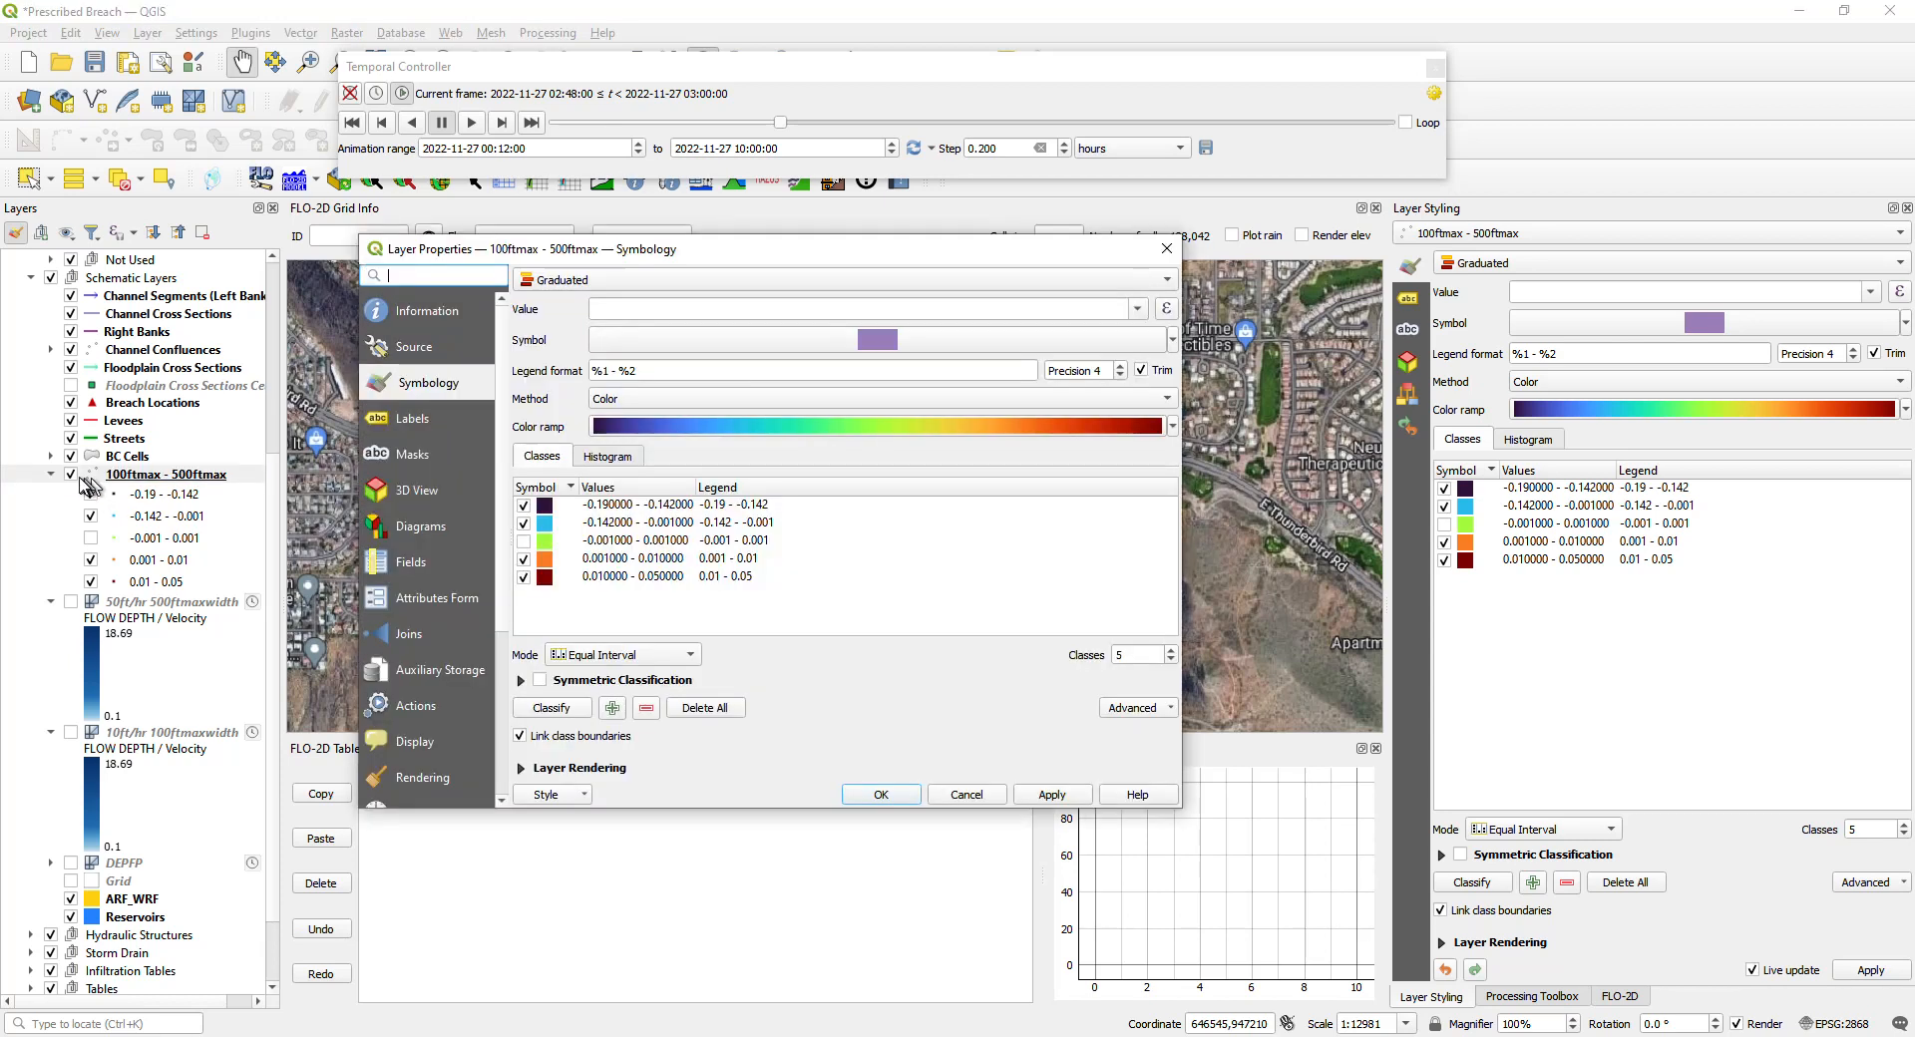
{"action": "left_click", "coordinate": [1165, 248]}
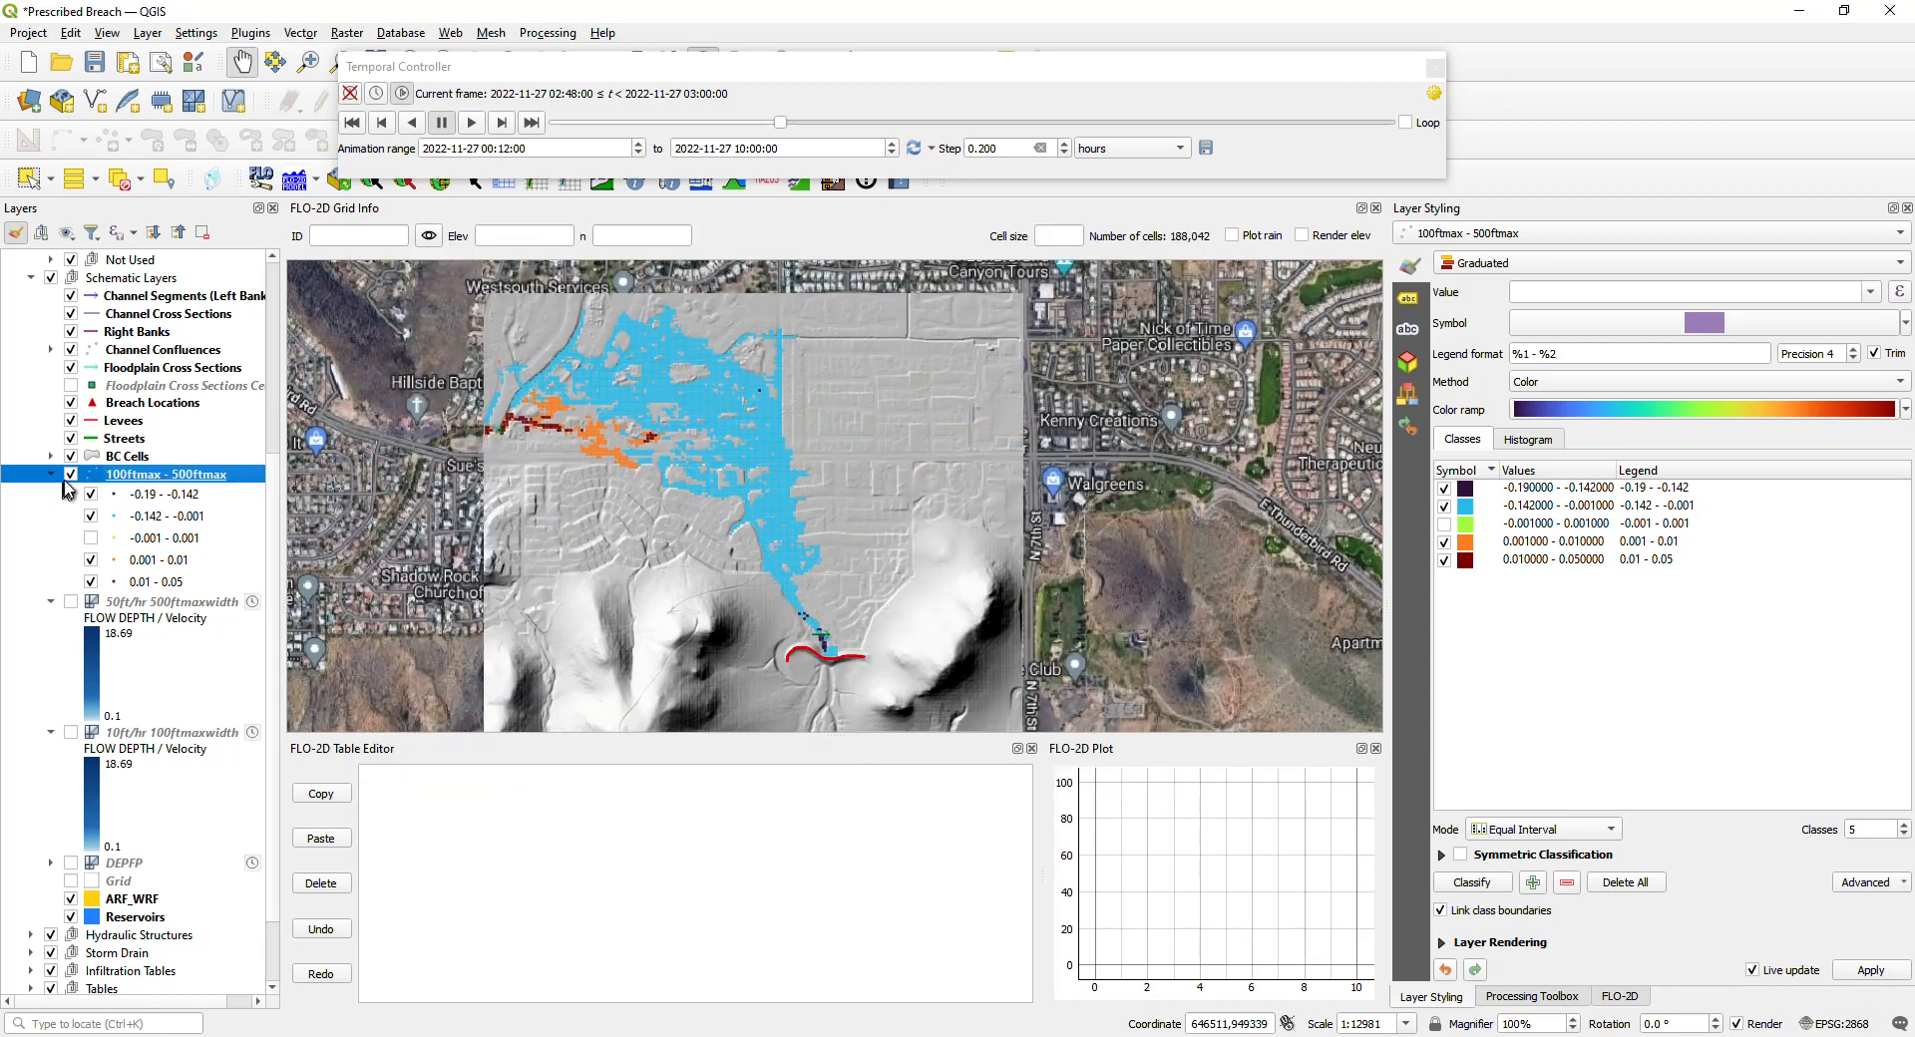
{"action": "left_click", "coordinate": [70, 475]}
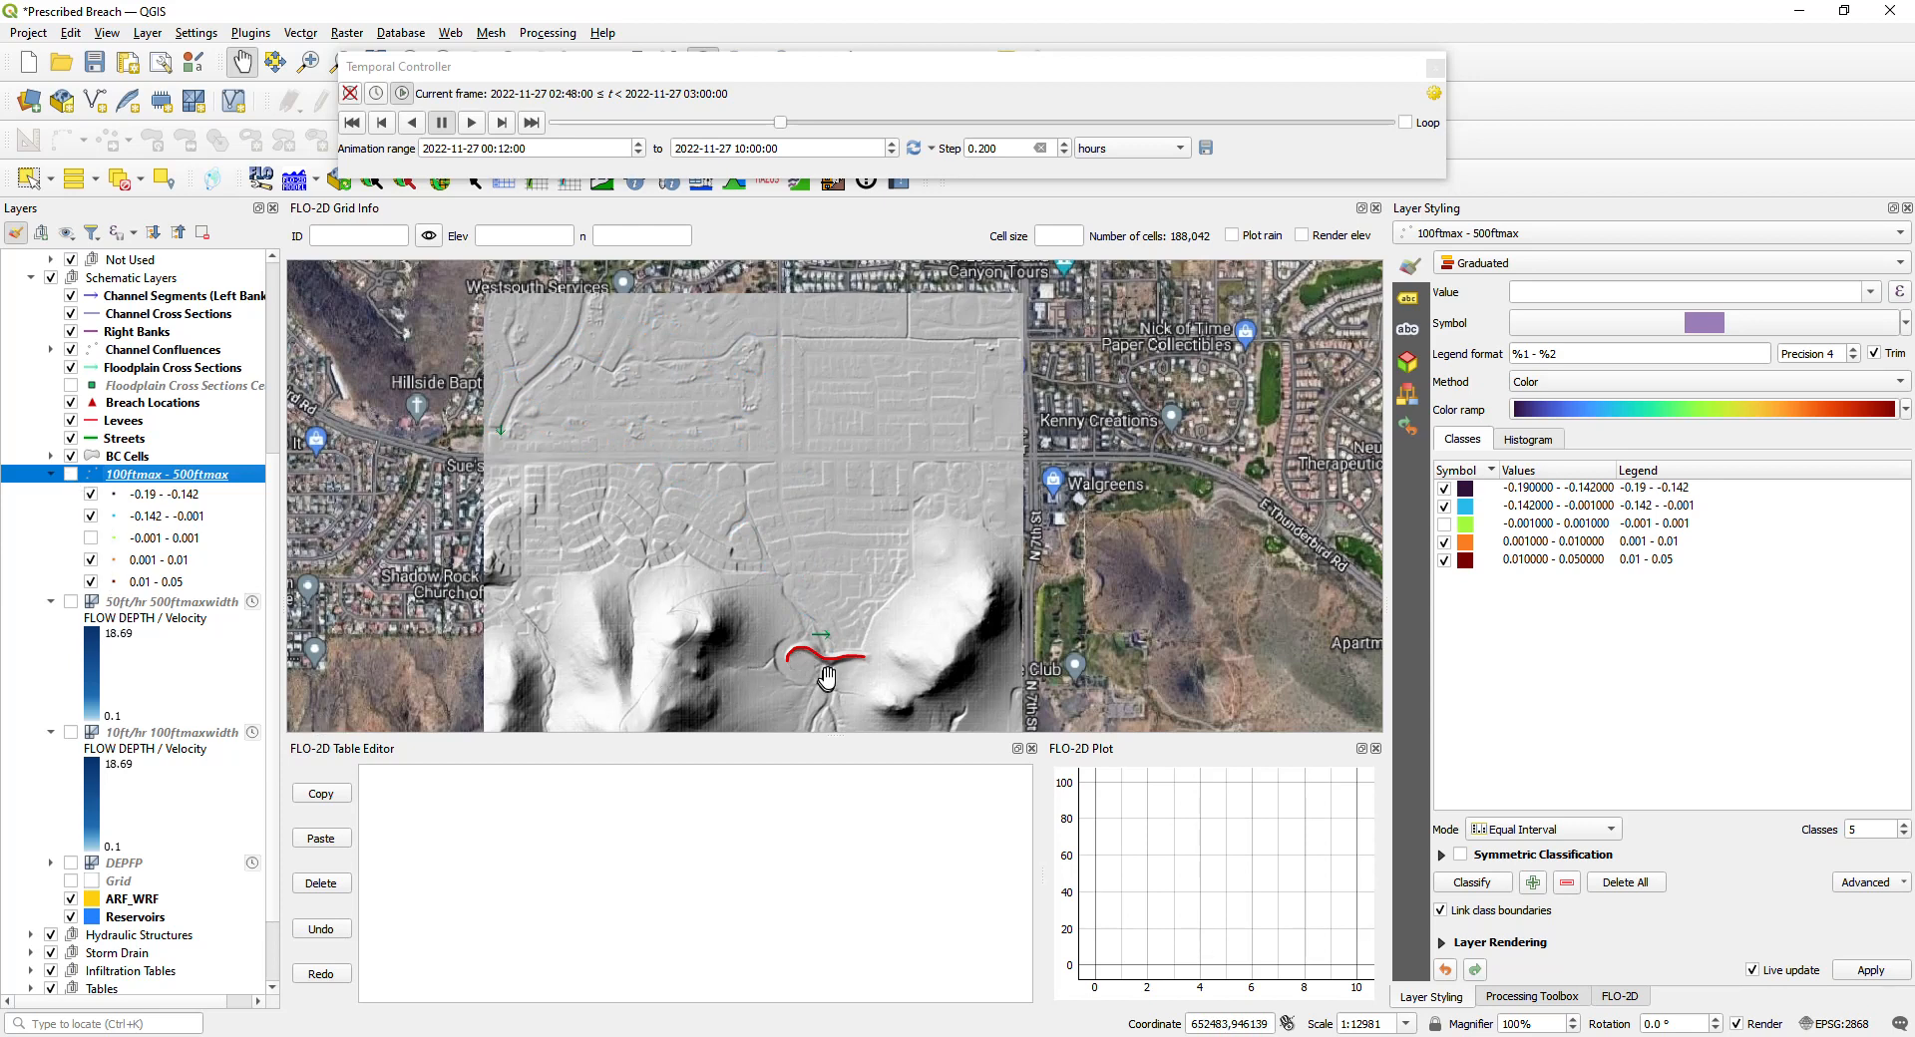
Step: Display the 10ft/hr 100ftmaxwidth results alone and replace them with the 50ft/hr 500ftmaxwidth results to compare flood extents
{"action": "left_click", "coordinate": [153, 738]}
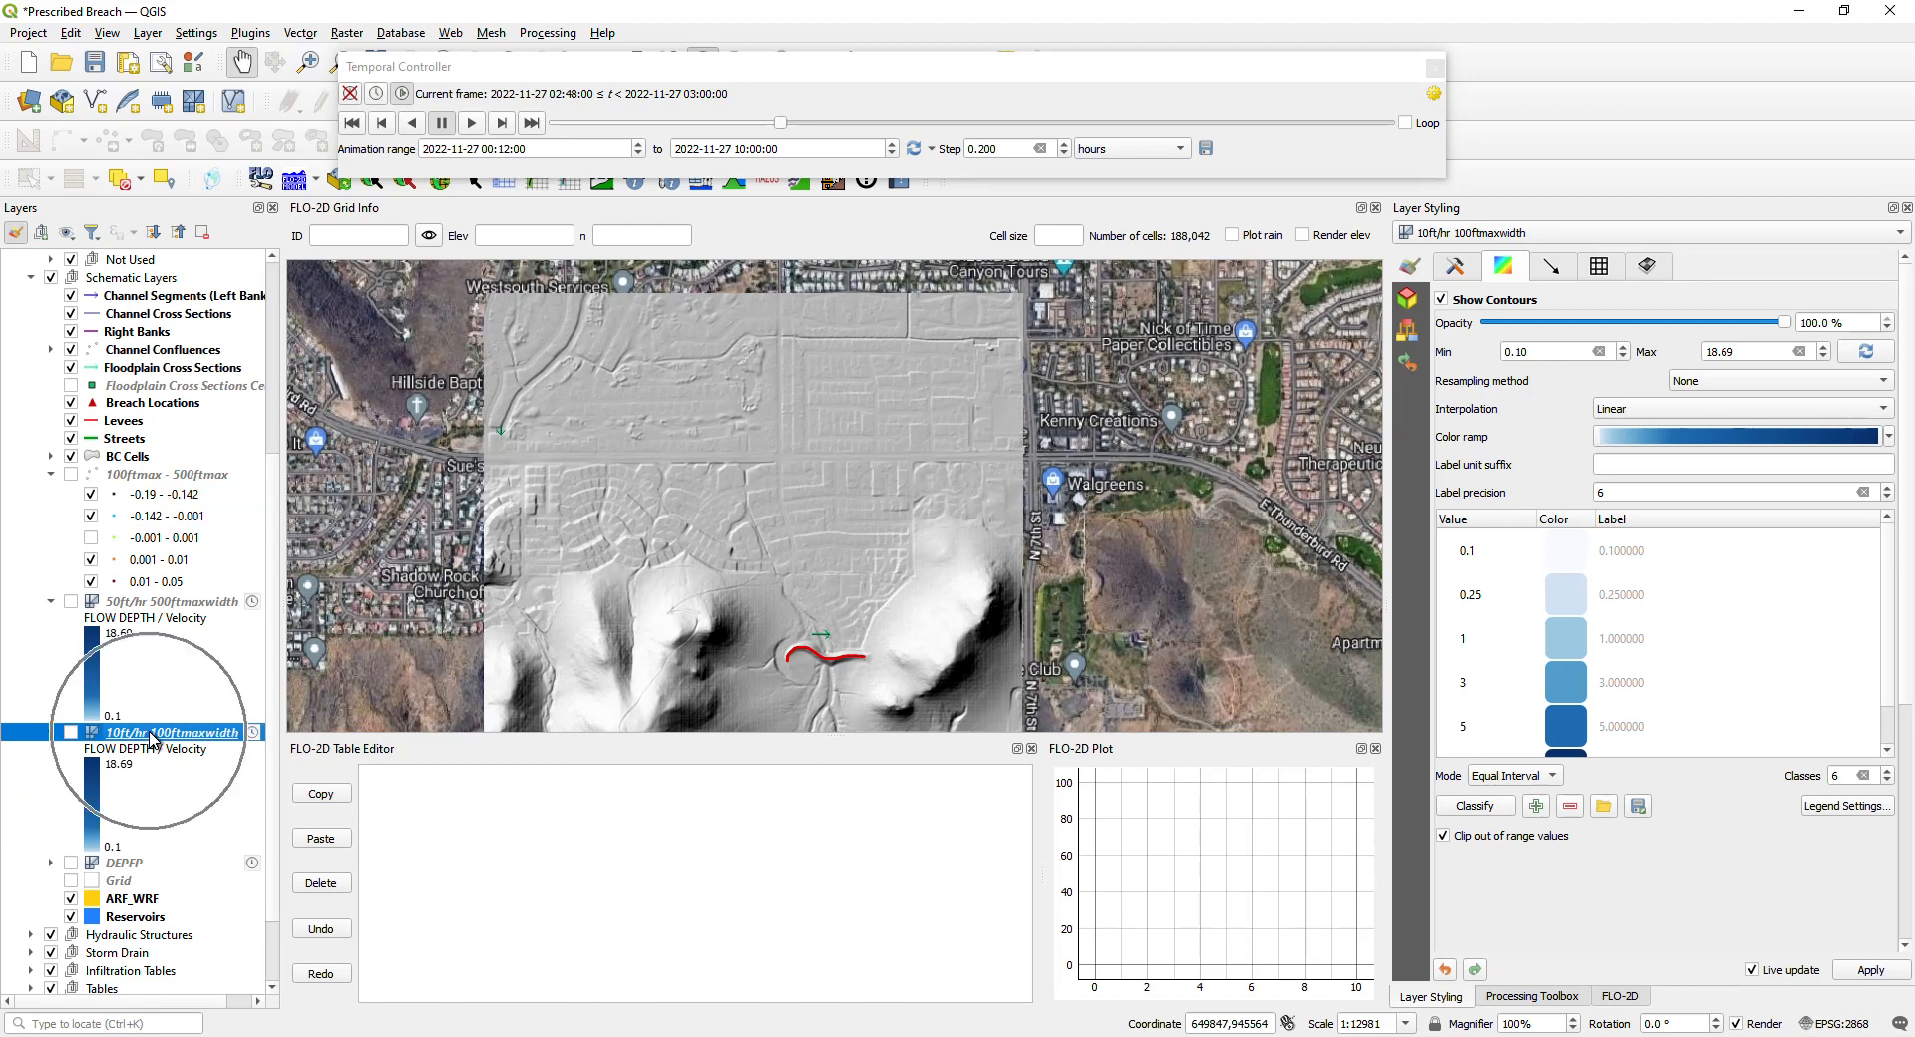
{"action": "left_click", "coordinate": [71, 733]}
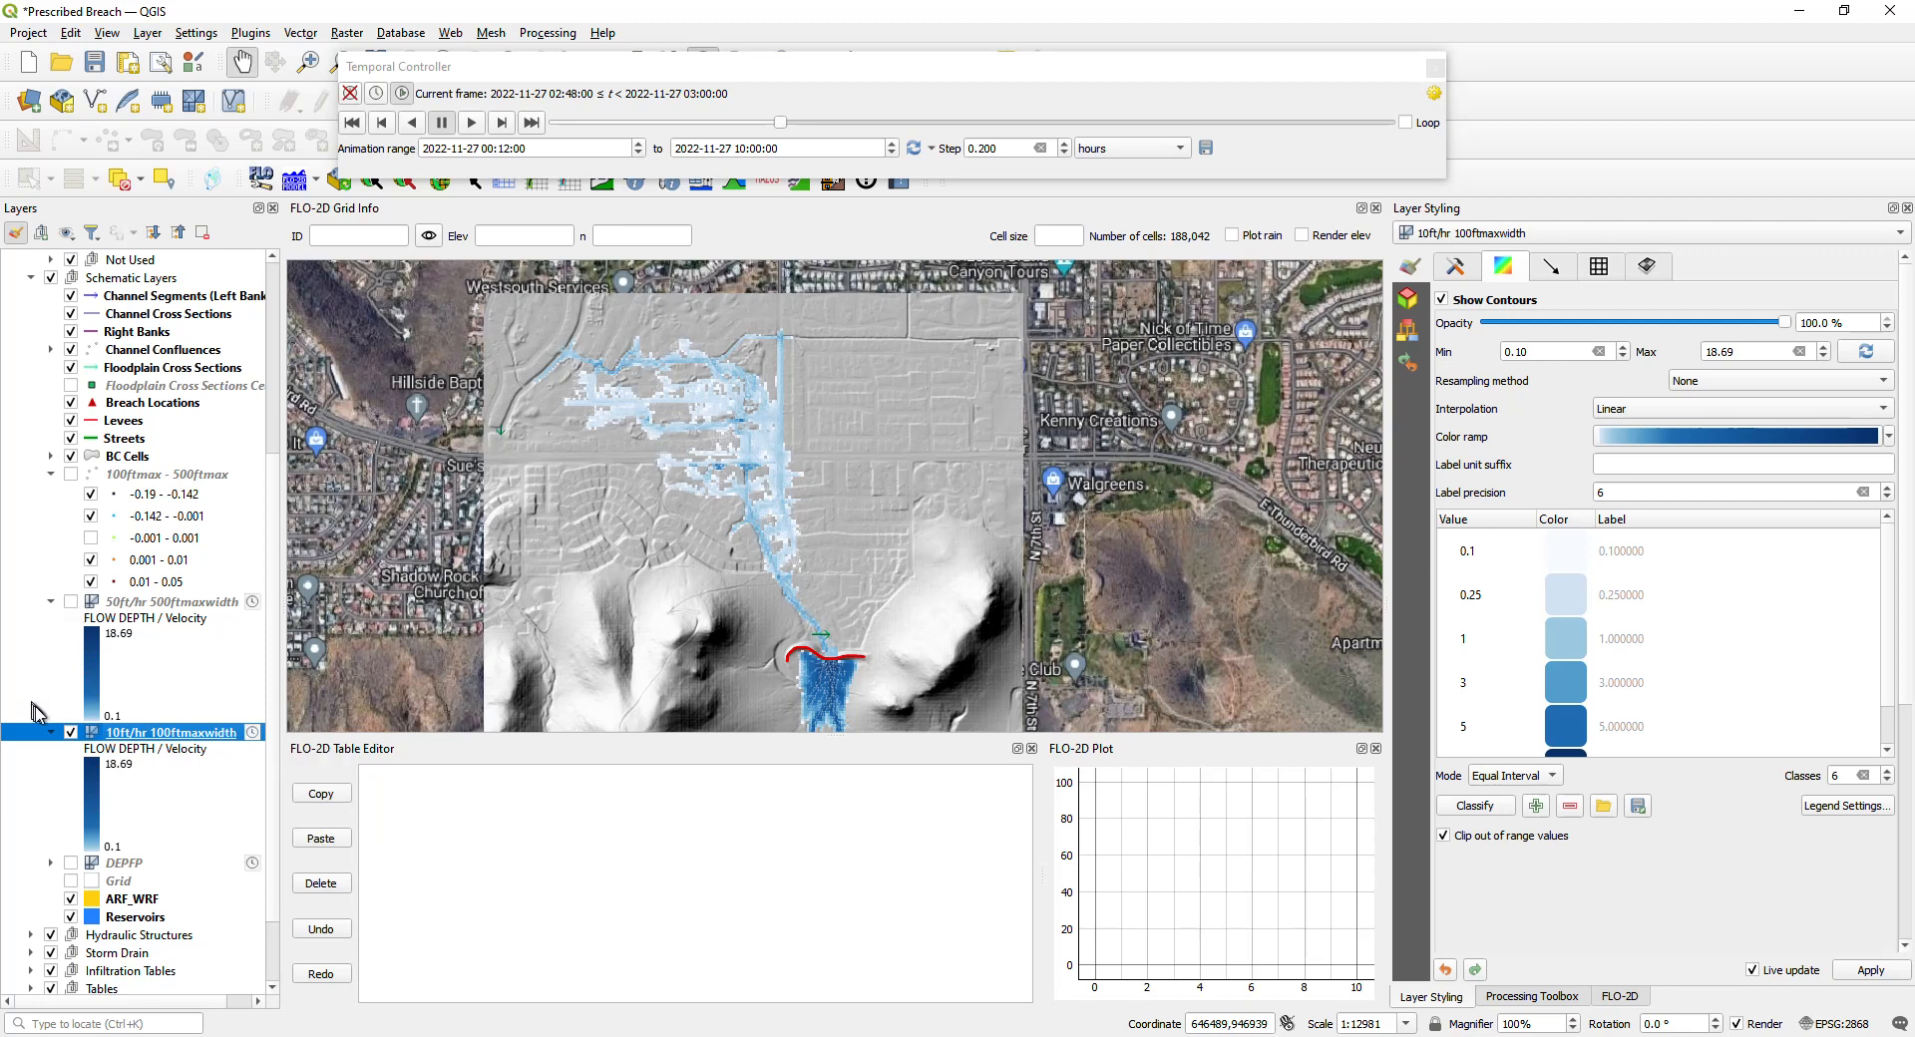
{"action": "left_click", "coordinate": [70, 733]}
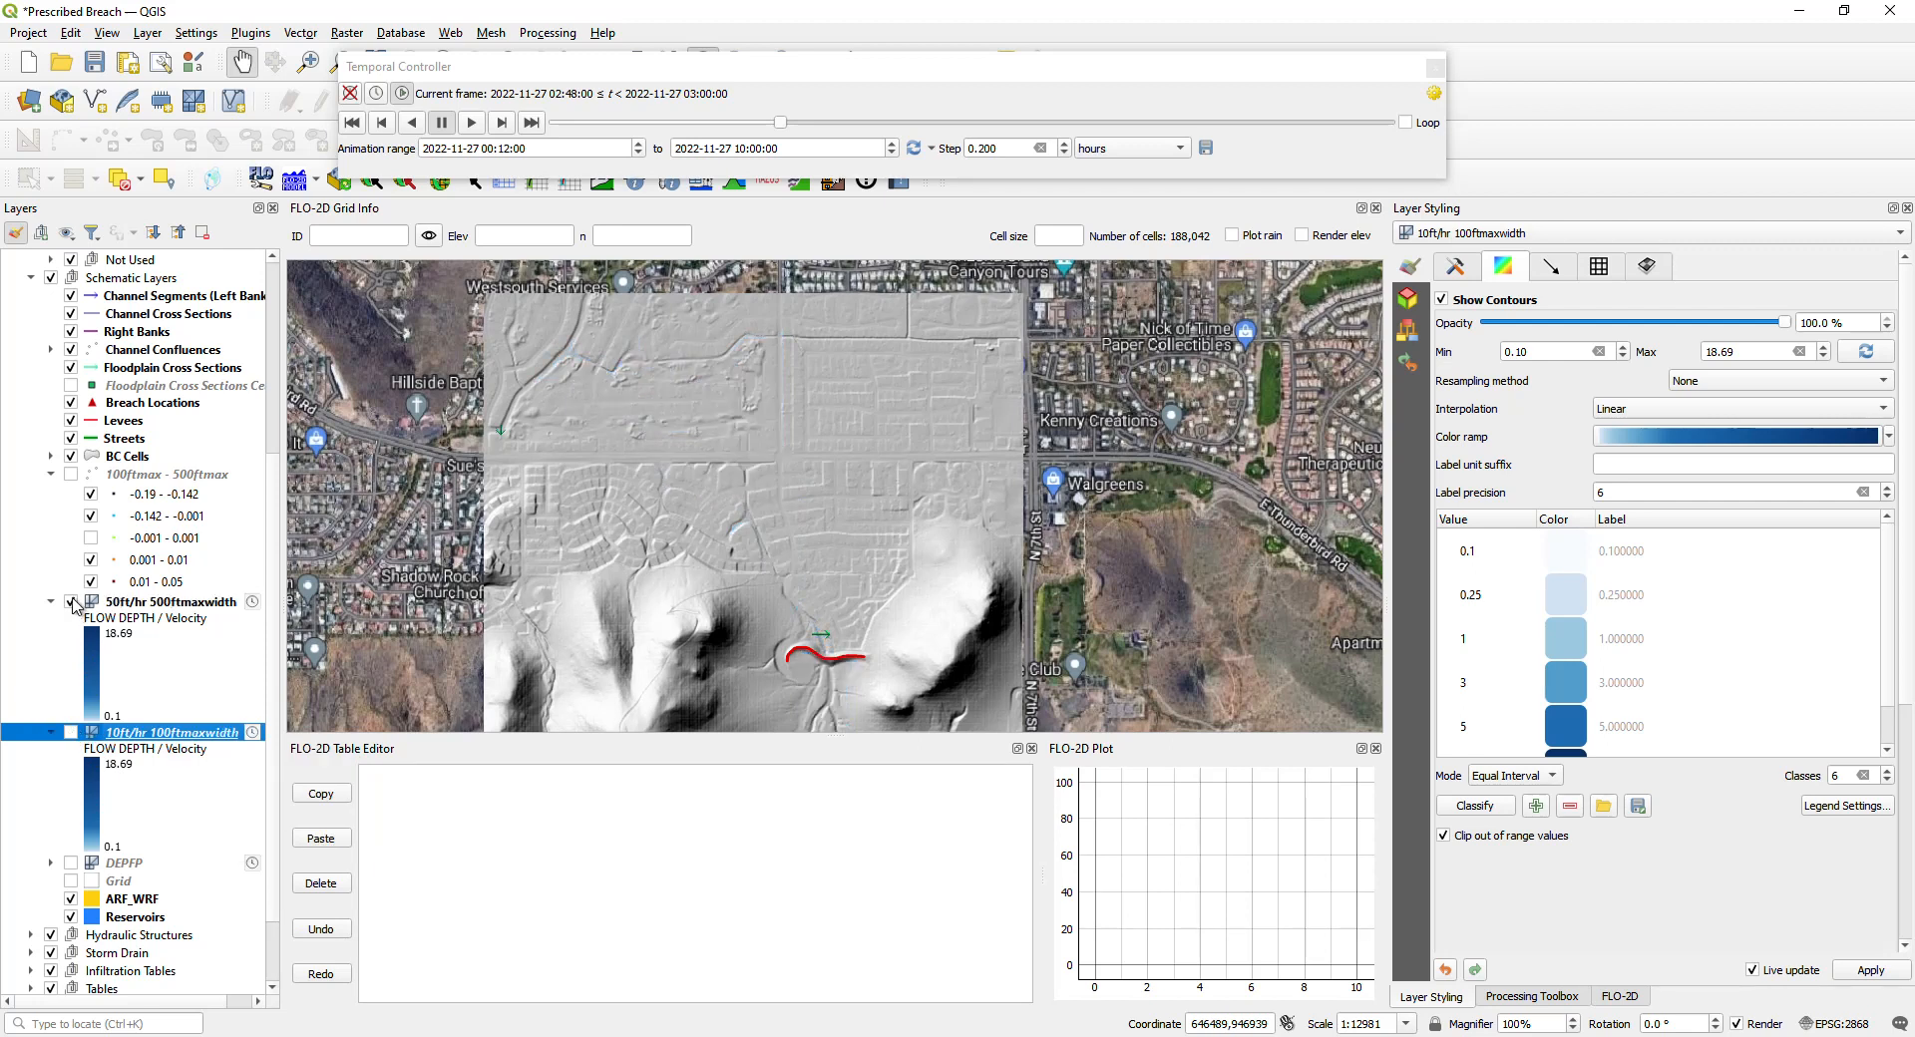
{"action": "left_click", "coordinate": [71, 603]}
{"action": "key", "text": "ctrl"}
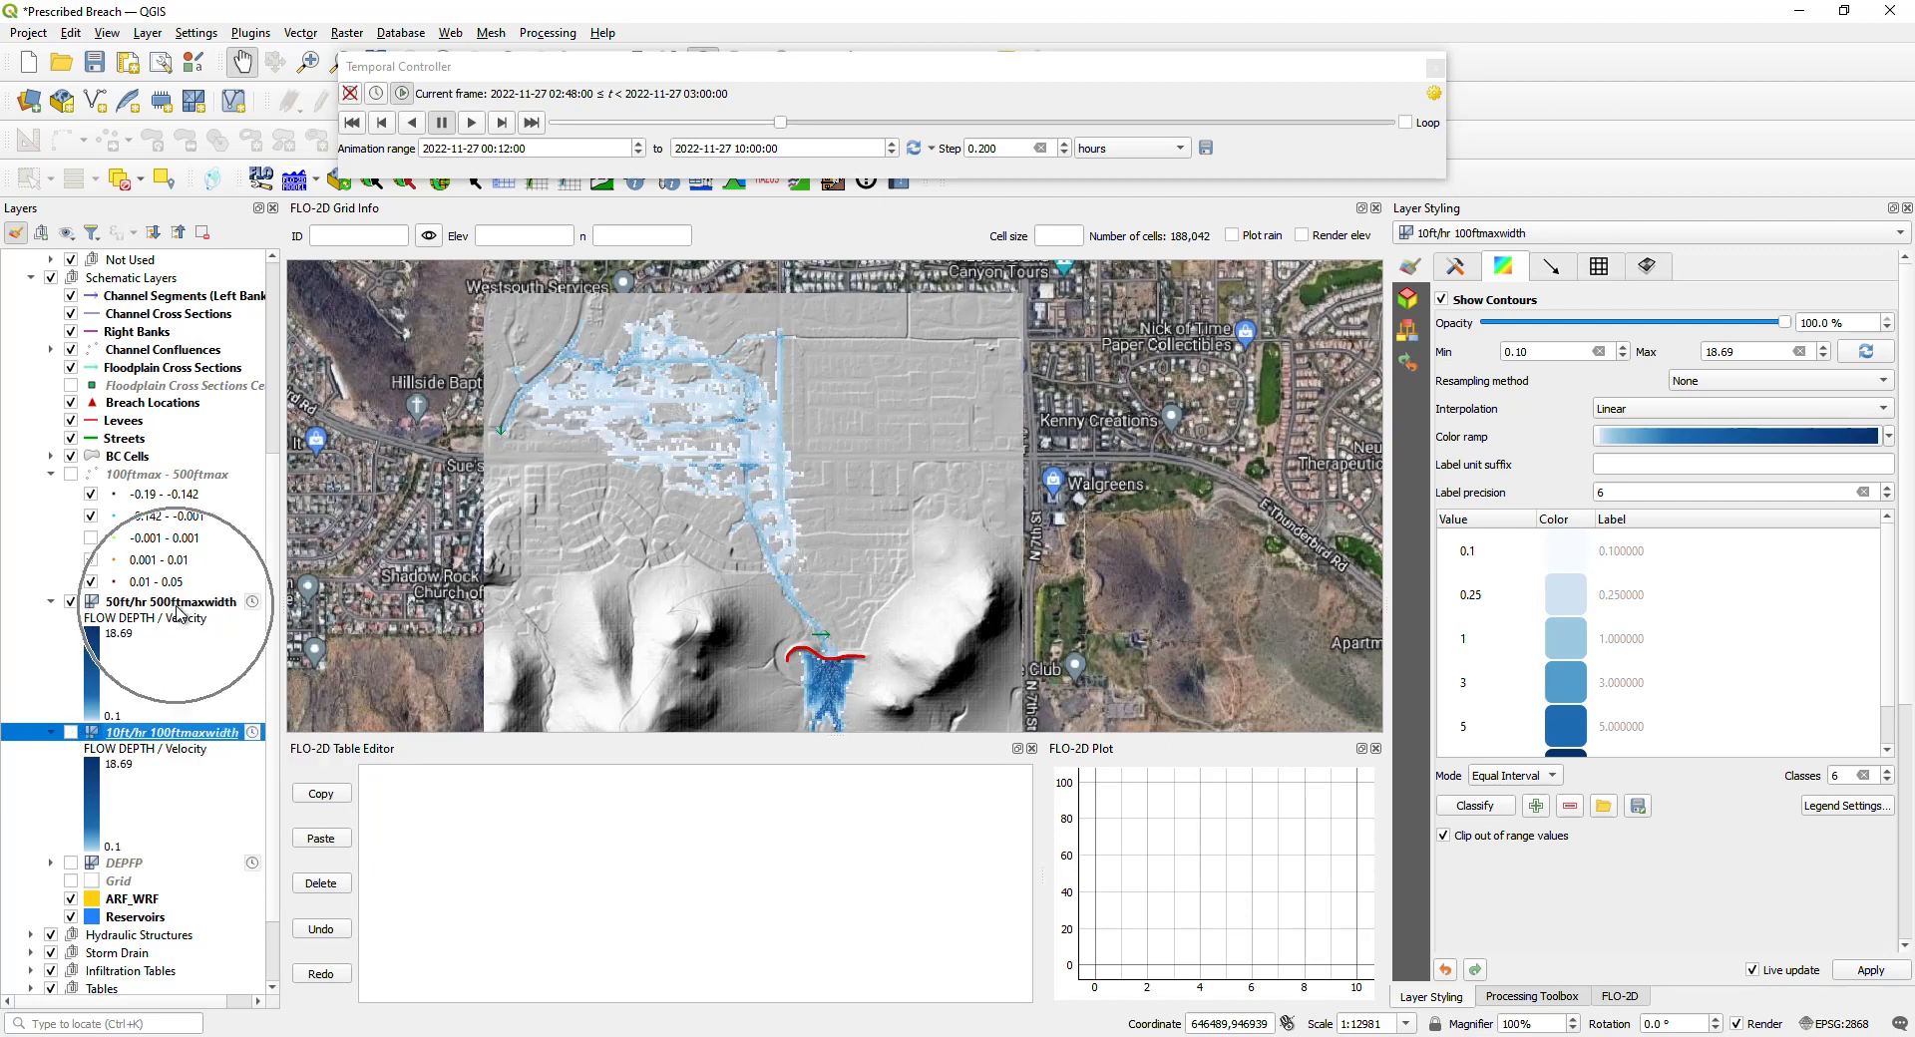
{"action": "left_click", "coordinate": [180, 604]}
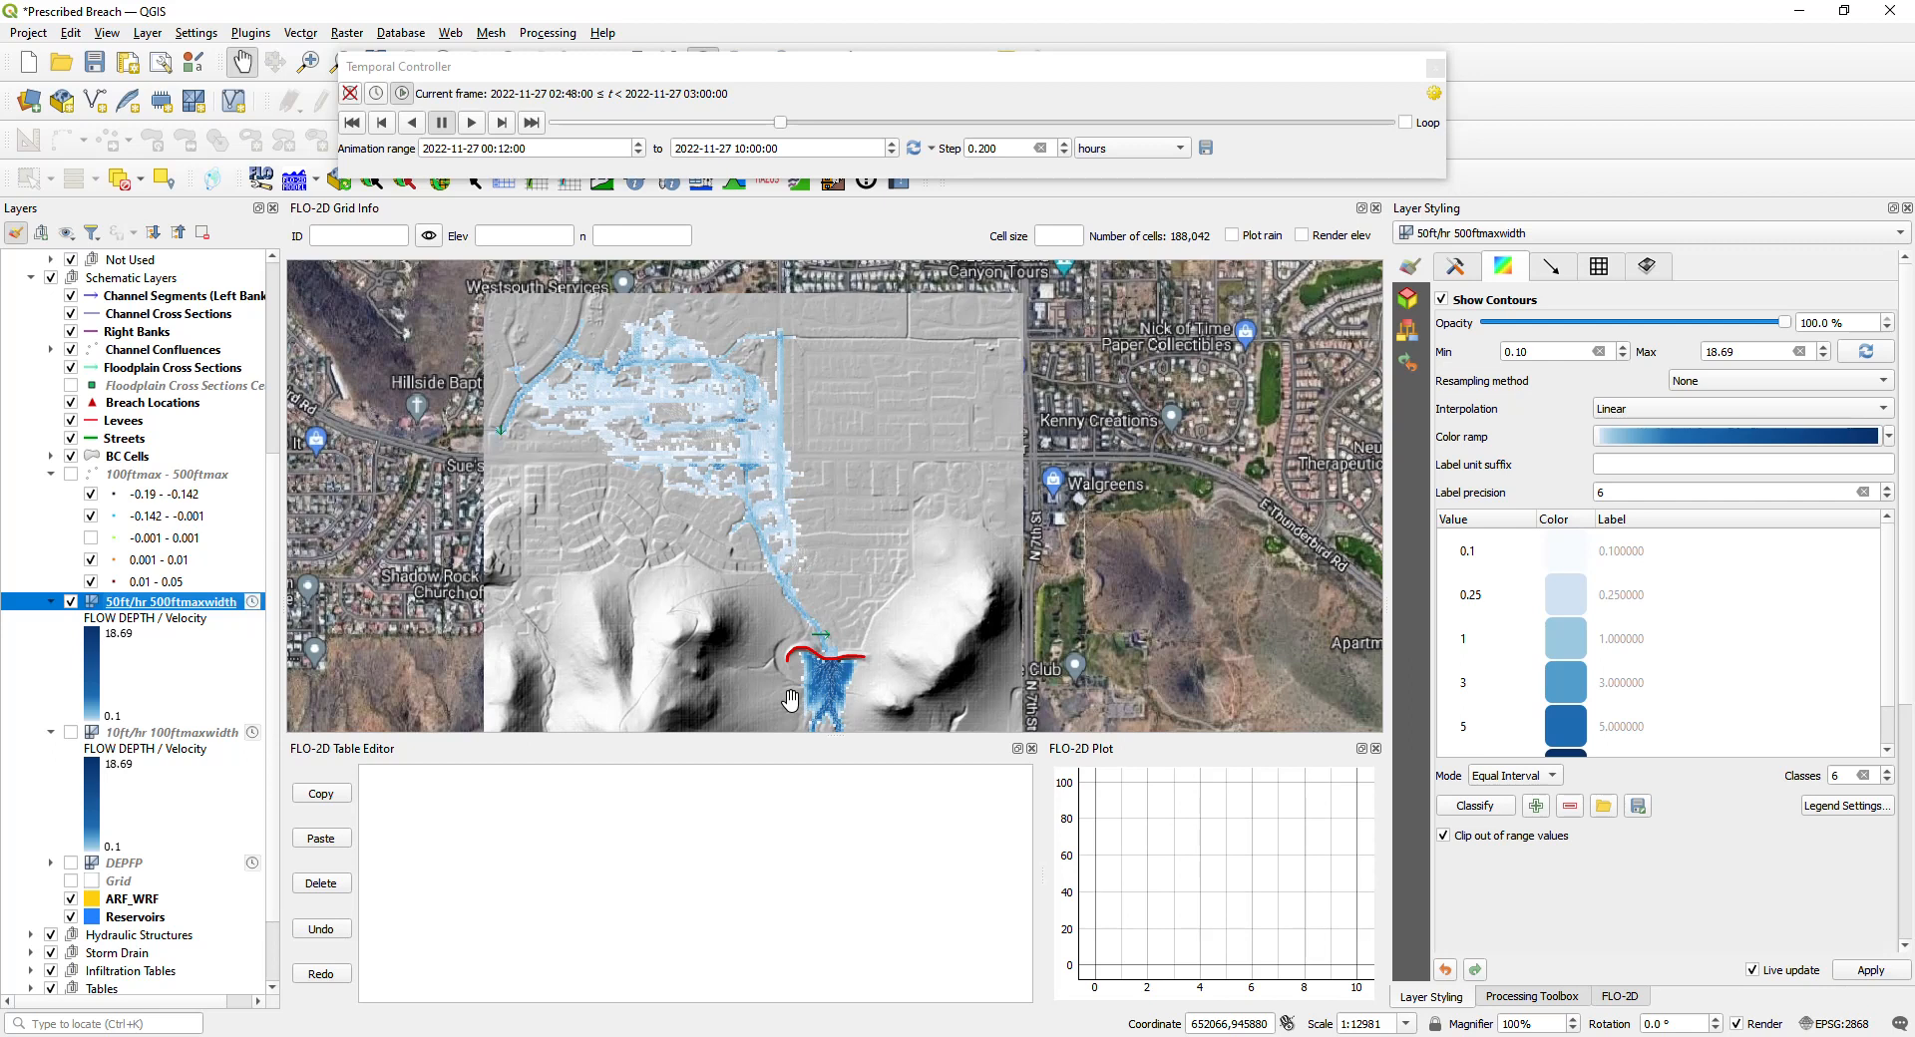
Step: Focus on the breach at the red levee and also show the 10ft/hr 100ftmaxwidth results
{"action": "left_click_drag", "start_coordinate": [790, 701], "coordinate": [726, 516]}
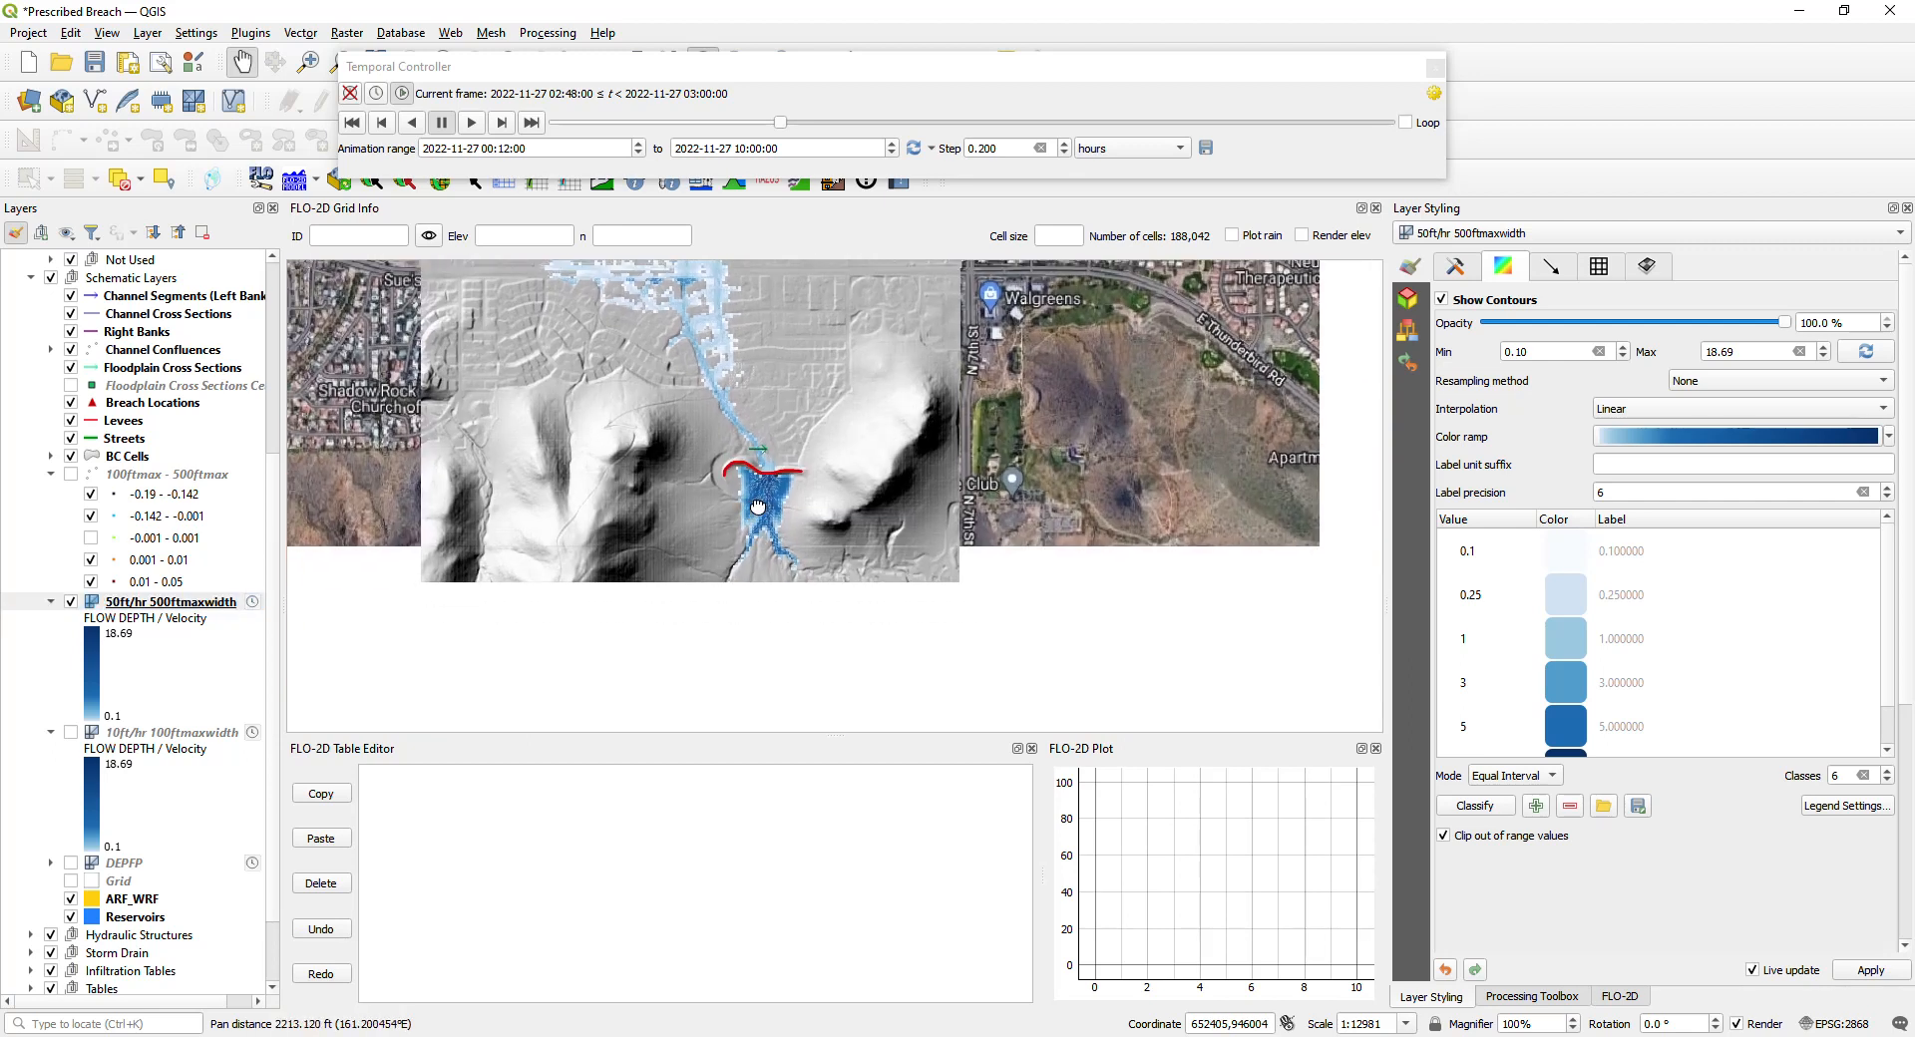
{"action": "scroll", "coordinate": [758, 490], "scroll_direction": "up", "scroll_amount": 1}
{"action": "scroll", "coordinate": [766, 471], "scroll_direction": "up", "scroll_amount": 1}
{"action": "left_click", "coordinate": [70, 732]}
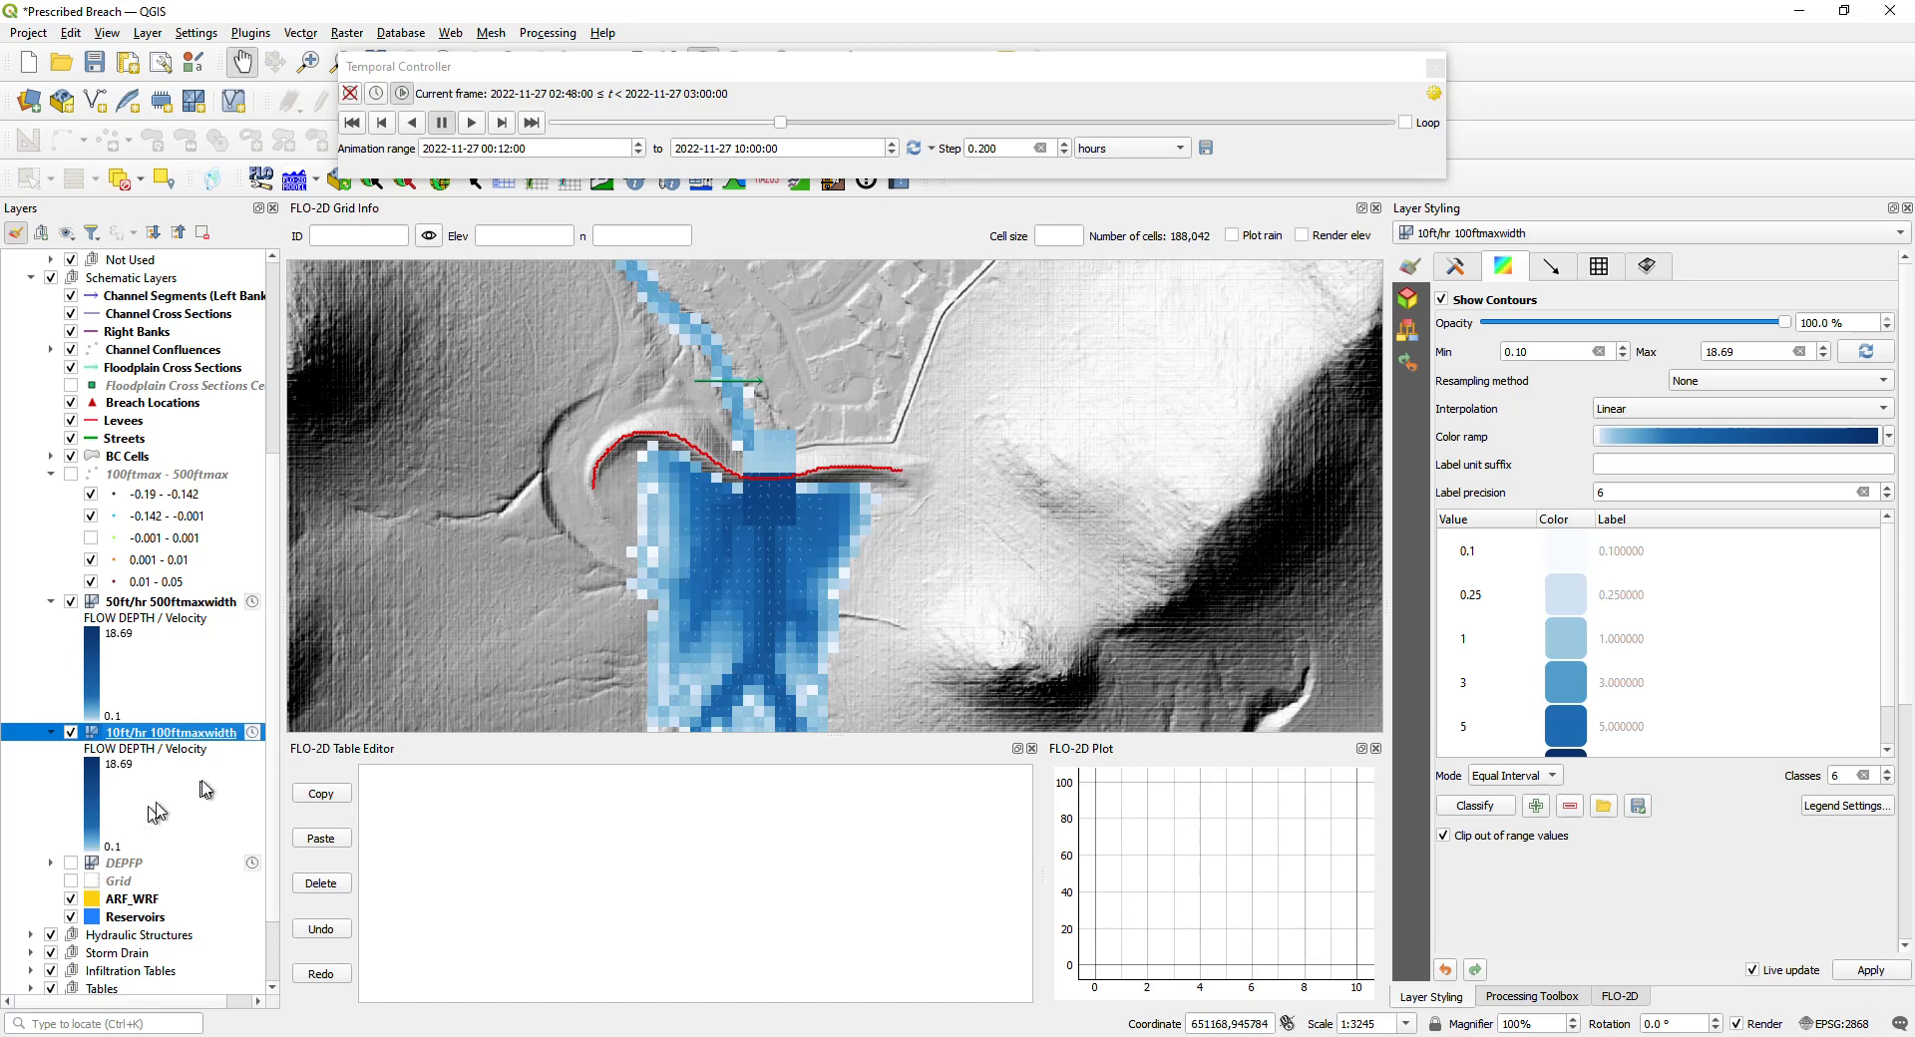
{"action": "right_click", "coordinate": [175, 737]}
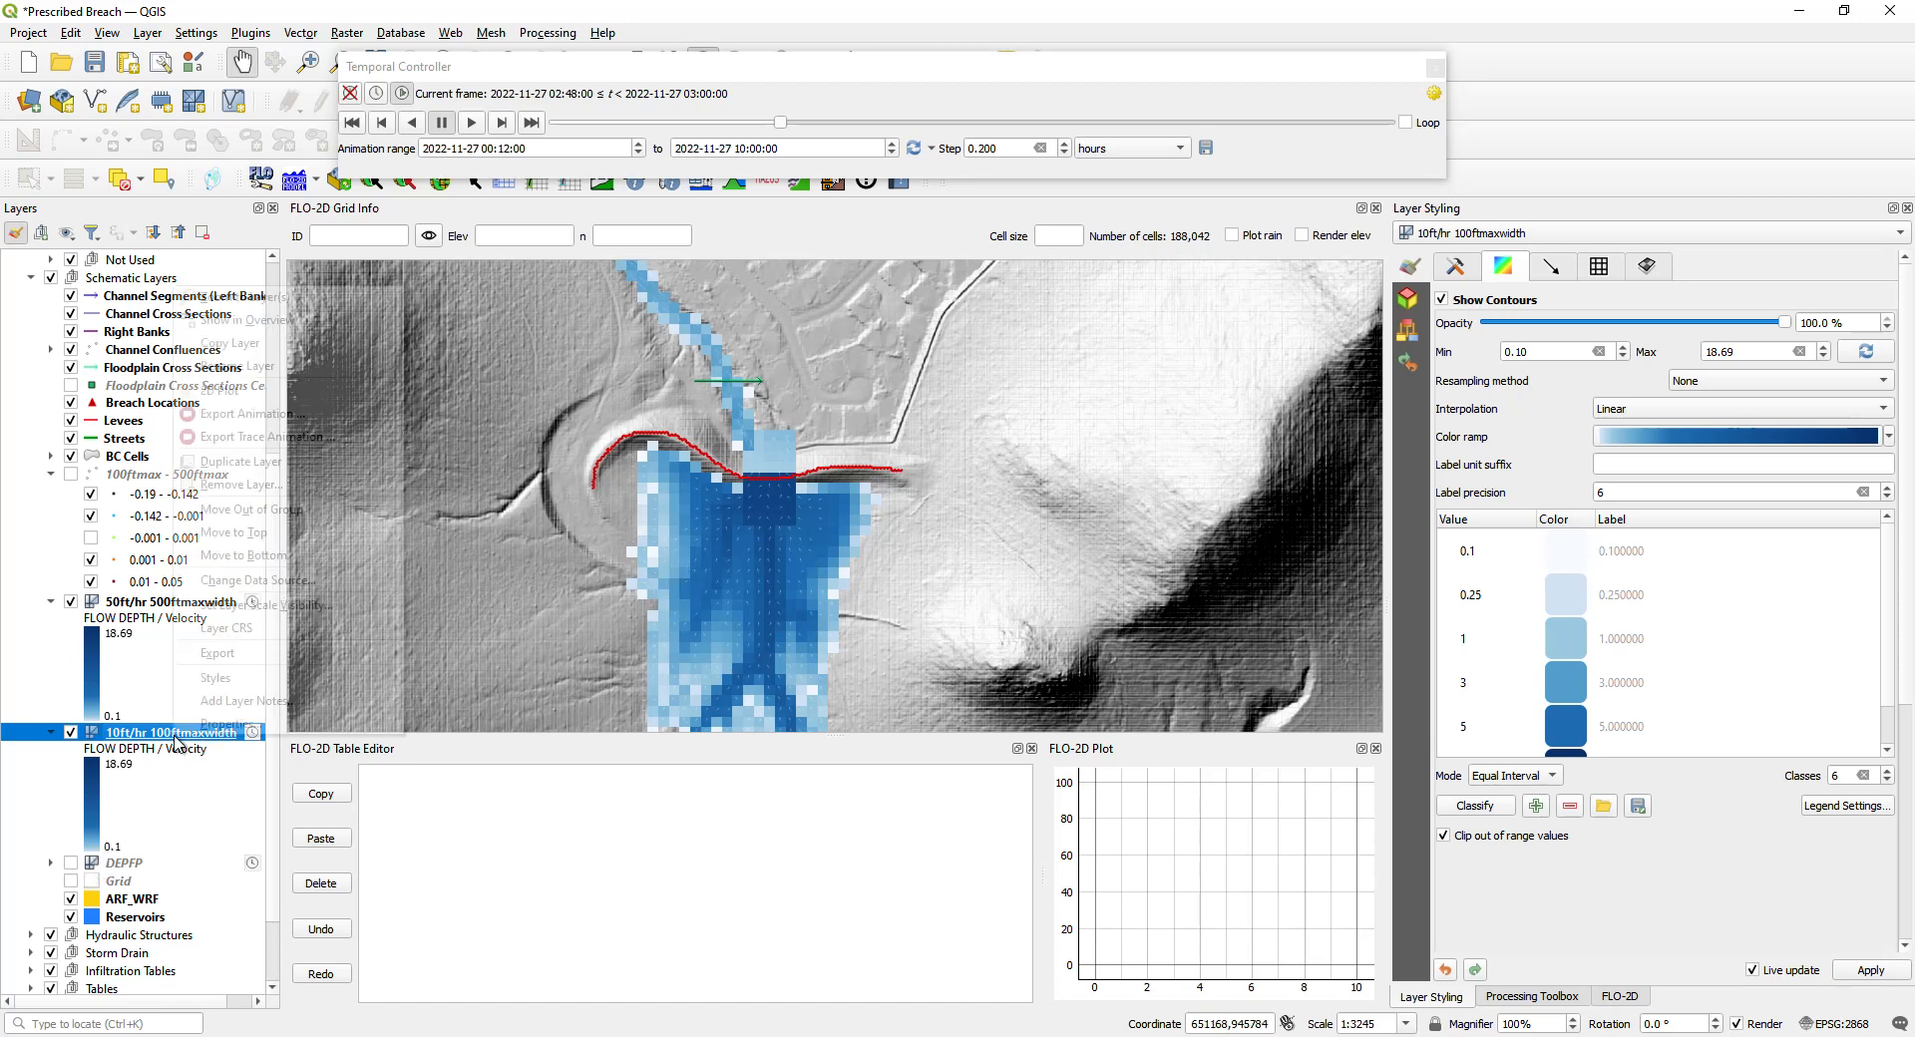
{"action": "mouse_move", "coordinate": [299, 678]}
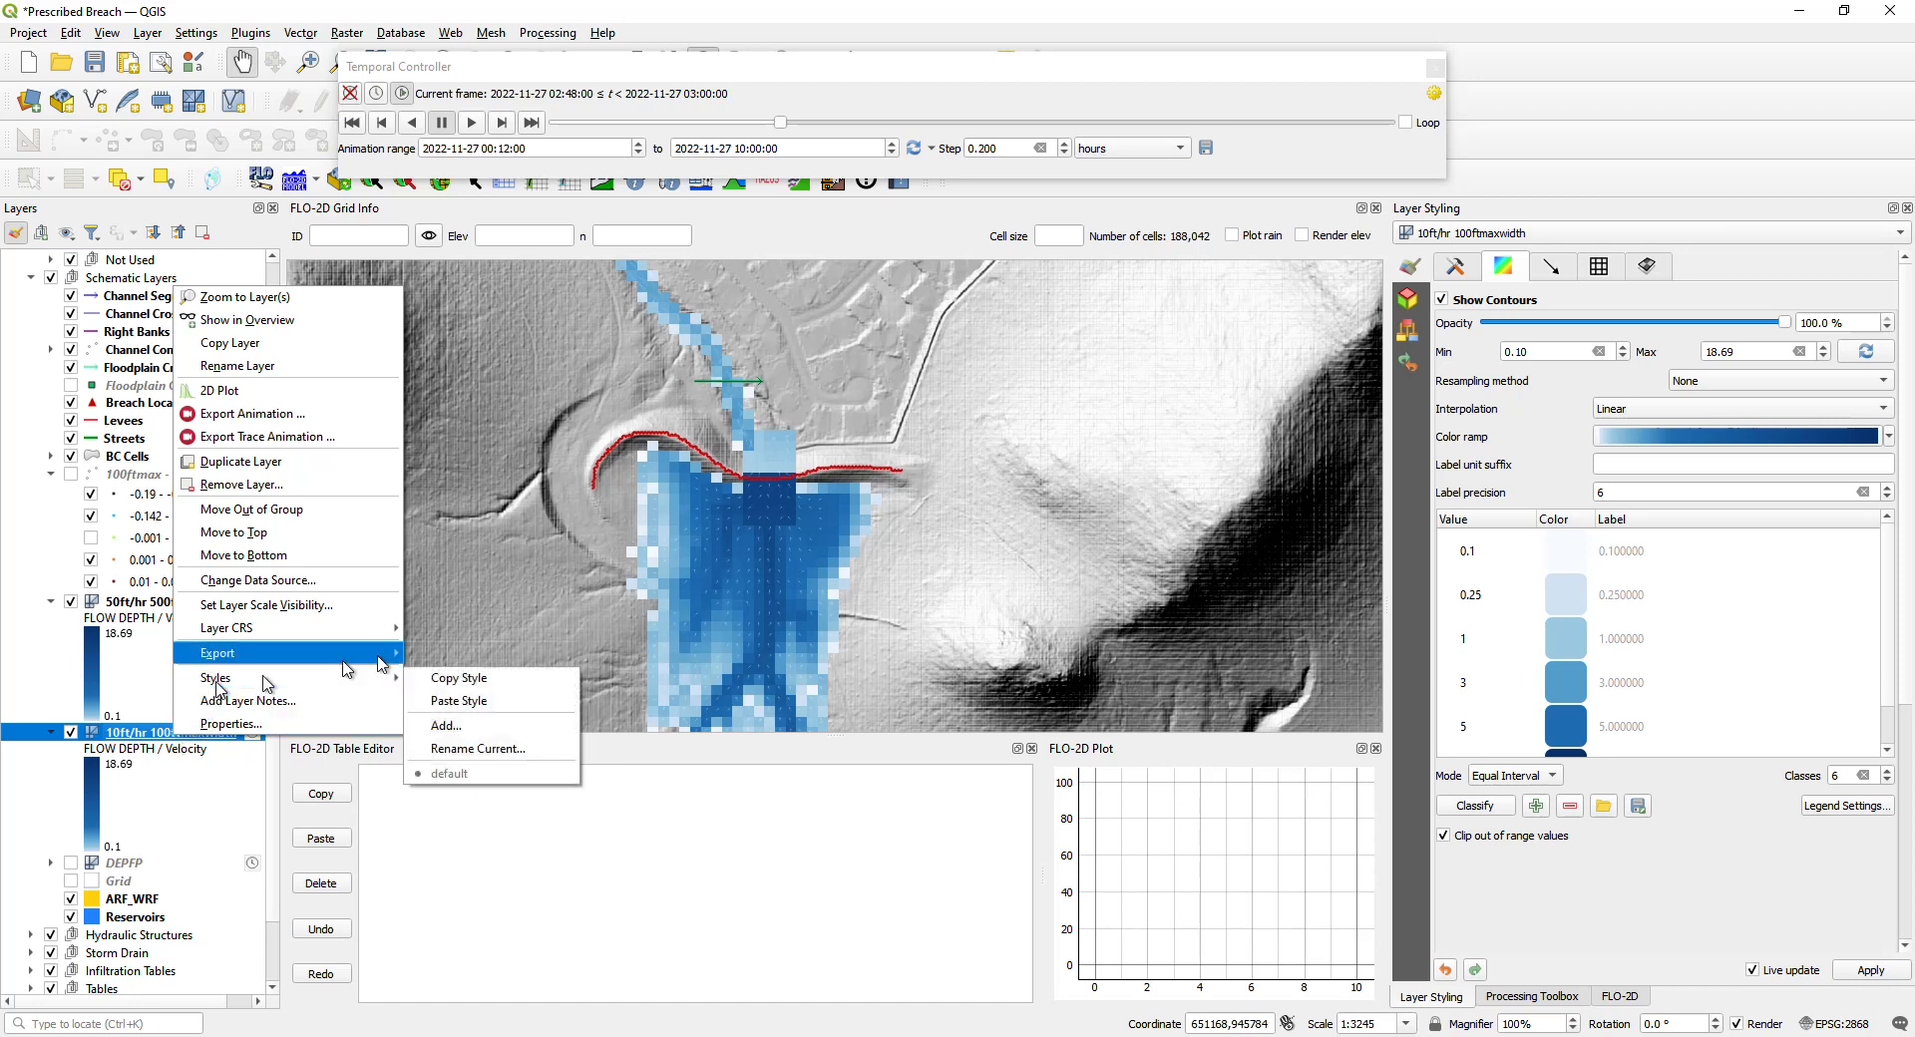
{"action": "left_click", "coordinate": [158, 610]}
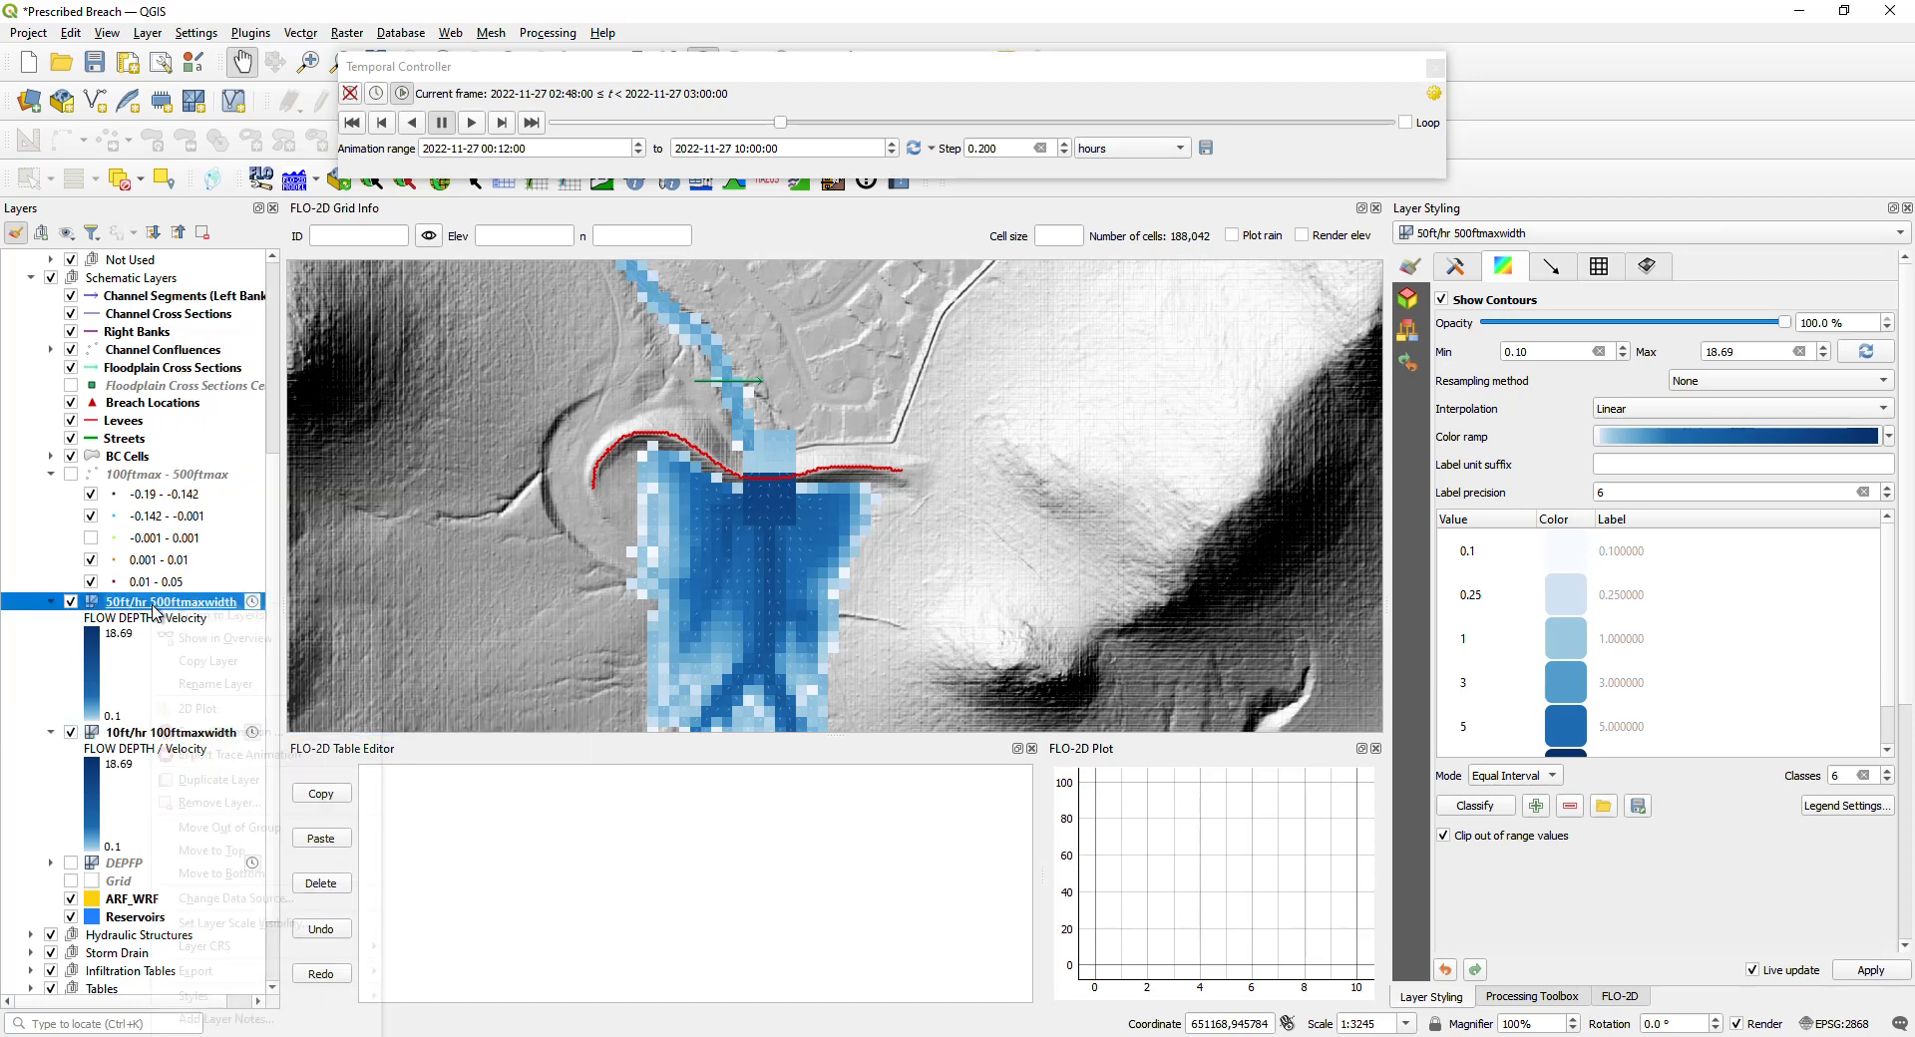
{"action": "right_click", "coordinate": [158, 610]}
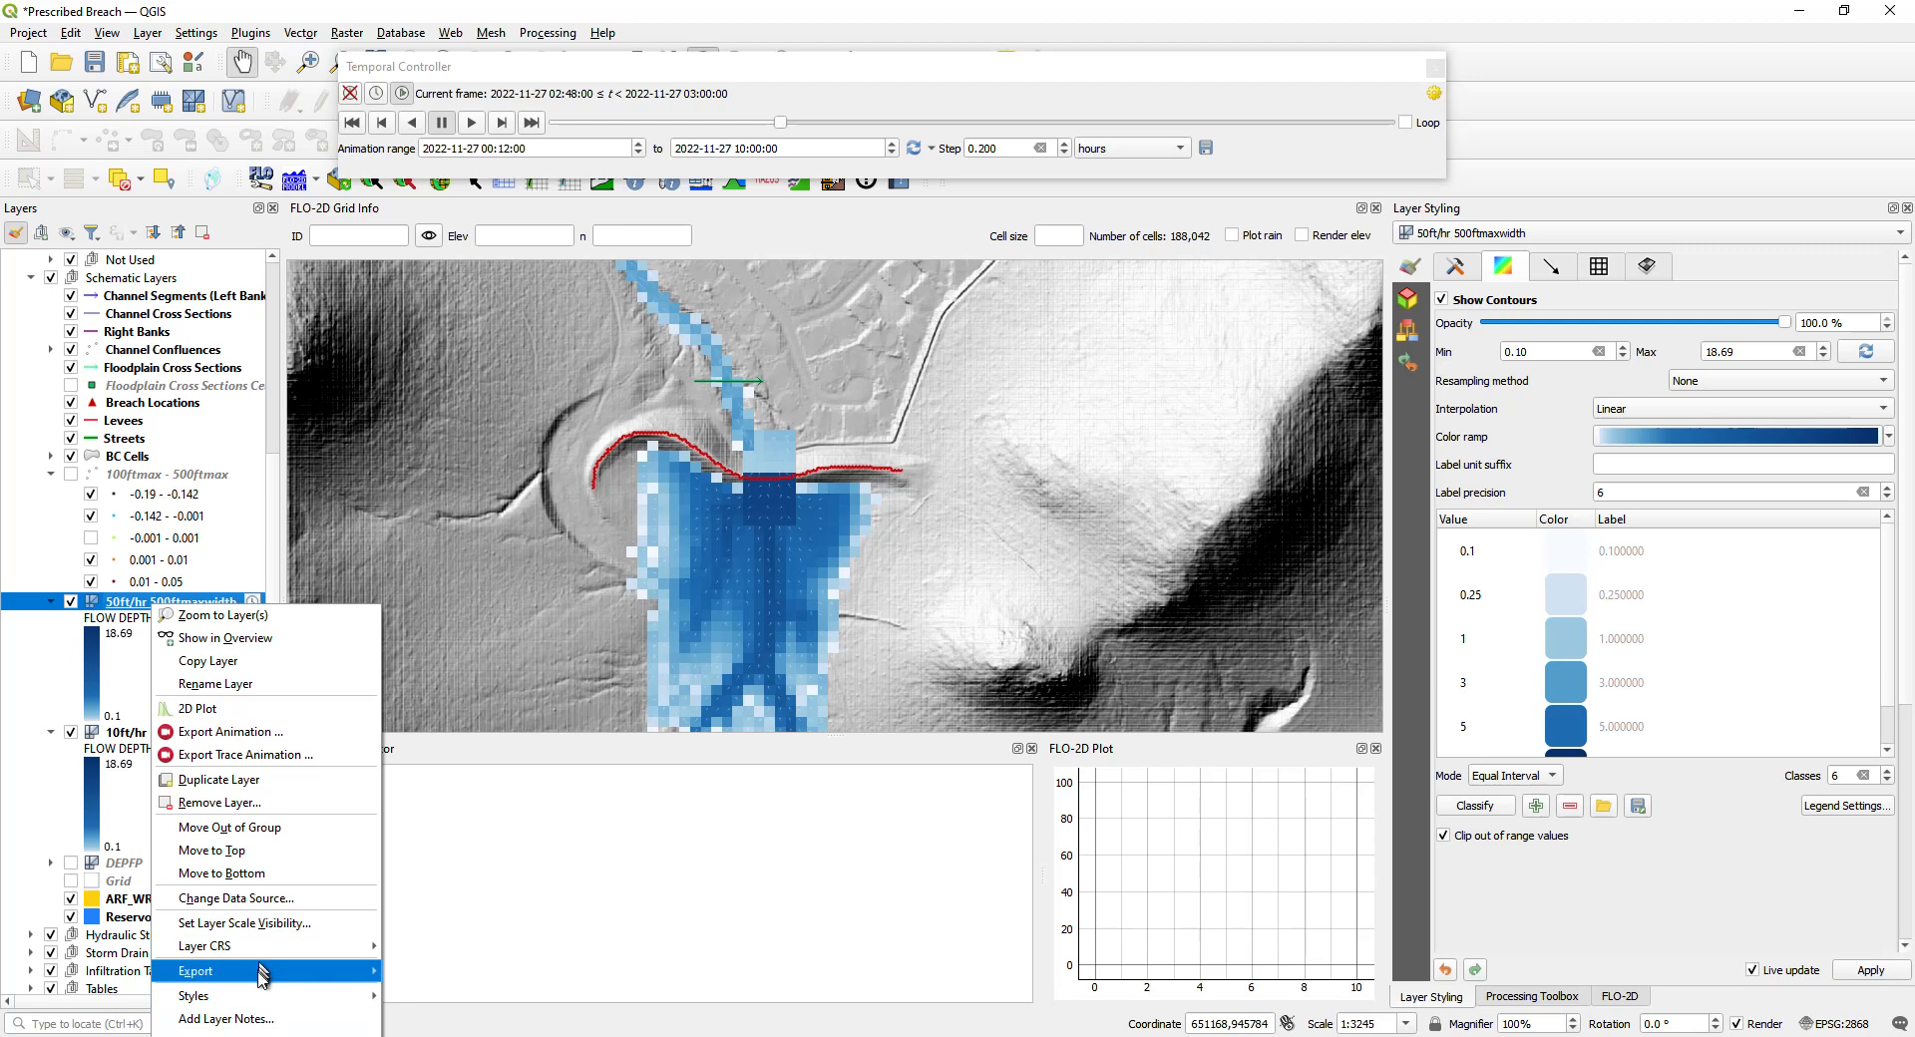
{"action": "mouse_move", "coordinate": [256, 996]}
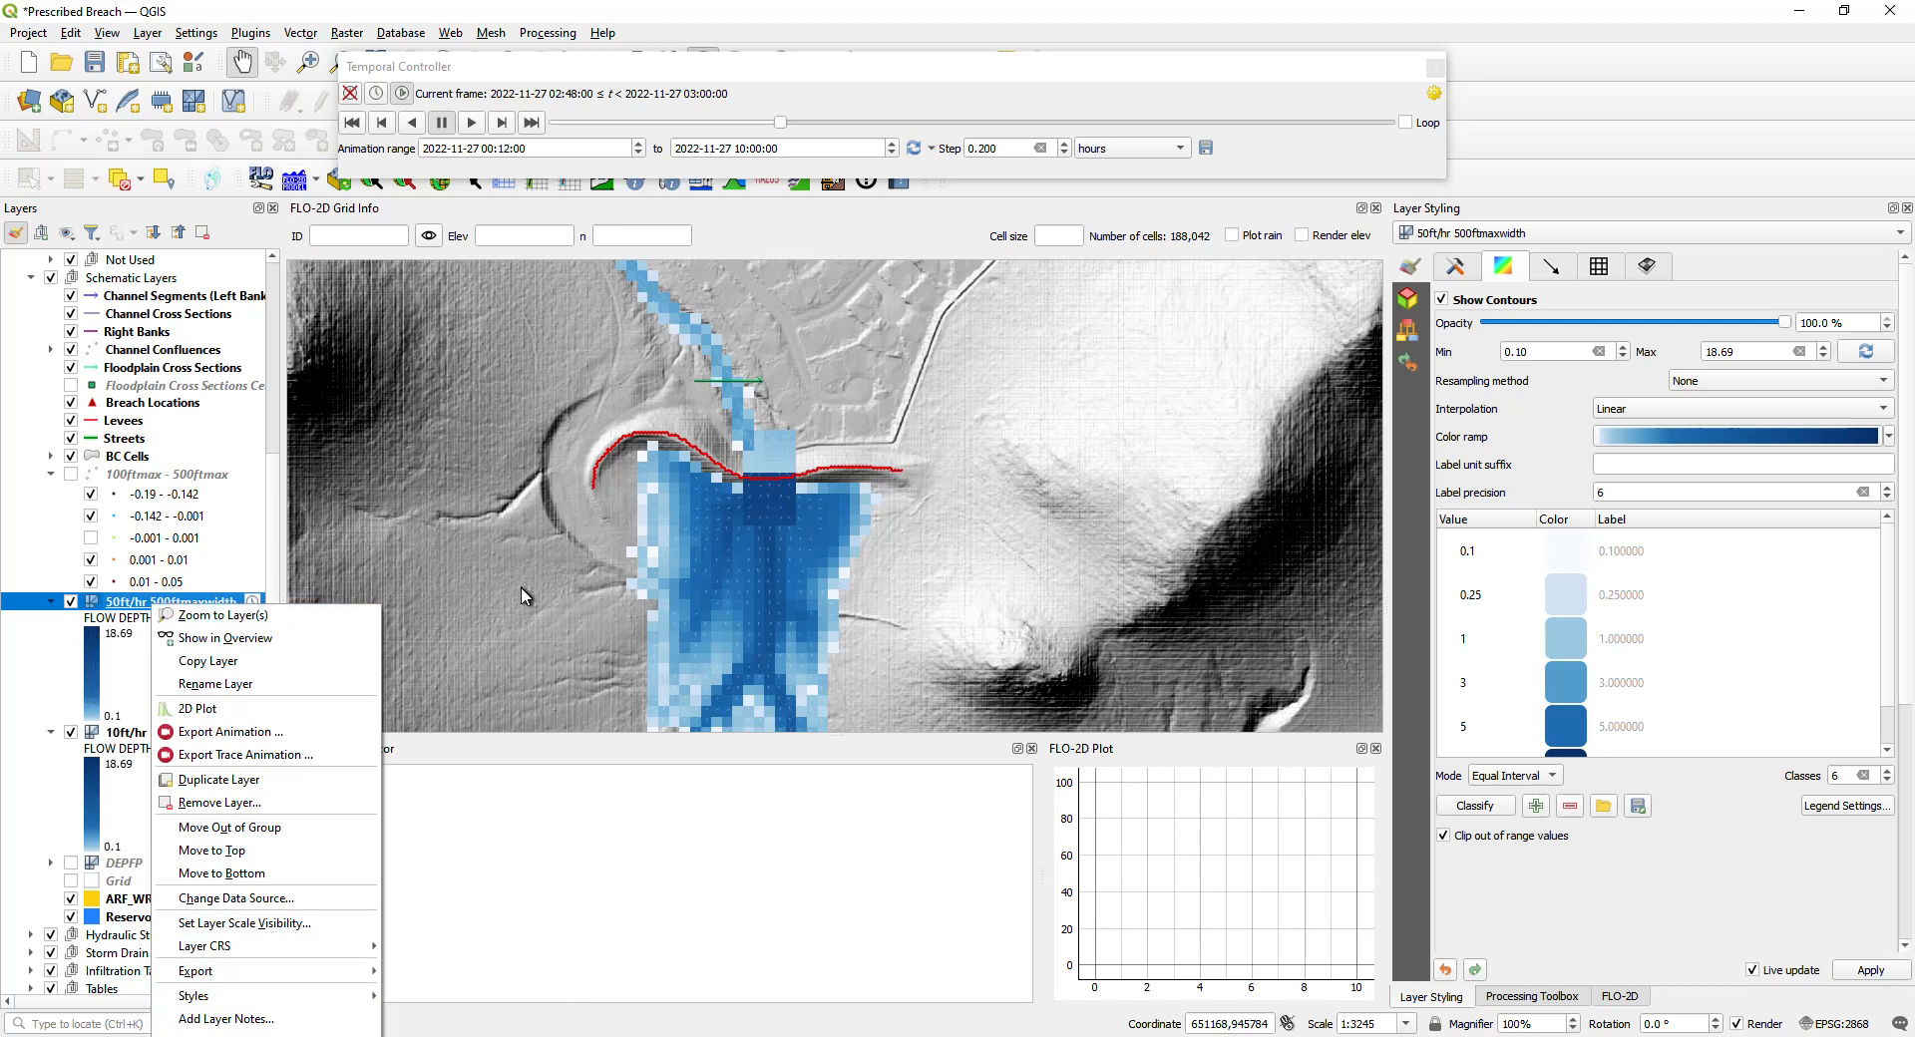
{"action": "left_click", "coordinate": [30, 644]}
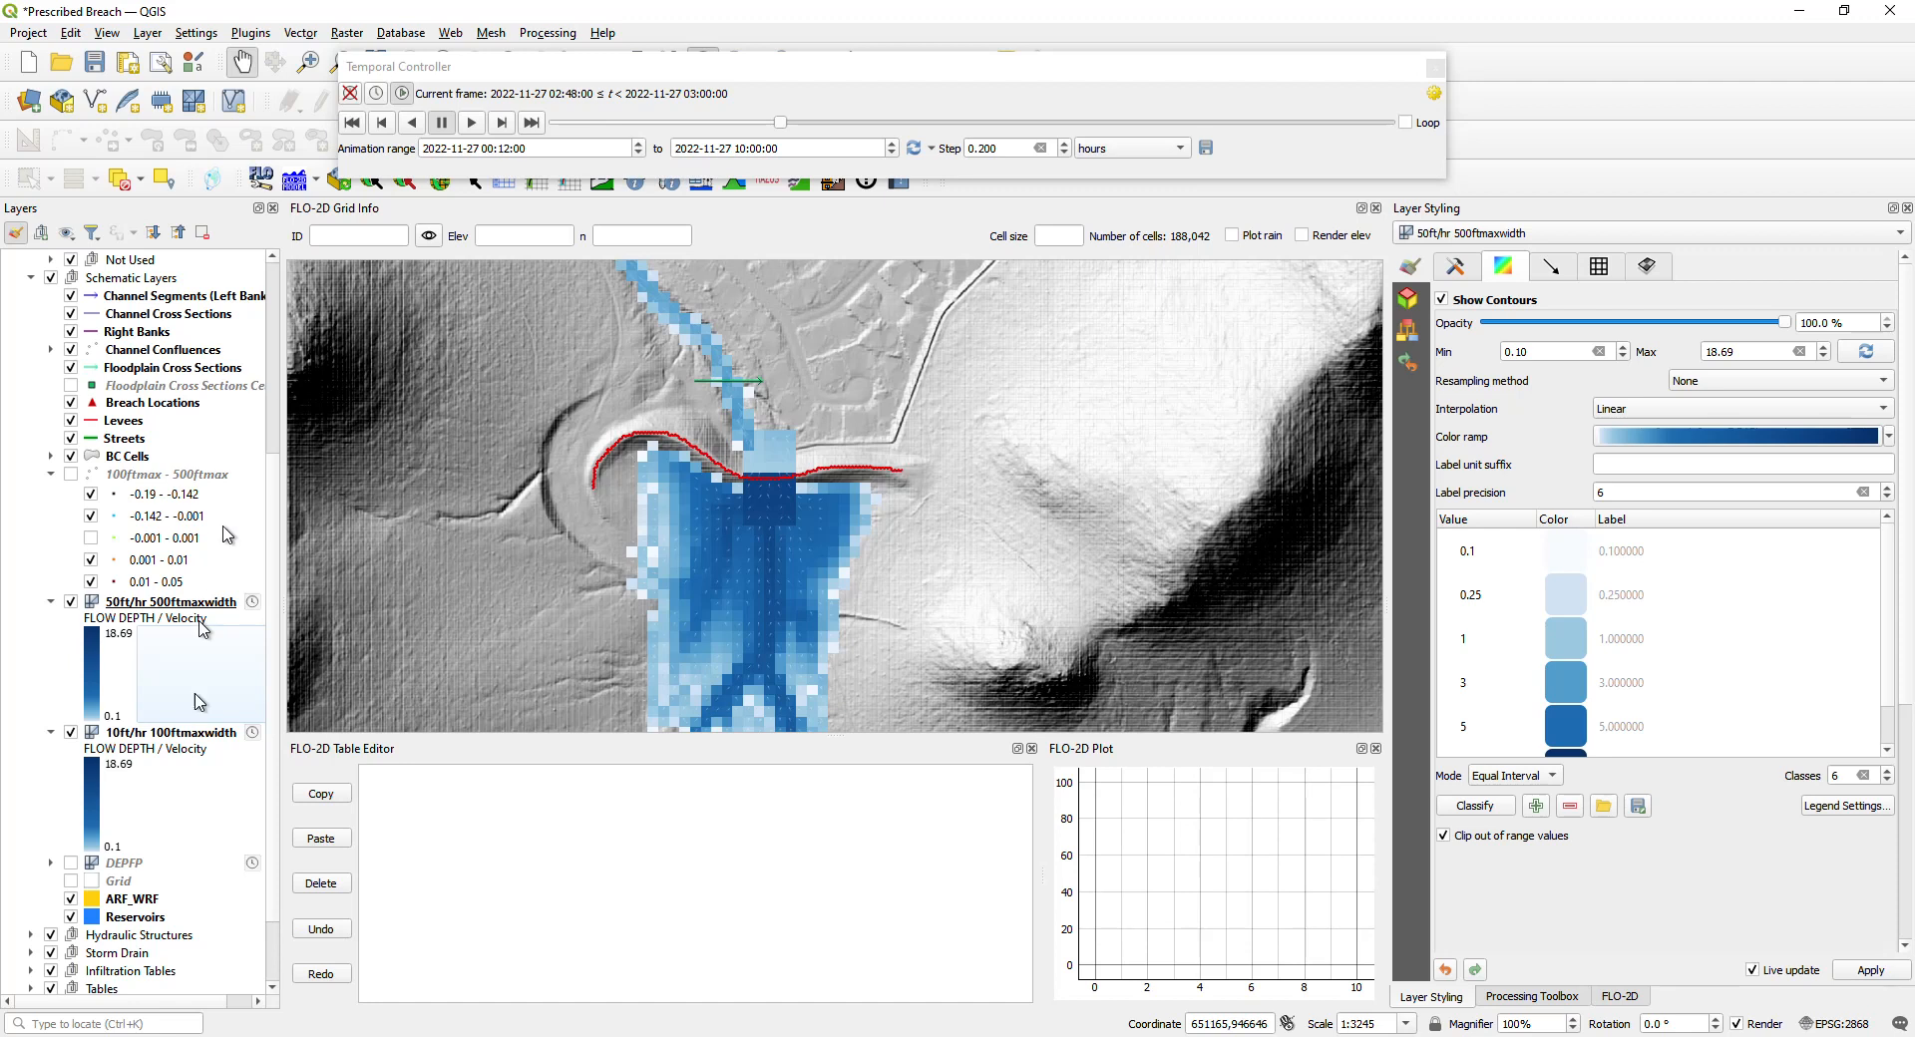
Step: Move the temporal animation back to the 01:36:00–01:48:00 frame for the two breach result layers
{"action": "left_click", "coordinate": [143, 608]}
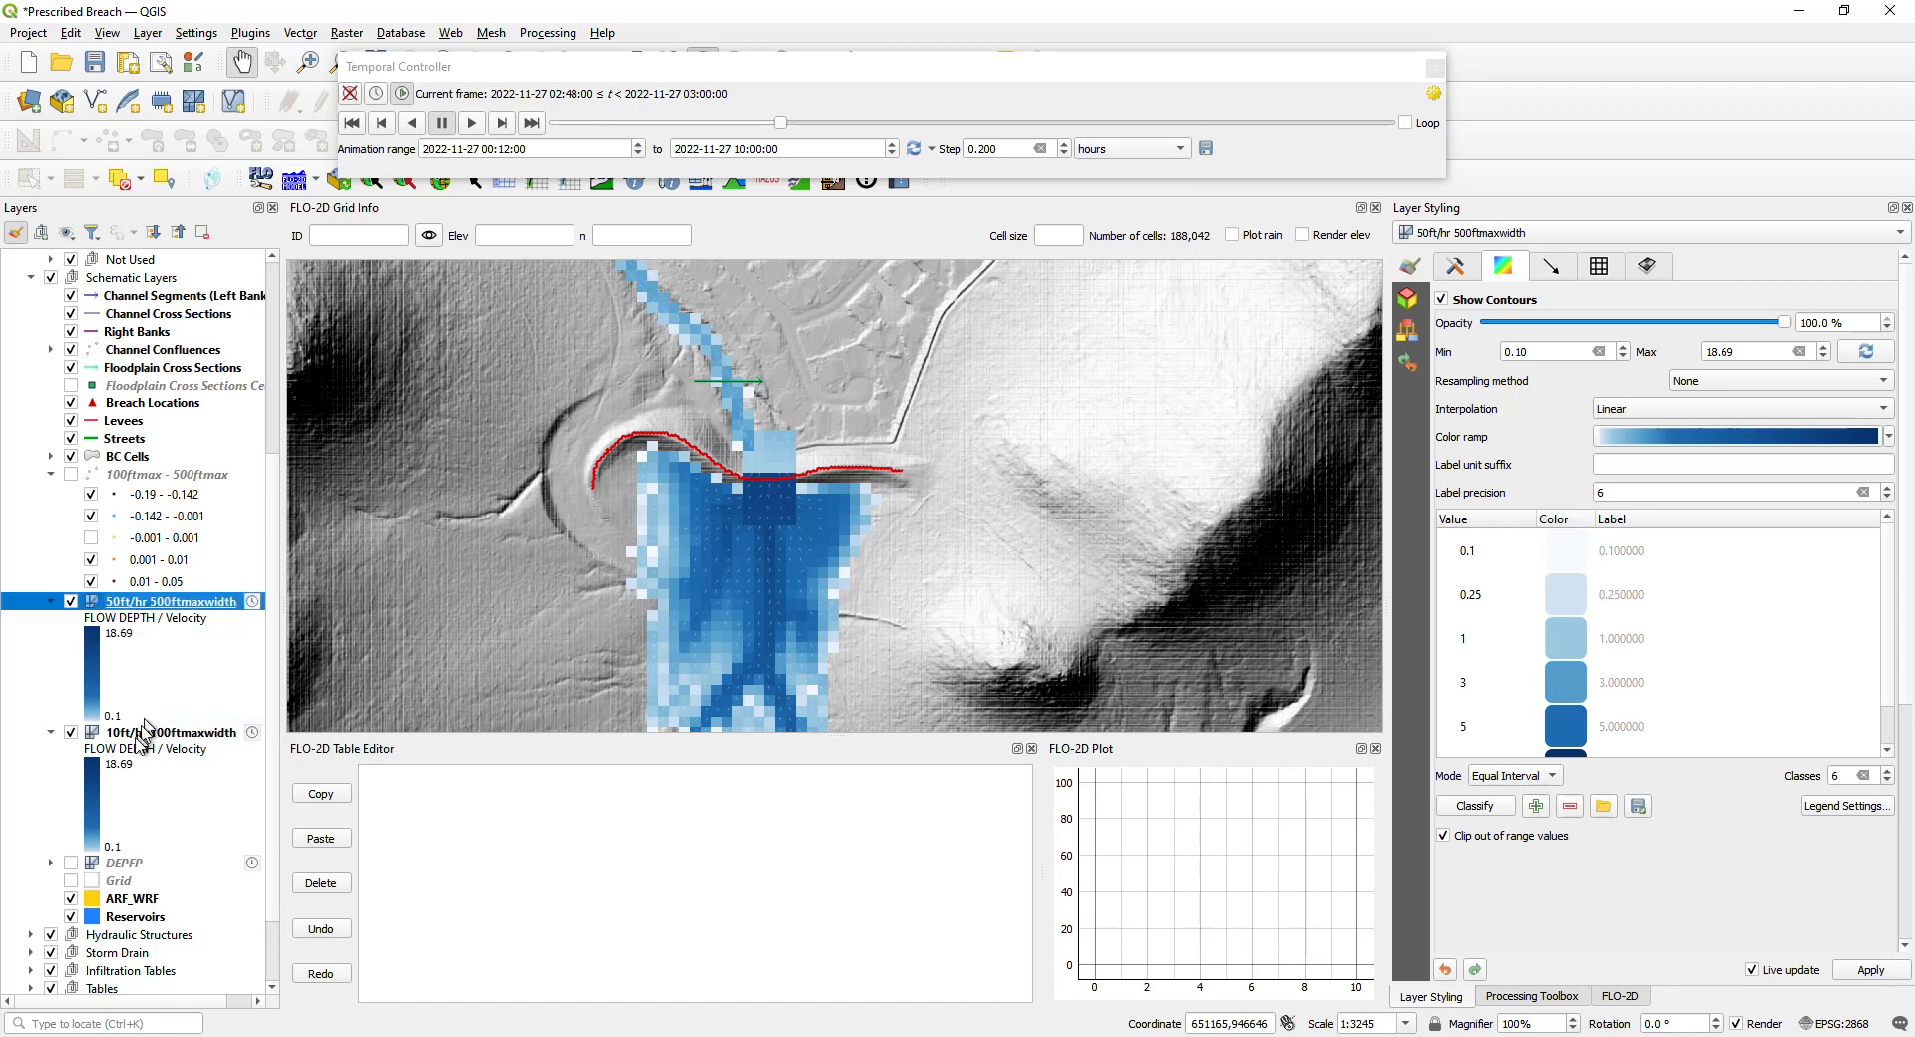
{"action": "left_click", "coordinate": [140, 736]}
{"action": "left_click", "coordinate": [138, 736]}
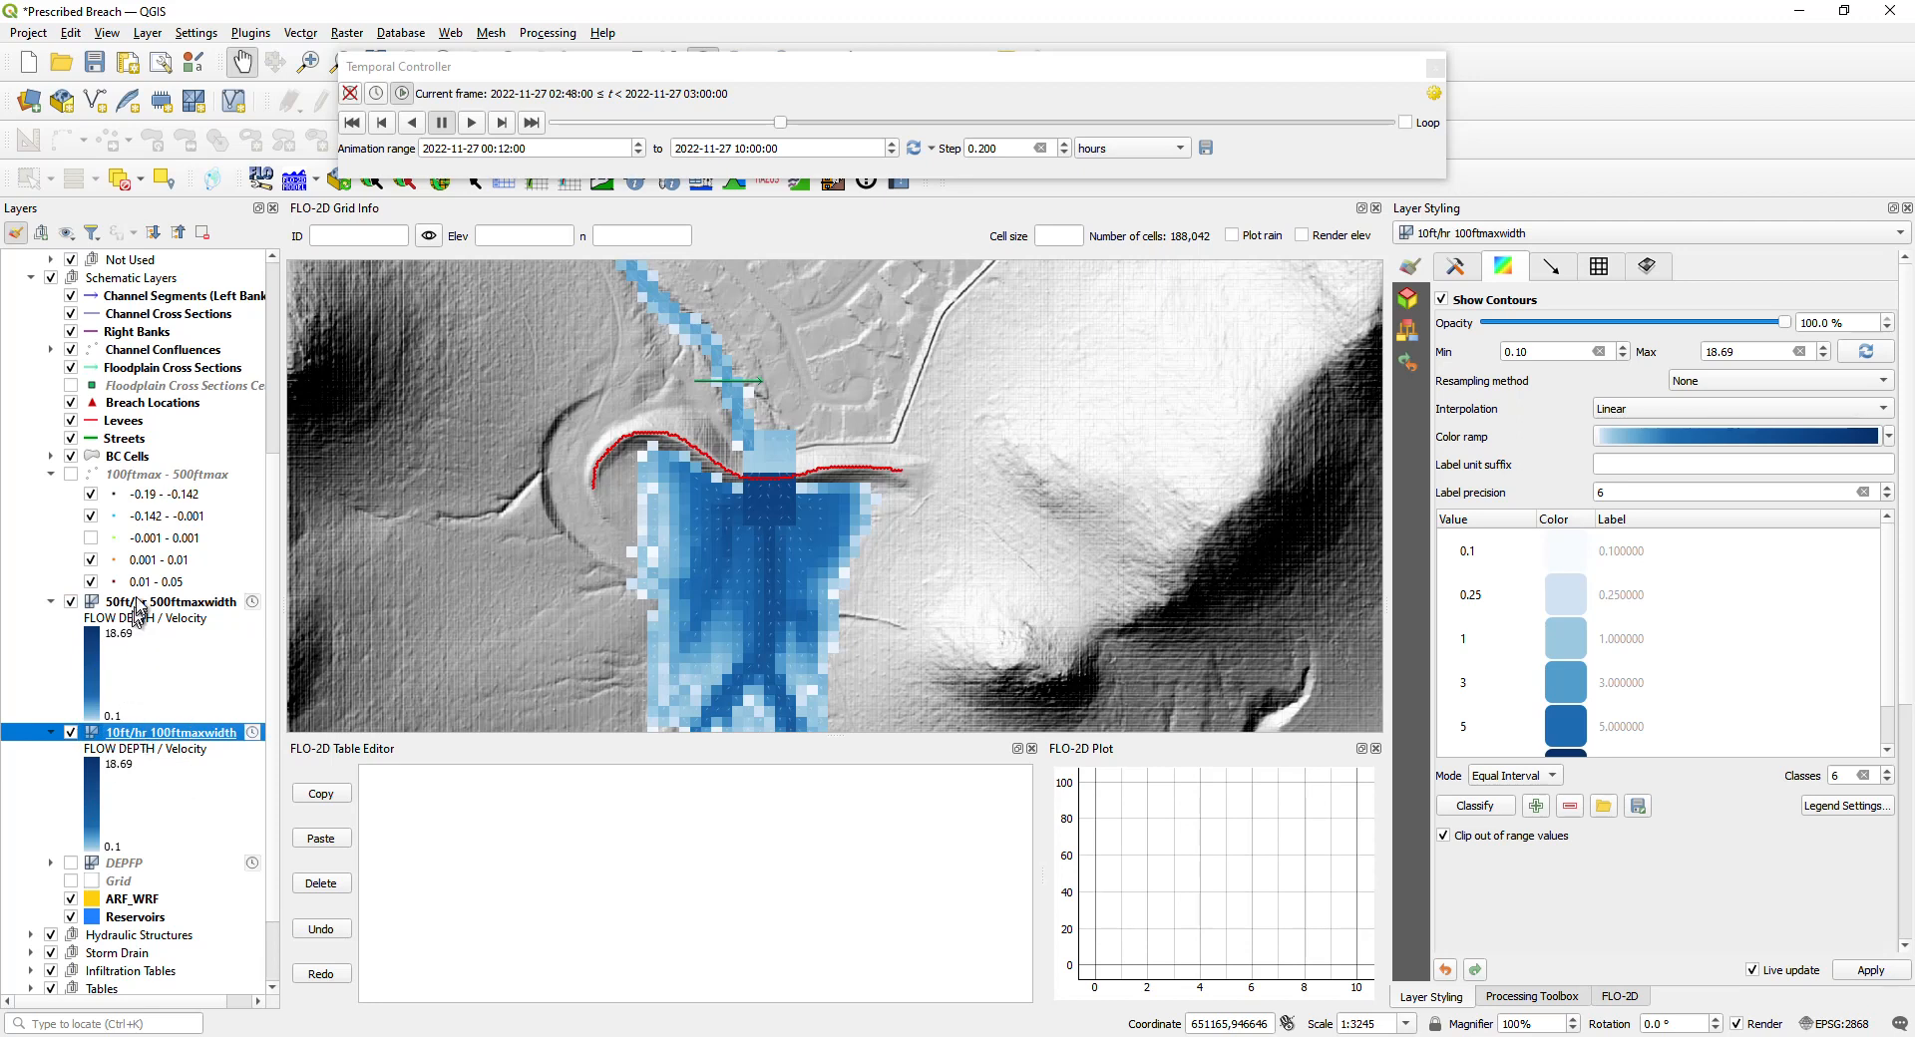
{"action": "left_click", "coordinate": [143, 602]}
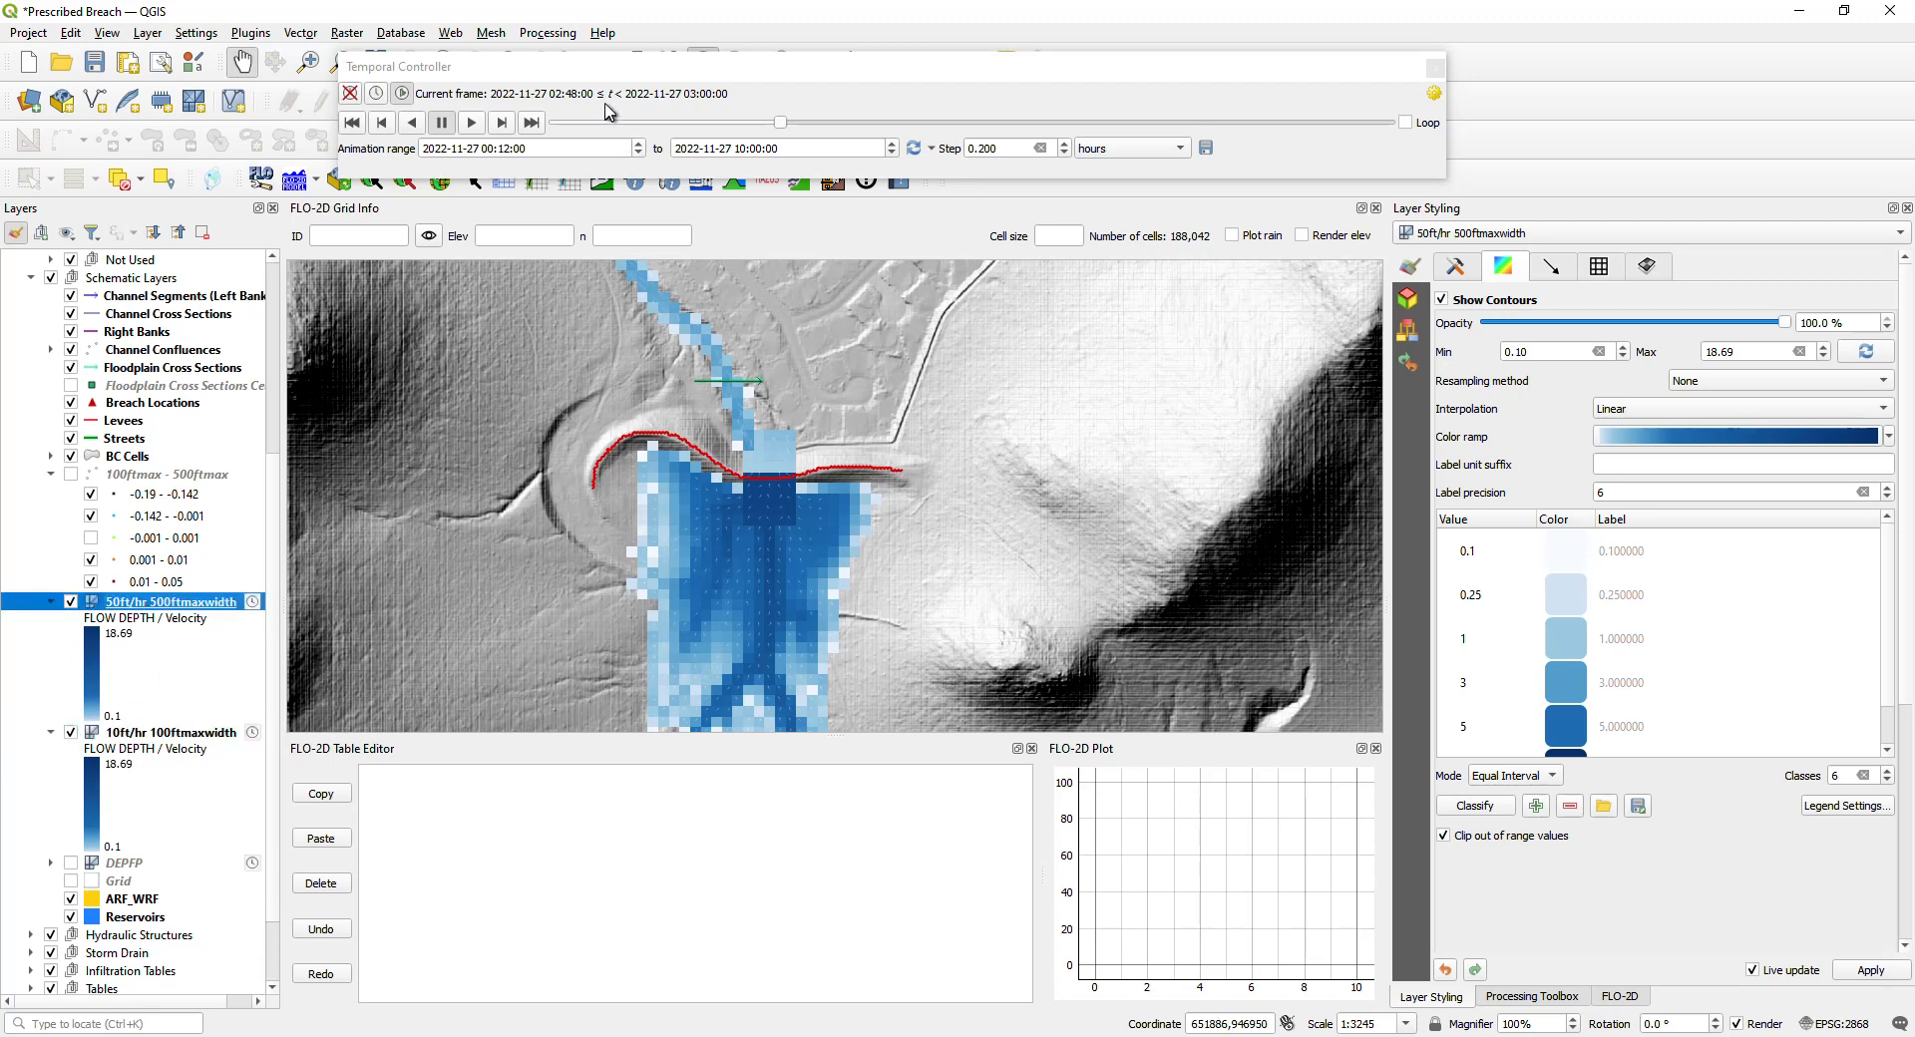
{"action": "left_click_drag", "start_coordinate": [781, 130], "coordinate": [670, 155]}
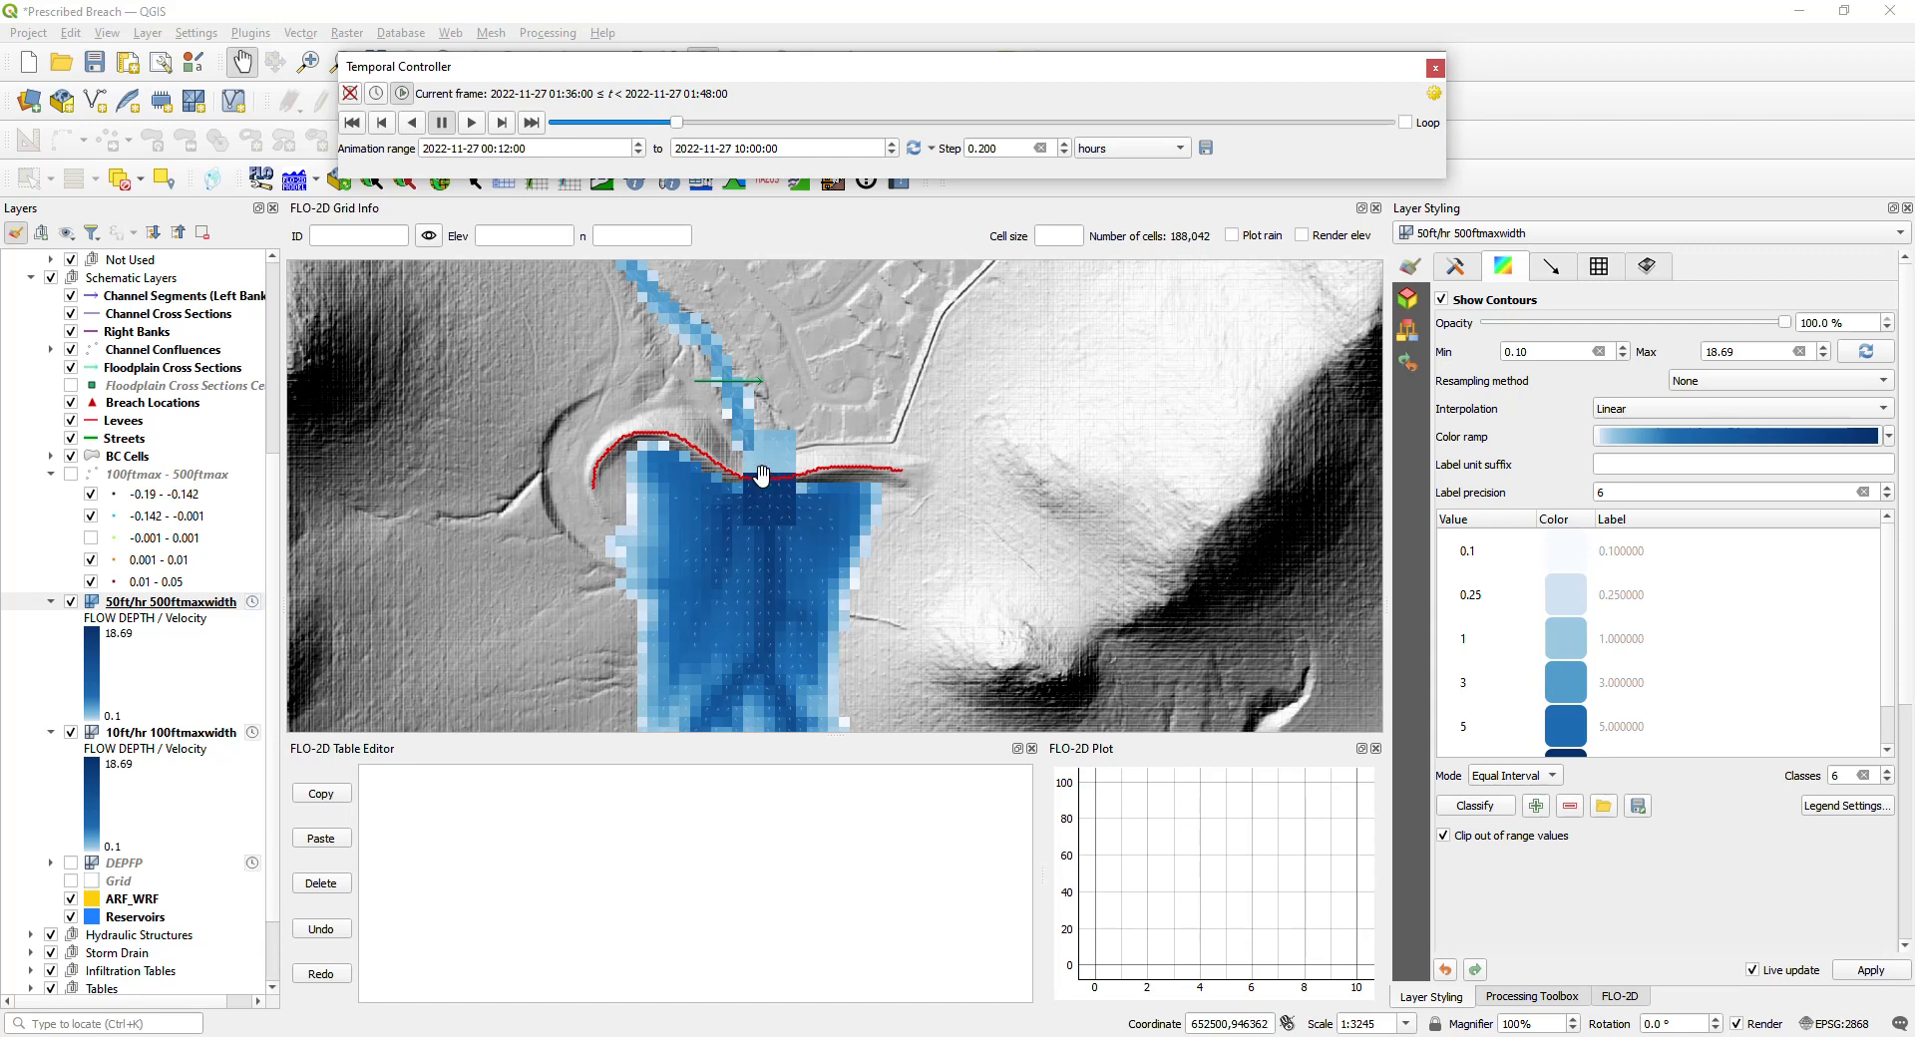
Step: Compare both breach scenarios by repeatedly toggling the 50ft/hr 500ftmaxwidth and 10ft/hr 100ftmaxwidth layers, leaving only the 10ft/hr layer visible
{"action": "left_click", "coordinate": [71, 603]}
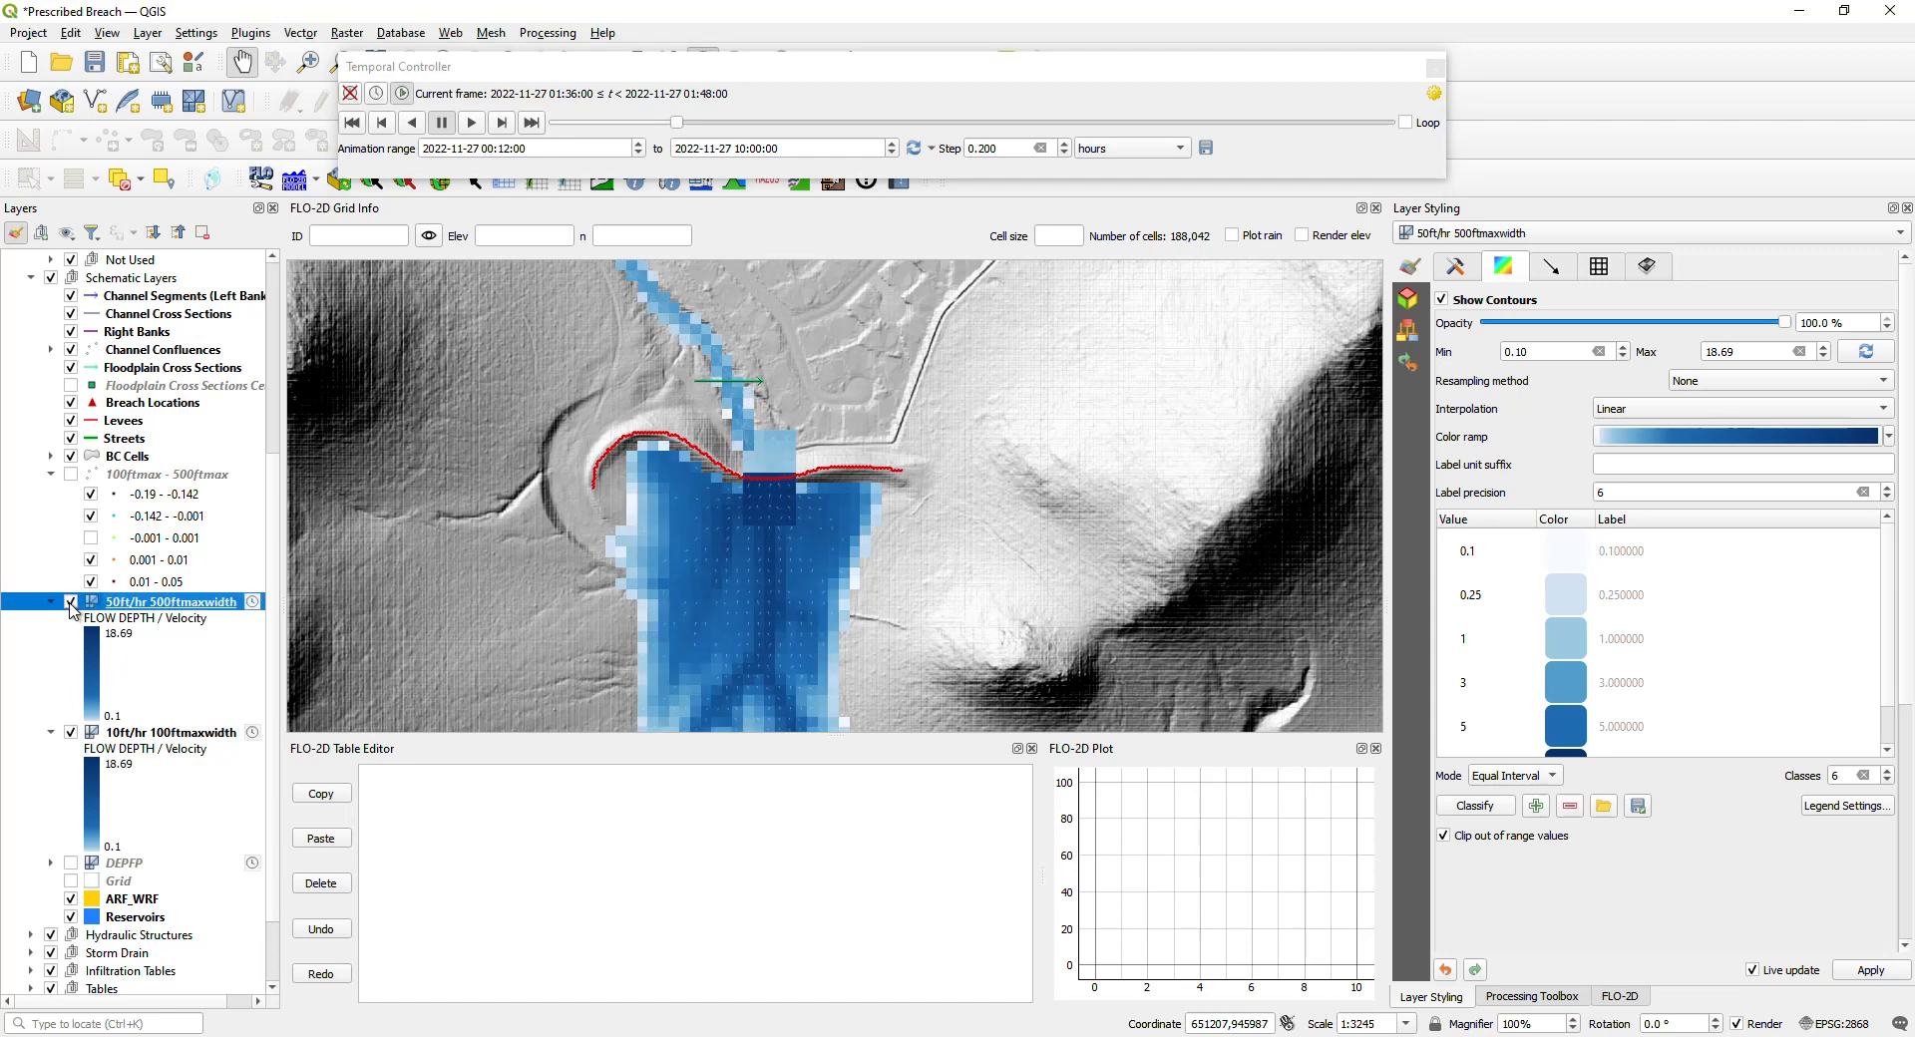
{"action": "left_click", "coordinate": [71, 602]}
{"action": "left_click", "coordinate": [71, 602]}
{"action": "left_click", "coordinate": [71, 603]}
{"action": "left_click", "coordinate": [107, 609]}
{"action": "left_click", "coordinate": [70, 602]}
{"action": "left_click", "coordinate": [71, 603]}
{"action": "left_click", "coordinate": [69, 735]}
{"action": "left_click", "coordinate": [70, 735]}
{"action": "left_click", "coordinate": [69, 734]}
{"action": "left_click", "coordinate": [70, 735]}
{"action": "left_click", "coordinate": [70, 602]}
{"action": "left_click", "coordinate": [69, 602]}
{"action": "left_click", "coordinate": [69, 602]}
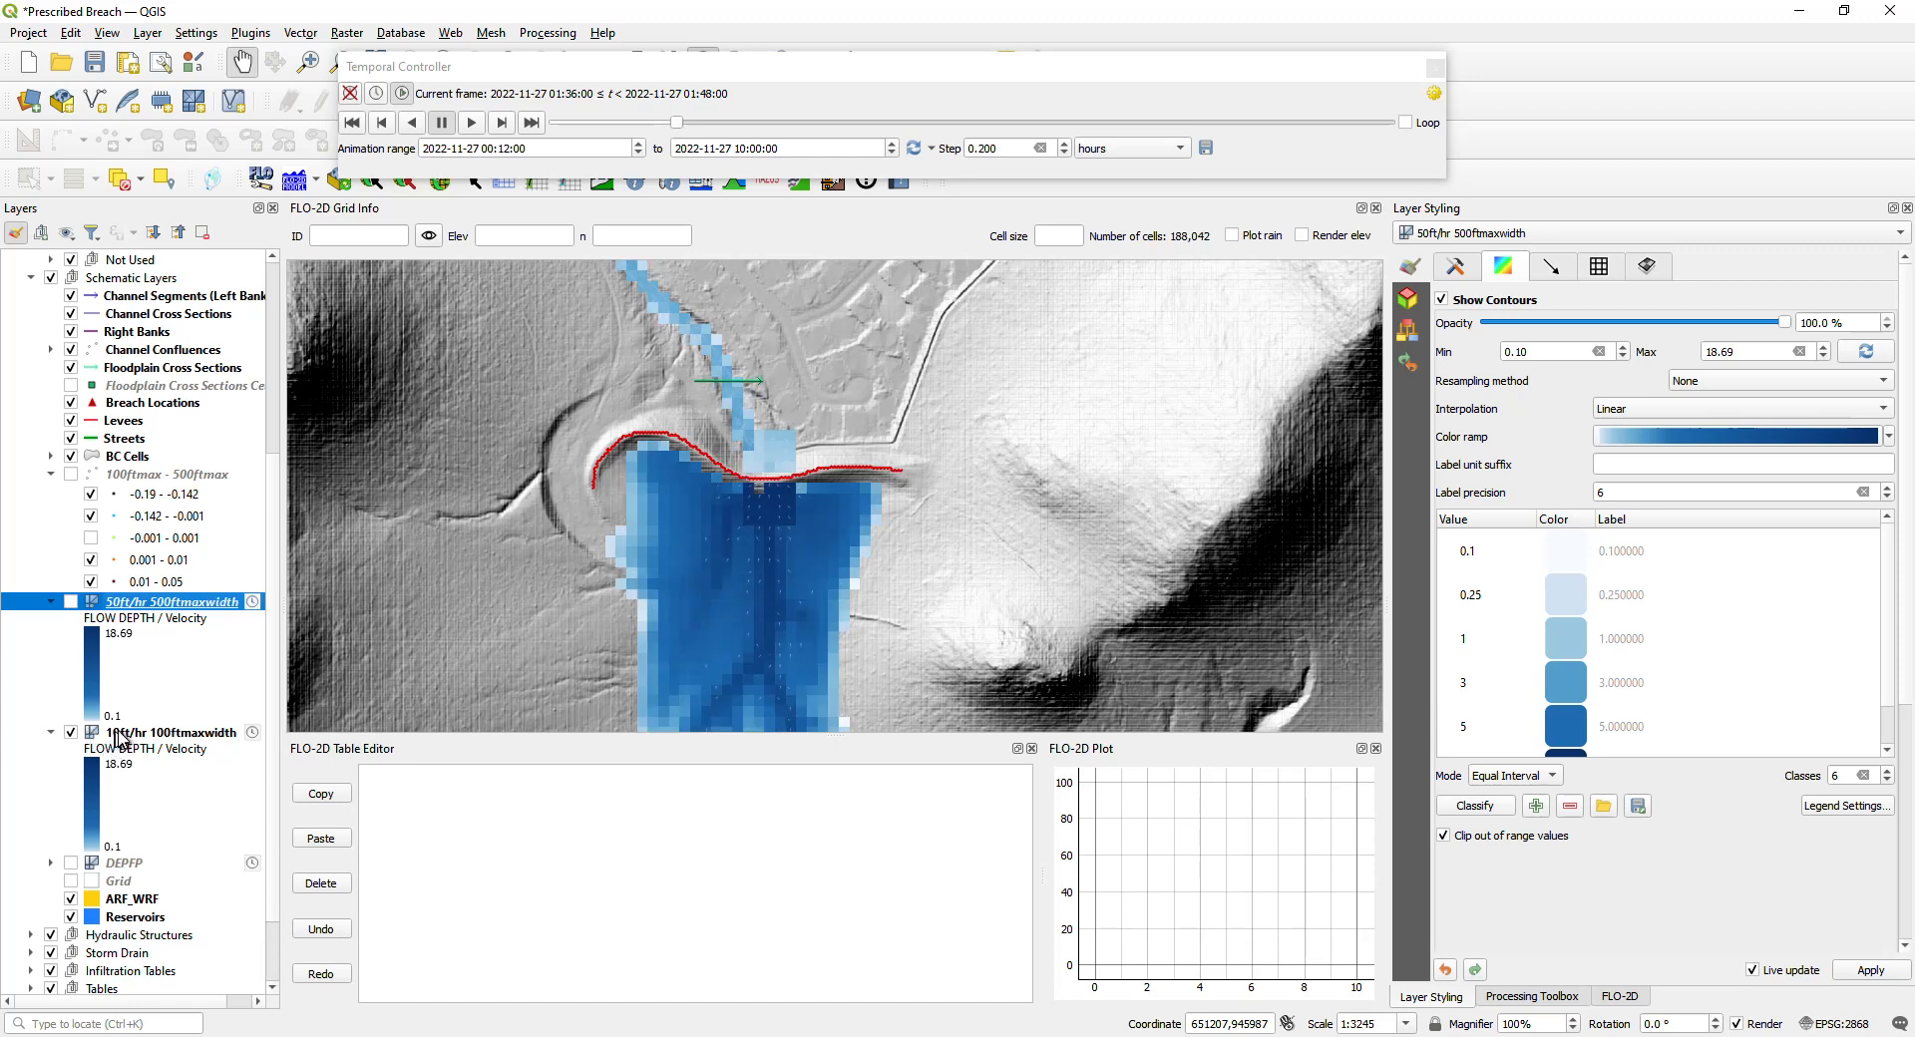
Step: Turn off the Velocity vectors of the 10ft/hr 100ftmaxwidth mesh layer so only FLOW DEPTH is displayed
{"action": "left_click", "coordinate": [123, 734]}
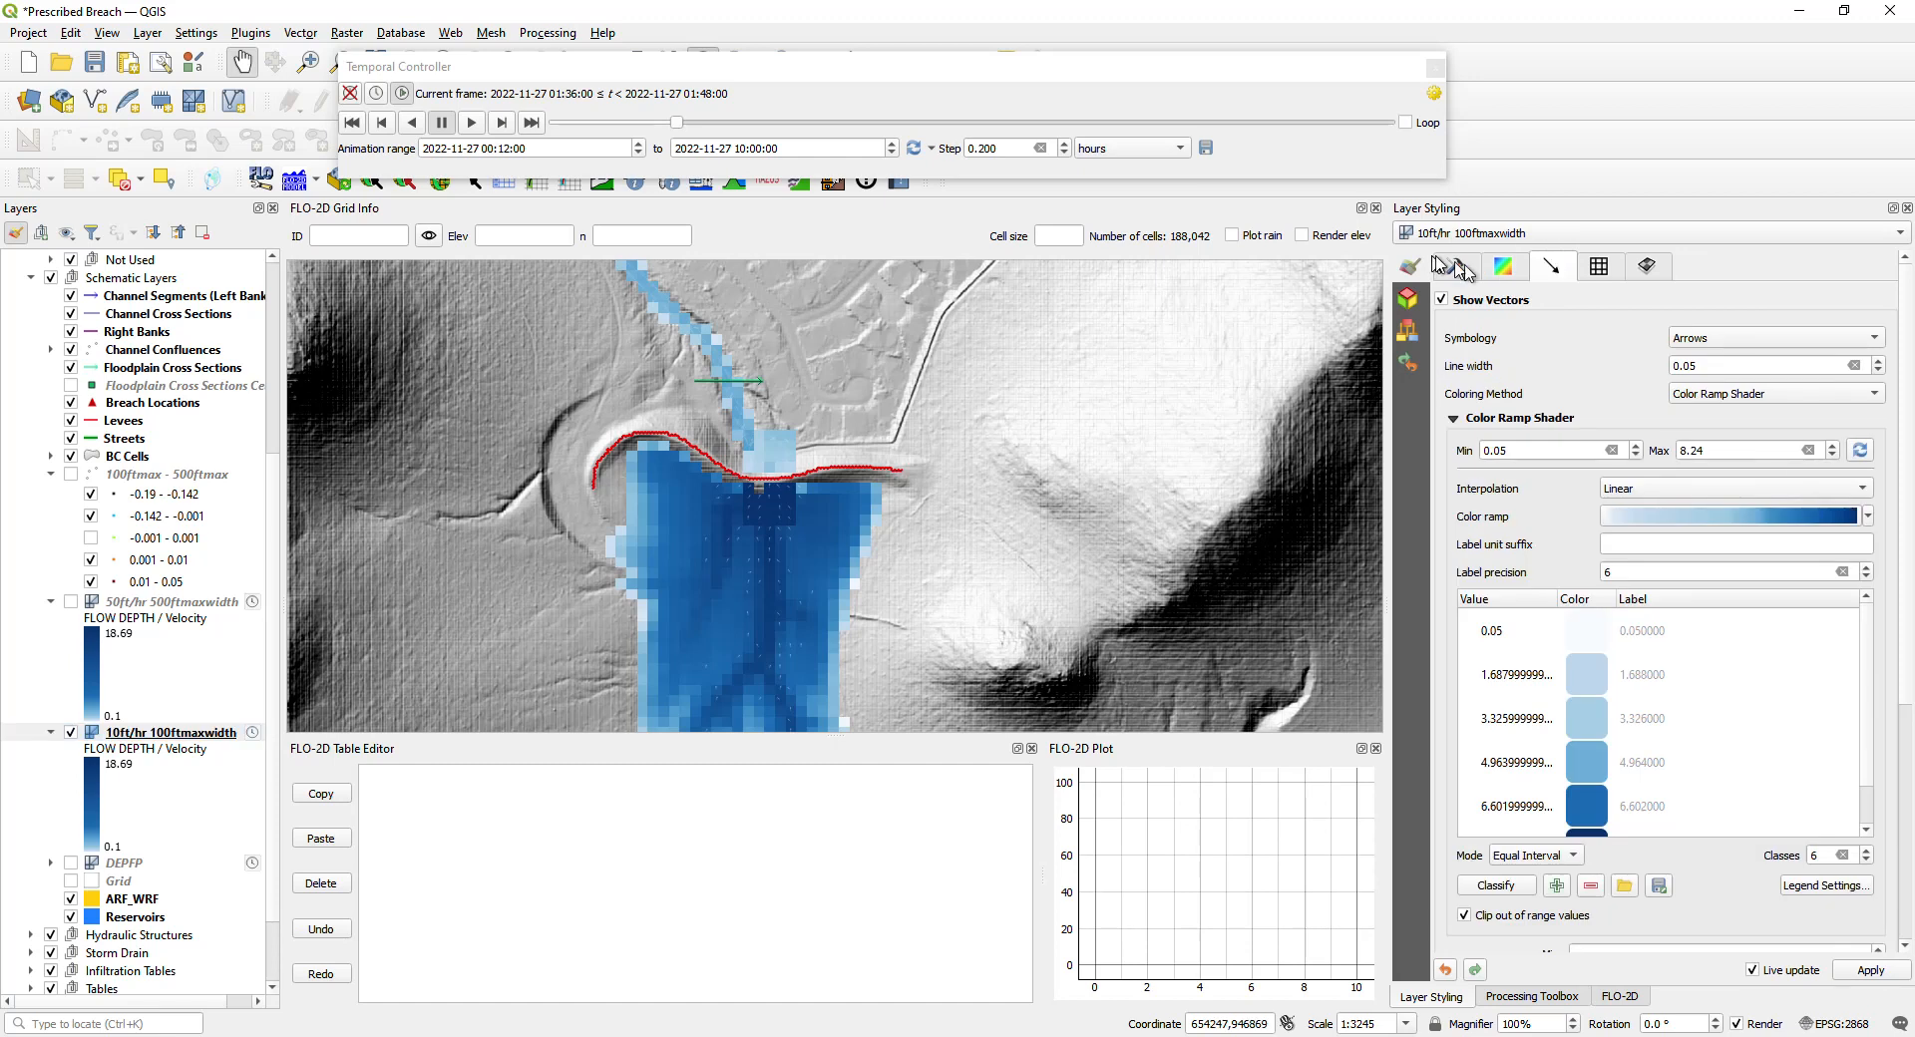
{"action": "left_click", "coordinate": [1455, 265]}
{"action": "left_click", "coordinate": [1877, 369]}
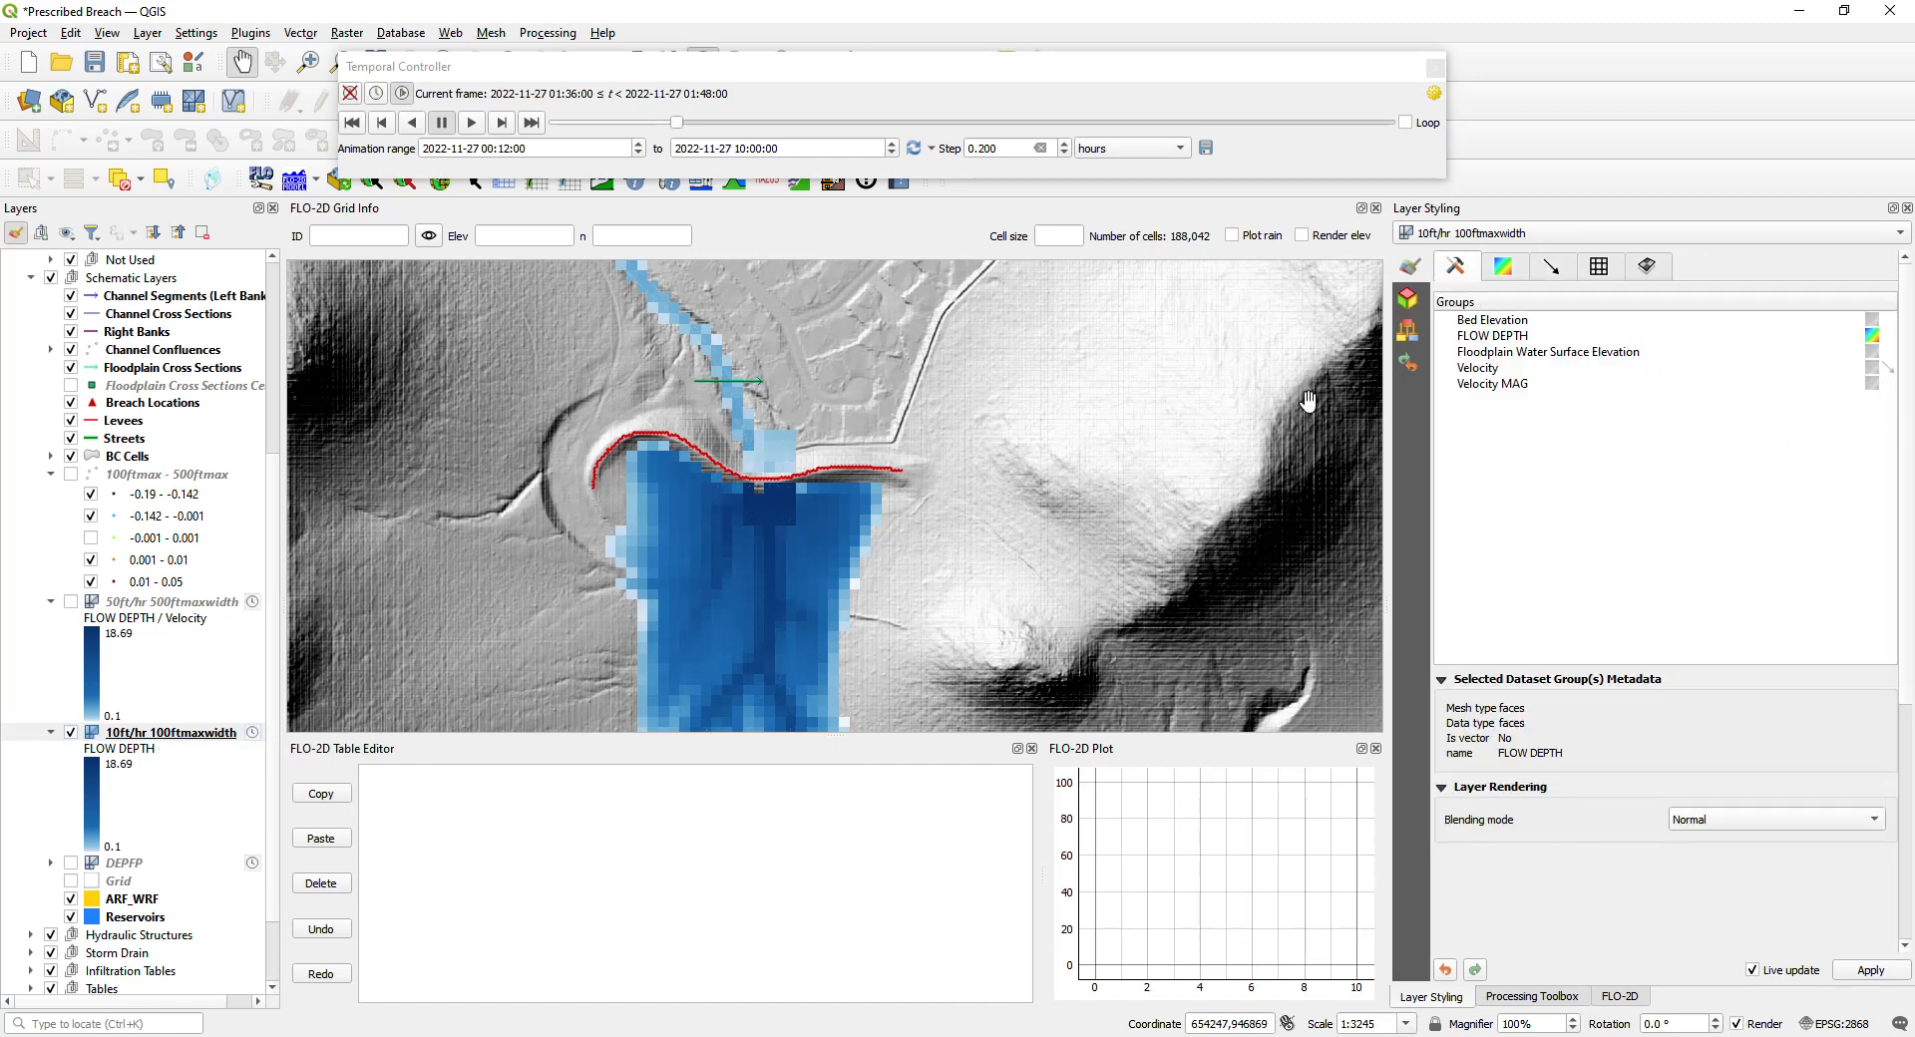
Step: Show the 50ft/hr 500ftmaxwidth mesh layer and turn off its Velocity vectors, keeping FLOW DEPTH displayed
{"action": "left_click", "coordinate": [69, 602]}
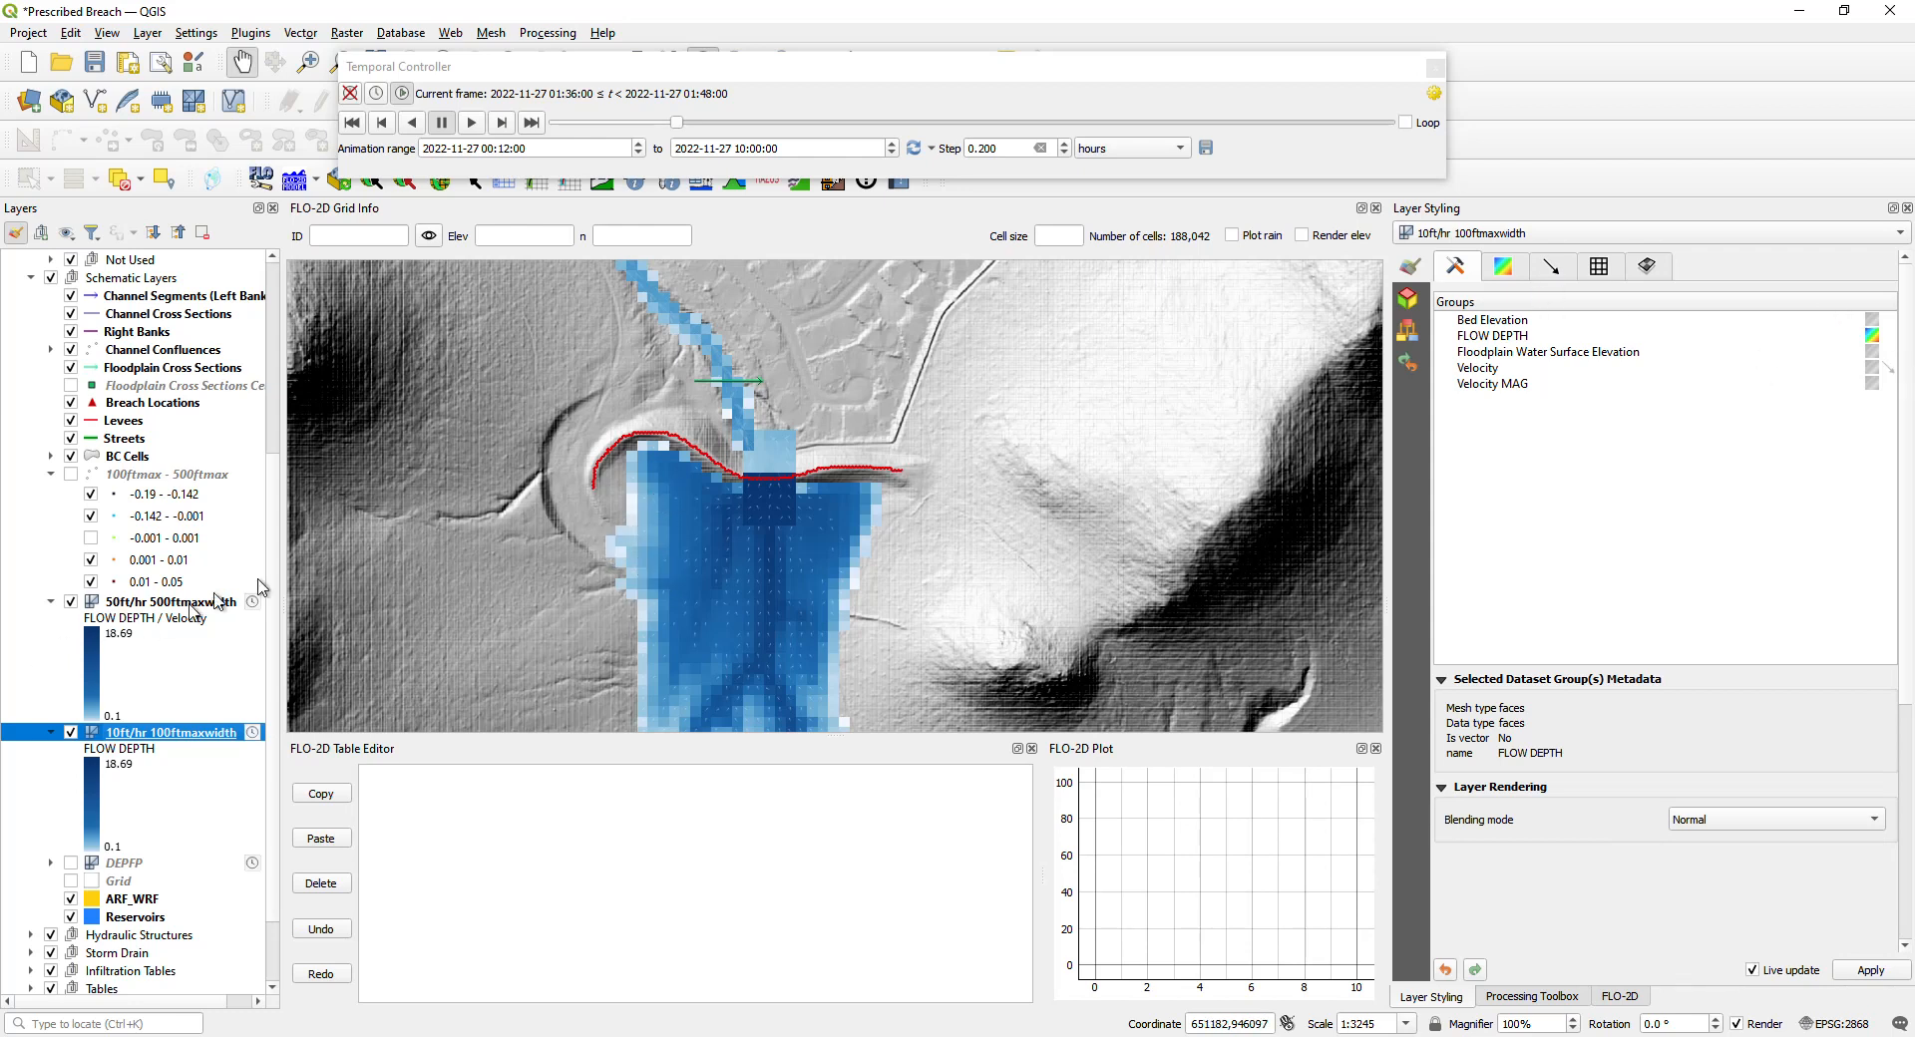
{"action": "left_click", "coordinate": [154, 602]}
{"action": "left_click", "coordinate": [1890, 365]}
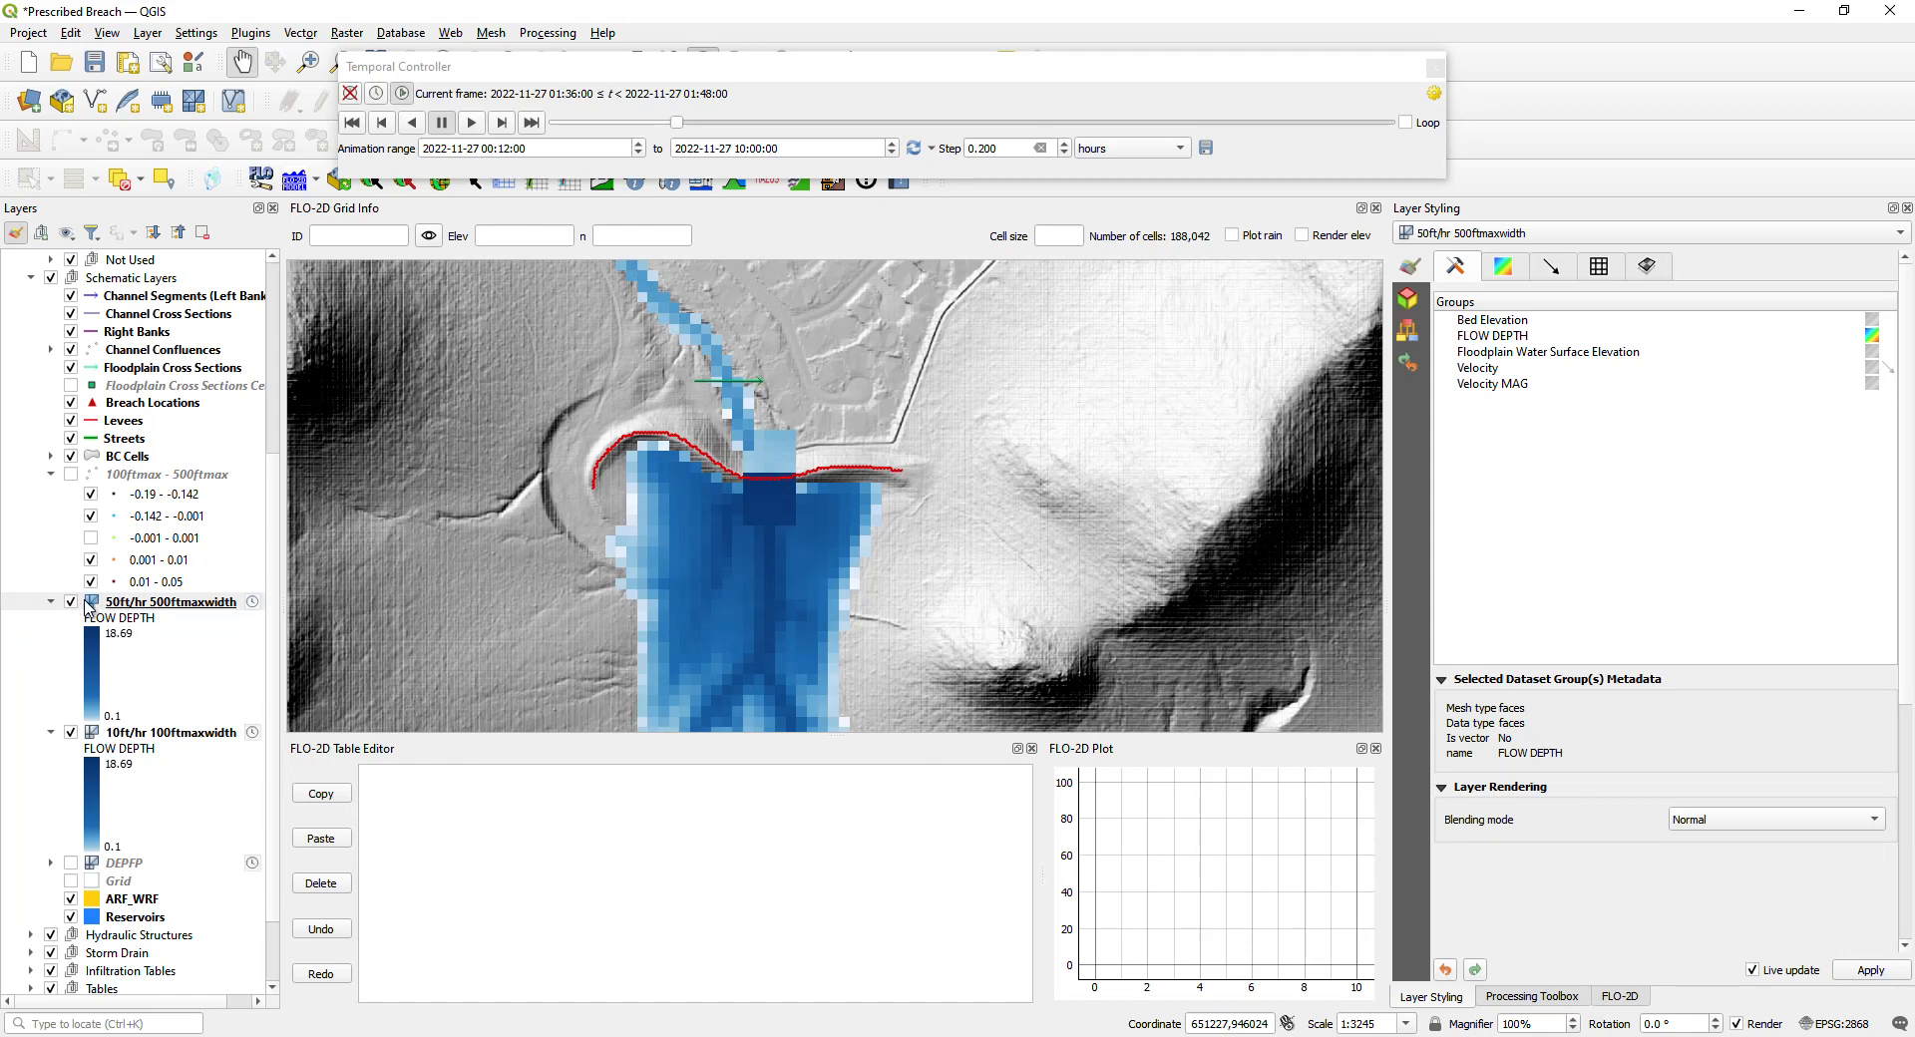
Step: Toggle the 50ft/hr 500ftmaxwidth layer over the 10ft/hr results to compare flow depths at the breach in the 01:36:00 frame
{"action": "left_click", "coordinate": [71, 602]}
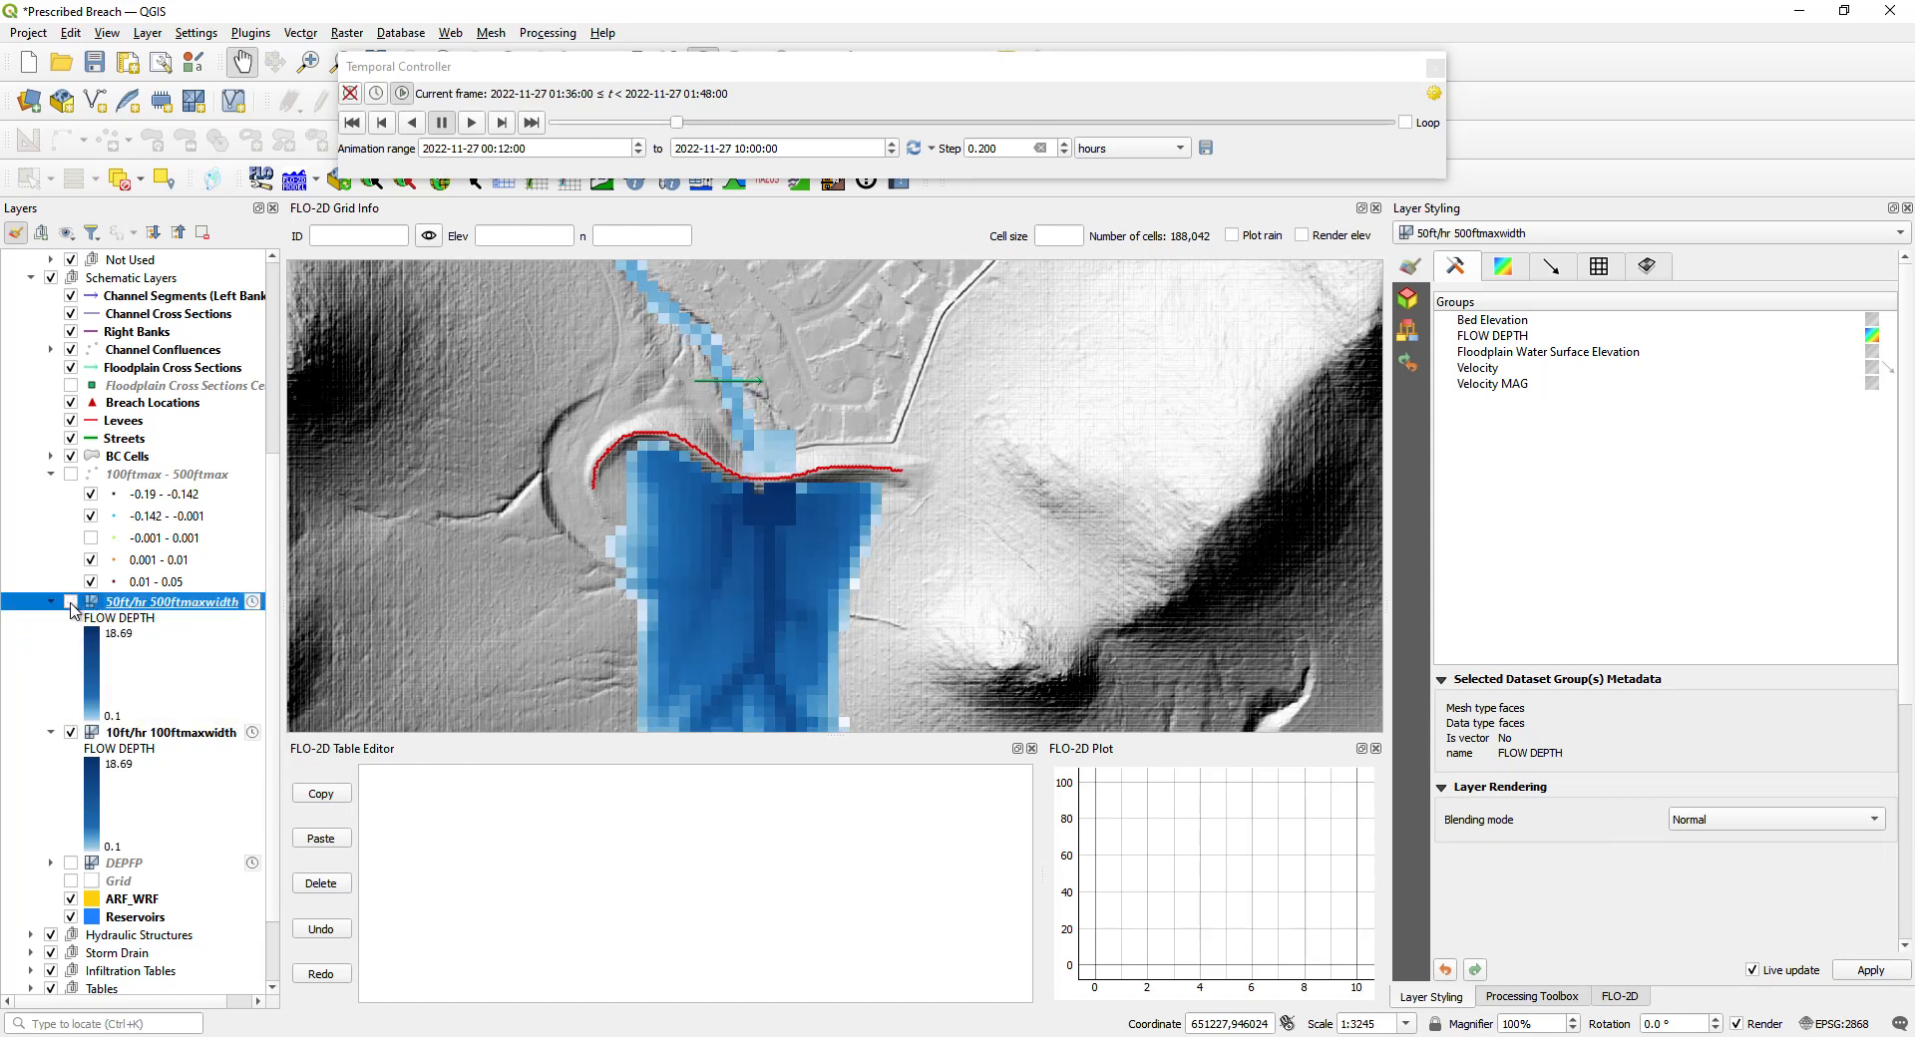
{"action": "left_click", "coordinate": [688, 539]}
{"action": "left_click", "coordinate": [70, 602]}
{"action": "left_click", "coordinate": [72, 602]}
{"action": "left_click", "coordinate": [71, 602]}
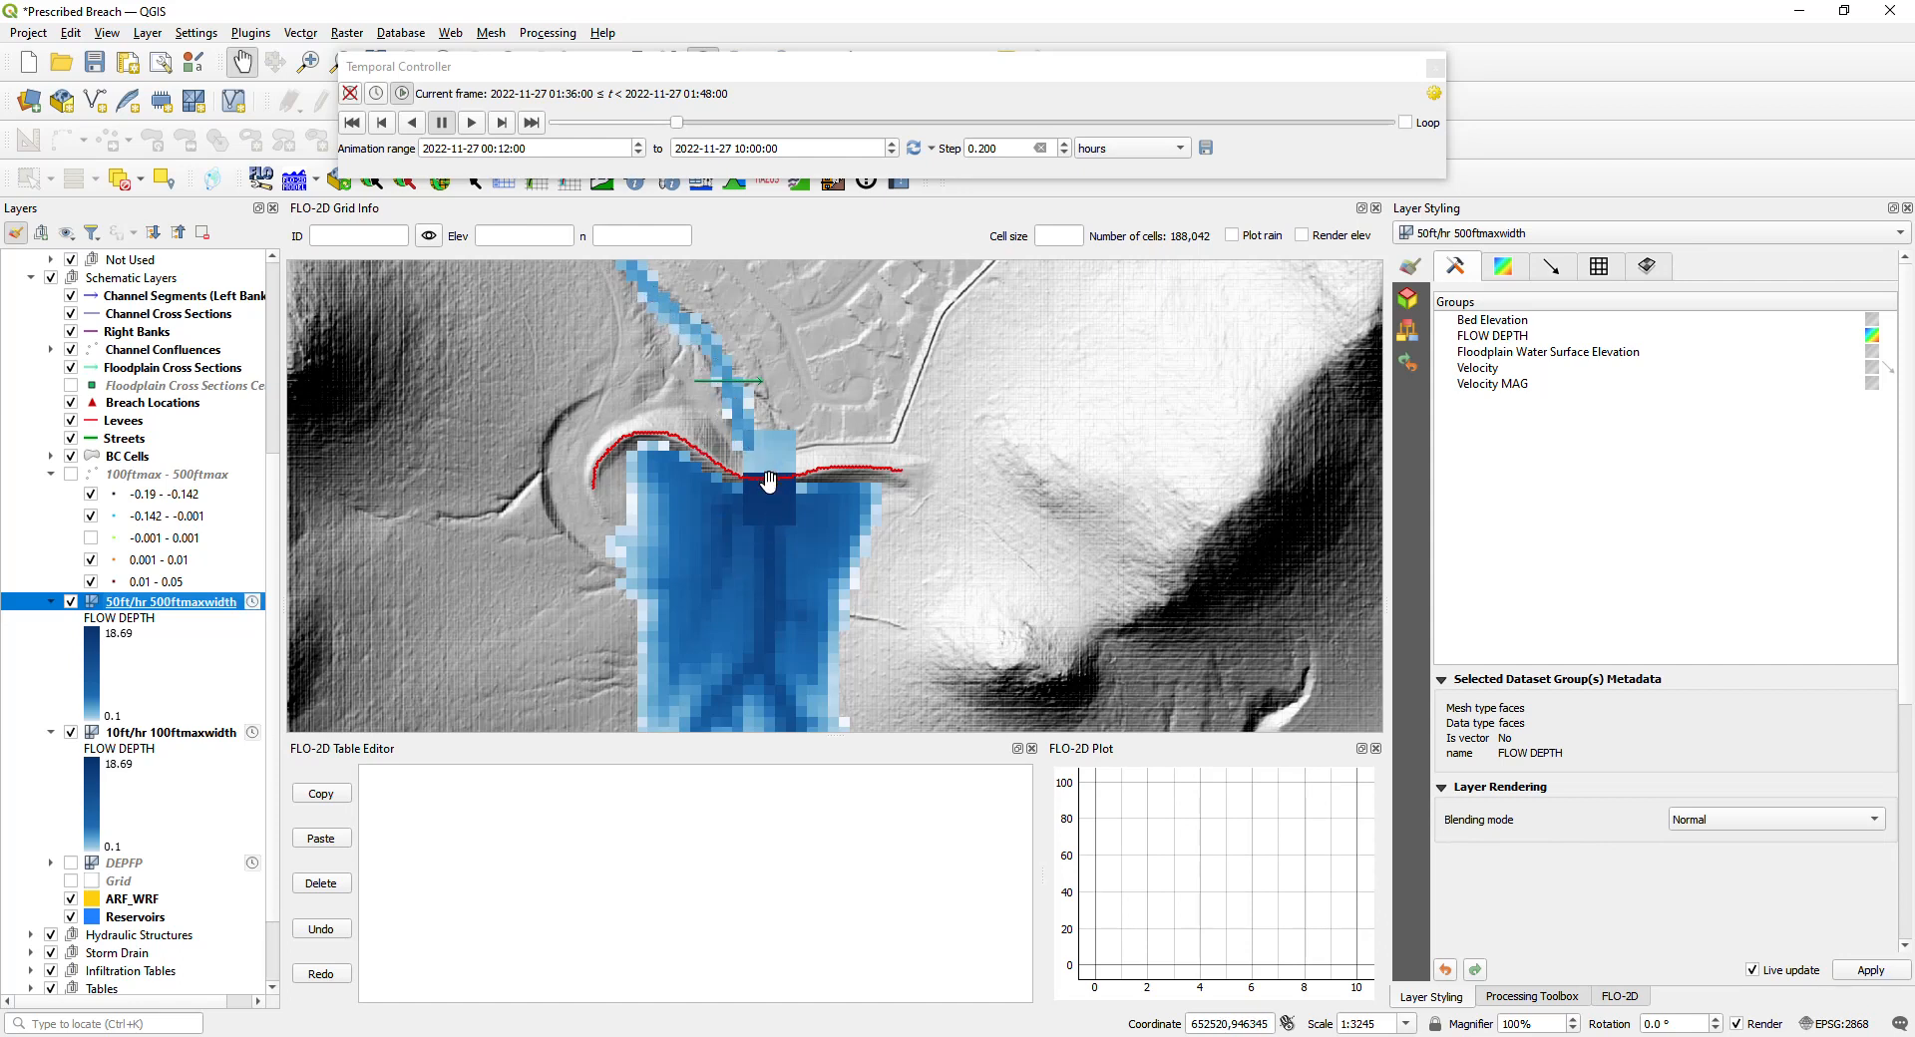
Step: Advance the animation to the 02:00:00–02:12:00 frame and compare the two scenarios by toggling the 50ft/hr 500ftmaxwidth layer
{"action": "left_click_drag", "start_coordinate": [678, 127], "coordinate": [711, 136]}
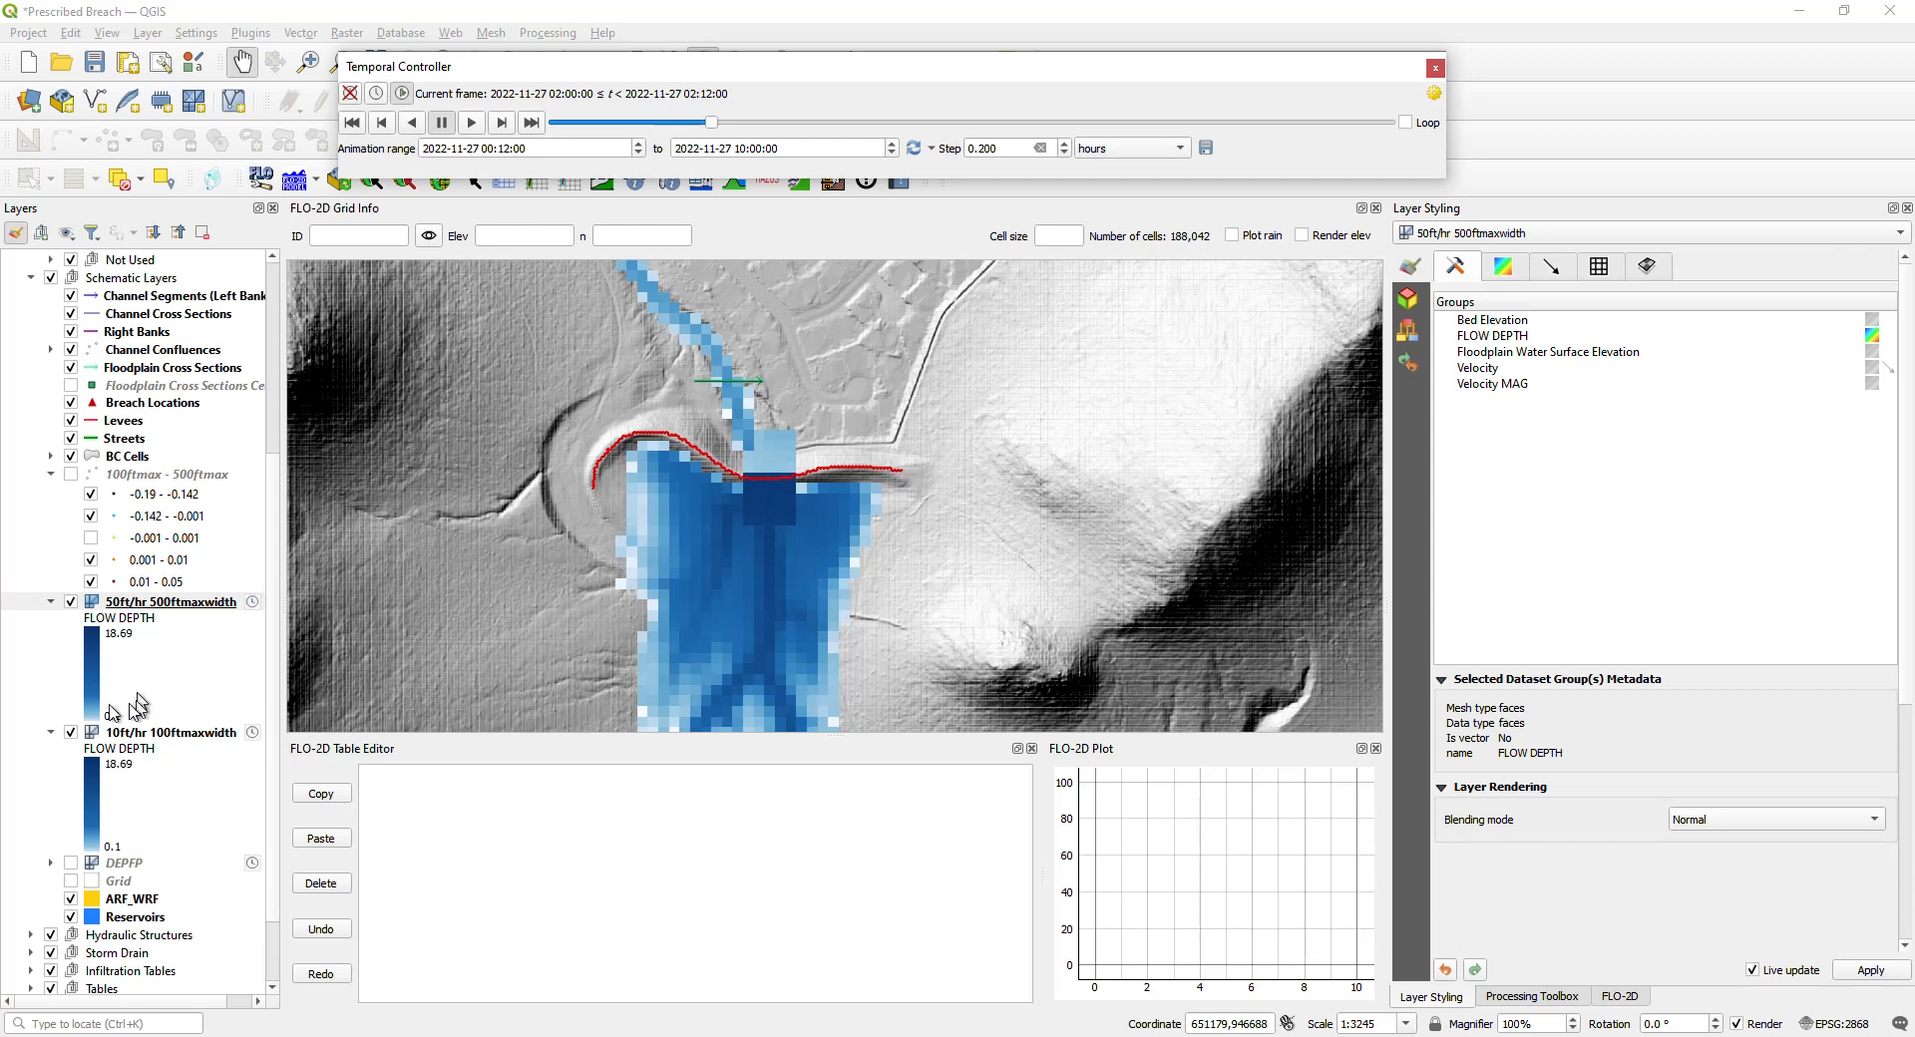
{"action": "left_click", "coordinate": [71, 602]}
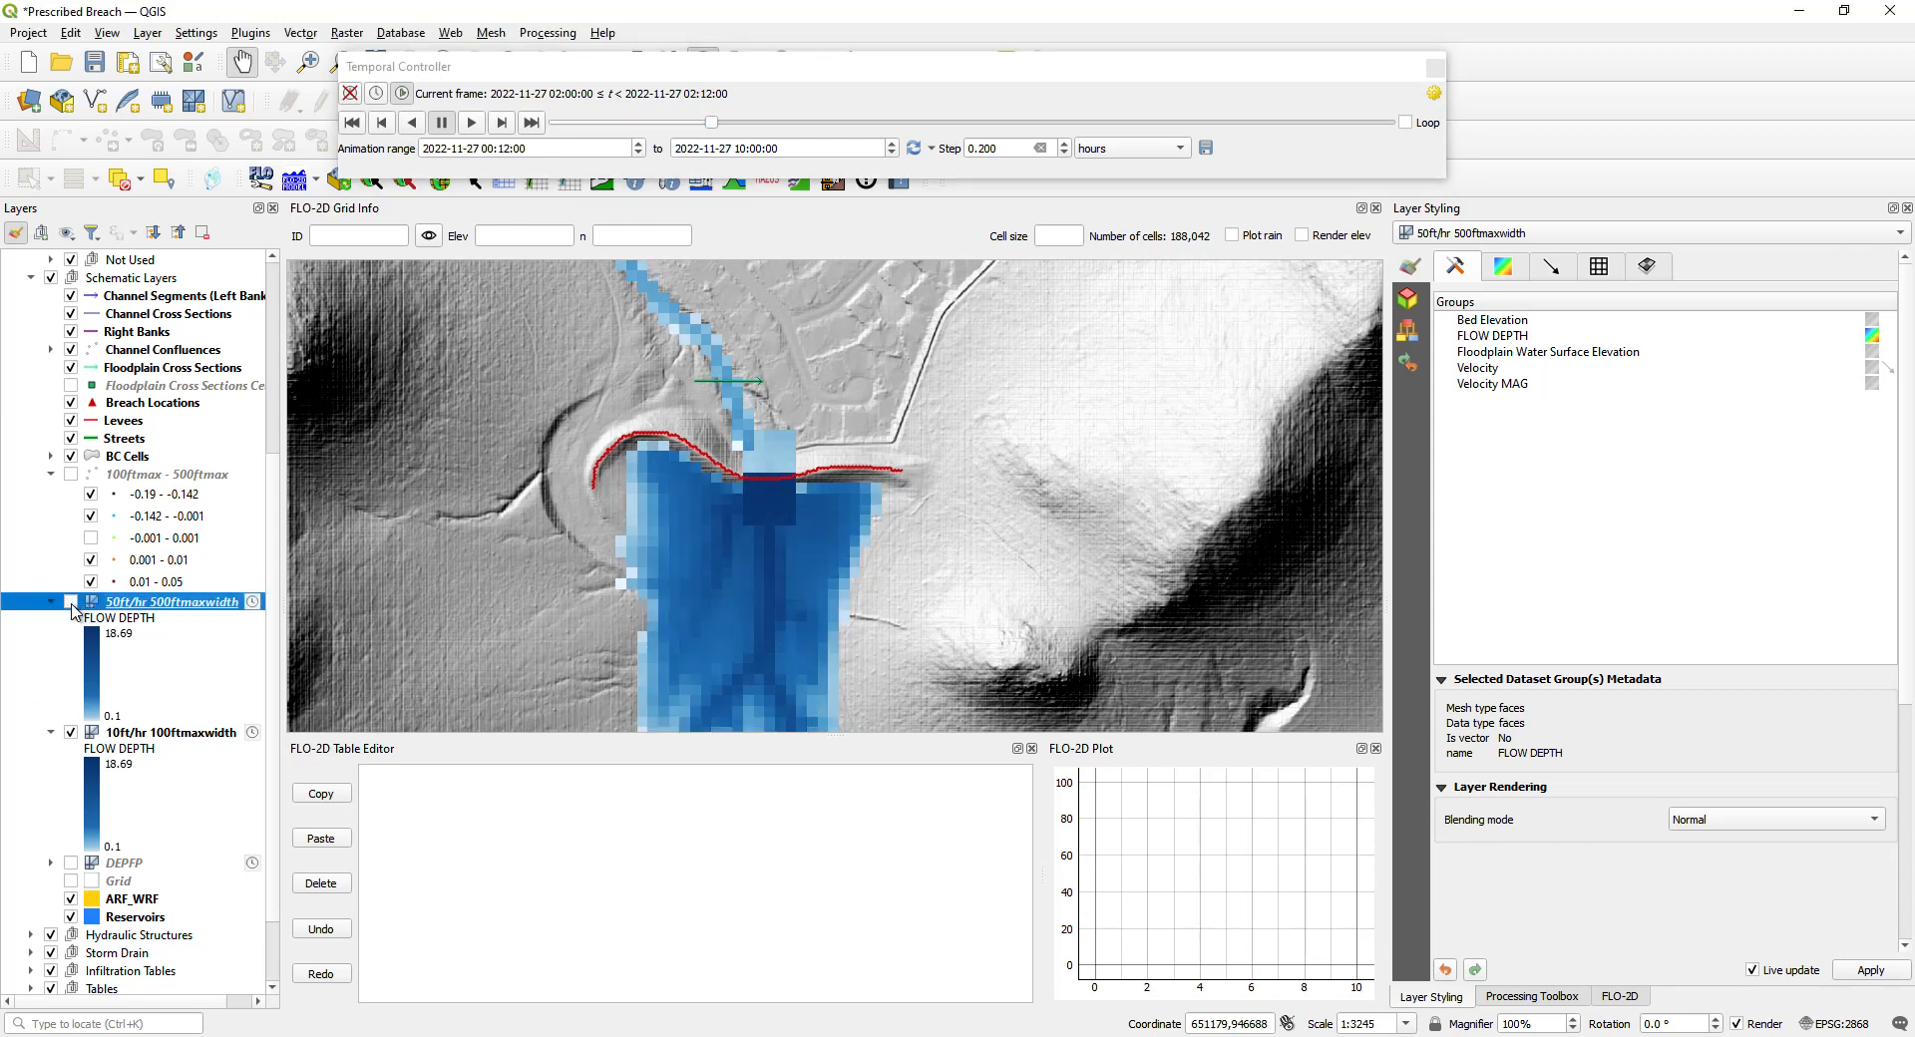
{"action": "left_click", "coordinate": [71, 602]}
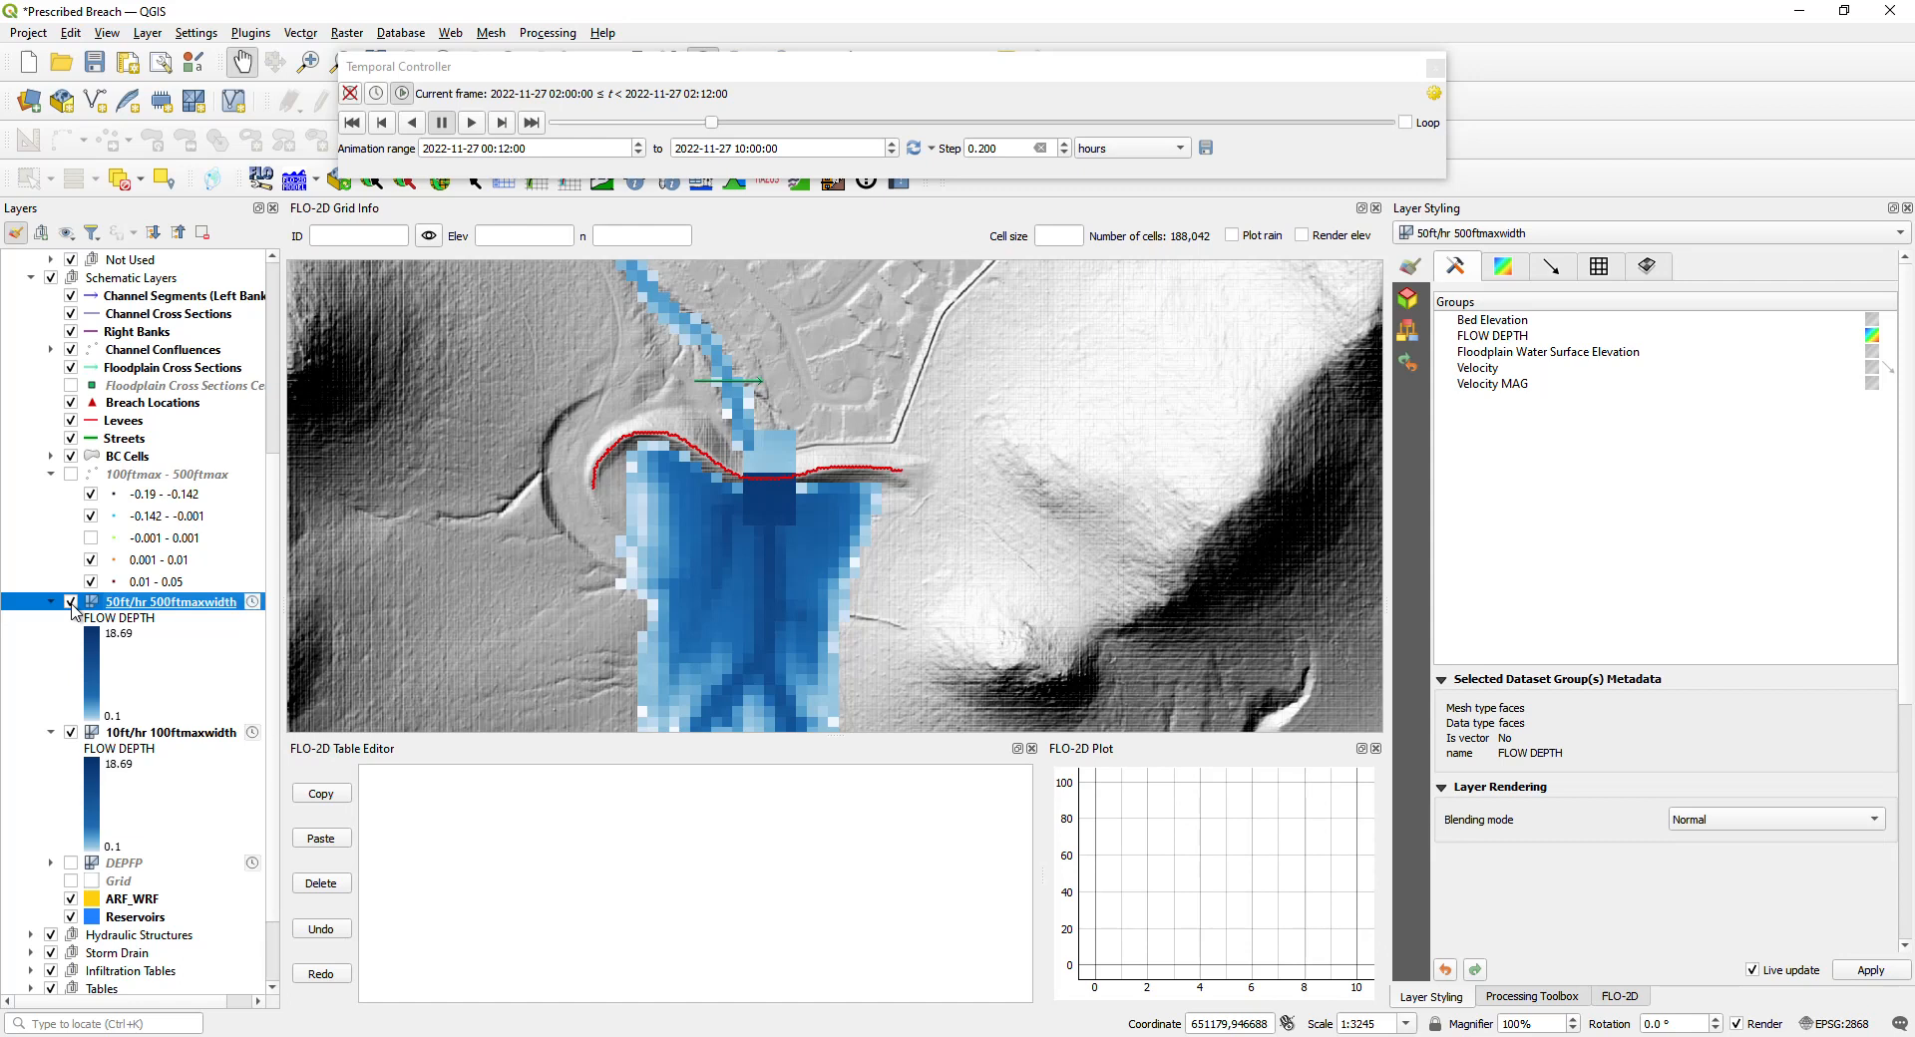
{"action": "left_click", "coordinate": [71, 602]}
{"action": "left_click", "coordinate": [71, 603]}
{"action": "left_click", "coordinate": [71, 602]}
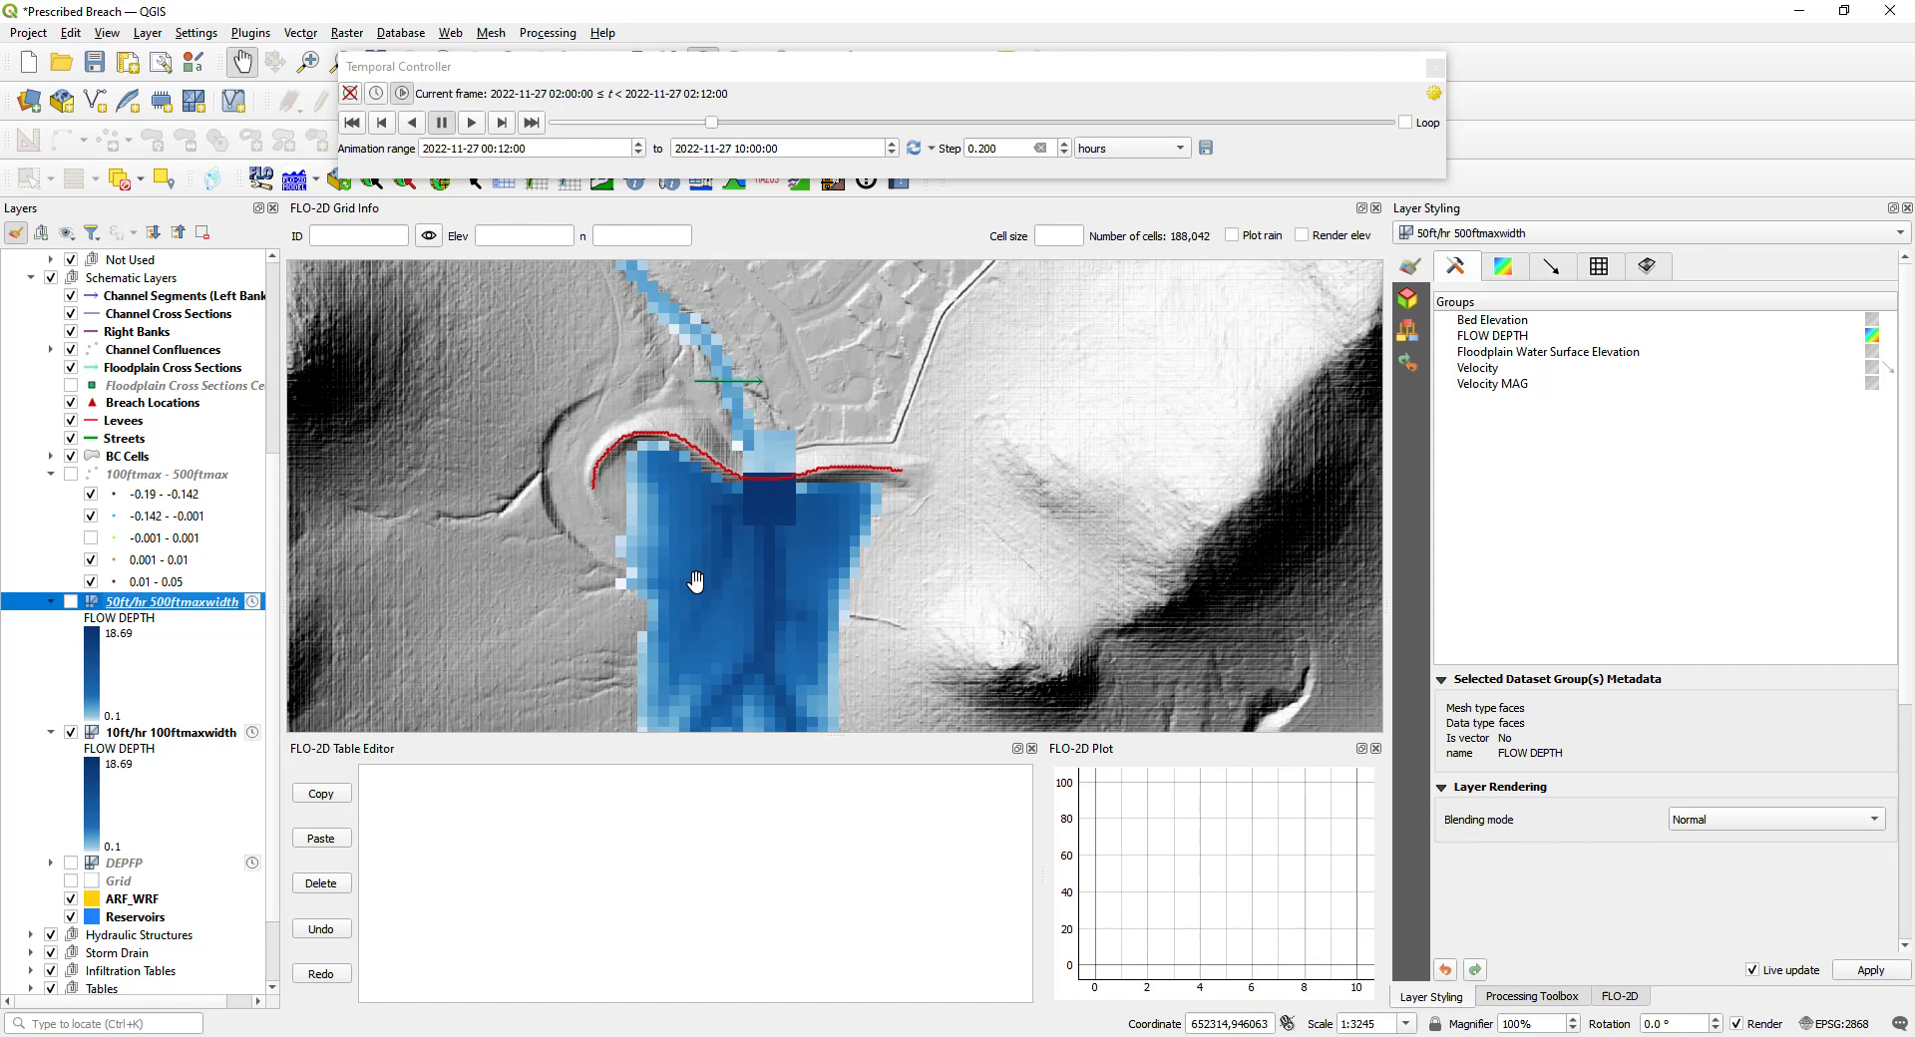
Step: Advance the animation to the 02:24:00–02:36:00 frame and toggle the 50ft/hr 500ftmaxwidth layer to compare reservoir depths
{"action": "left_click_drag", "start_coordinate": [715, 129], "coordinate": [740, 132]}
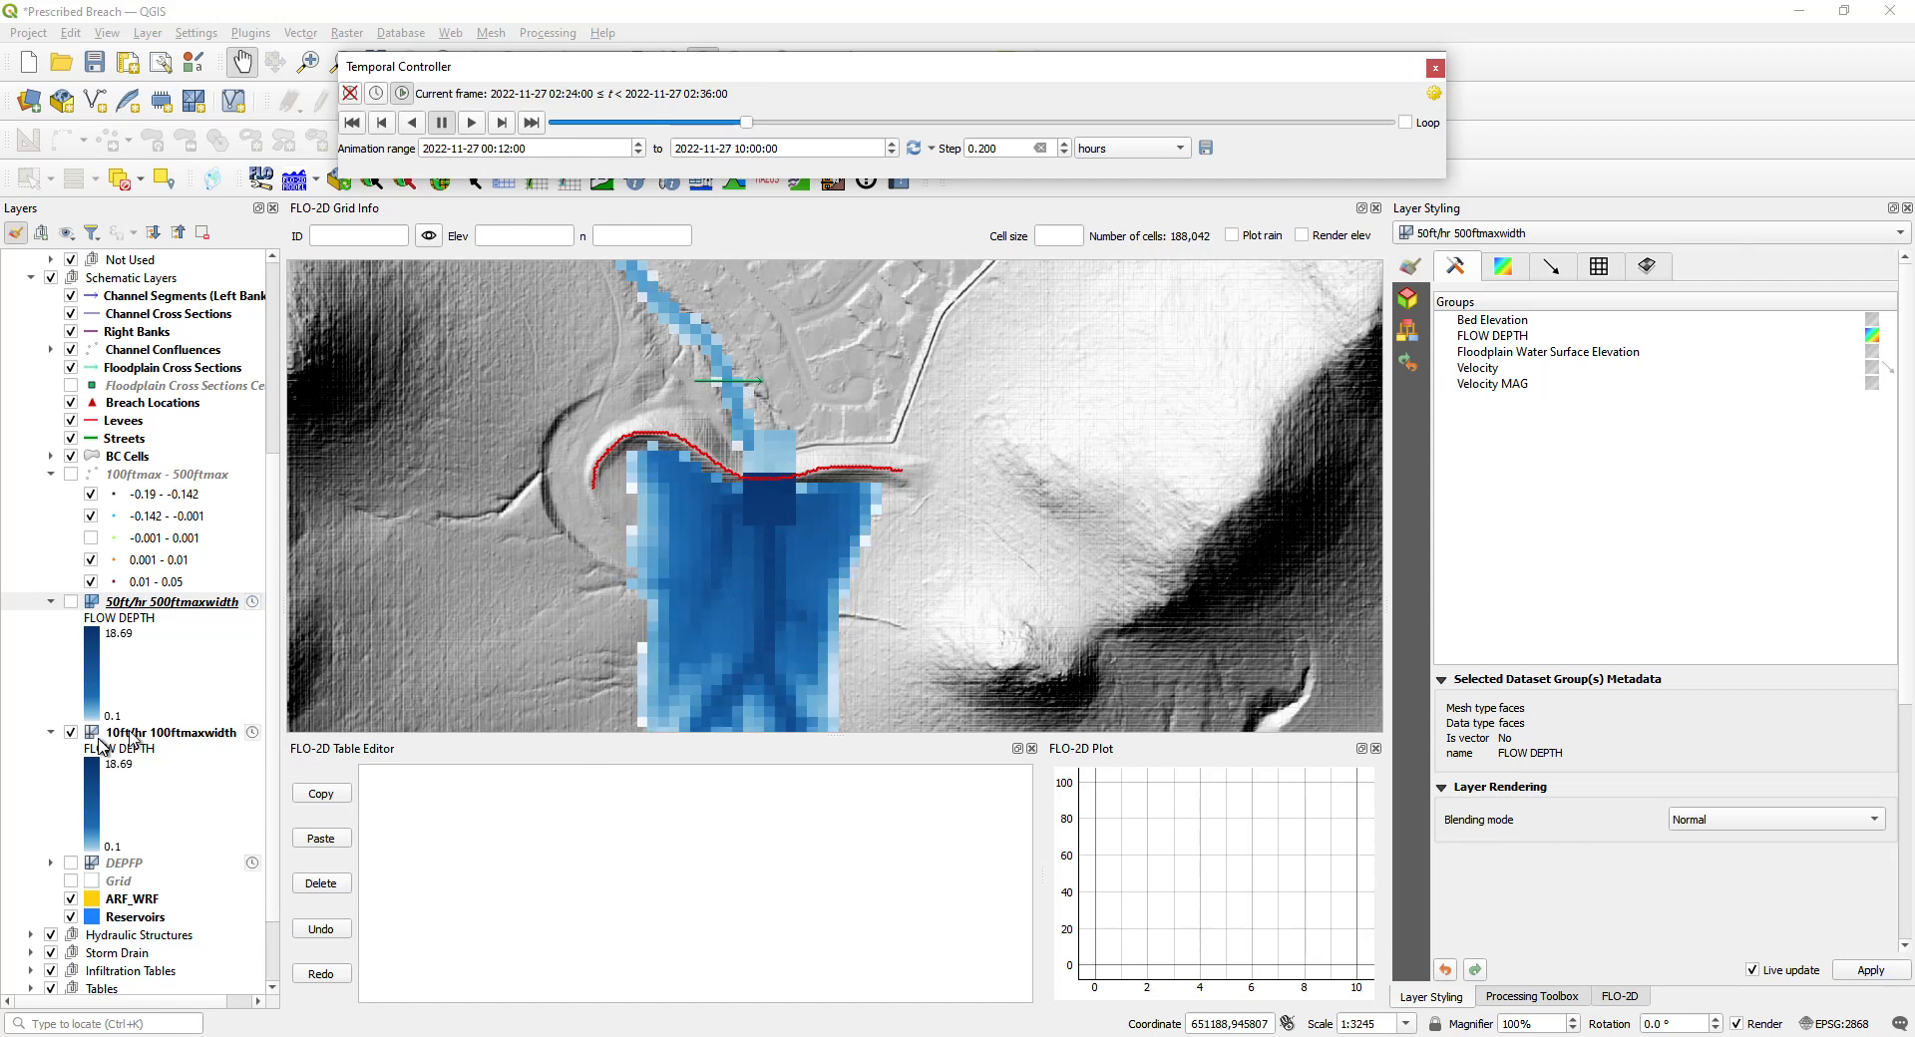
{"action": "left_click", "coordinate": [69, 603]}
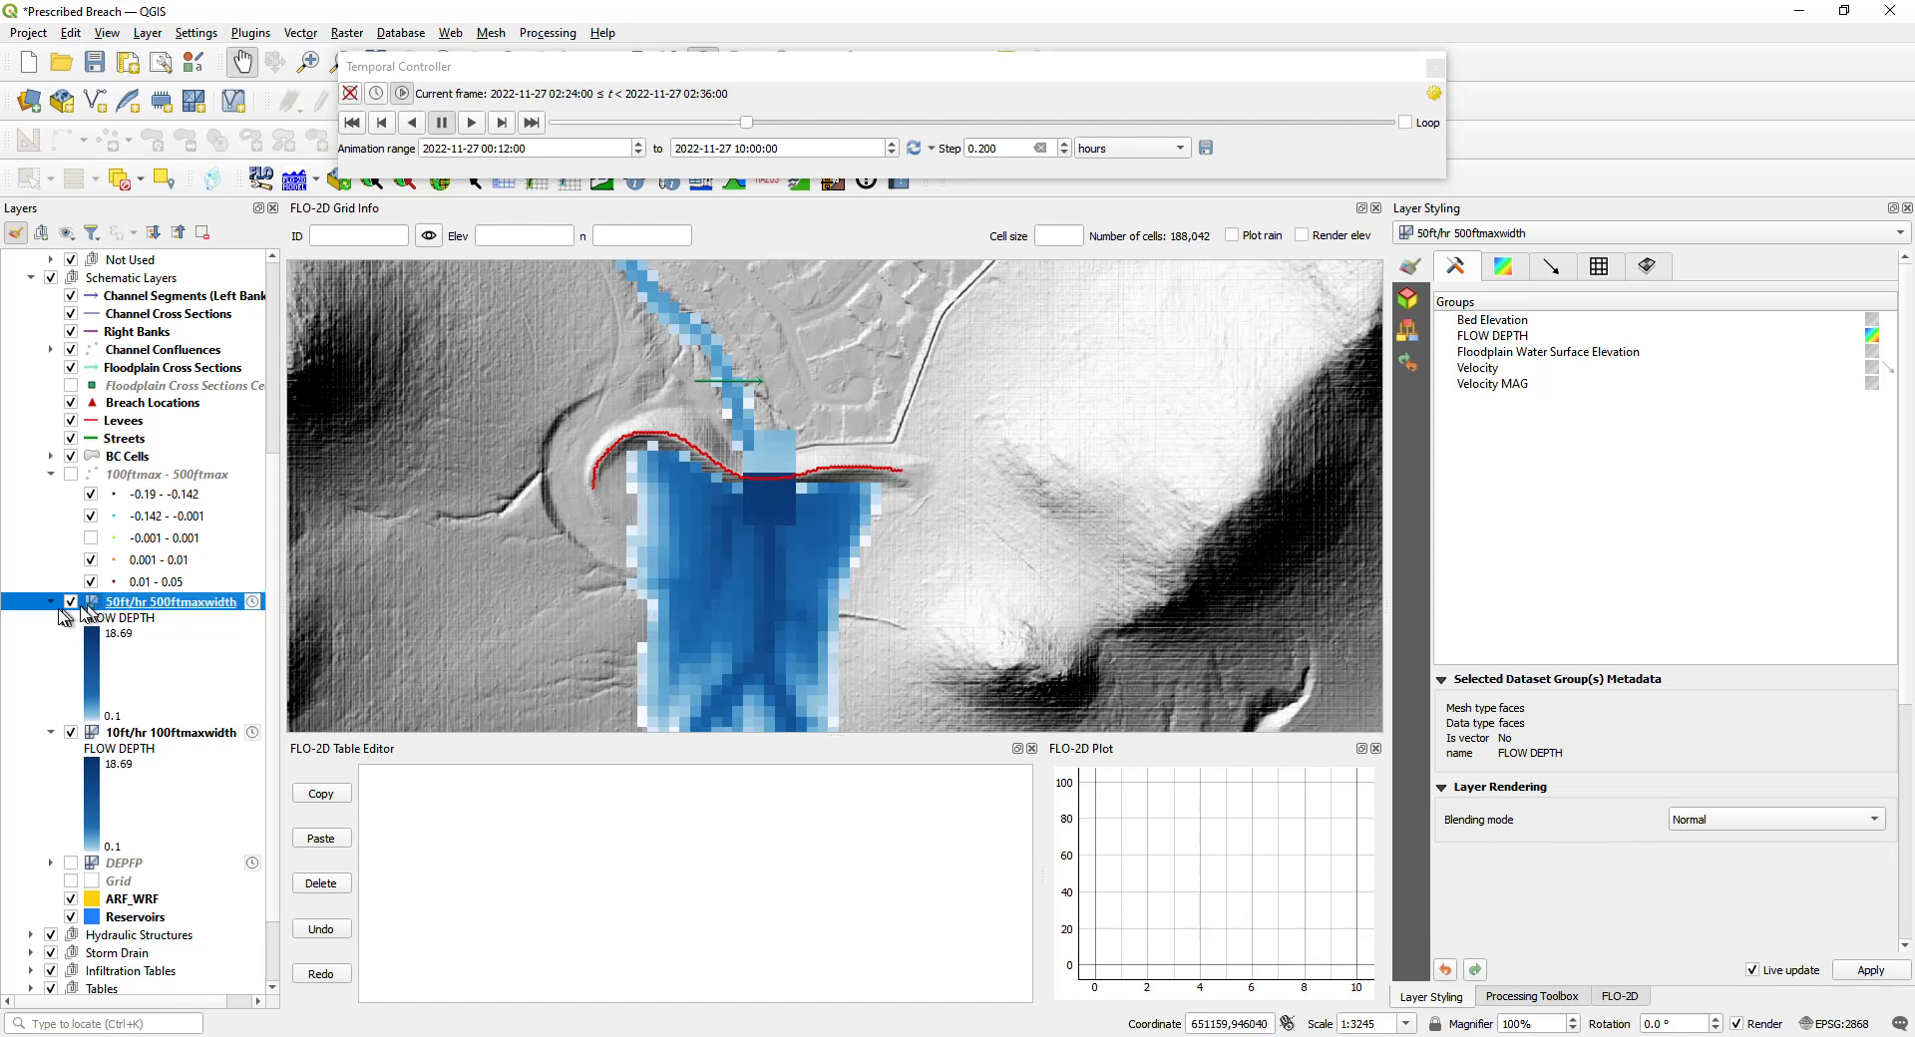
{"action": "left_click", "coordinate": [70, 602]}
{"action": "left_click", "coordinate": [70, 602]}
Step: Advance the animation to the 03:12:00–03:24:00 frame and toggle the 50ft/hr 500ftmaxwidth layer to compare flow depths
{"action": "left_click_drag", "start_coordinate": [746, 123], "coordinate": [815, 123]}
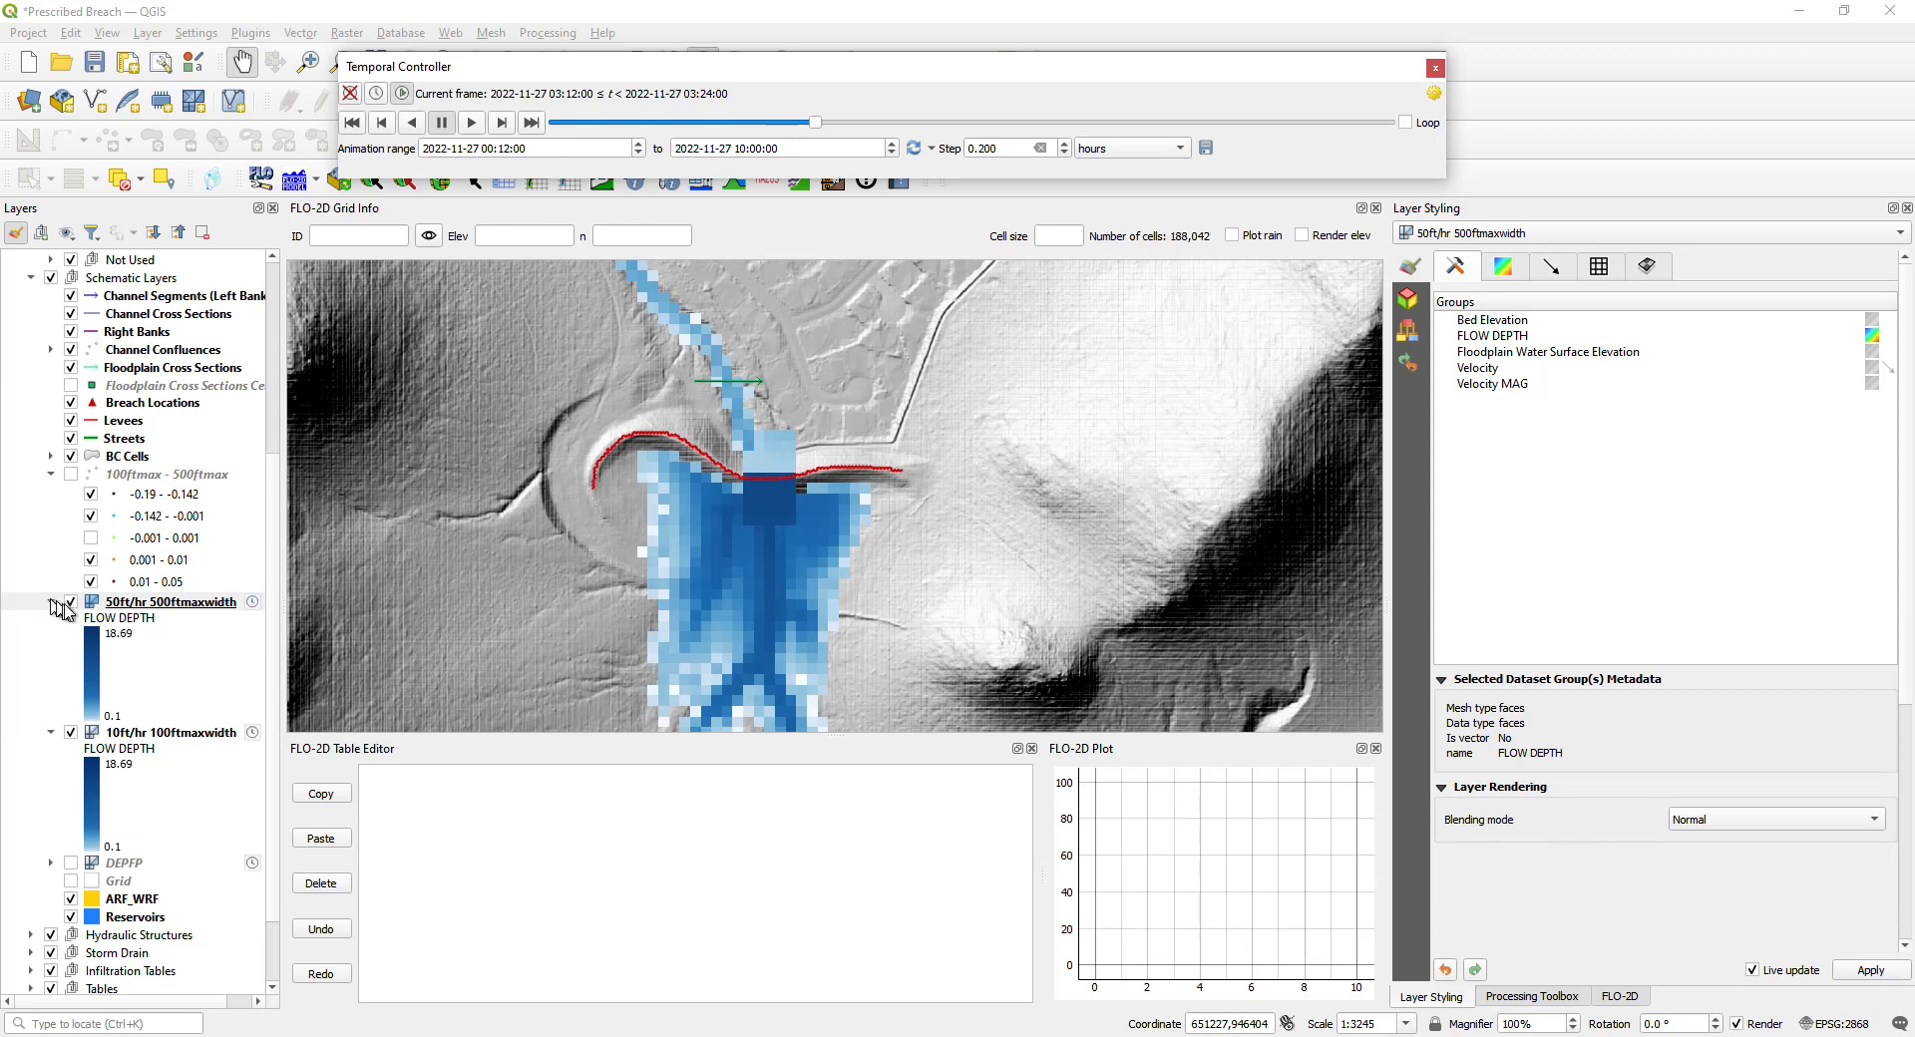
{"action": "left_click", "coordinate": [72, 602]}
{"action": "left_click", "coordinate": [71, 602]}
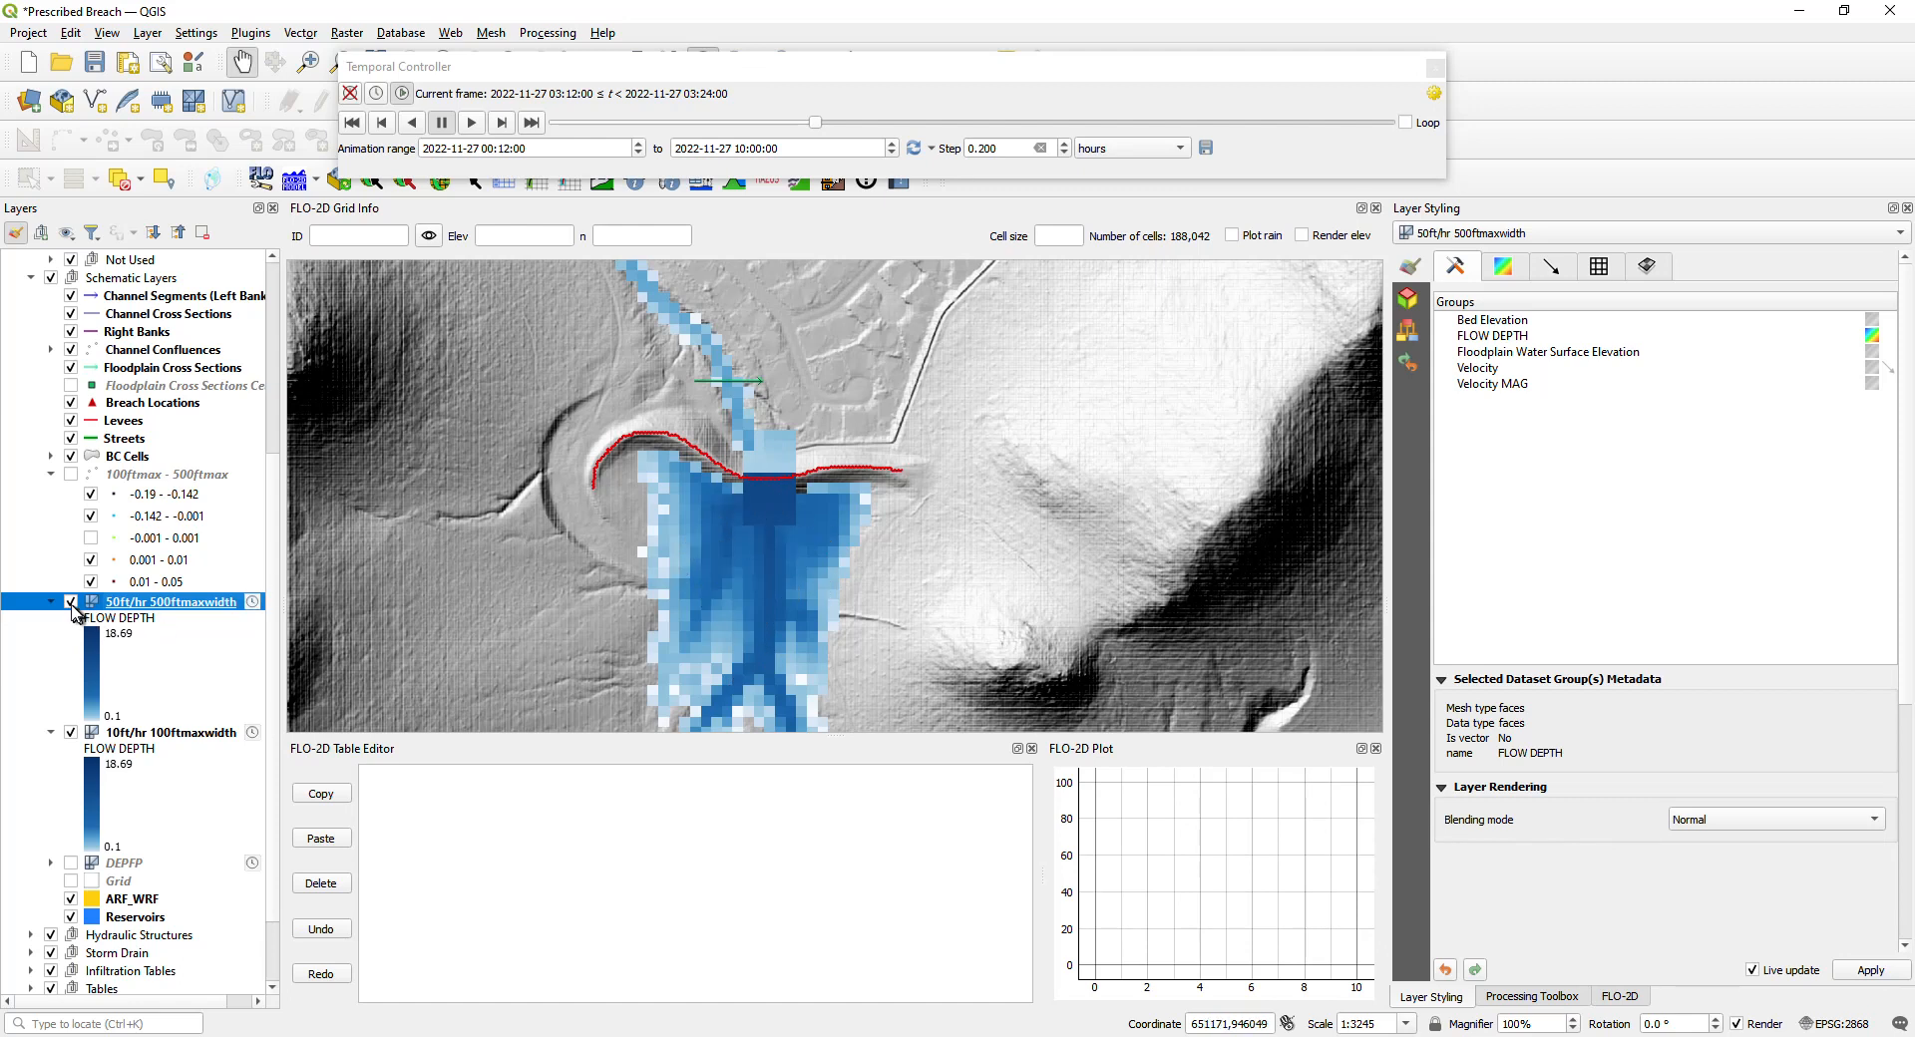
{"action": "left_click", "coordinate": [71, 604]}
{"action": "left_click", "coordinate": [71, 602]}
Step: Show the 100ftmax - 500ftmax layer, hide both flow depth mesh layers, and inspect the depth differences downstream of the breach
{"action": "left_click", "coordinate": [70, 474]}
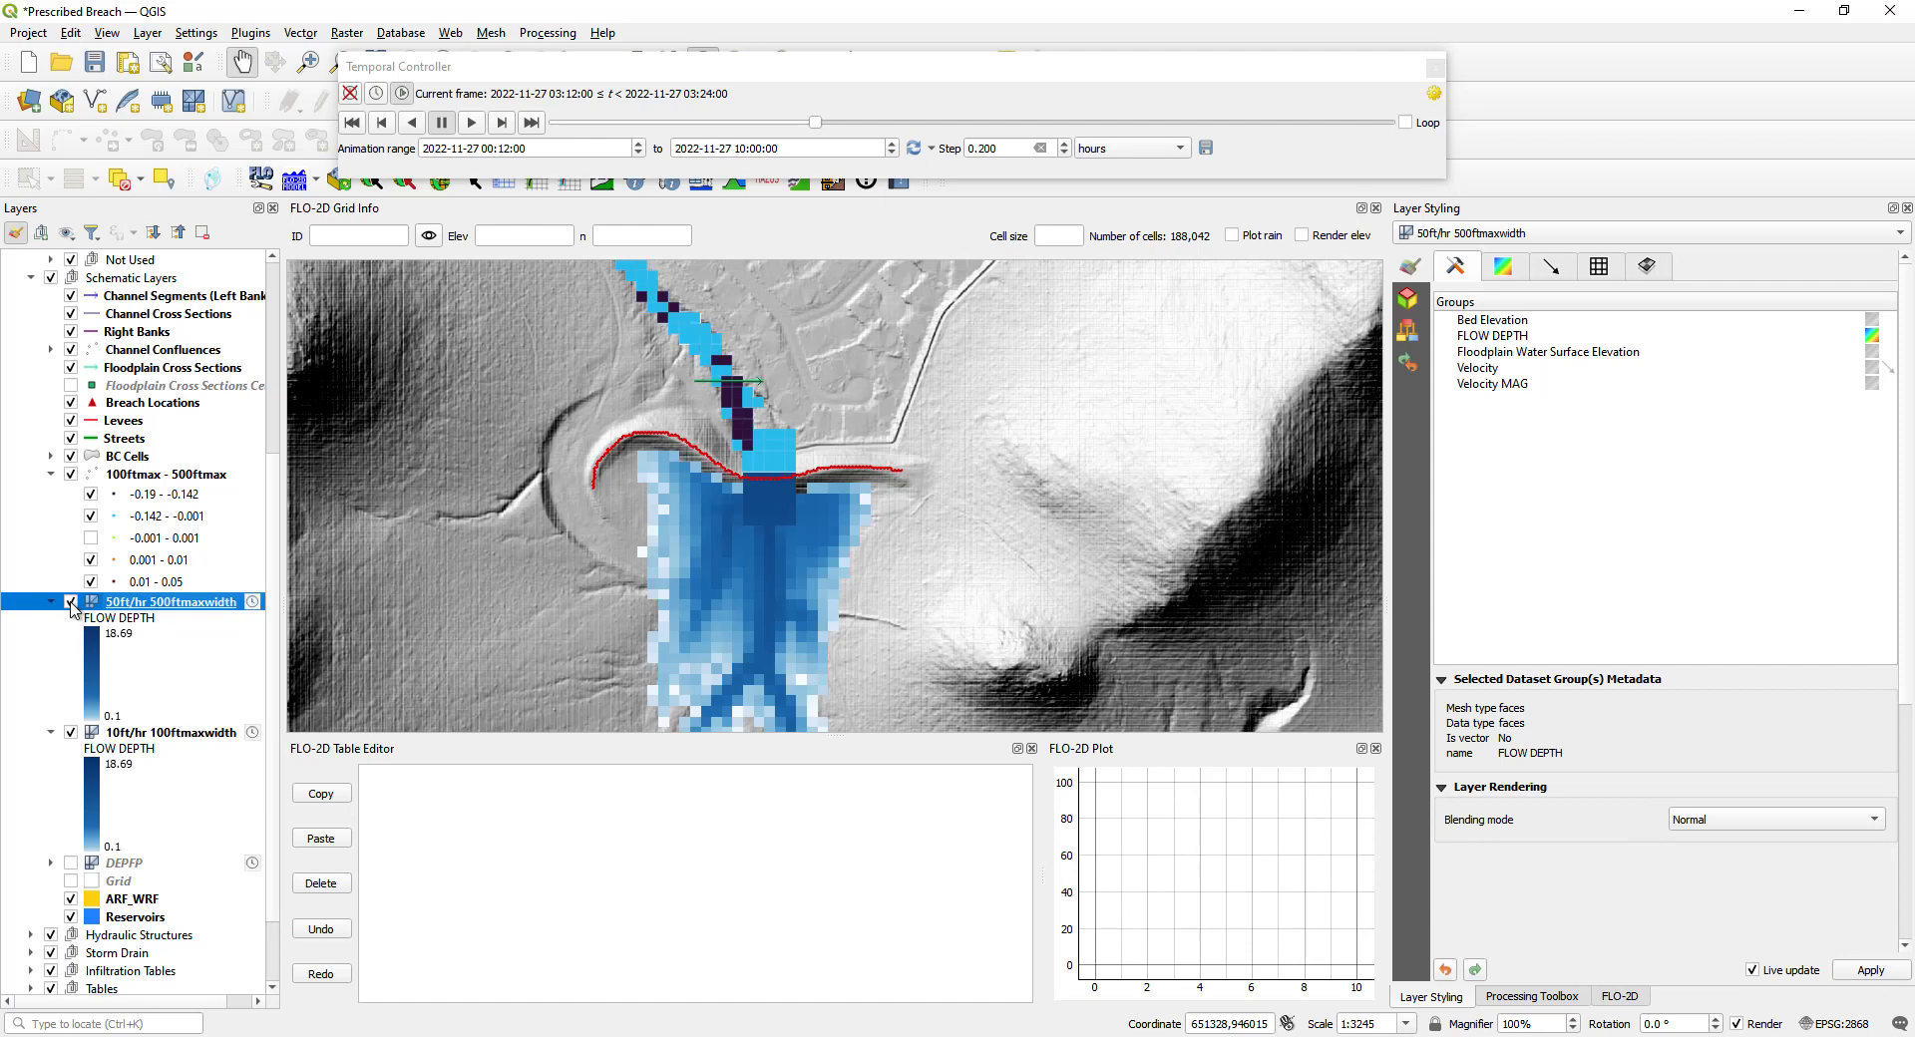
{"action": "left_click", "coordinate": [70, 602]}
{"action": "left_click", "coordinate": [69, 732]}
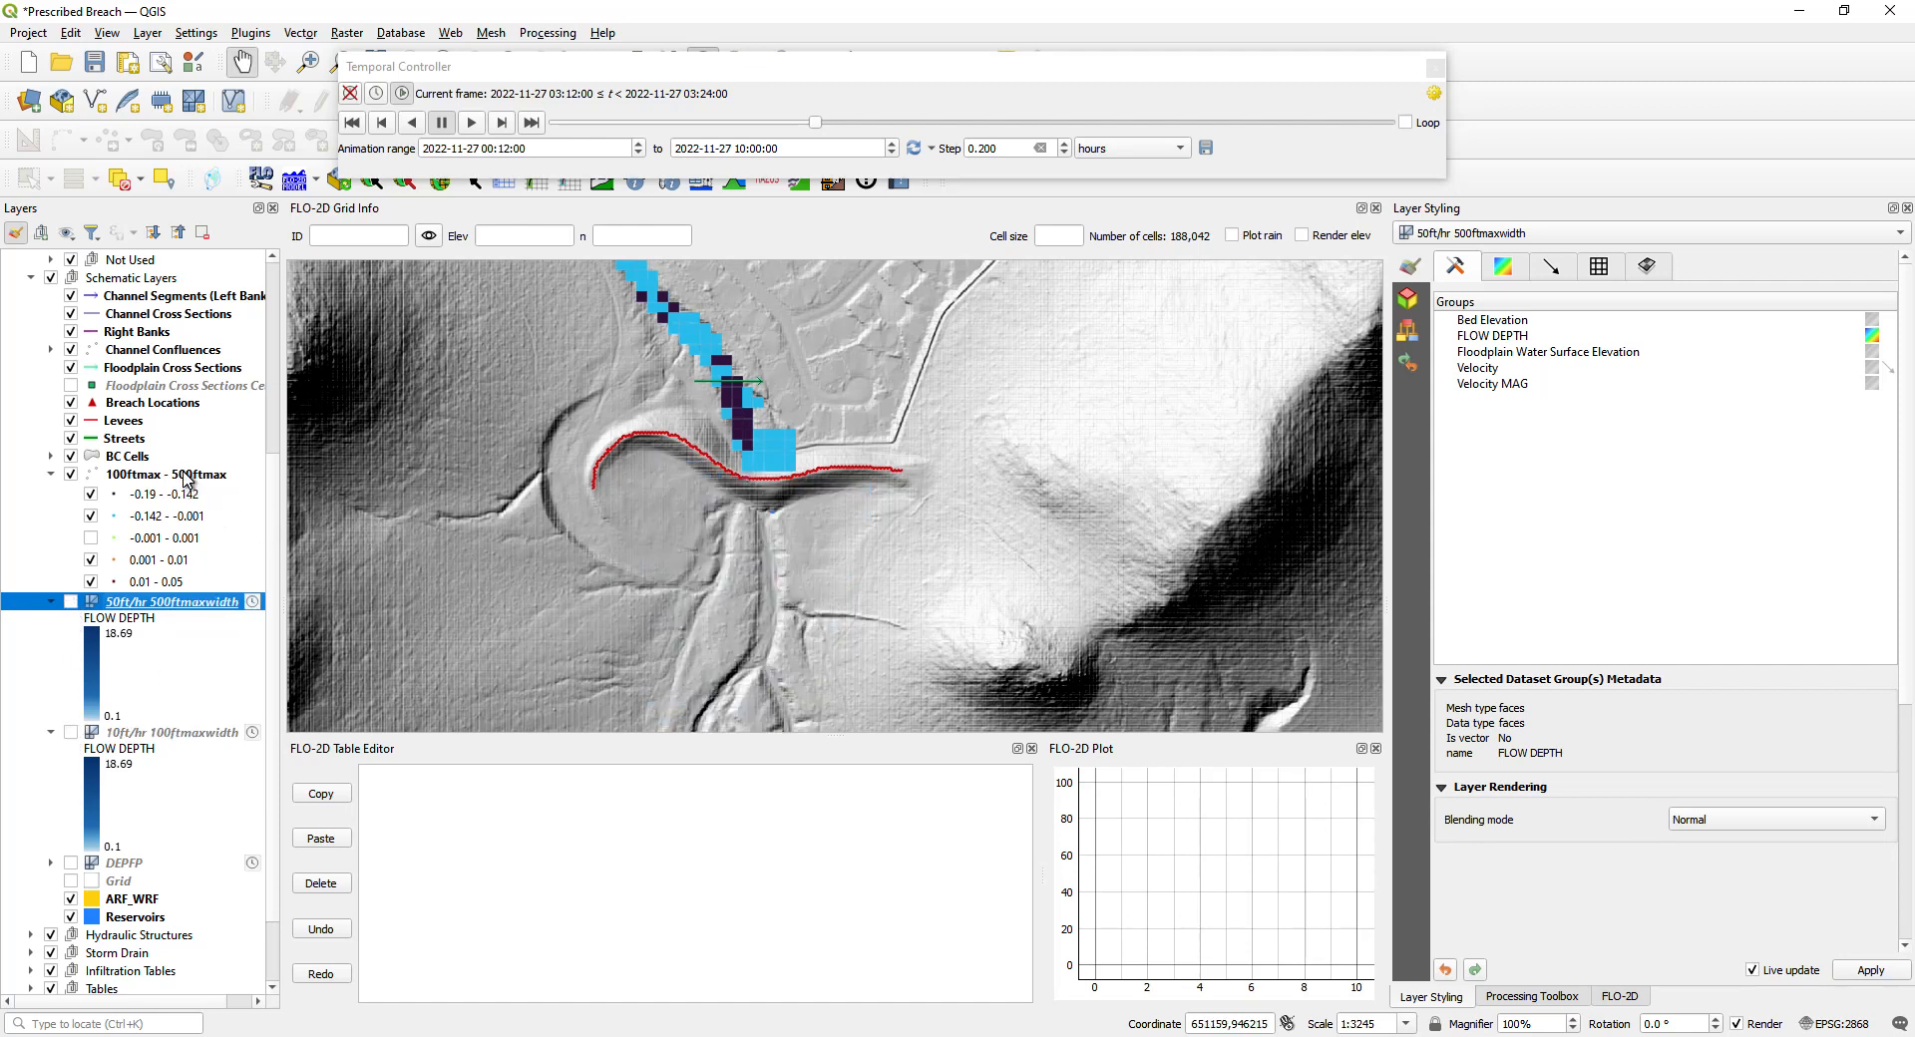
{"action": "left_click", "coordinate": [186, 476]}
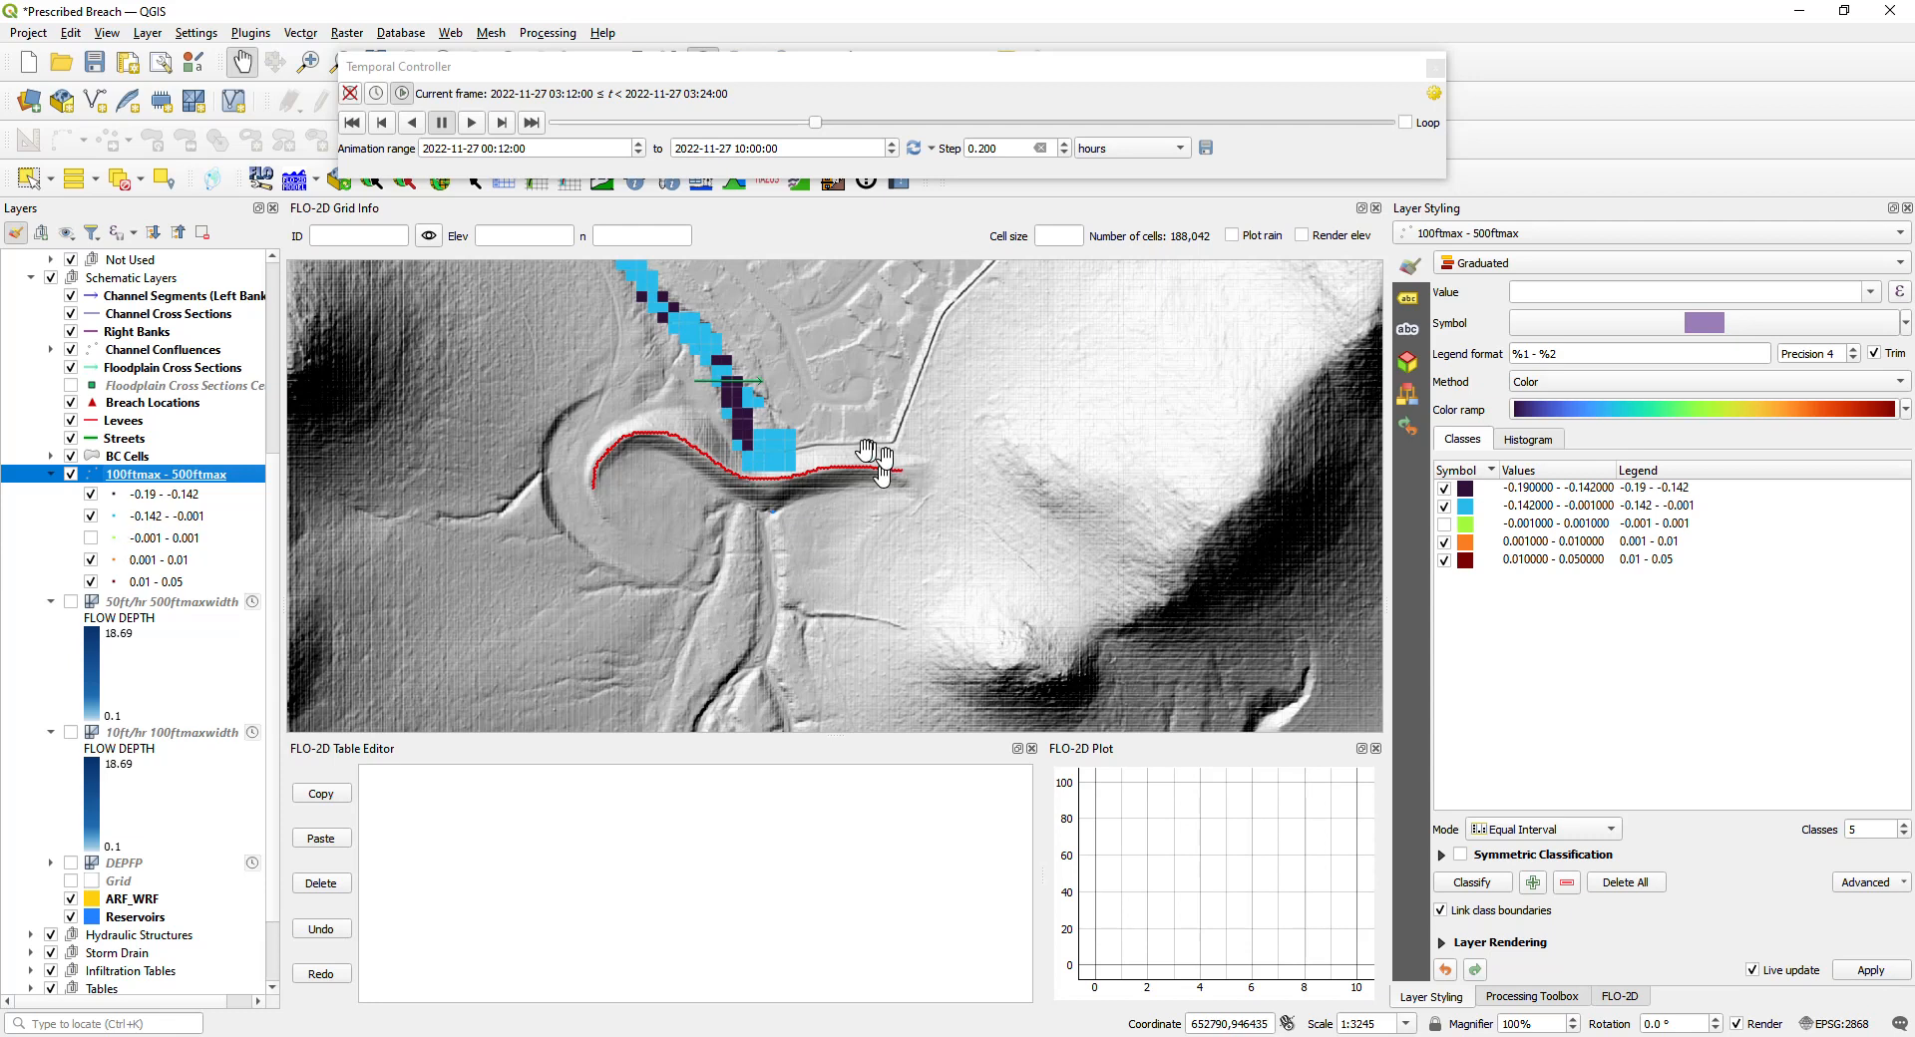
{"action": "scroll", "coordinate": [872, 444], "scroll_direction": "down", "scroll_amount": 1}
{"action": "left_click_drag", "start_coordinate": [788, 409], "coordinate": [856, 633]}
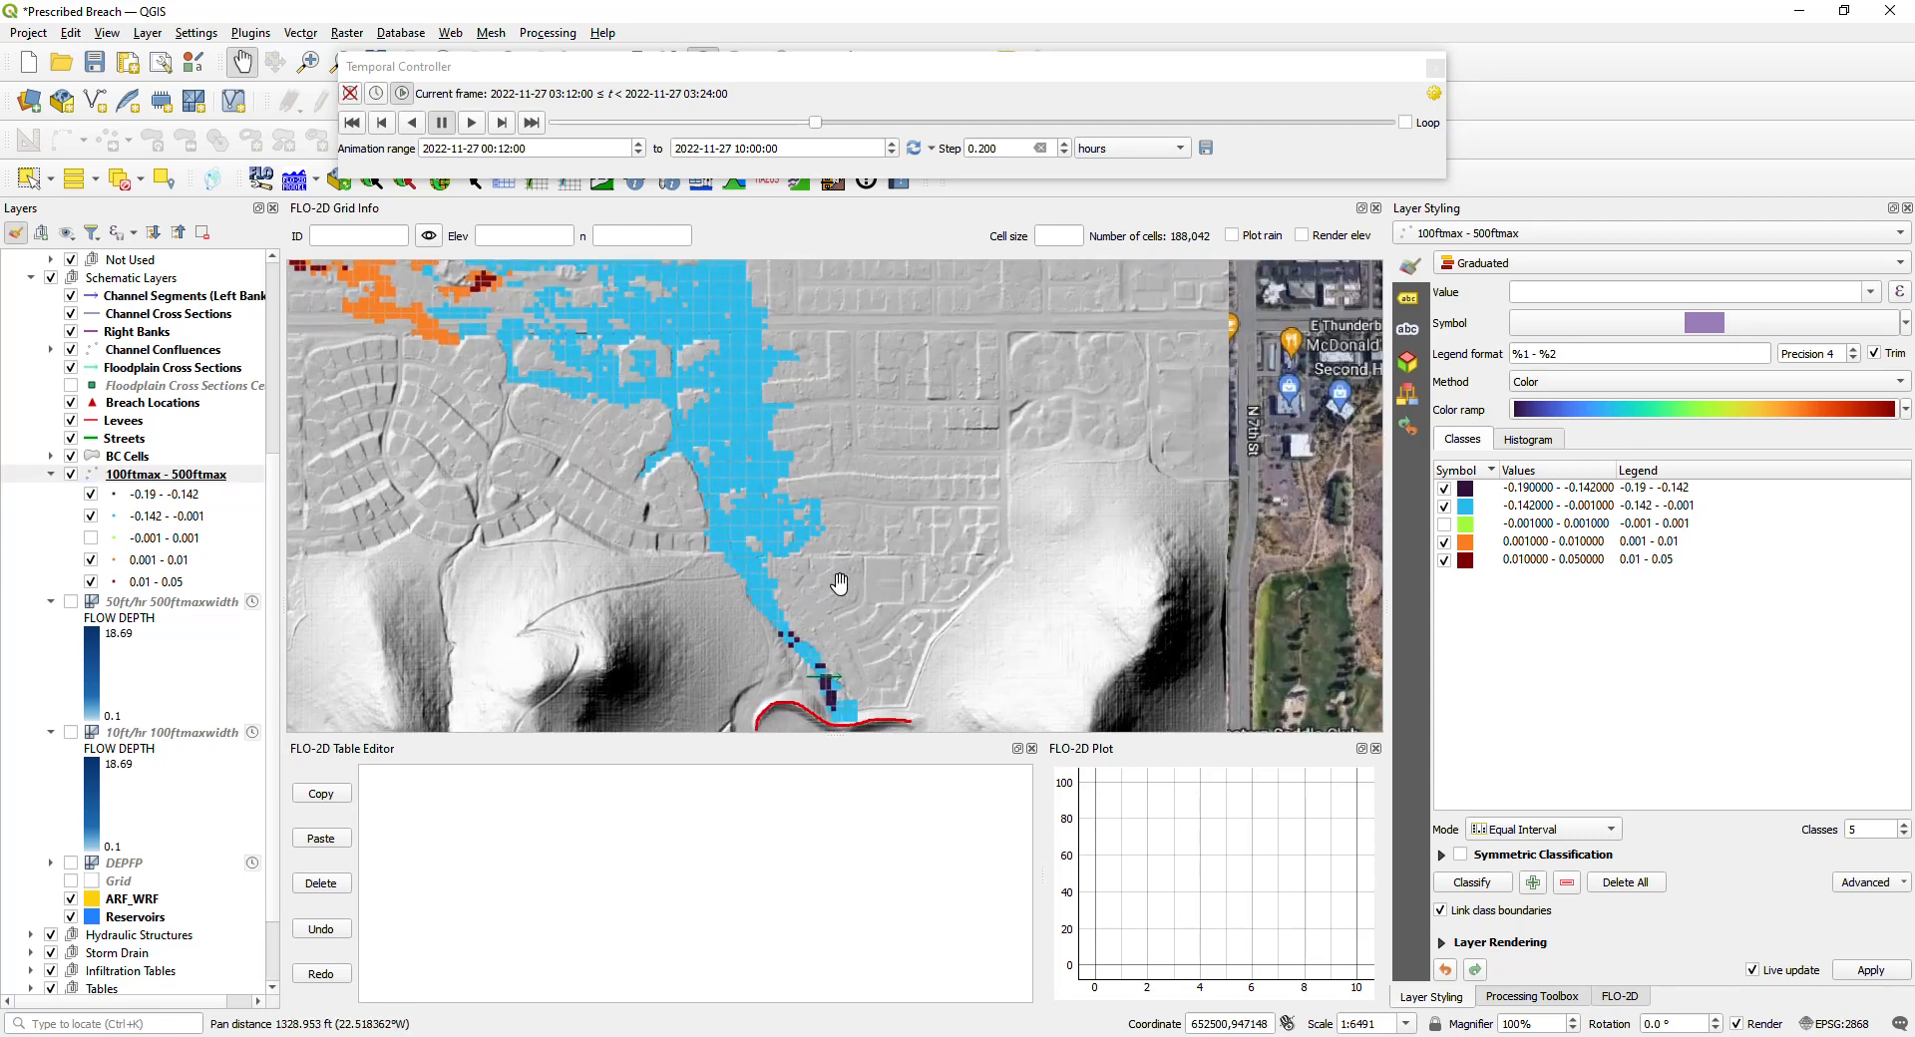
{"action": "scroll", "coordinate": [856, 634], "scroll_direction": "down", "scroll_amount": 1}
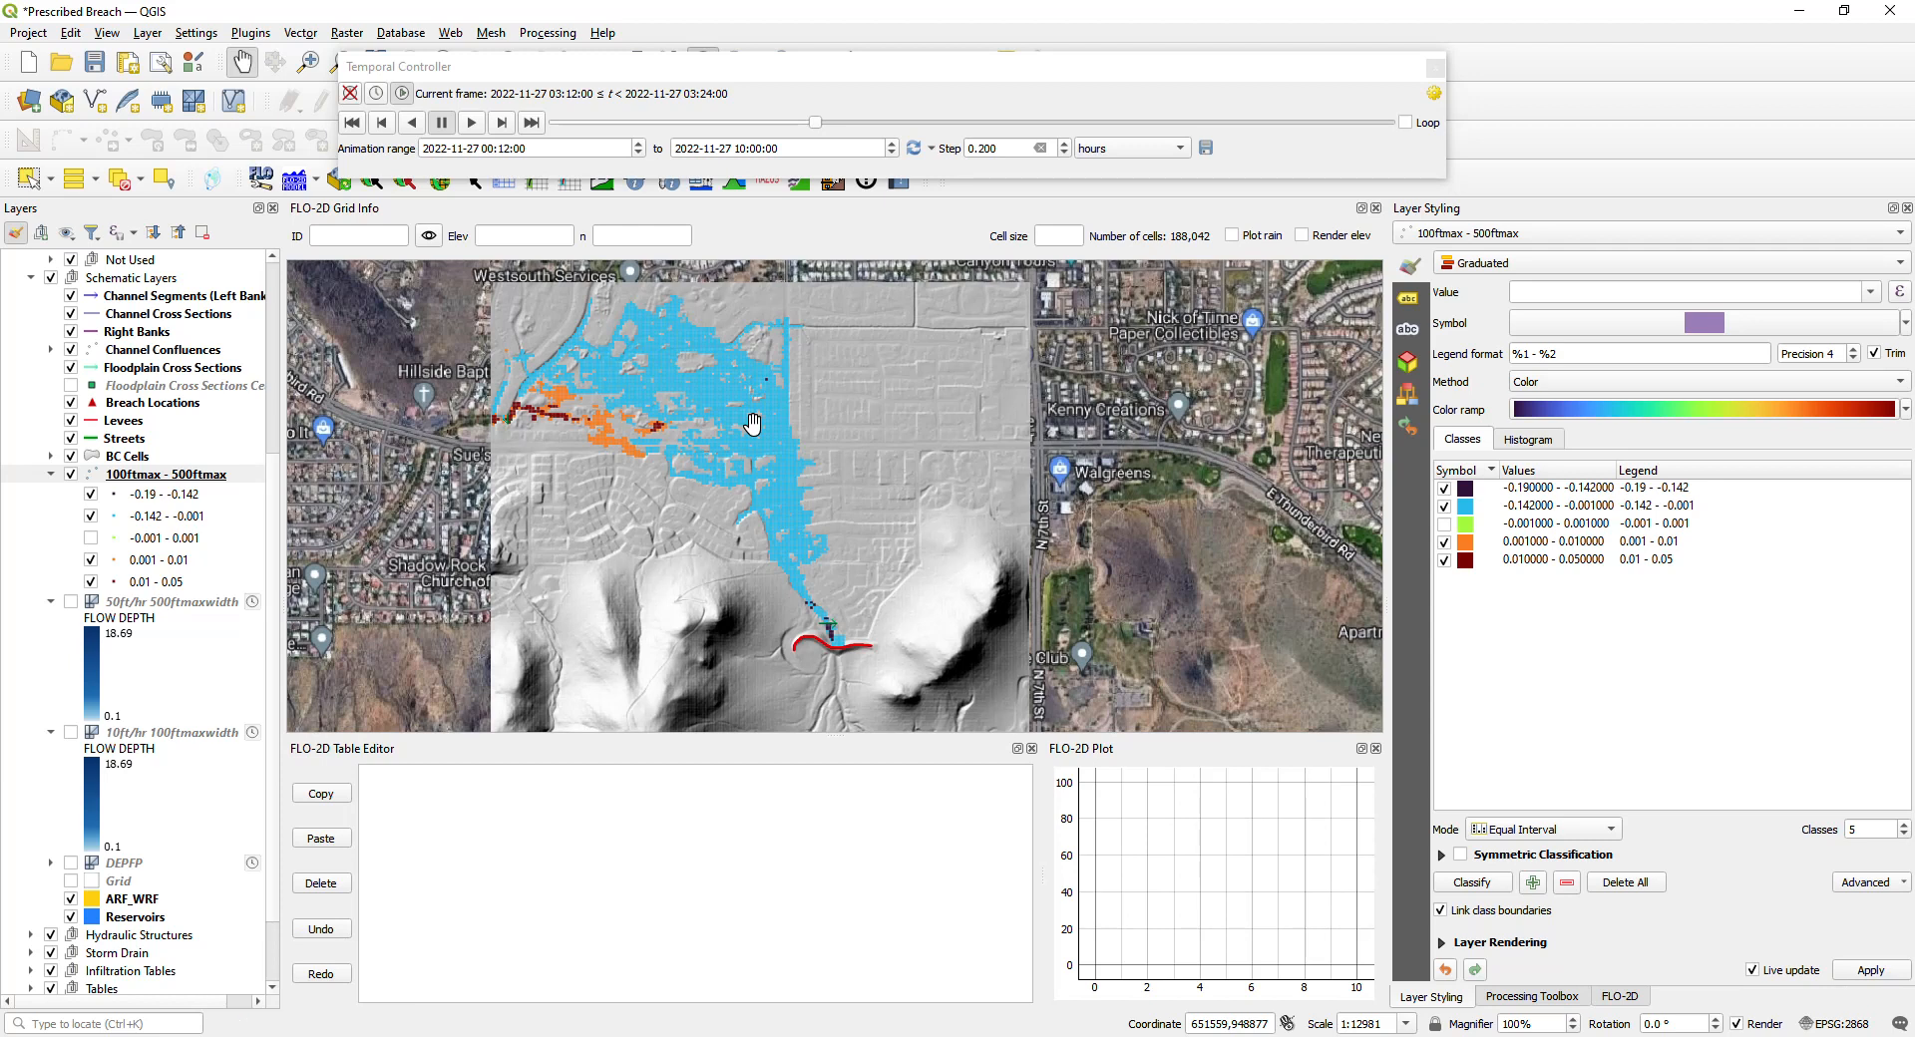
{"action": "left_click", "coordinate": [211, 738]}
{"action": "left_click", "coordinate": [180, 608]}
{"action": "key", "text": "ctrl"}
{"action": "key", "text": "ctrl"}
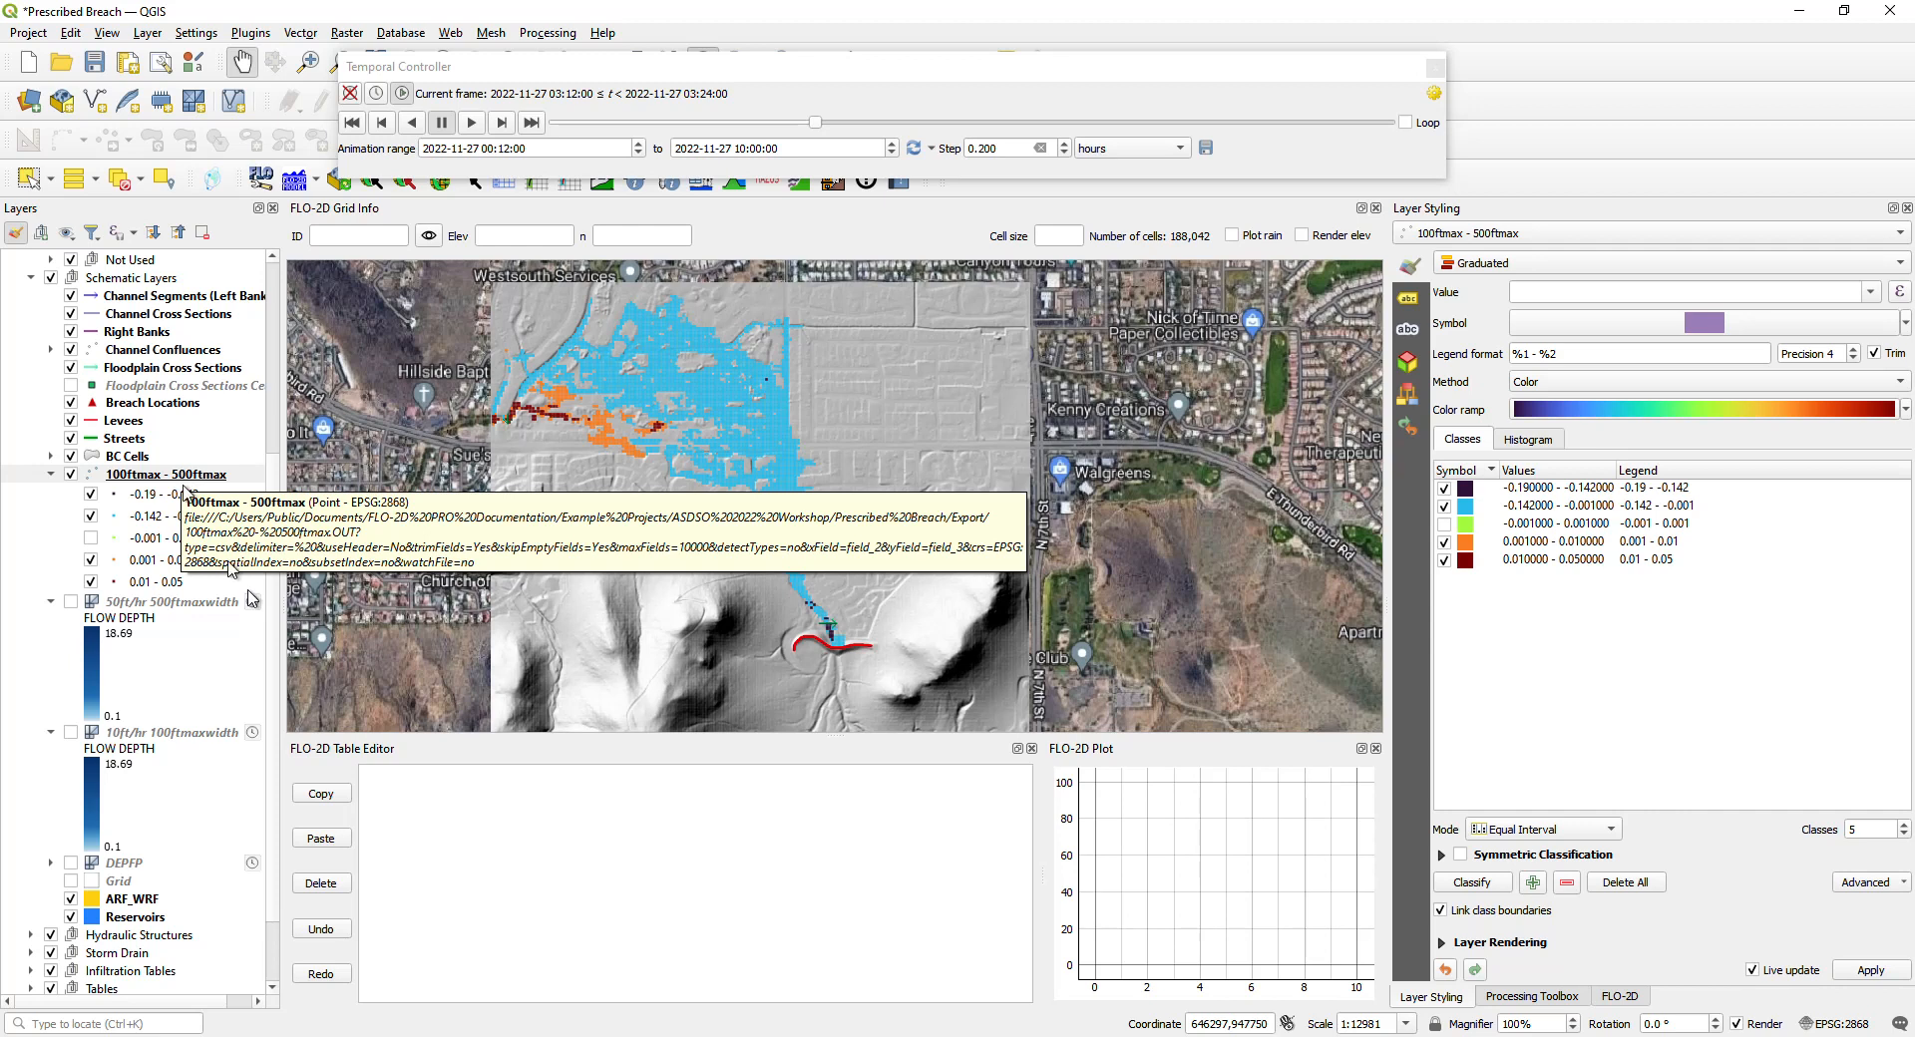
Step: Switch to File Explorer, check the Export and Export - Copy folders under Prescribed Breach, and open the Export folder
{"action": "key", "text": "alt+Tab"}
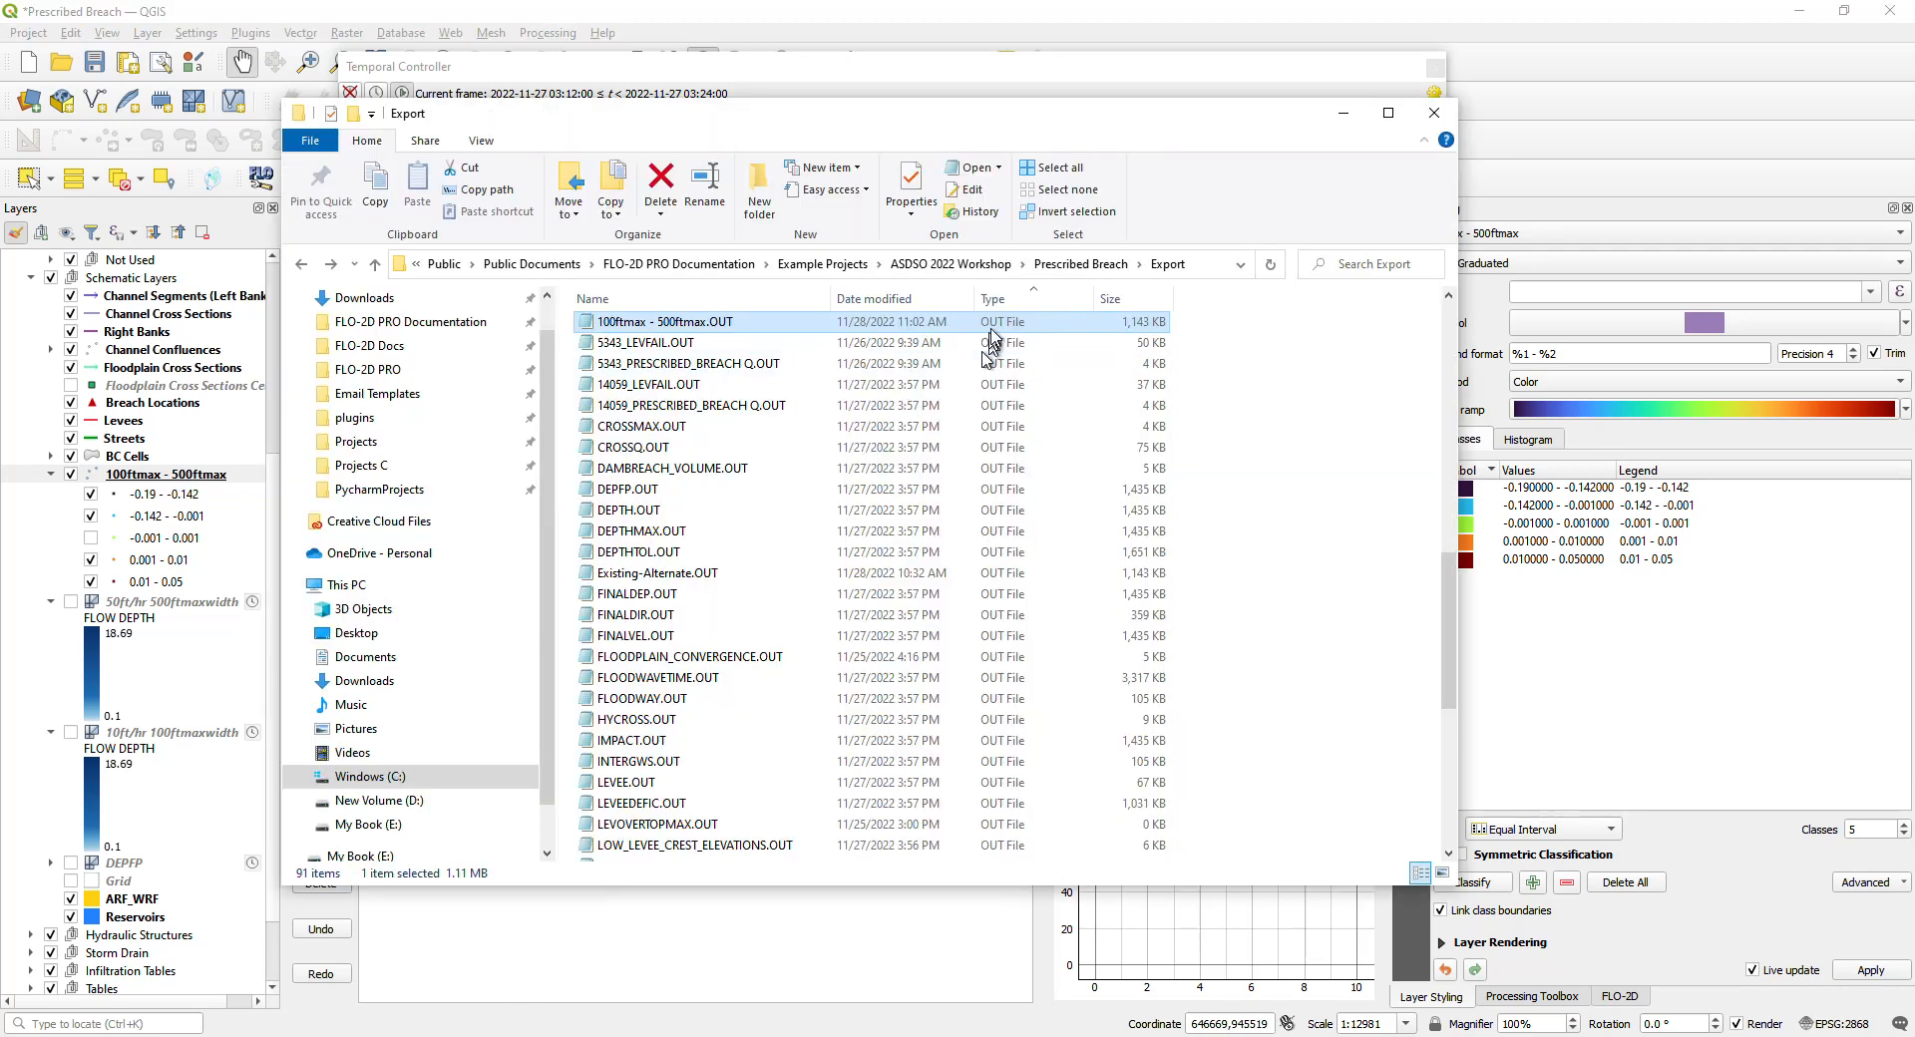
{"action": "left_click", "coordinate": [1070, 267]}
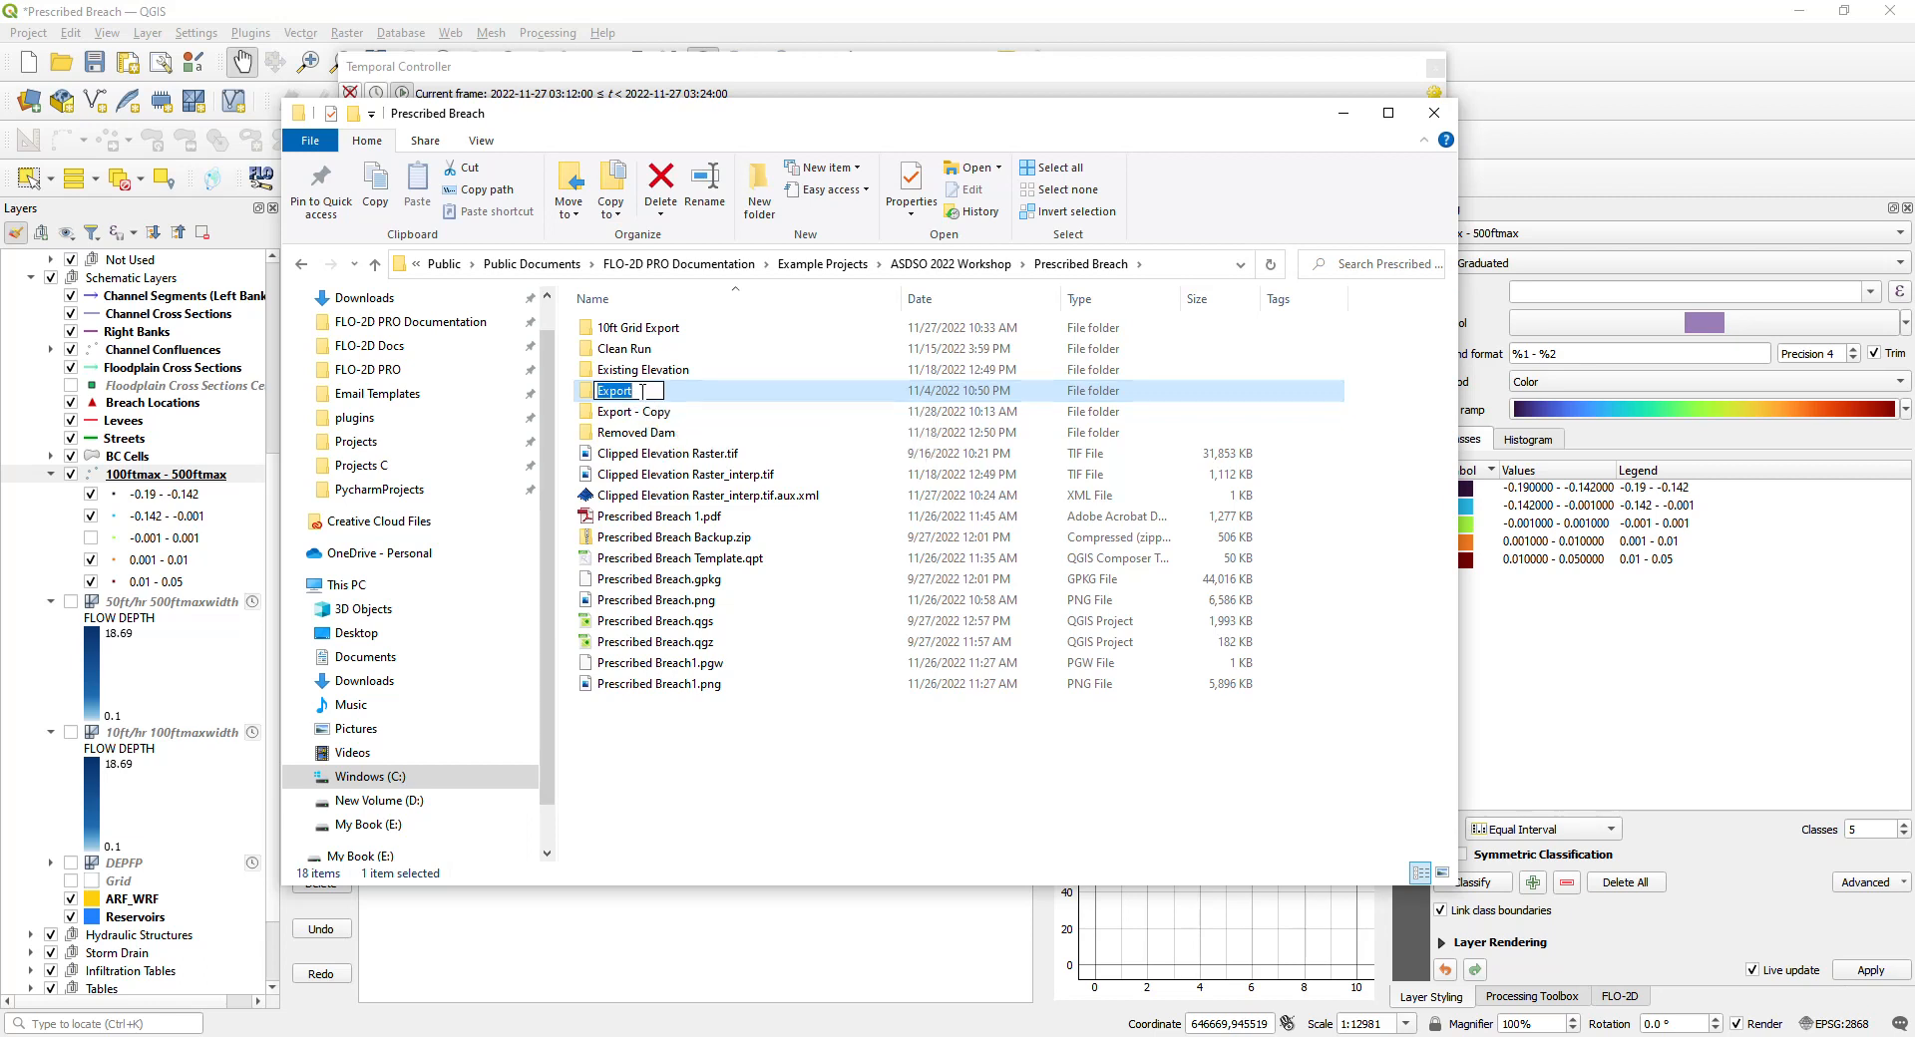
{"action": "left_click", "coordinate": [642, 417]}
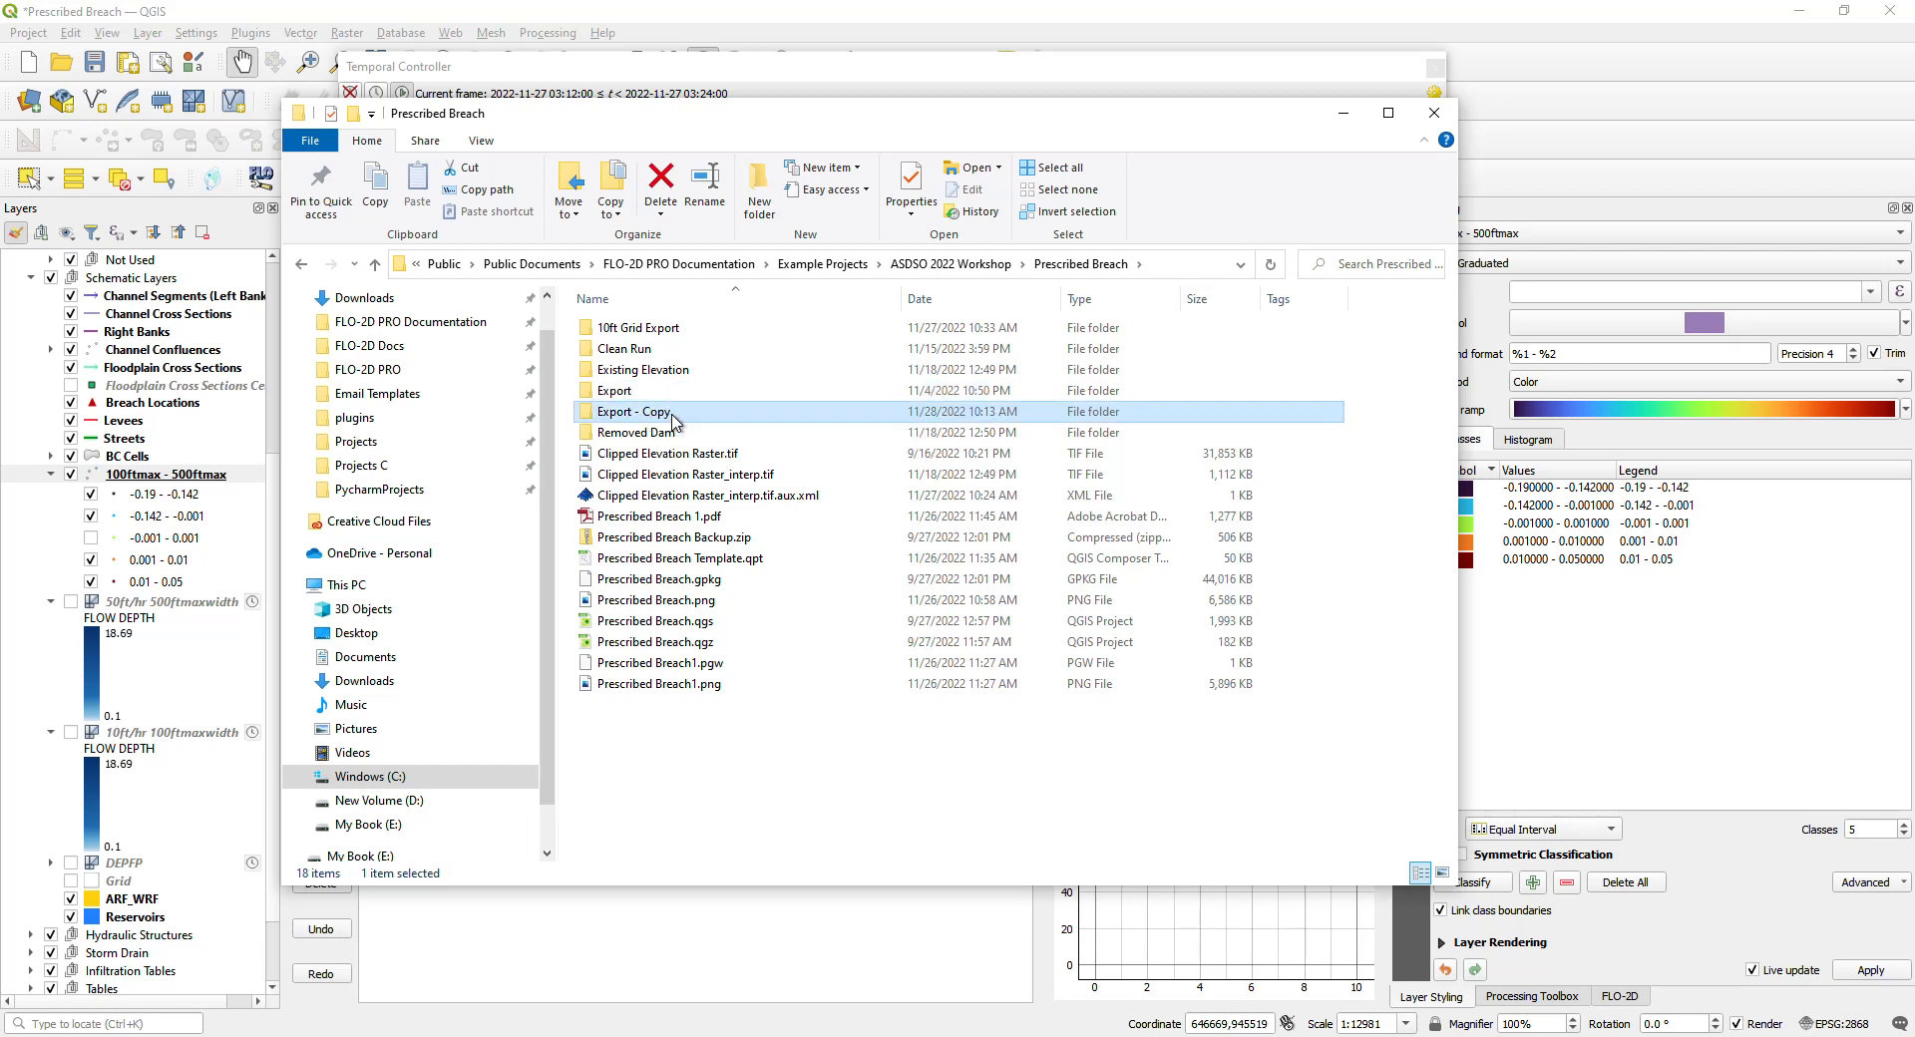
{"action": "left_click", "coordinate": [635, 394]}
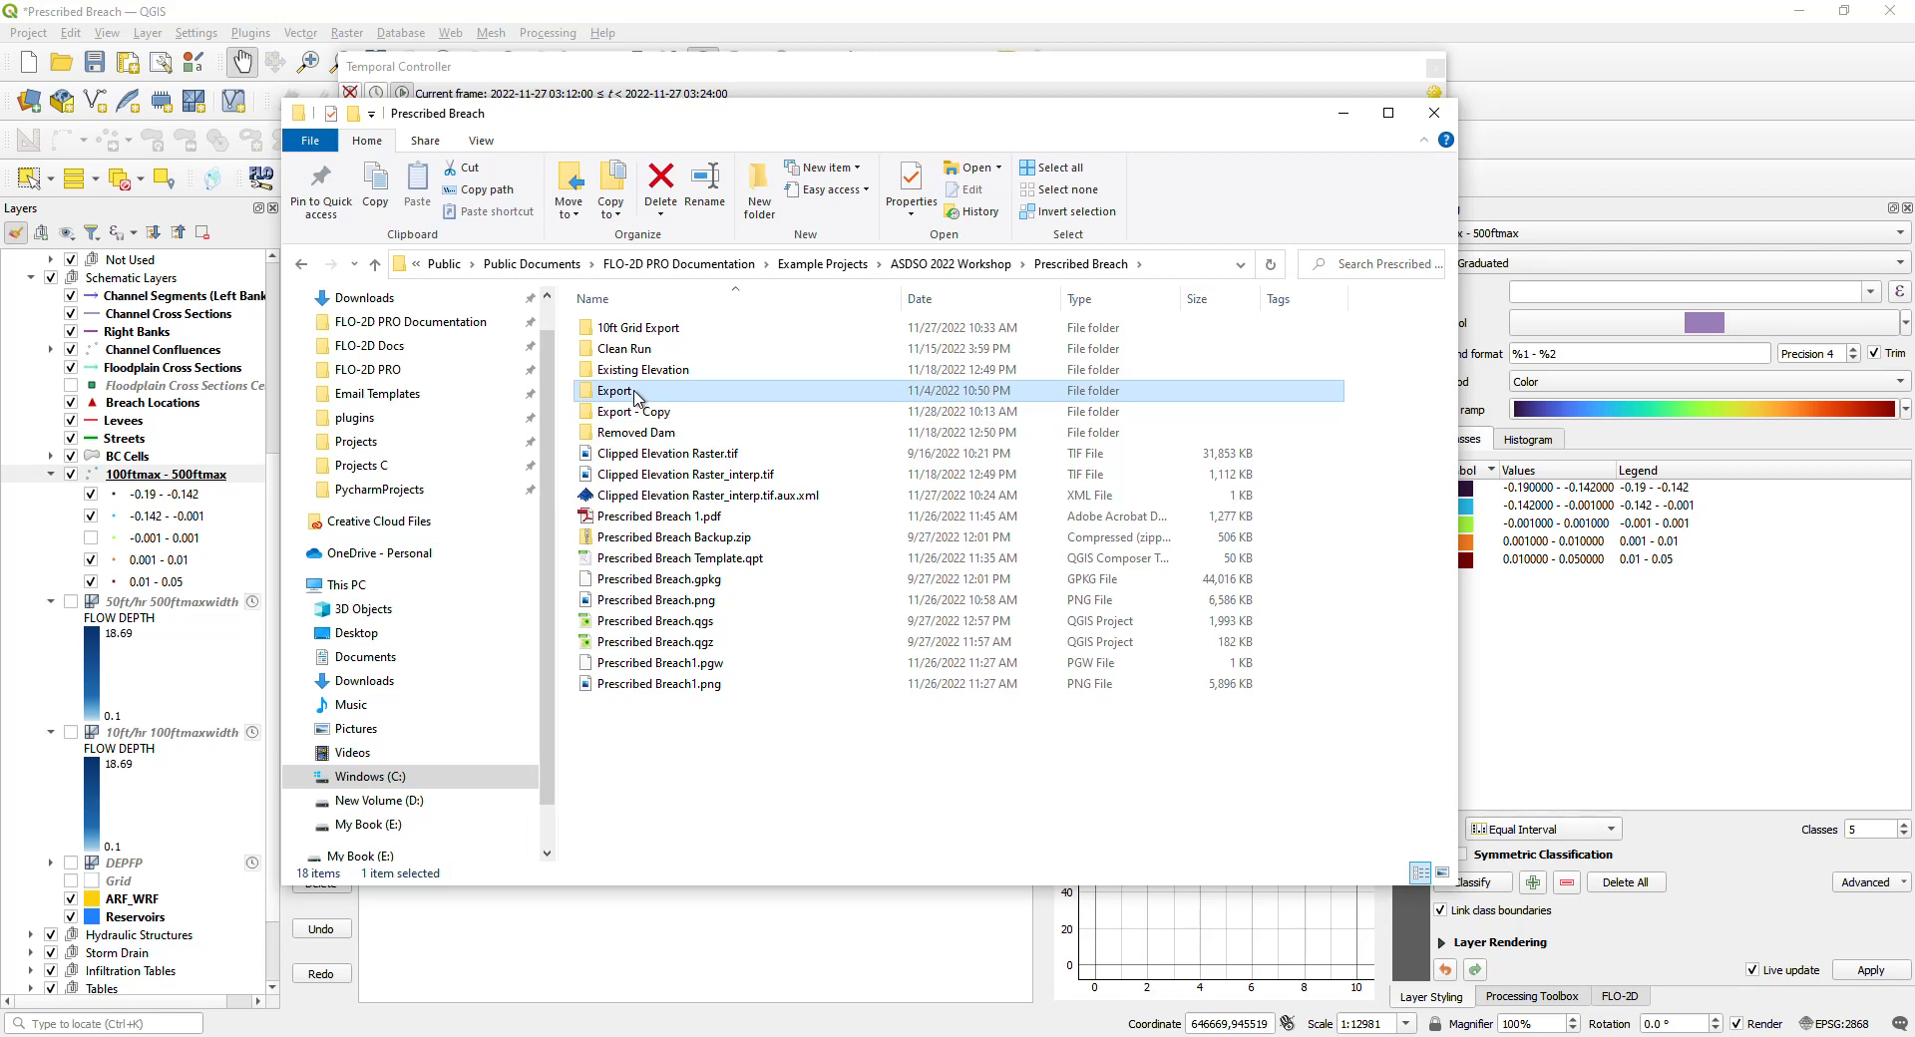
{"action": "double_click", "coordinate": [626, 395]}
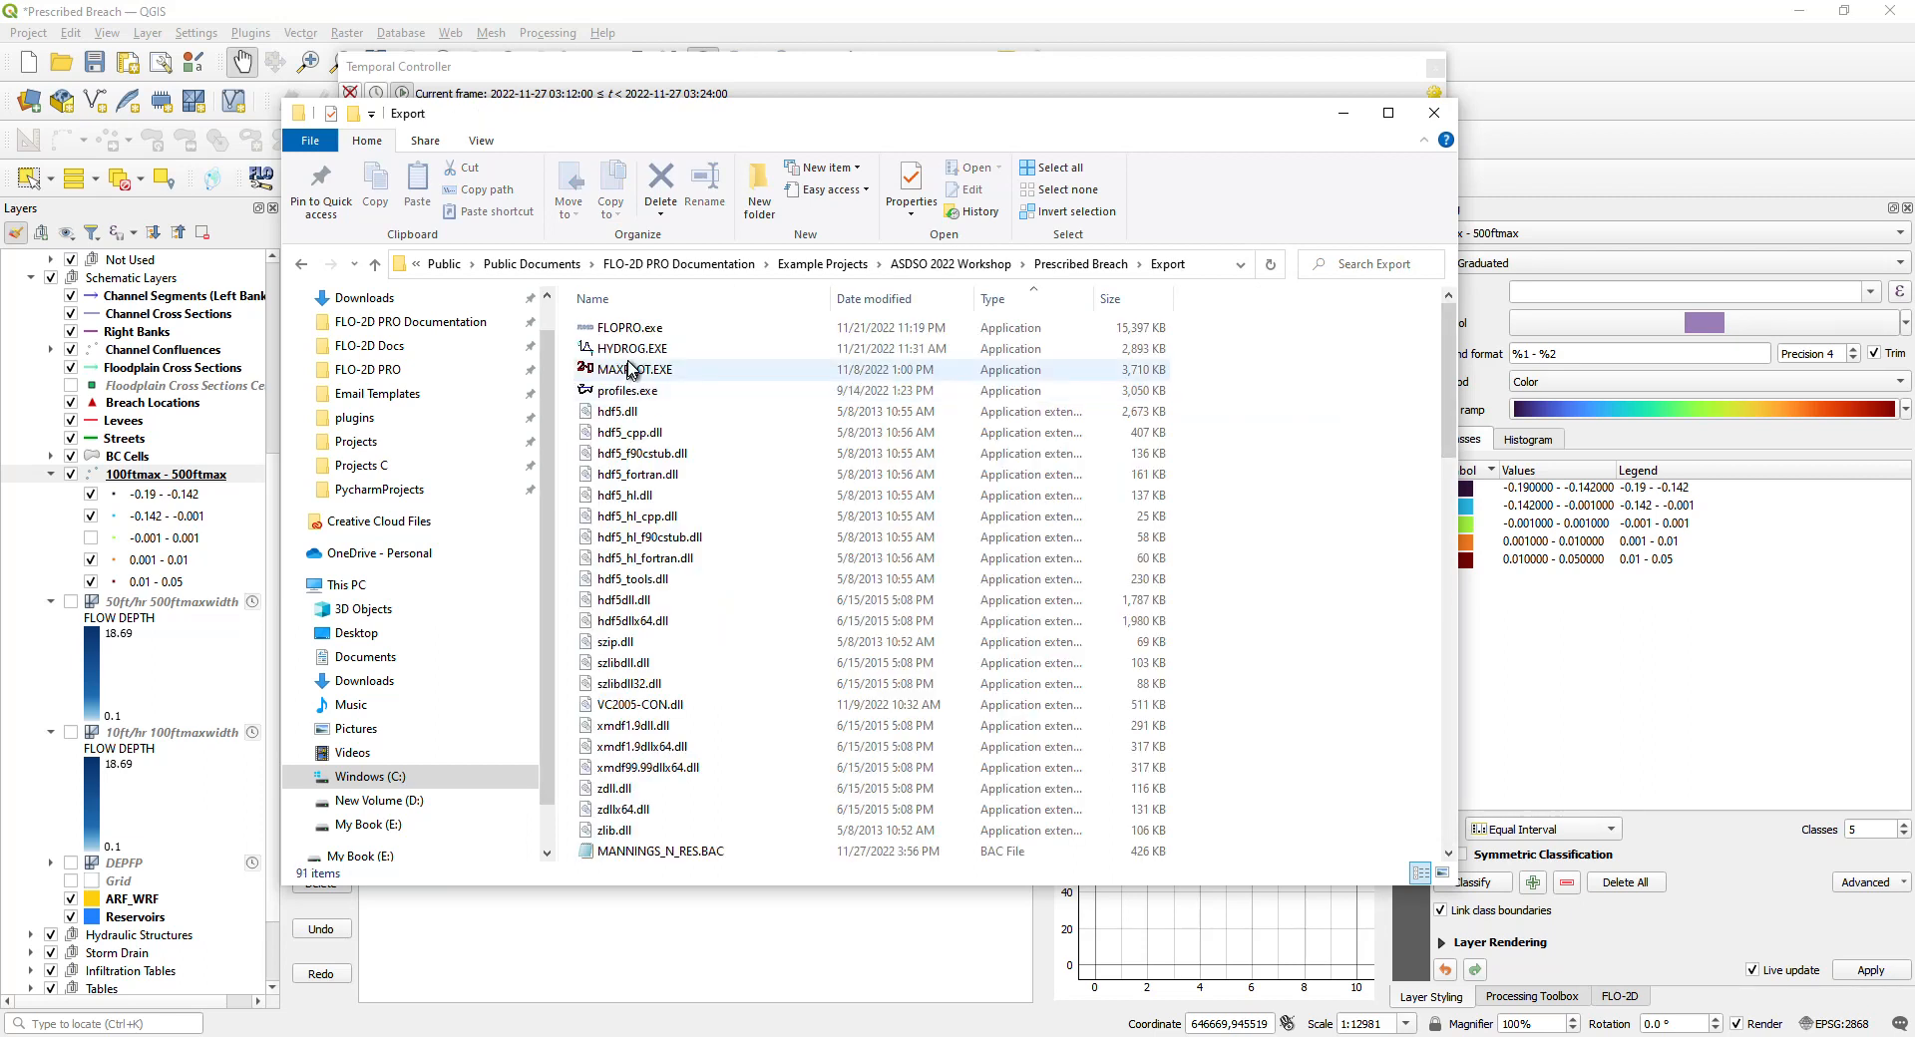
Step: Run MAXPLOT.EXE from the Export folder and plot Floodplain Maximum Flow Depths - Fluid
{"action": "left_click", "coordinate": [630, 372]}
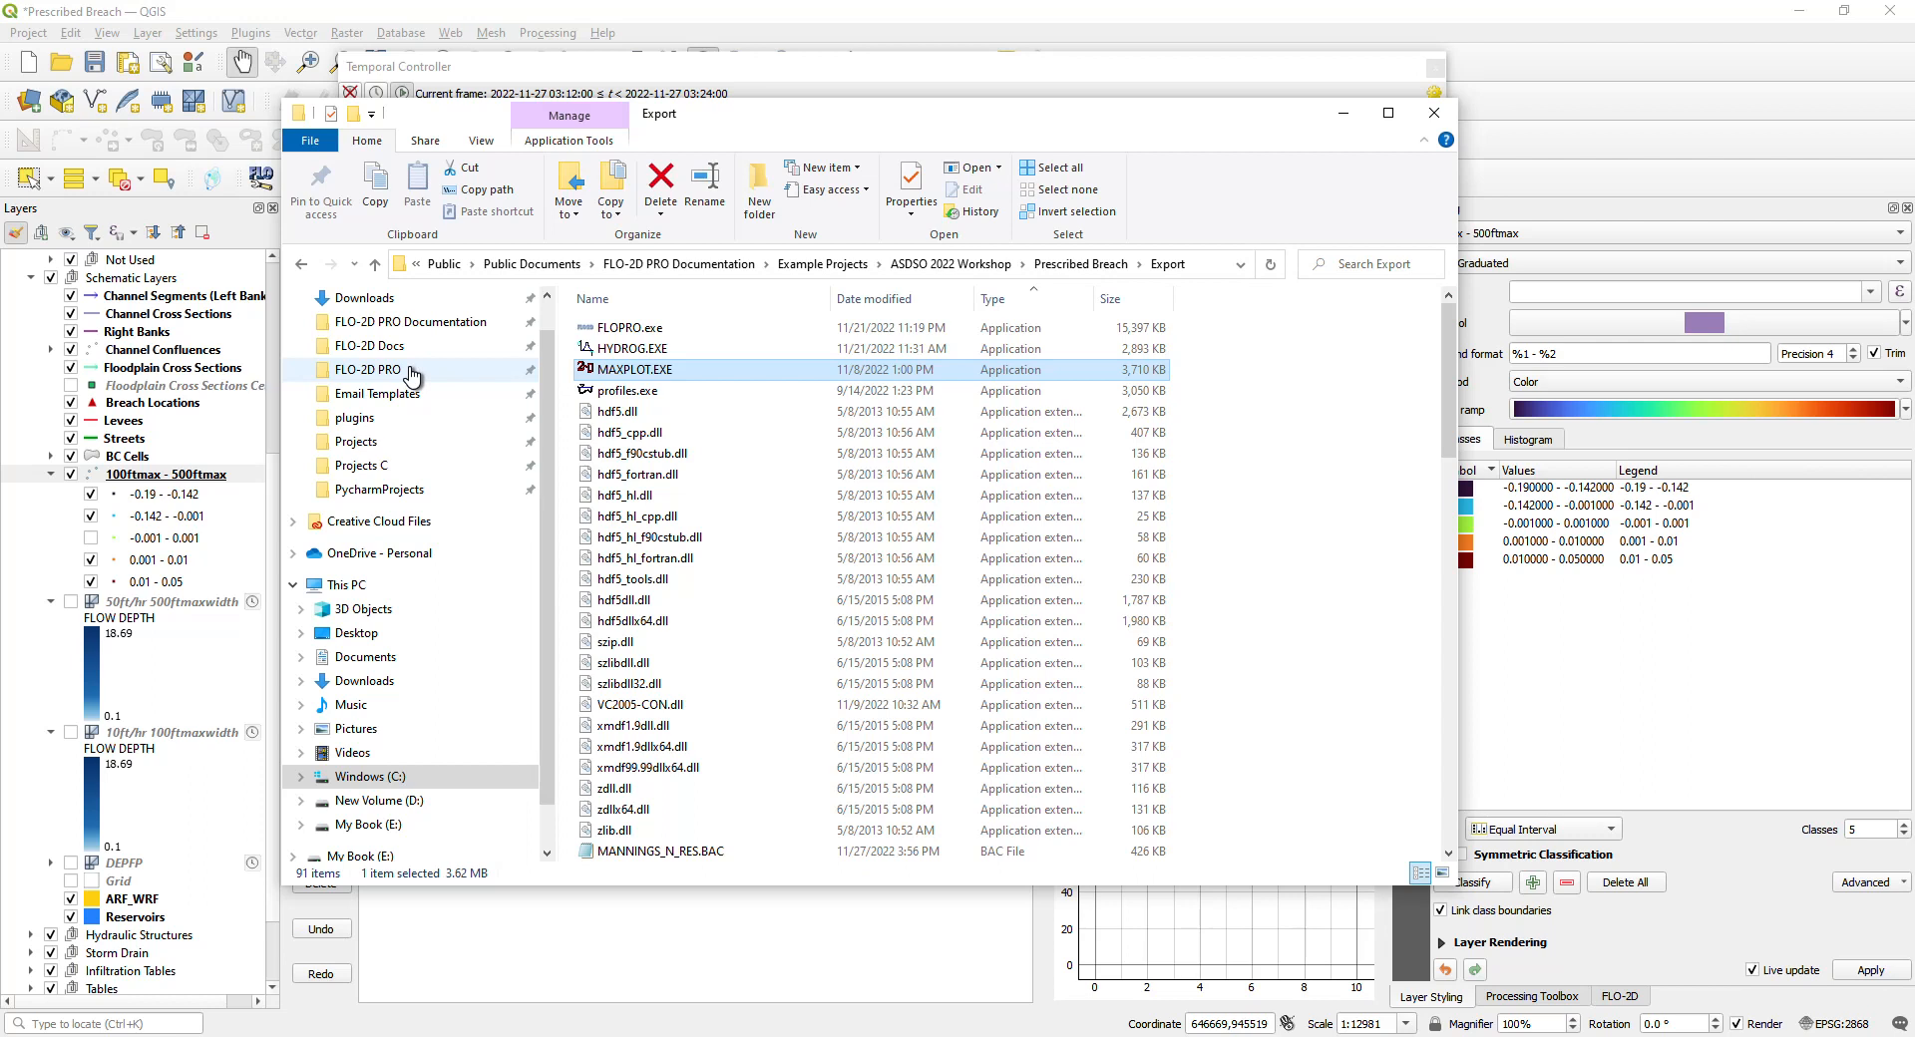
{"action": "double_click", "coordinate": [625, 371]}
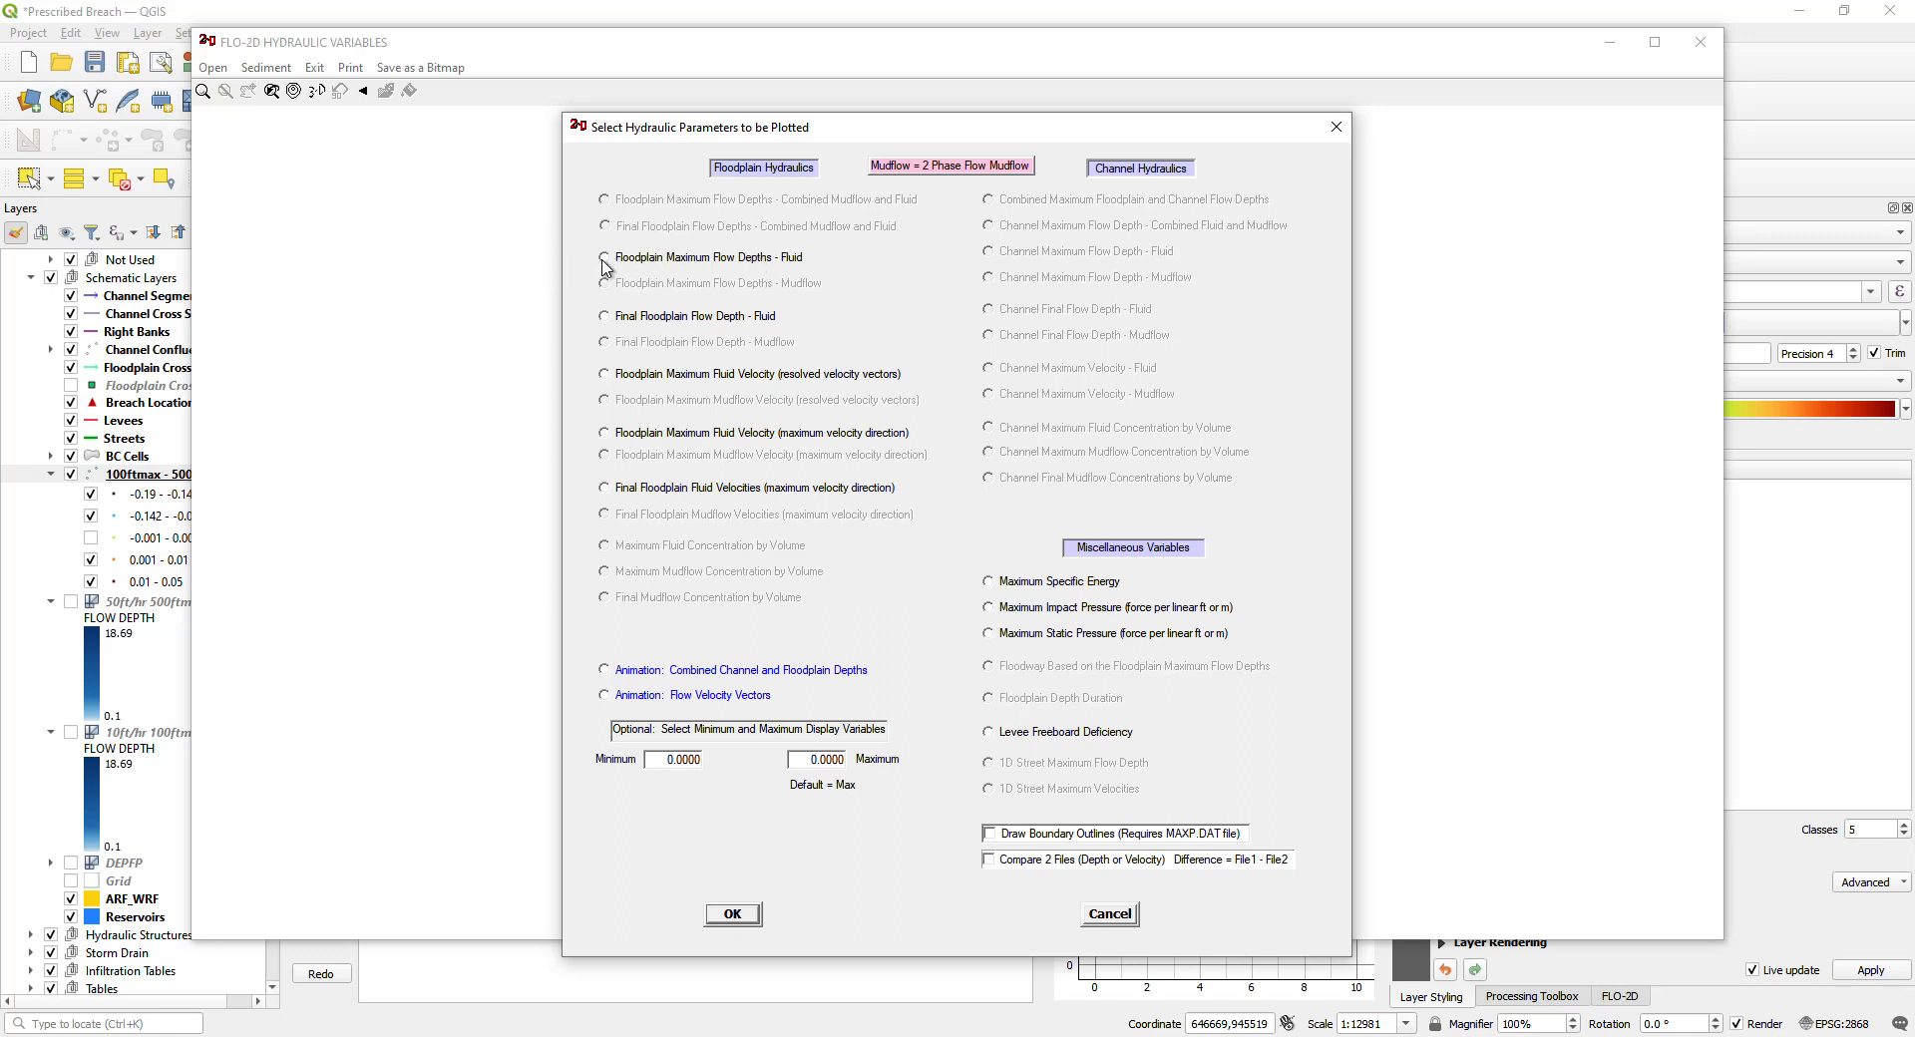
{"action": "left_click", "coordinate": [606, 257]}
{"action": "left_click", "coordinate": [731, 911]}
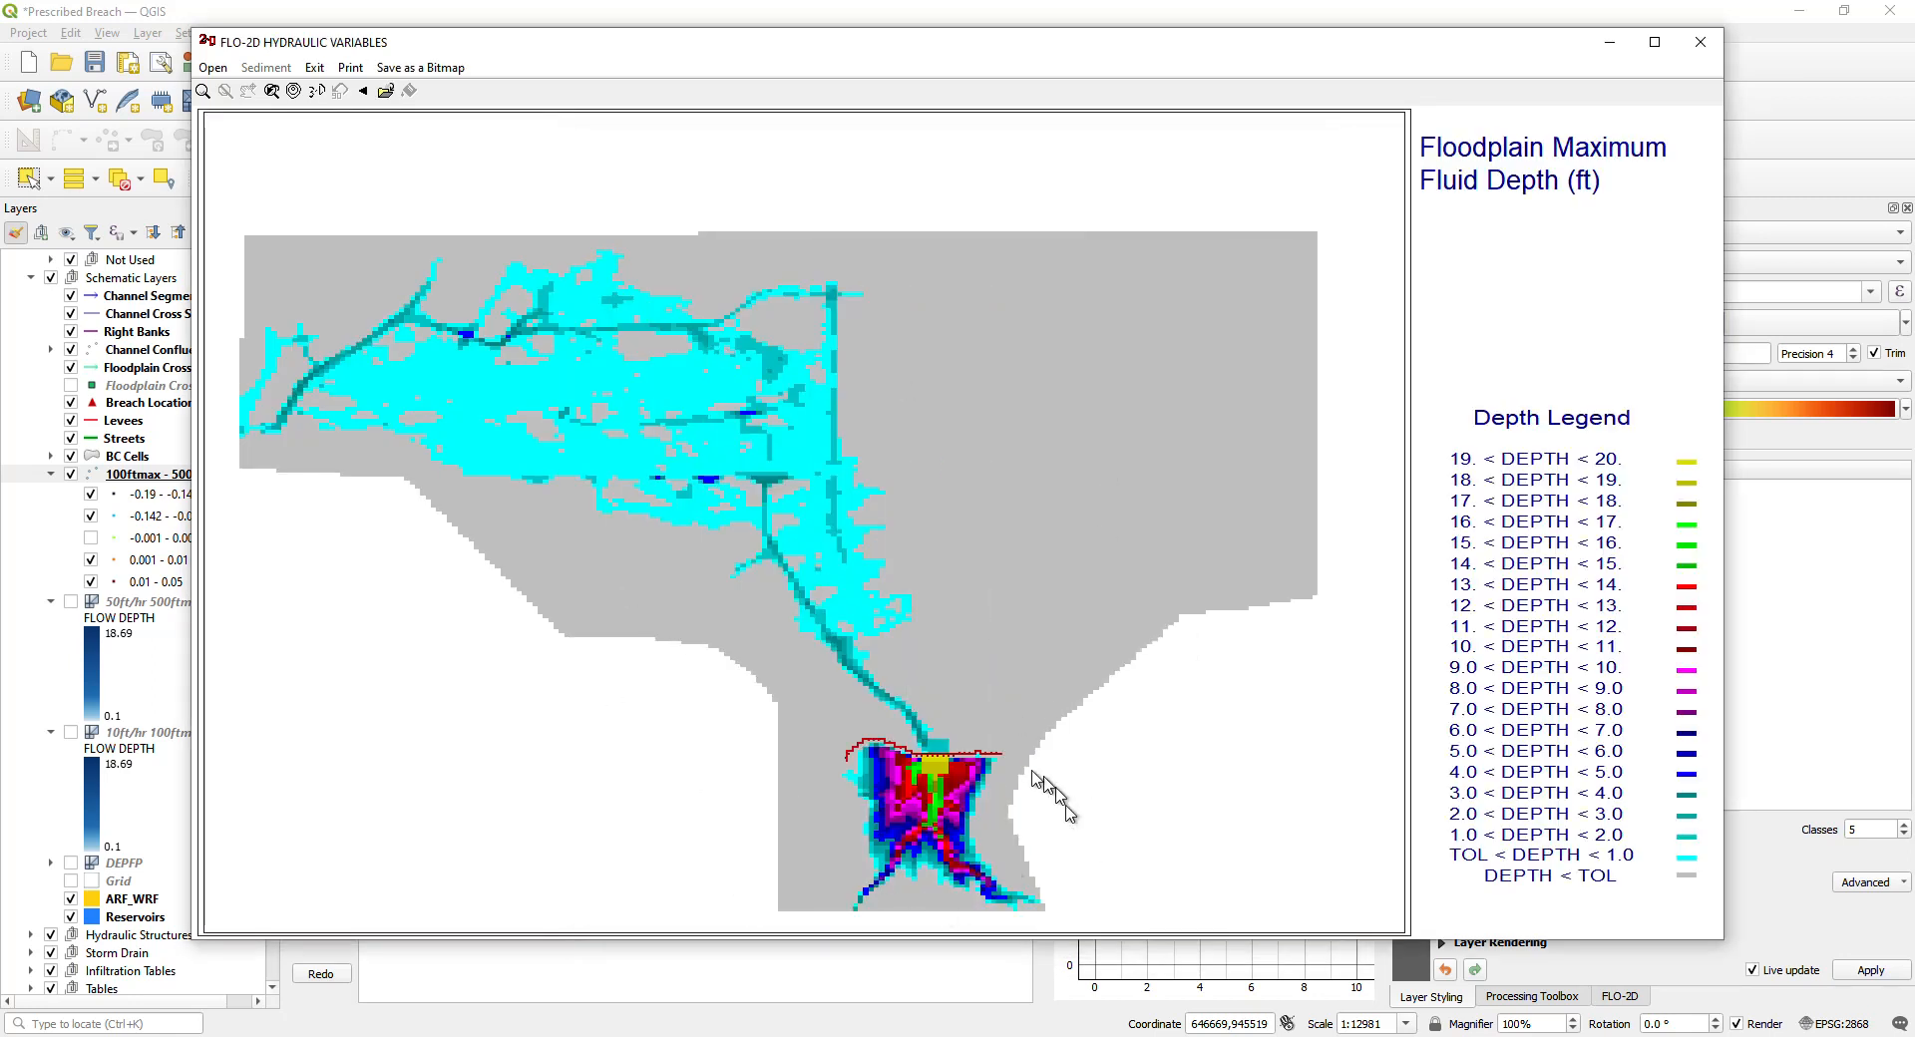
Step: Enable Compare 2 Files (Depth or Velocity) for a new plot and load DEPFP.OUT from the Export folder as File 1
{"action": "left_click", "coordinate": [202, 90]}
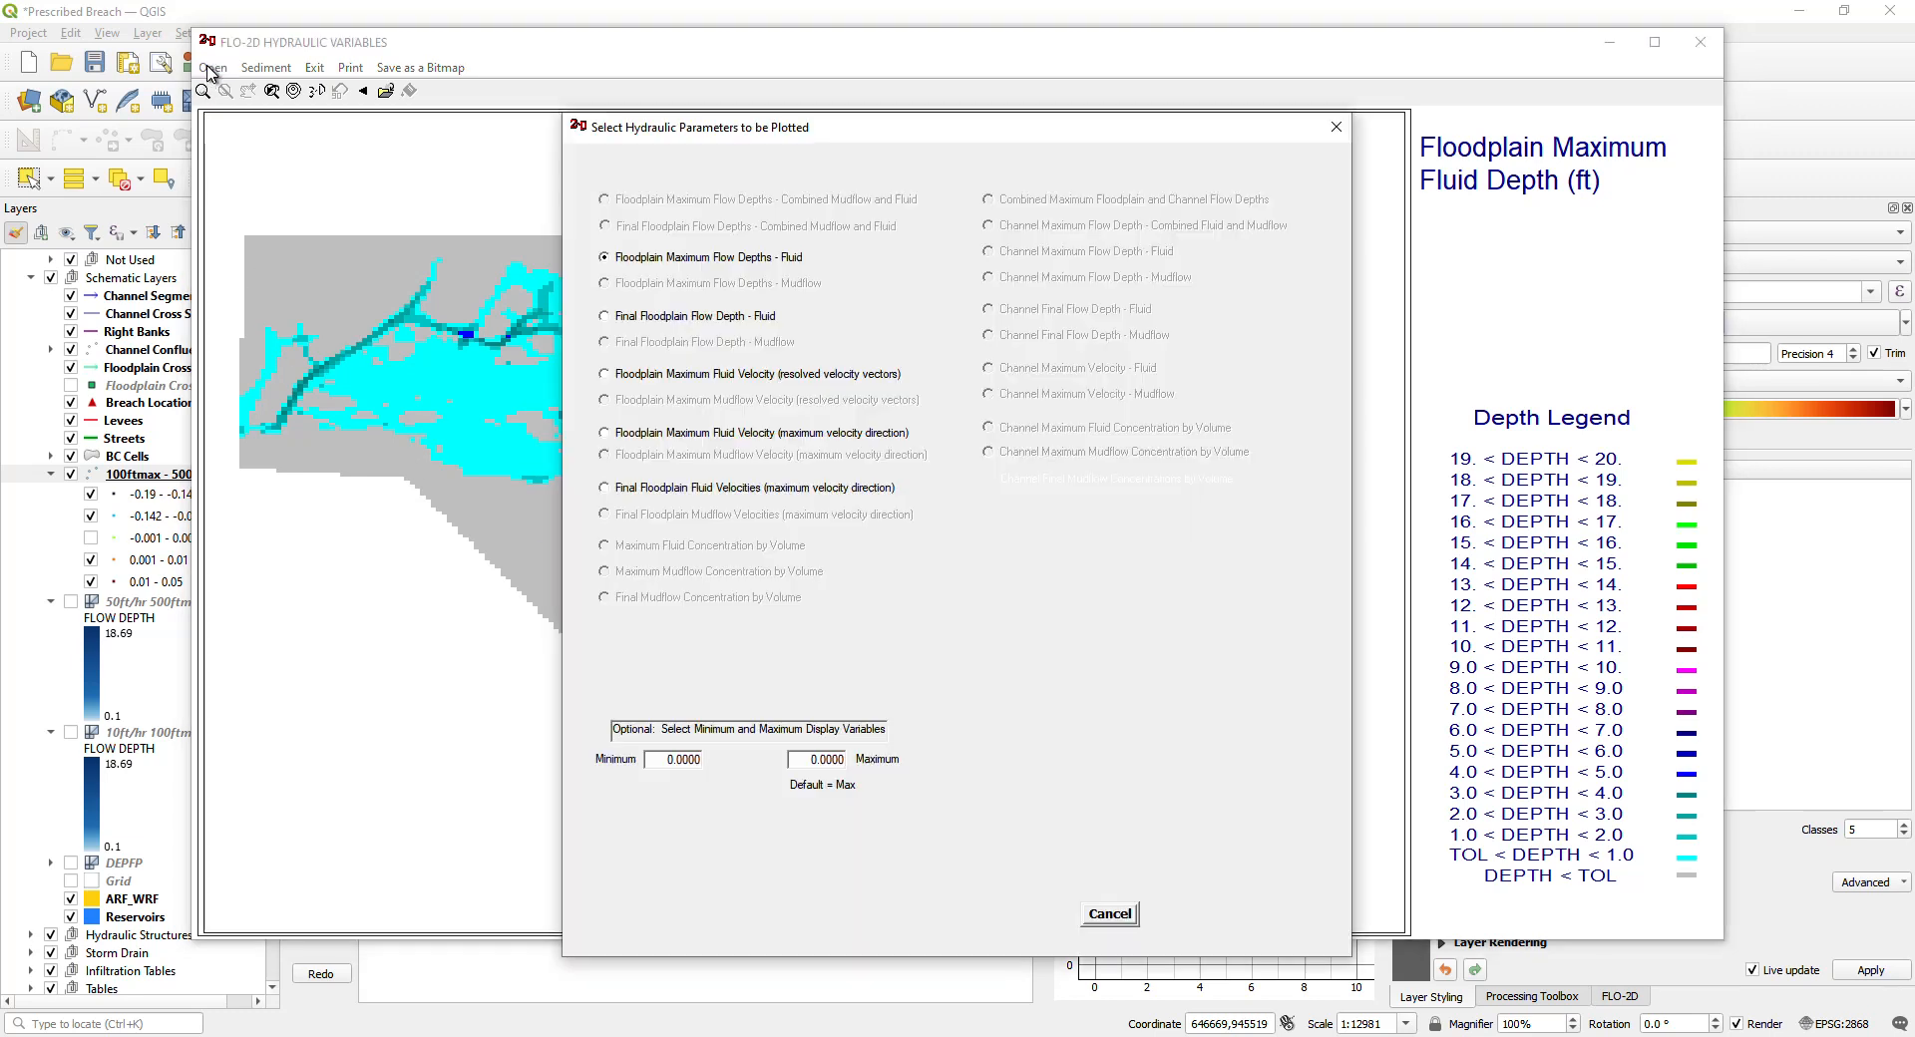
{"action": "left_click", "coordinate": [990, 859]}
{"action": "left_click", "coordinate": [732, 914]}
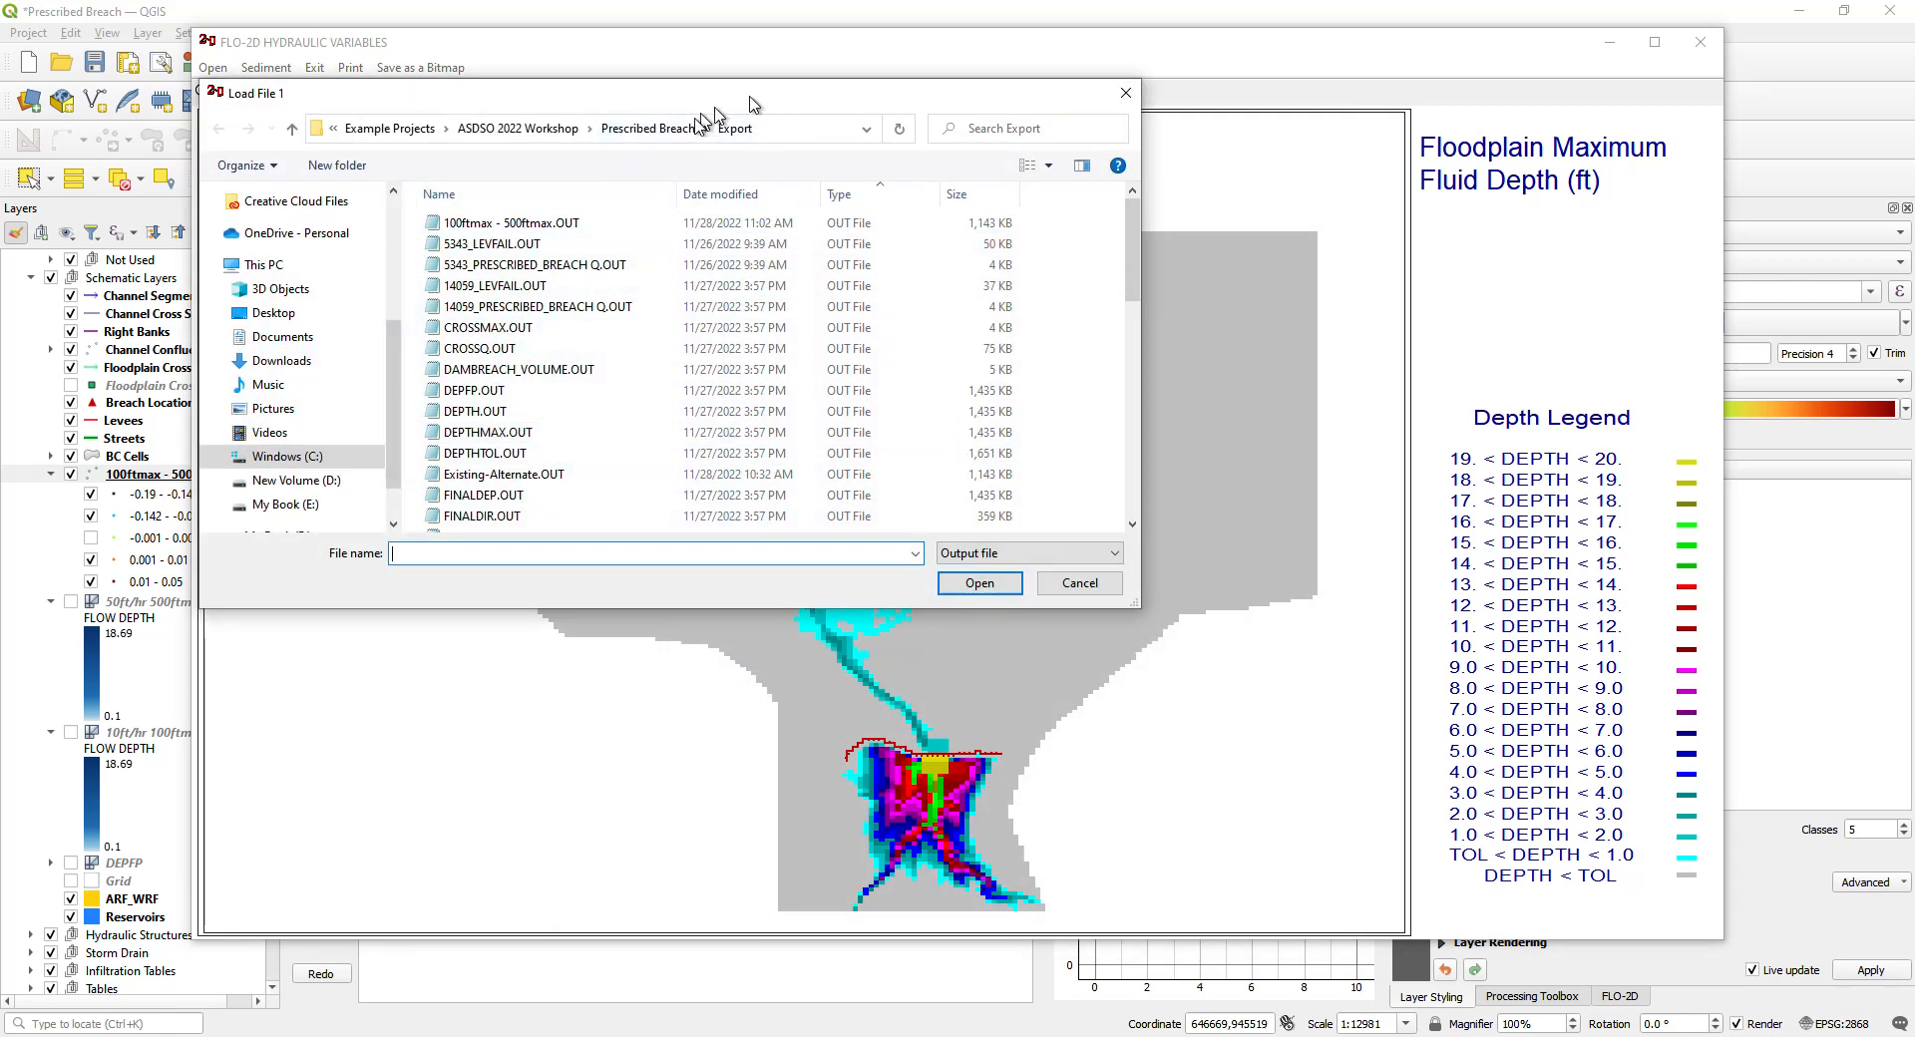
{"action": "left_click", "coordinate": [459, 397]}
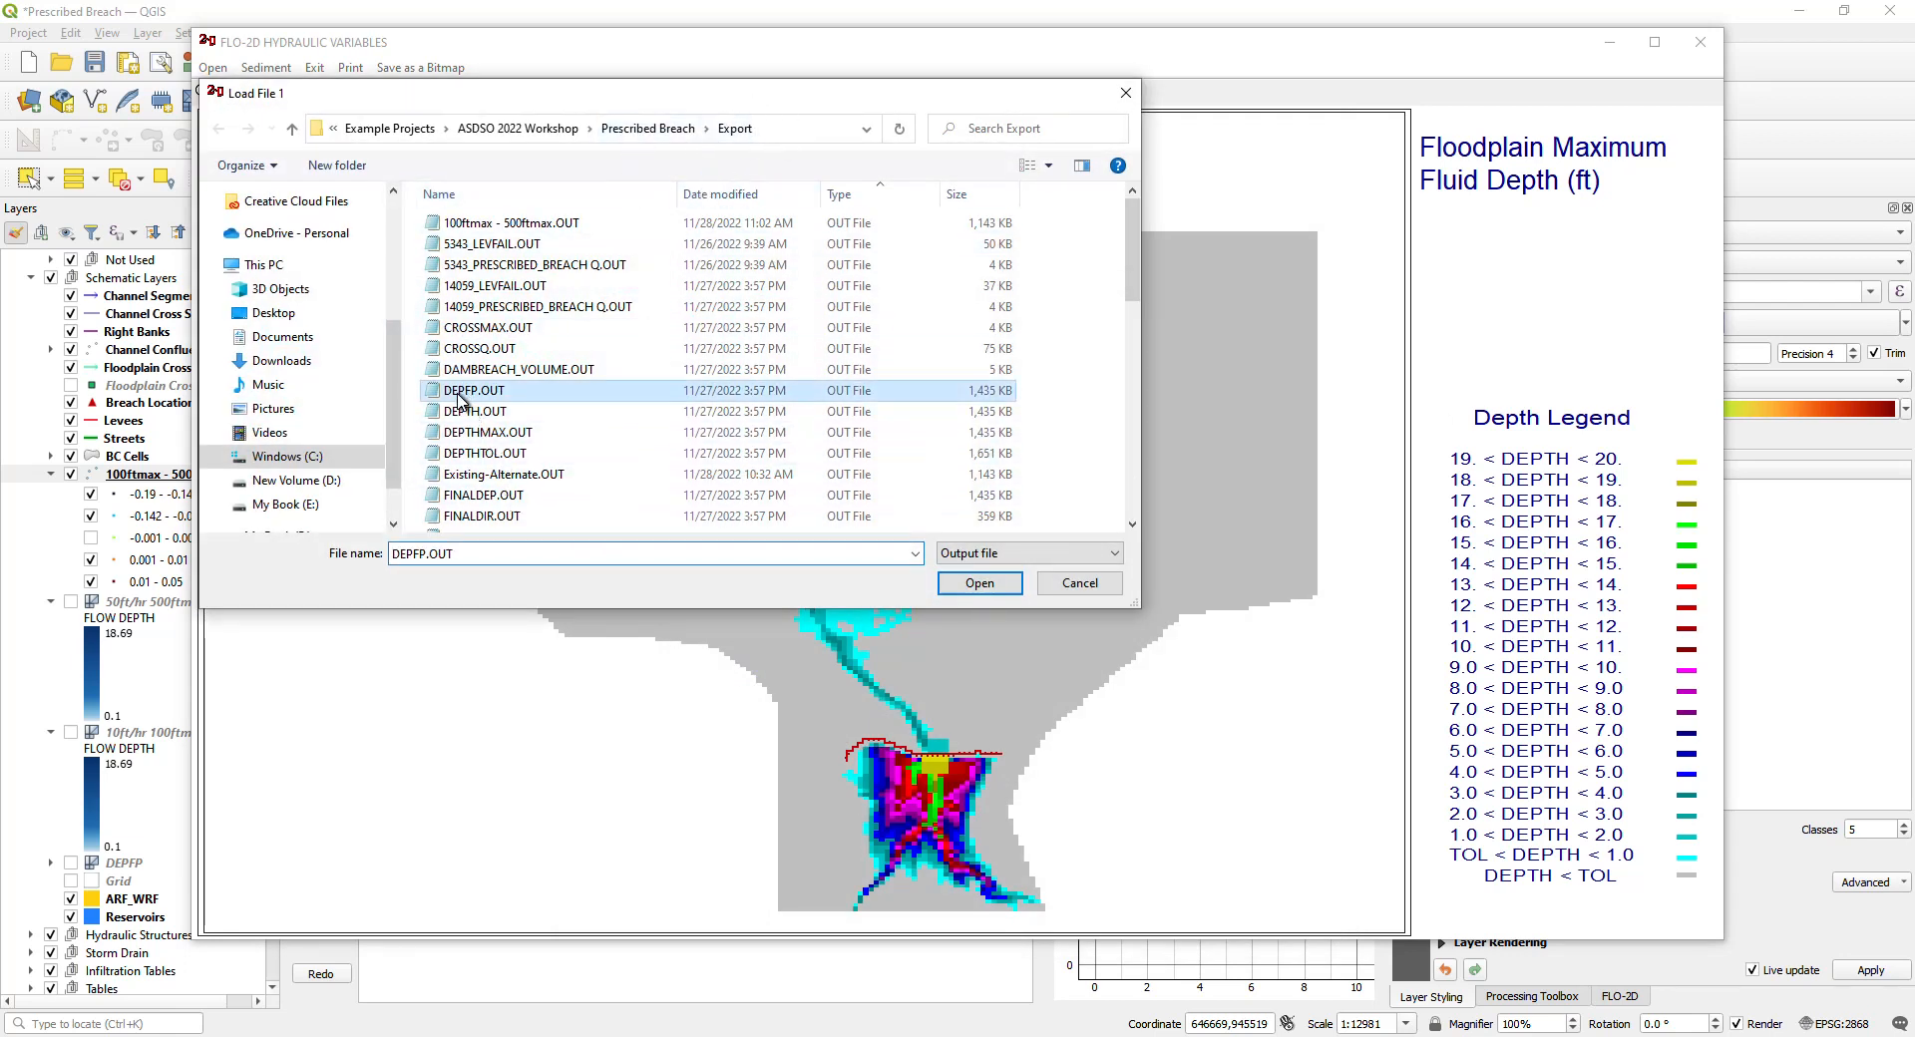
{"action": "left_click", "coordinate": [980, 584]}
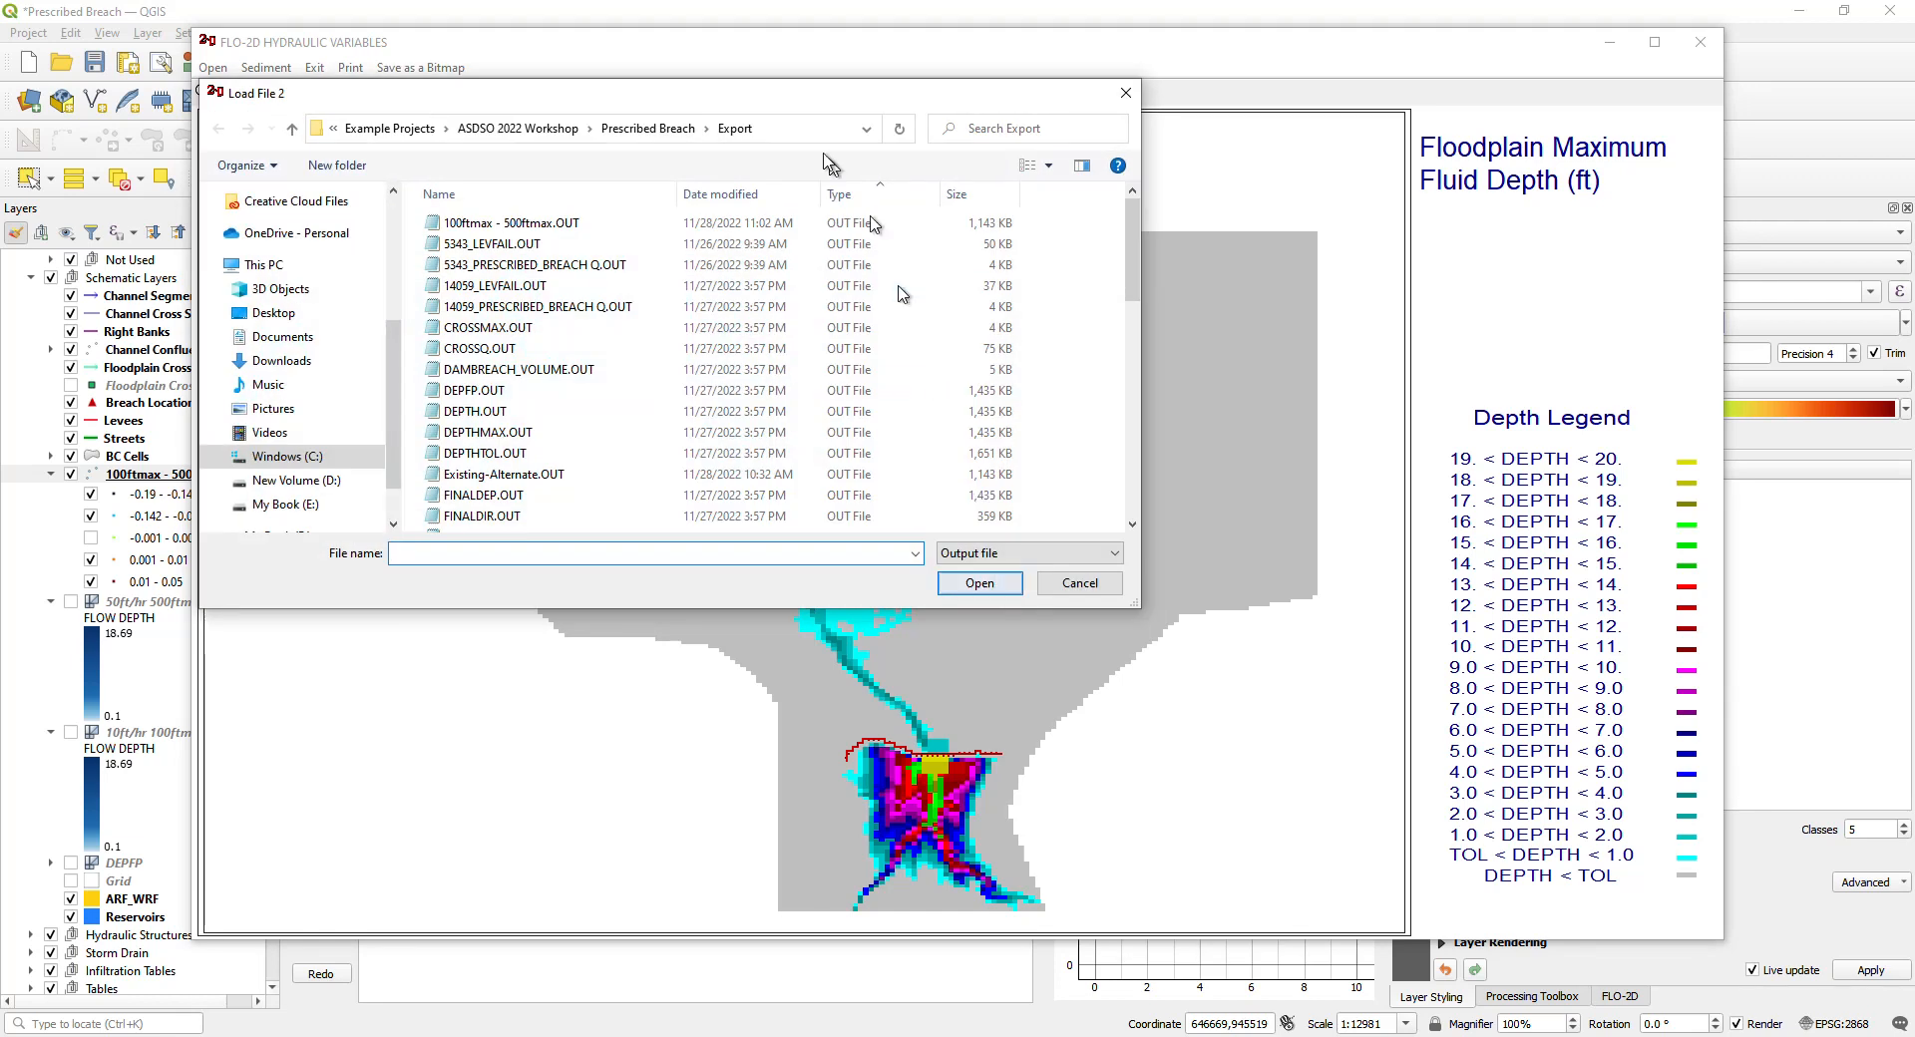
Step: Load DEPFP.OUT from the Export - Copy folder as File 2 to plot the difference between the two scenarios
{"action": "left_click", "coordinate": [660, 129]}
{"action": "left_click", "coordinate": [952, 274]}
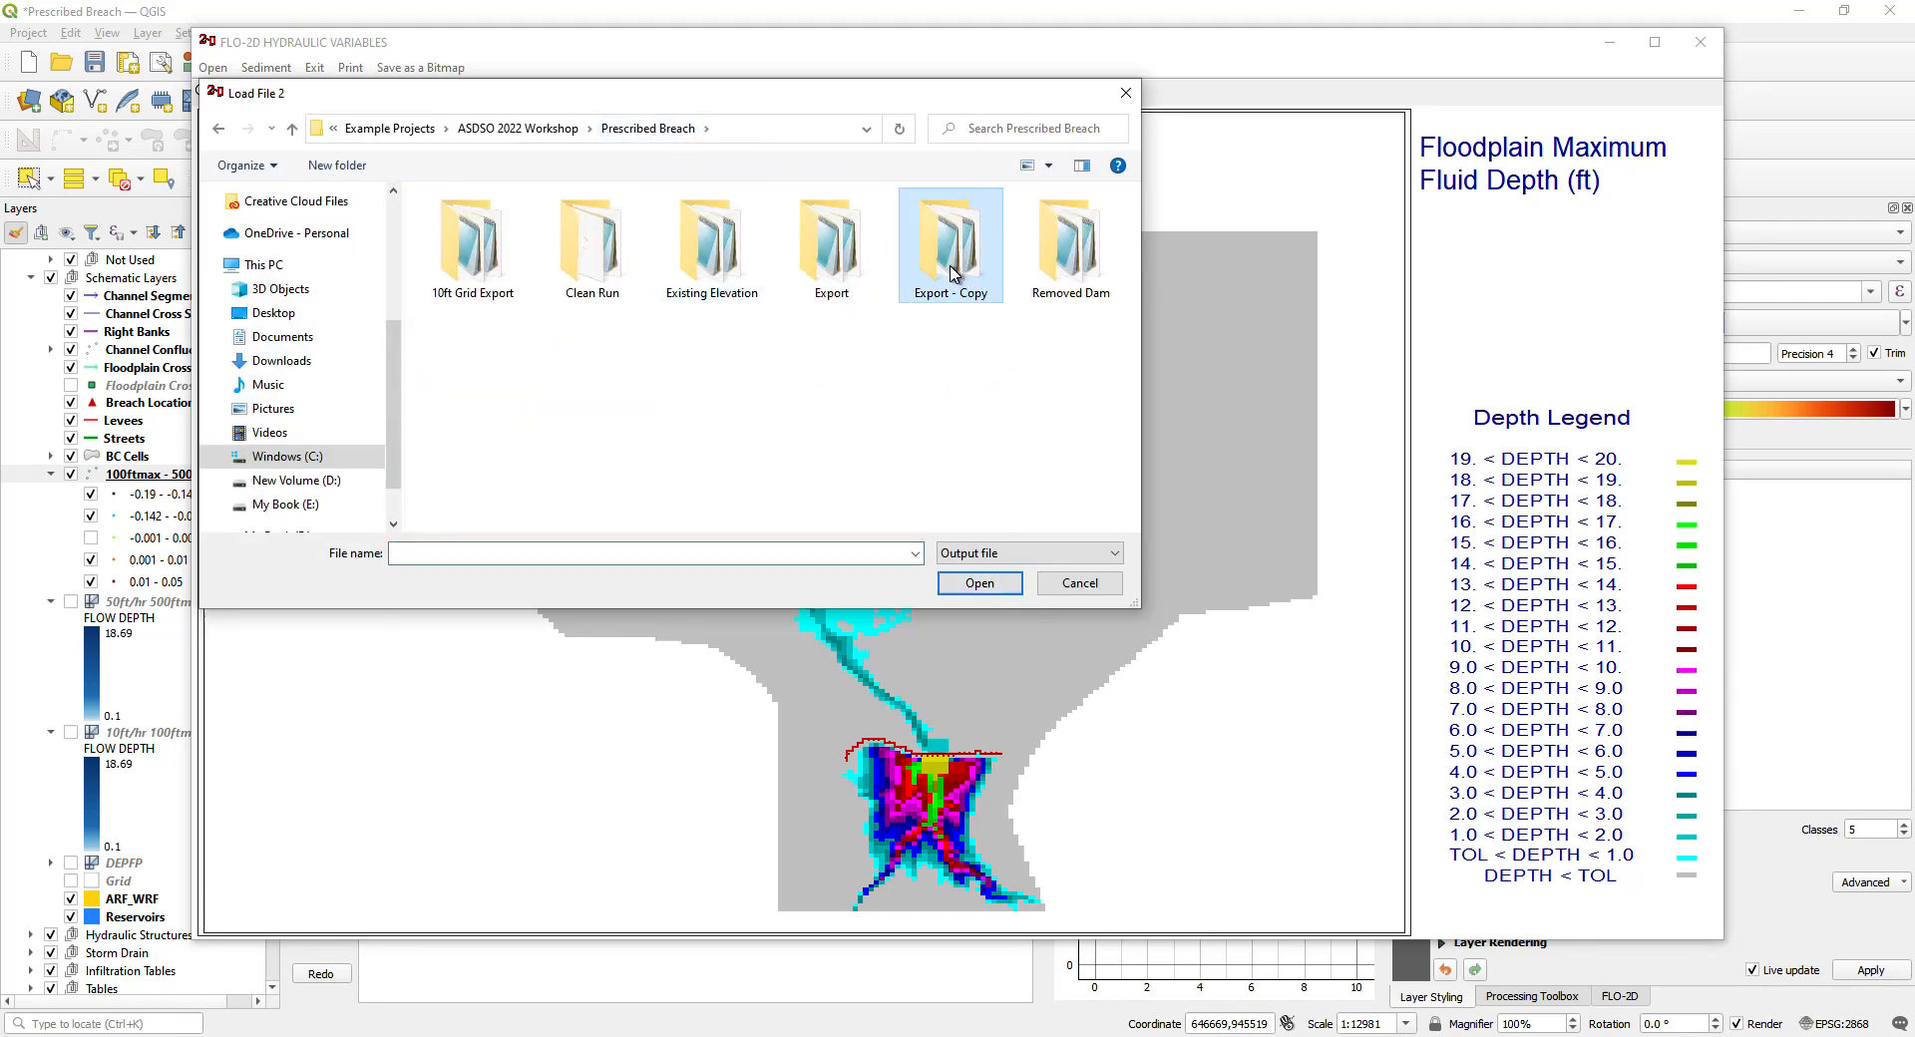
{"action": "left_click", "coordinate": [947, 254]}
{"action": "left_click", "coordinate": [982, 585]}
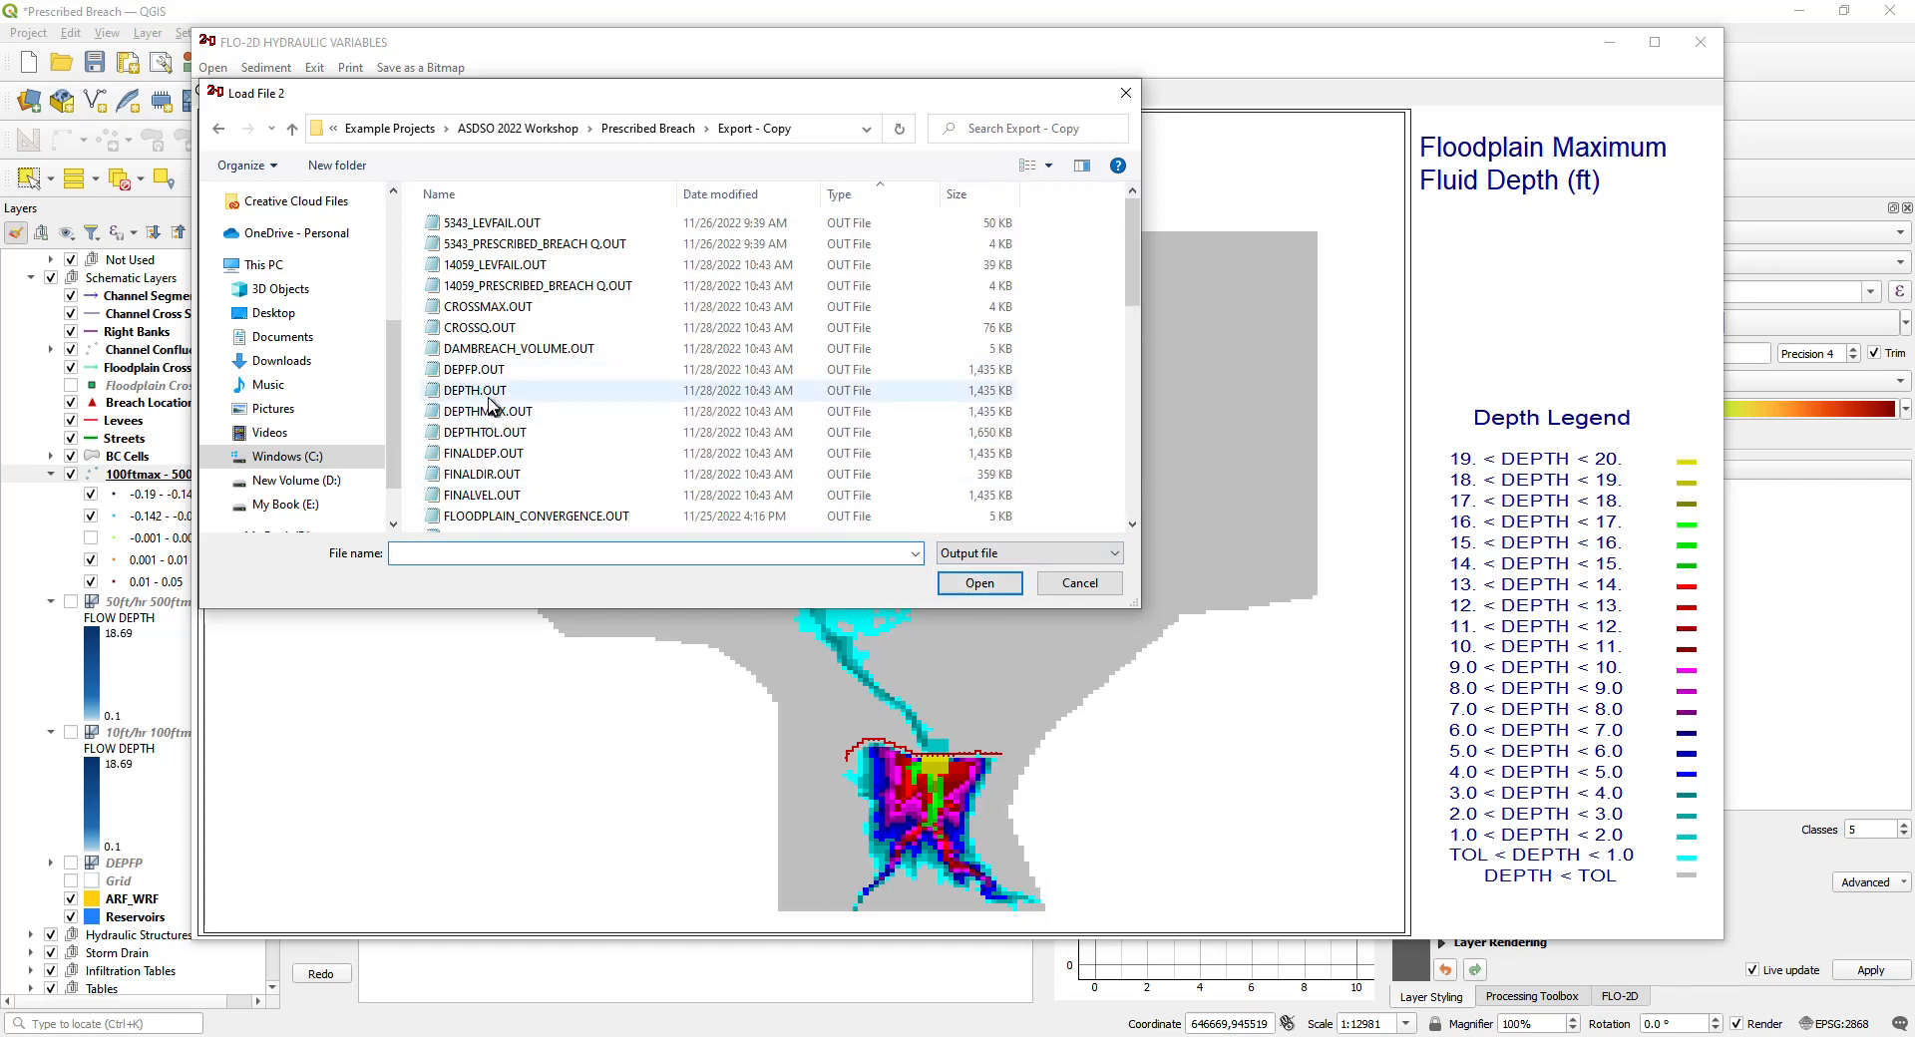
{"action": "left_click", "coordinate": [476, 370]}
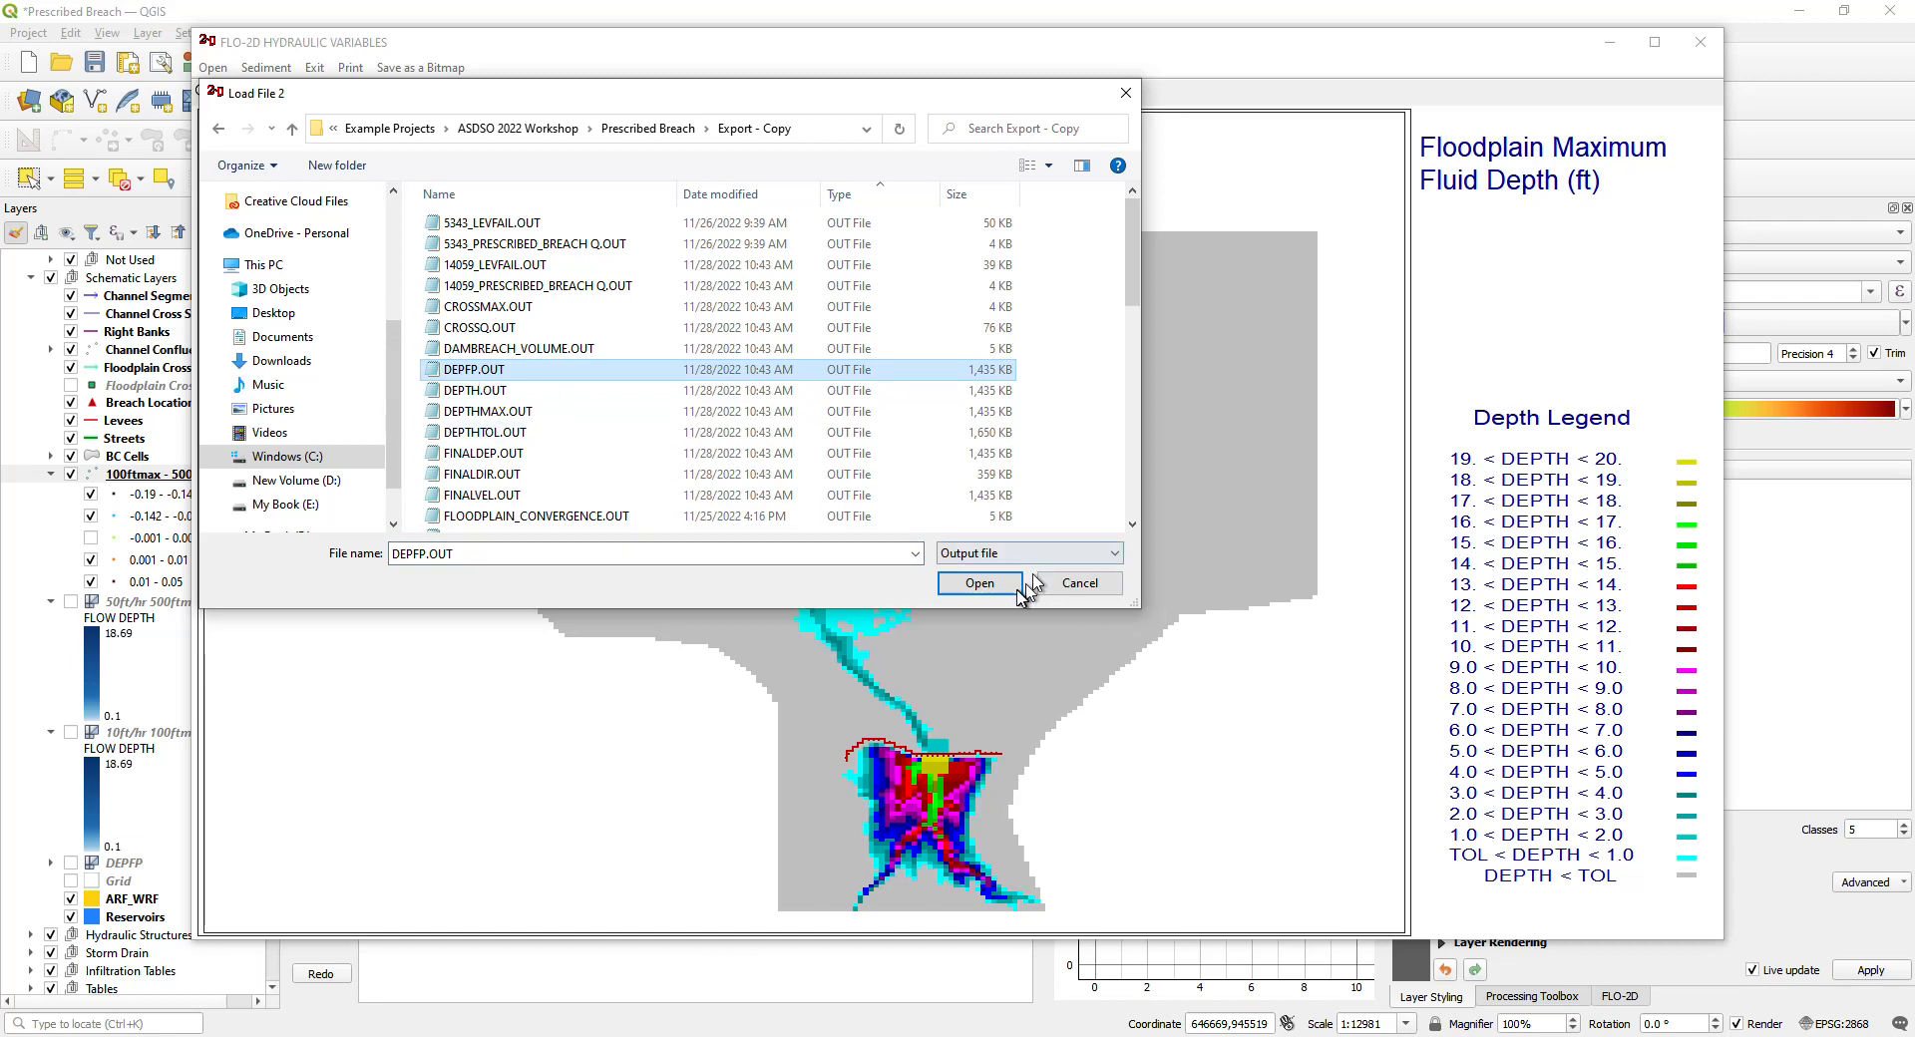
{"action": "left_click", "coordinate": [997, 584]}
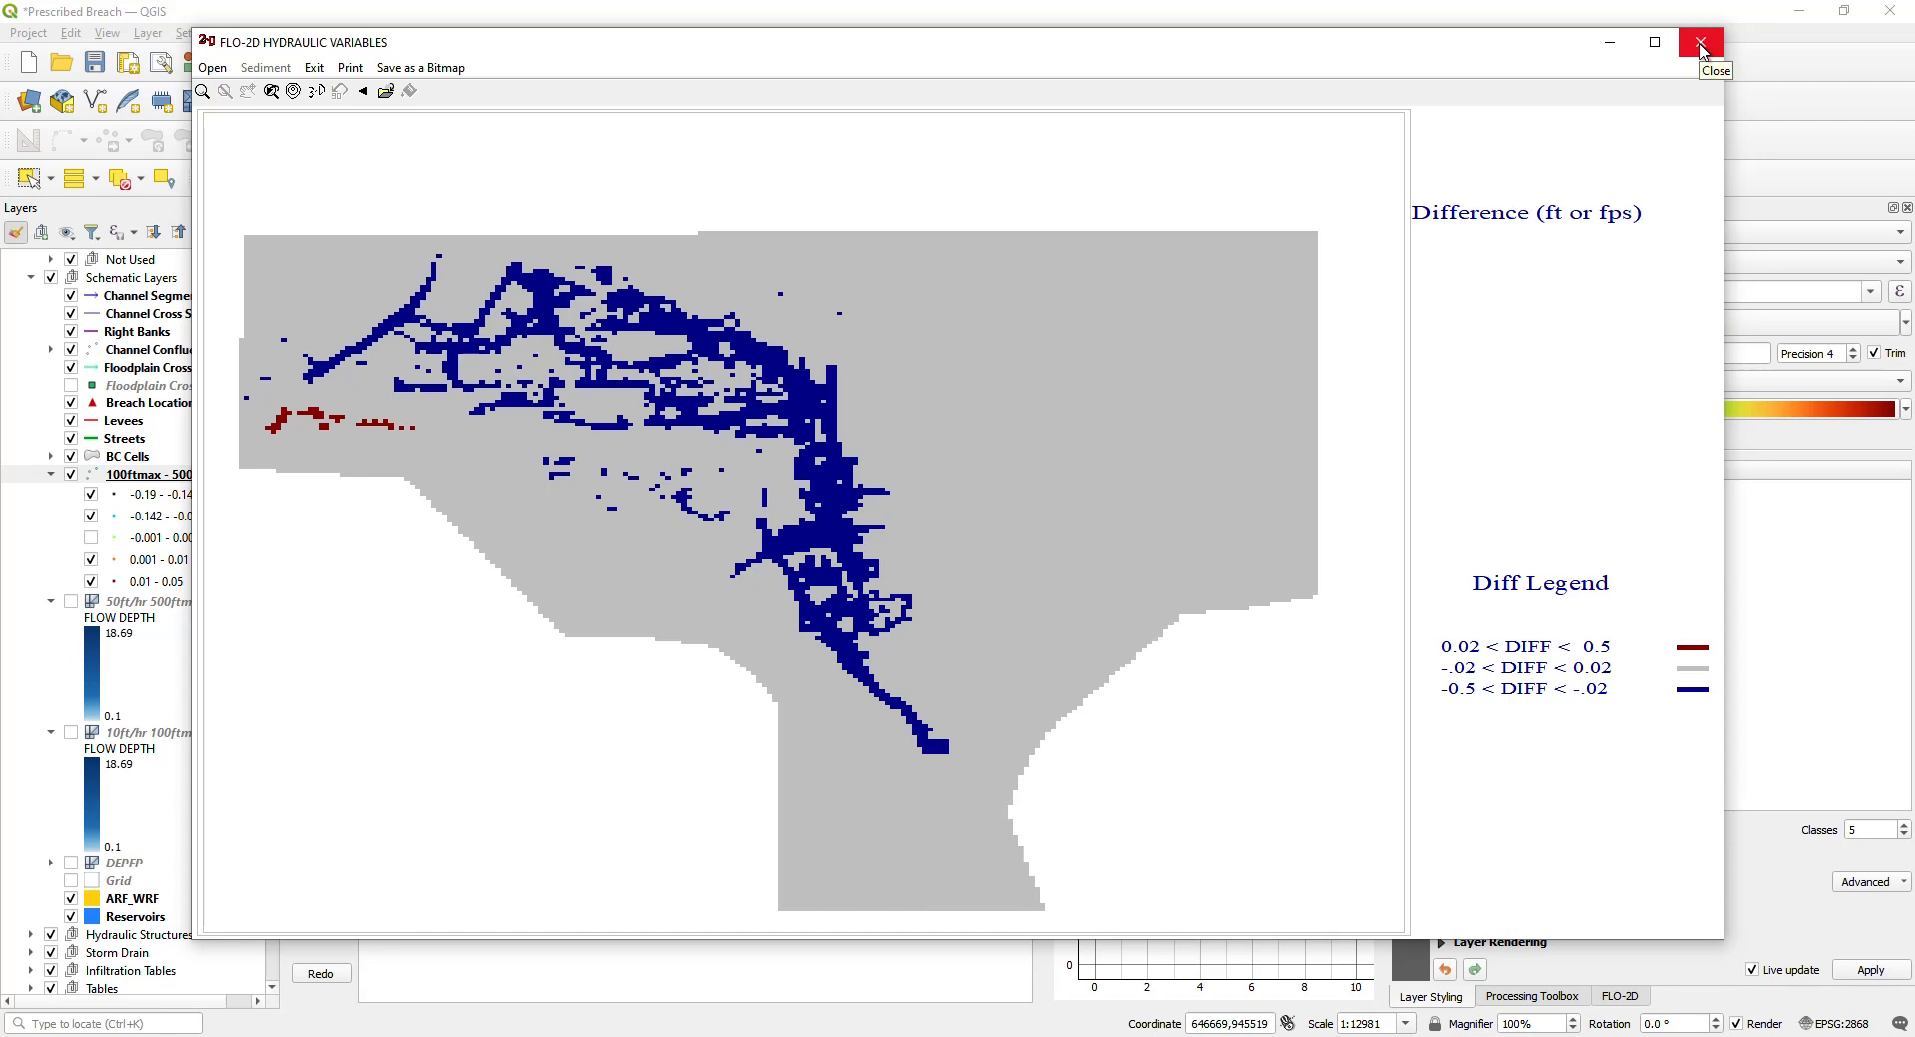
Step: Close MAXPLOT and select the DIFFERENCE.OUT file in the Export folder
{"action": "left_click", "coordinate": [1701, 44]}
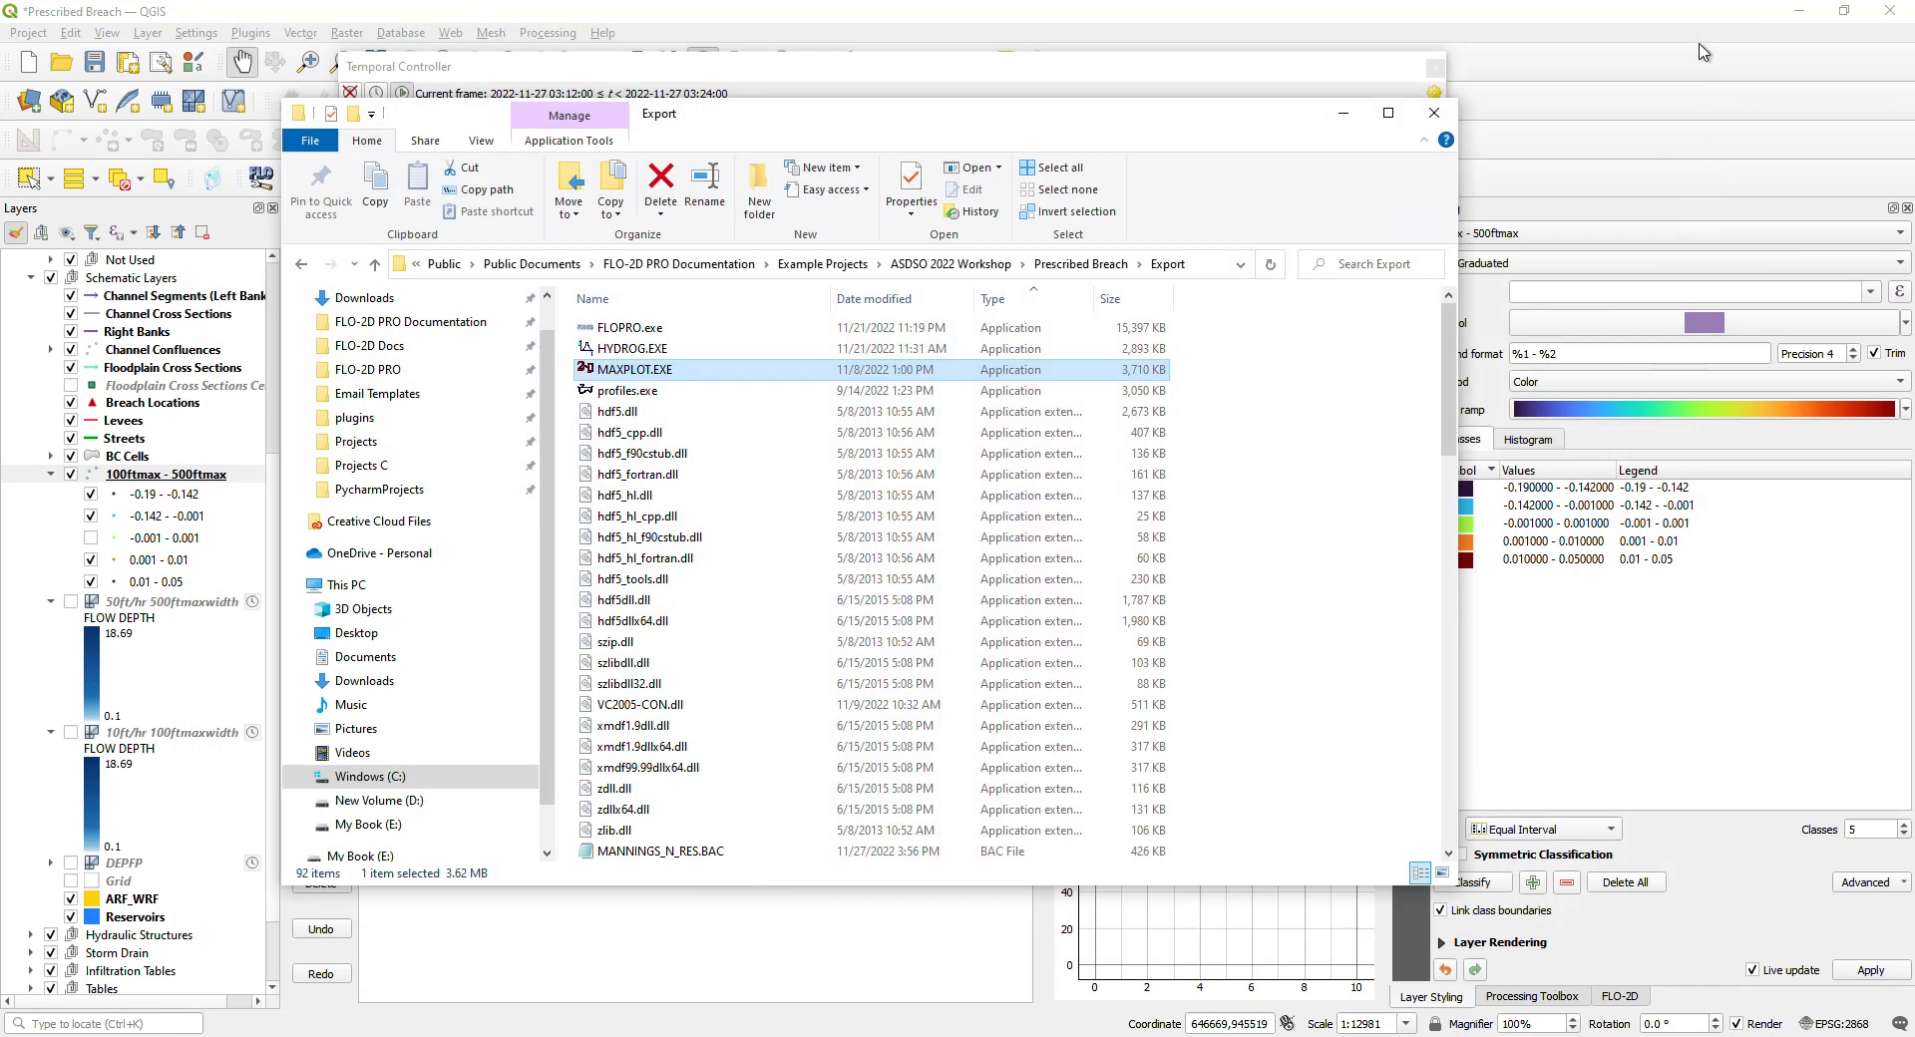
{"action": "left_click", "coordinate": [614, 643]}
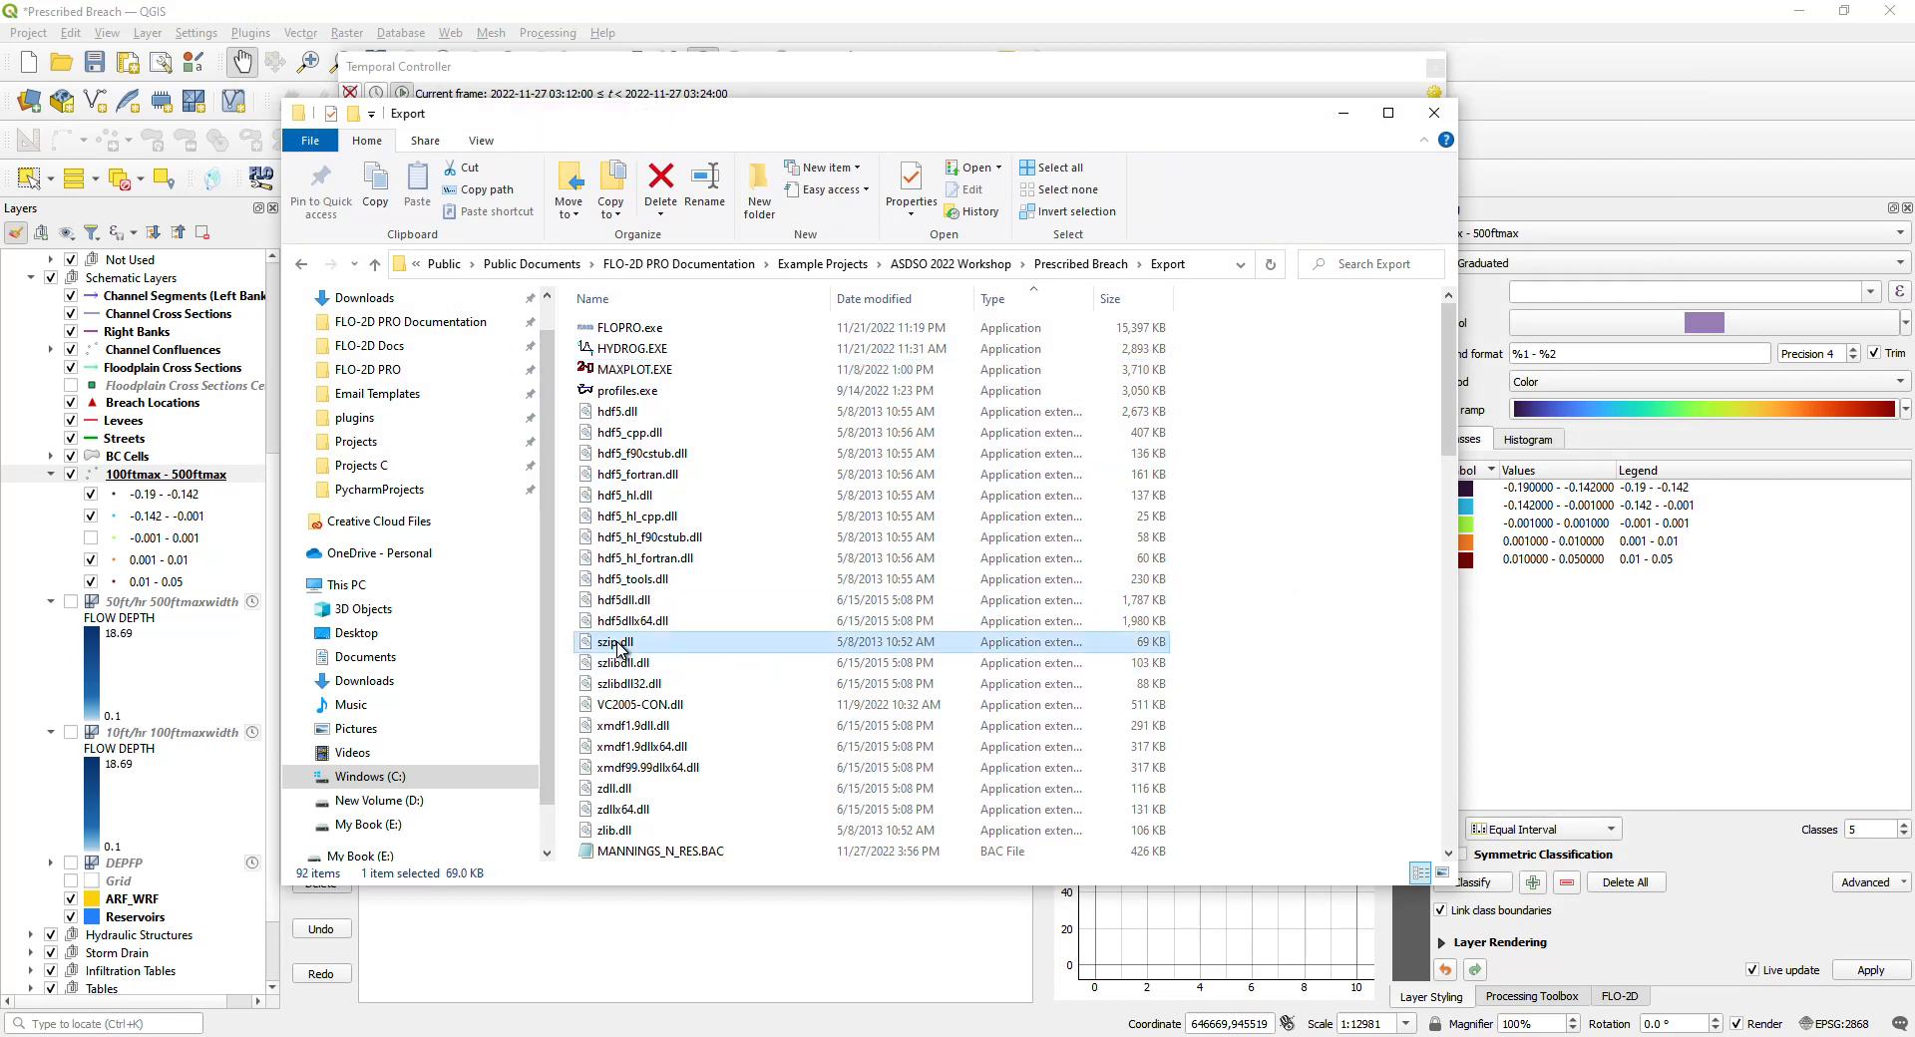
{"action": "key", "text": "d"}
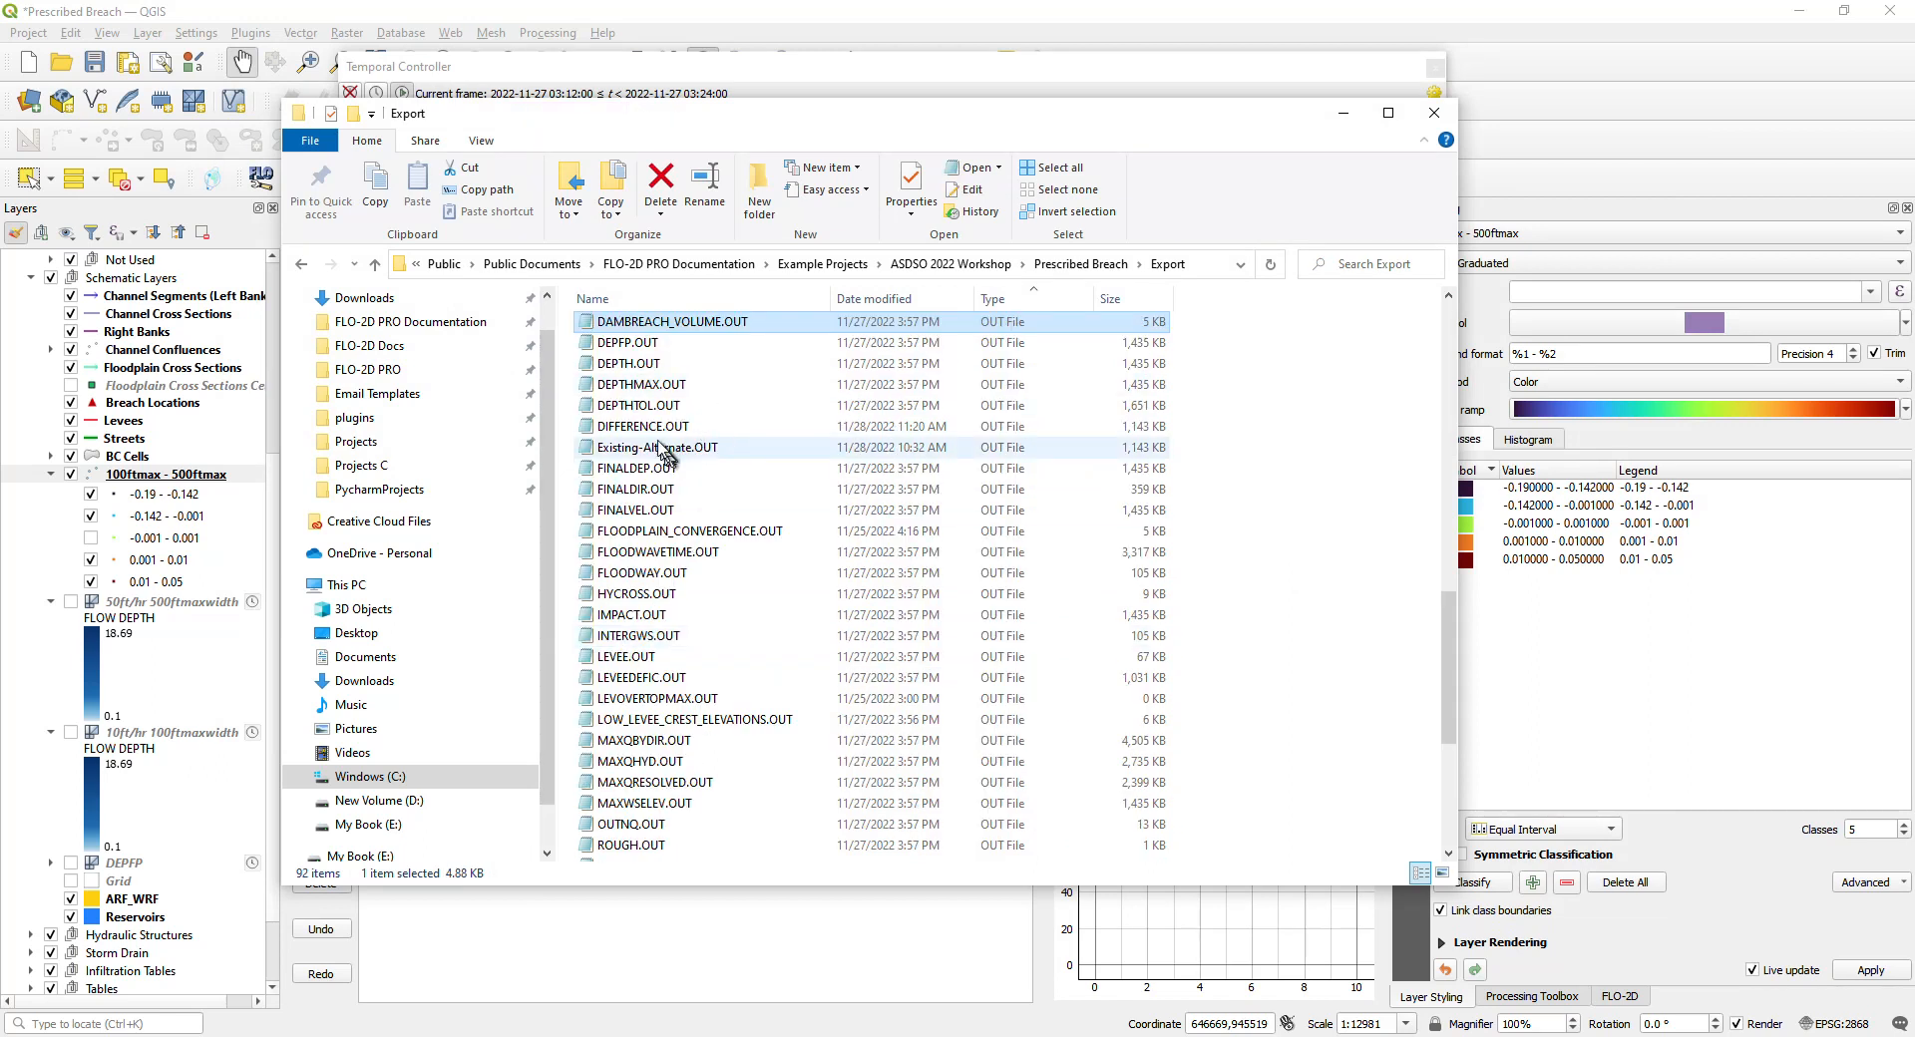
{"action": "left_click", "coordinate": [656, 430]}
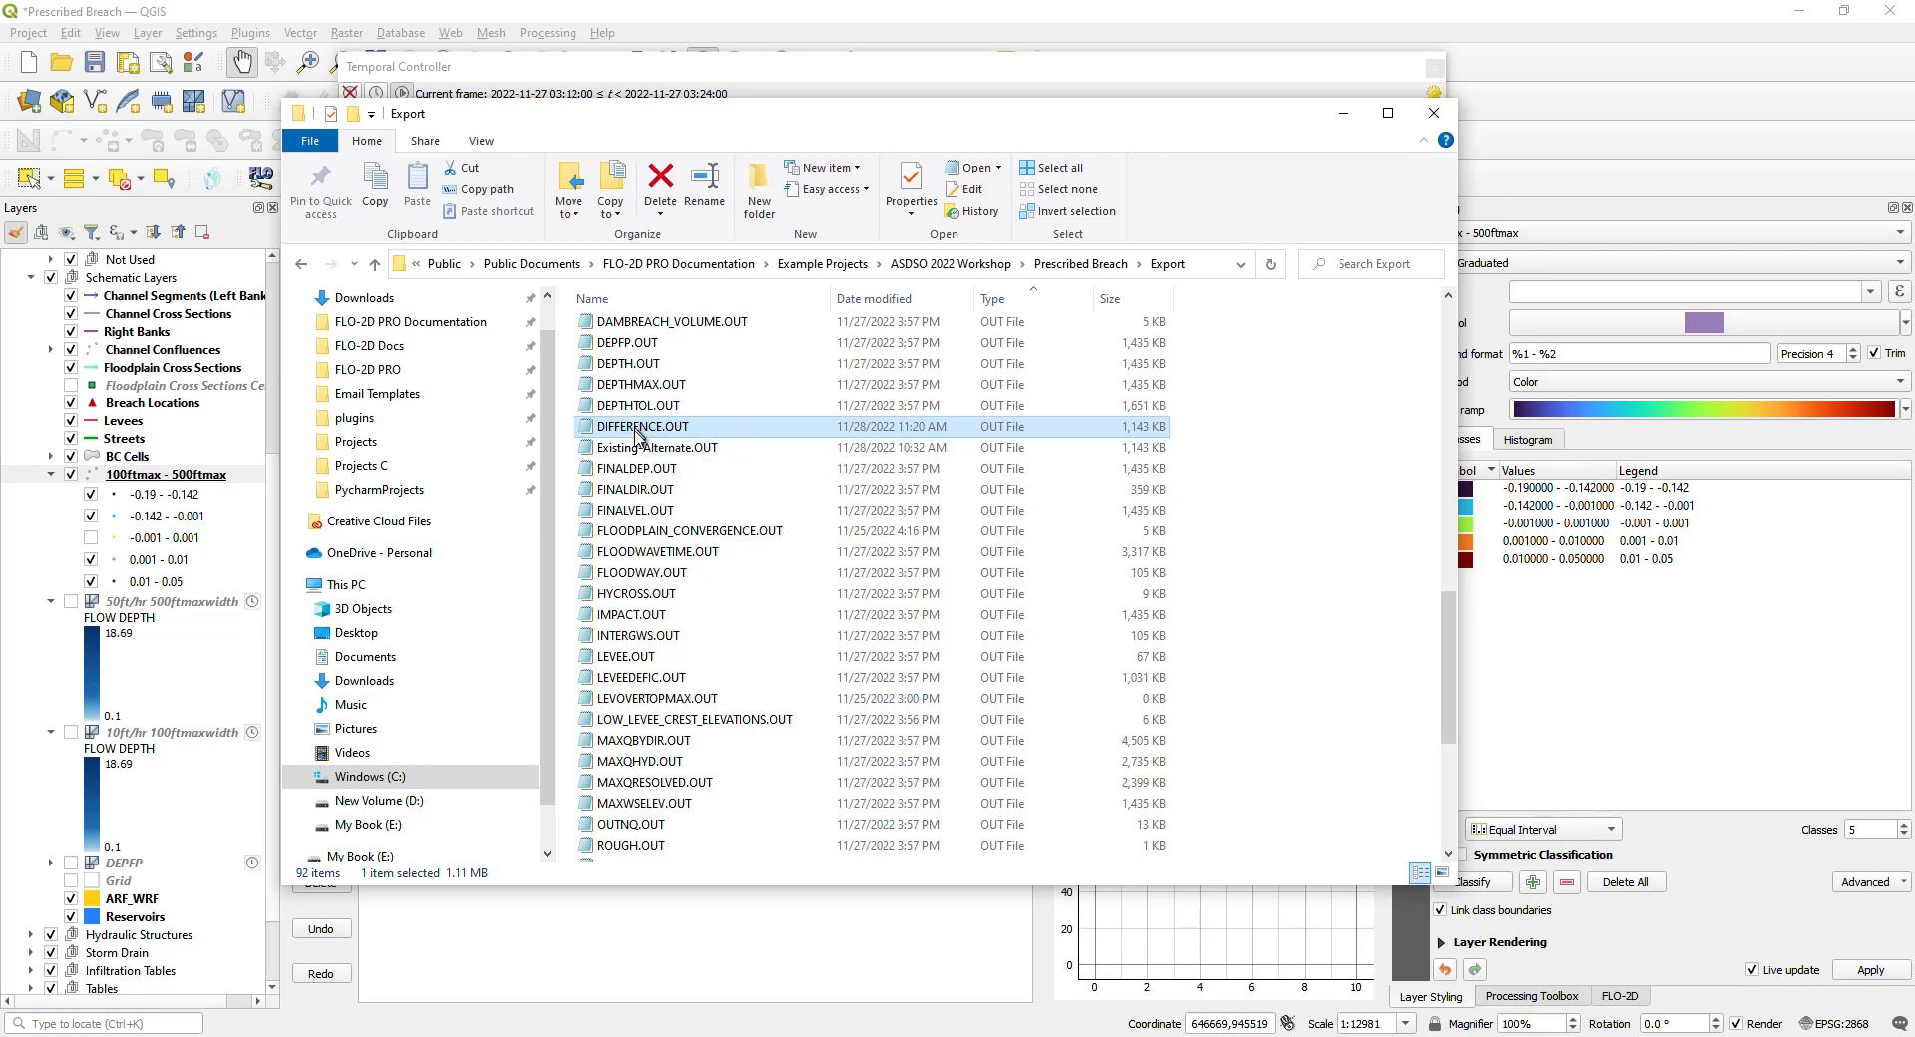
Step: Open DEPFP.OUT in Notepad, examine its coordinate and depth columns, and close the file
{"action": "left_click", "coordinate": [625, 471]}
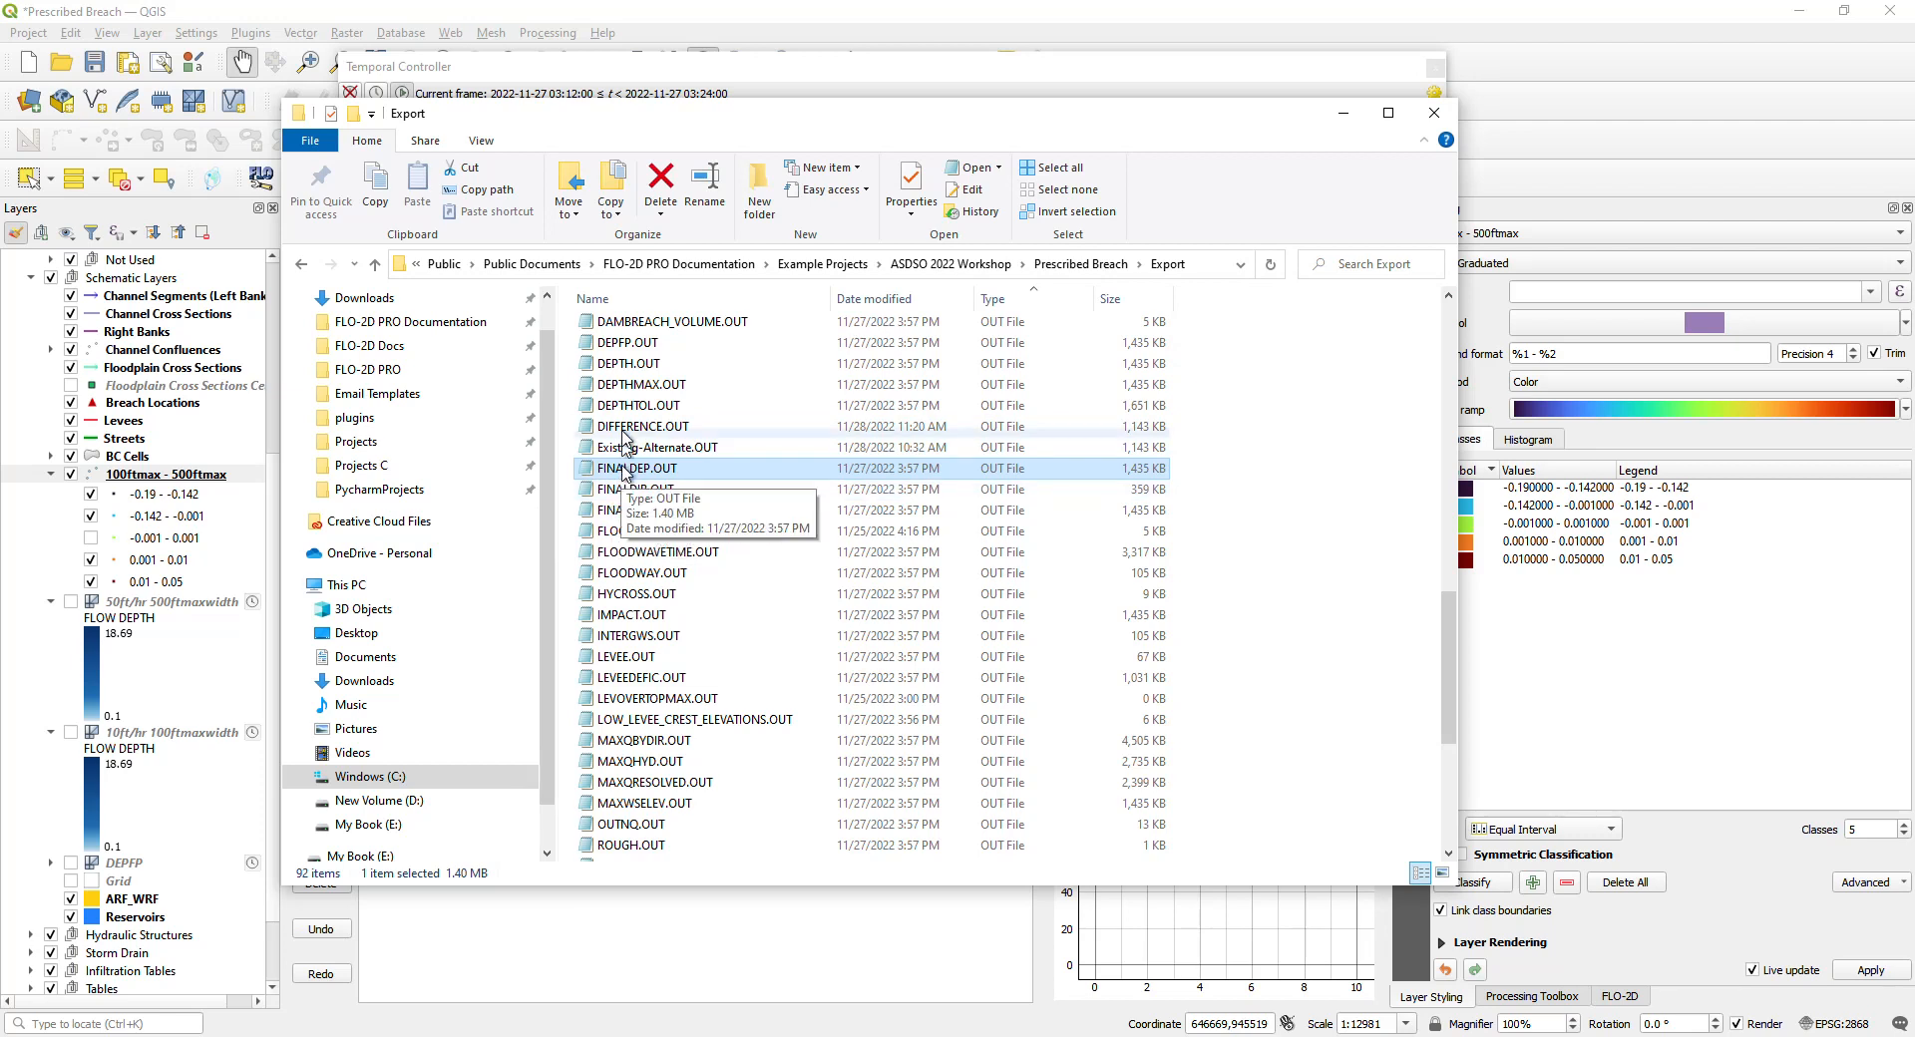
{"action": "double_click", "coordinate": [623, 344]}
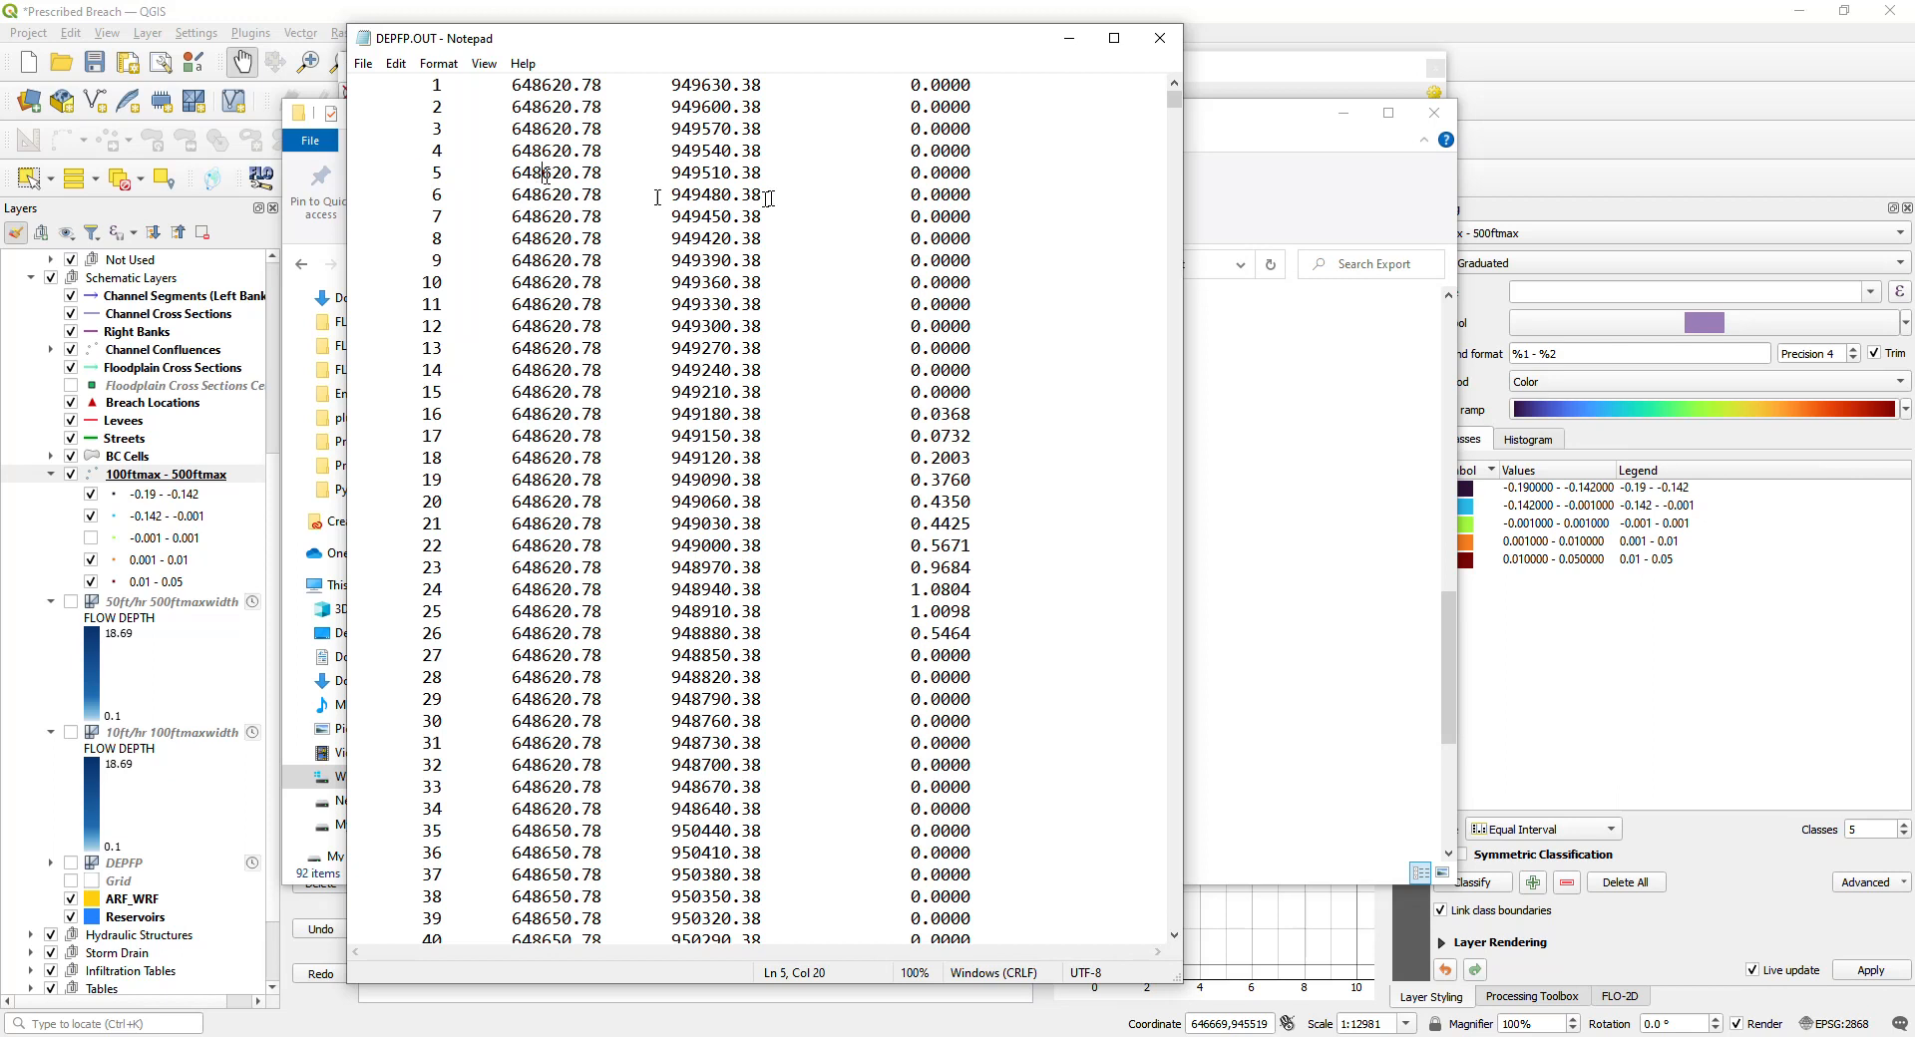
{"action": "left_click_drag", "start_coordinate": [881, 221], "coordinate": [945, 301]}
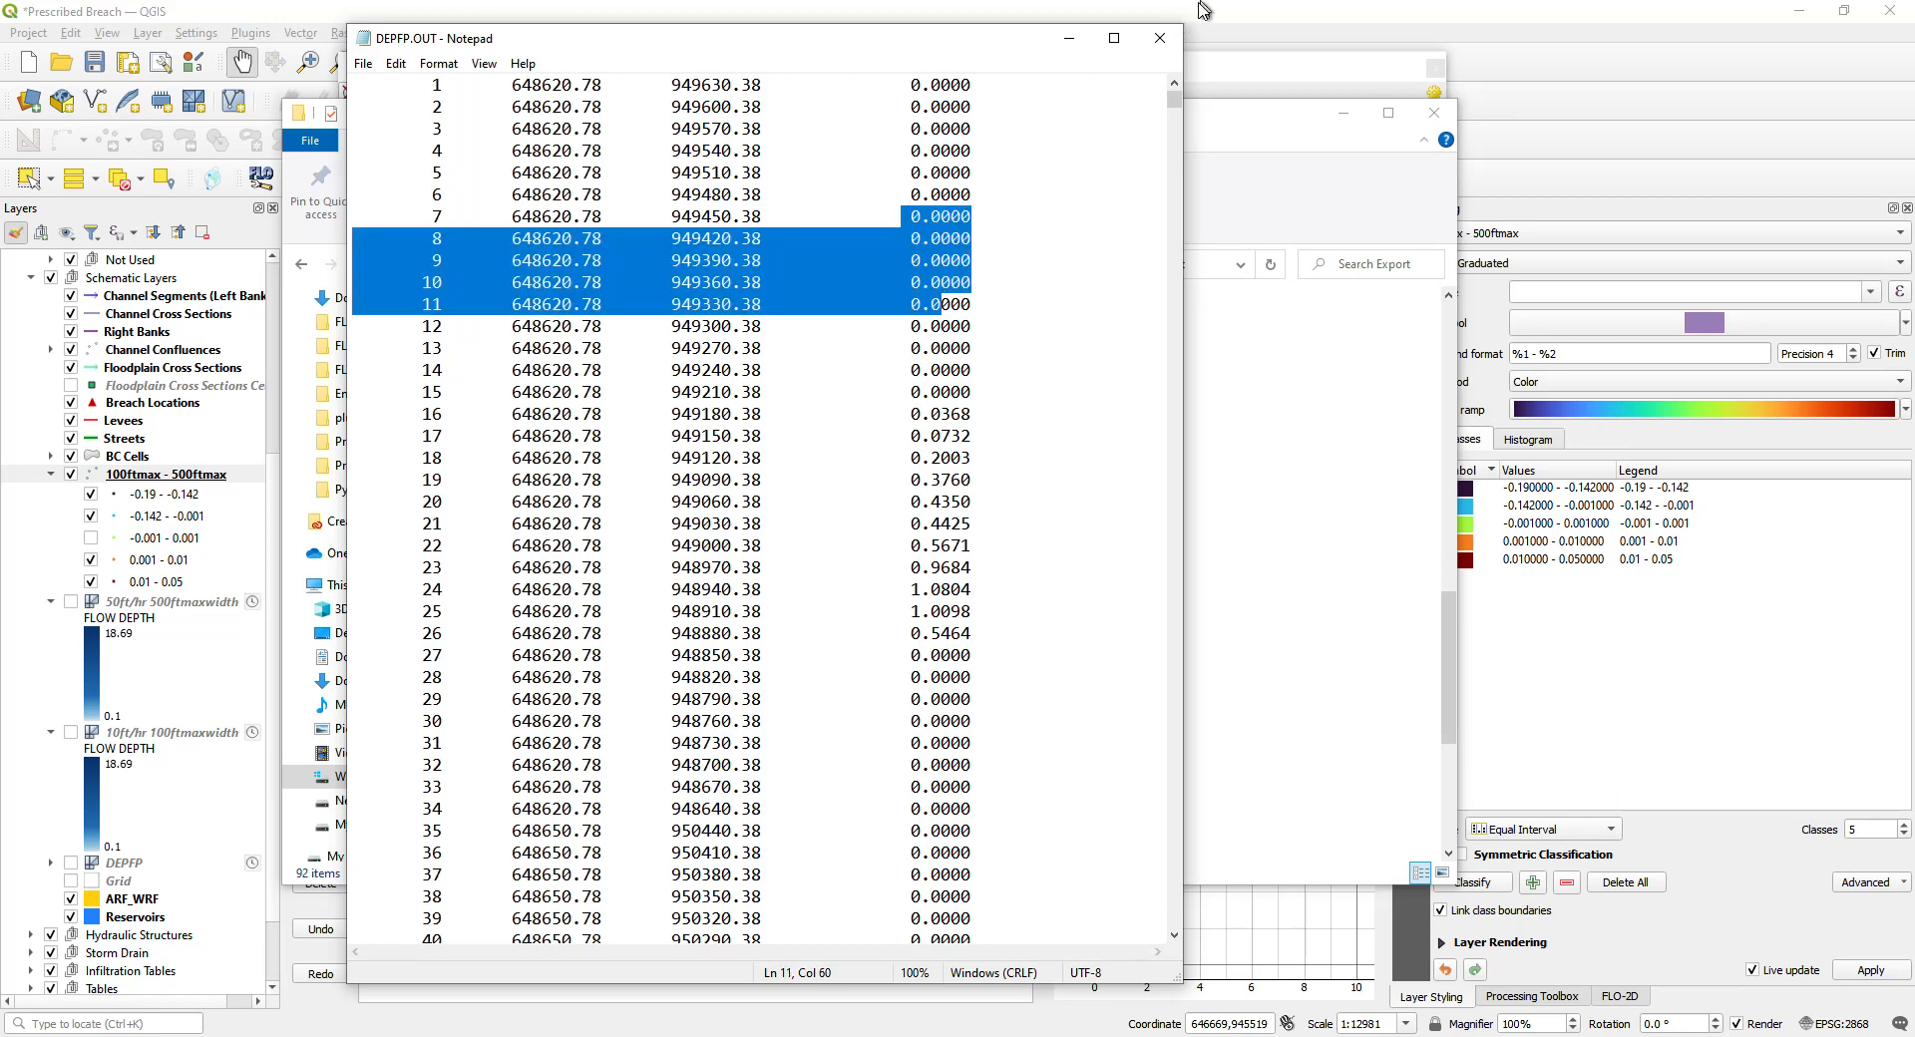
{"action": "left_click", "coordinate": [1158, 38]}
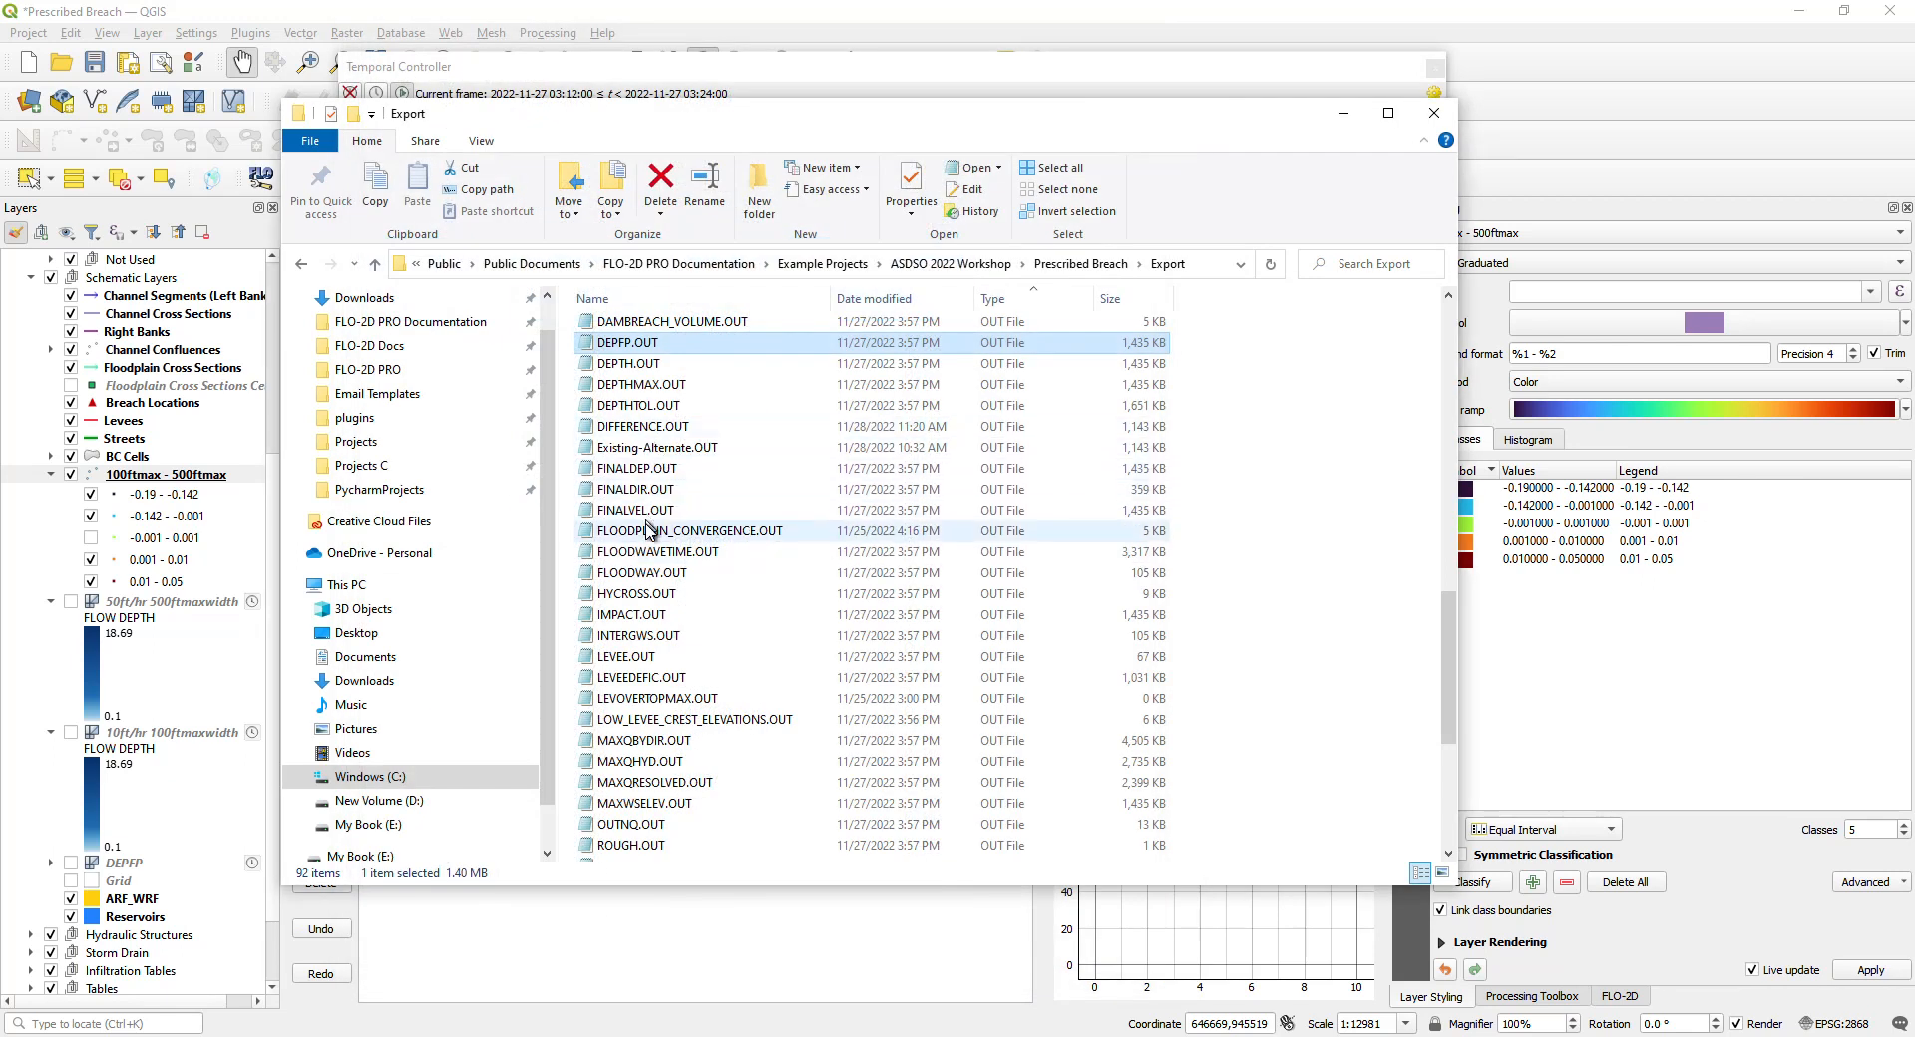
Step: Open FINALDEP.OUT in Notepad to examine its depth column, close it, and select Existing-Alternate.OUT in the Export folder
{"action": "double_click", "coordinate": [631, 473]}
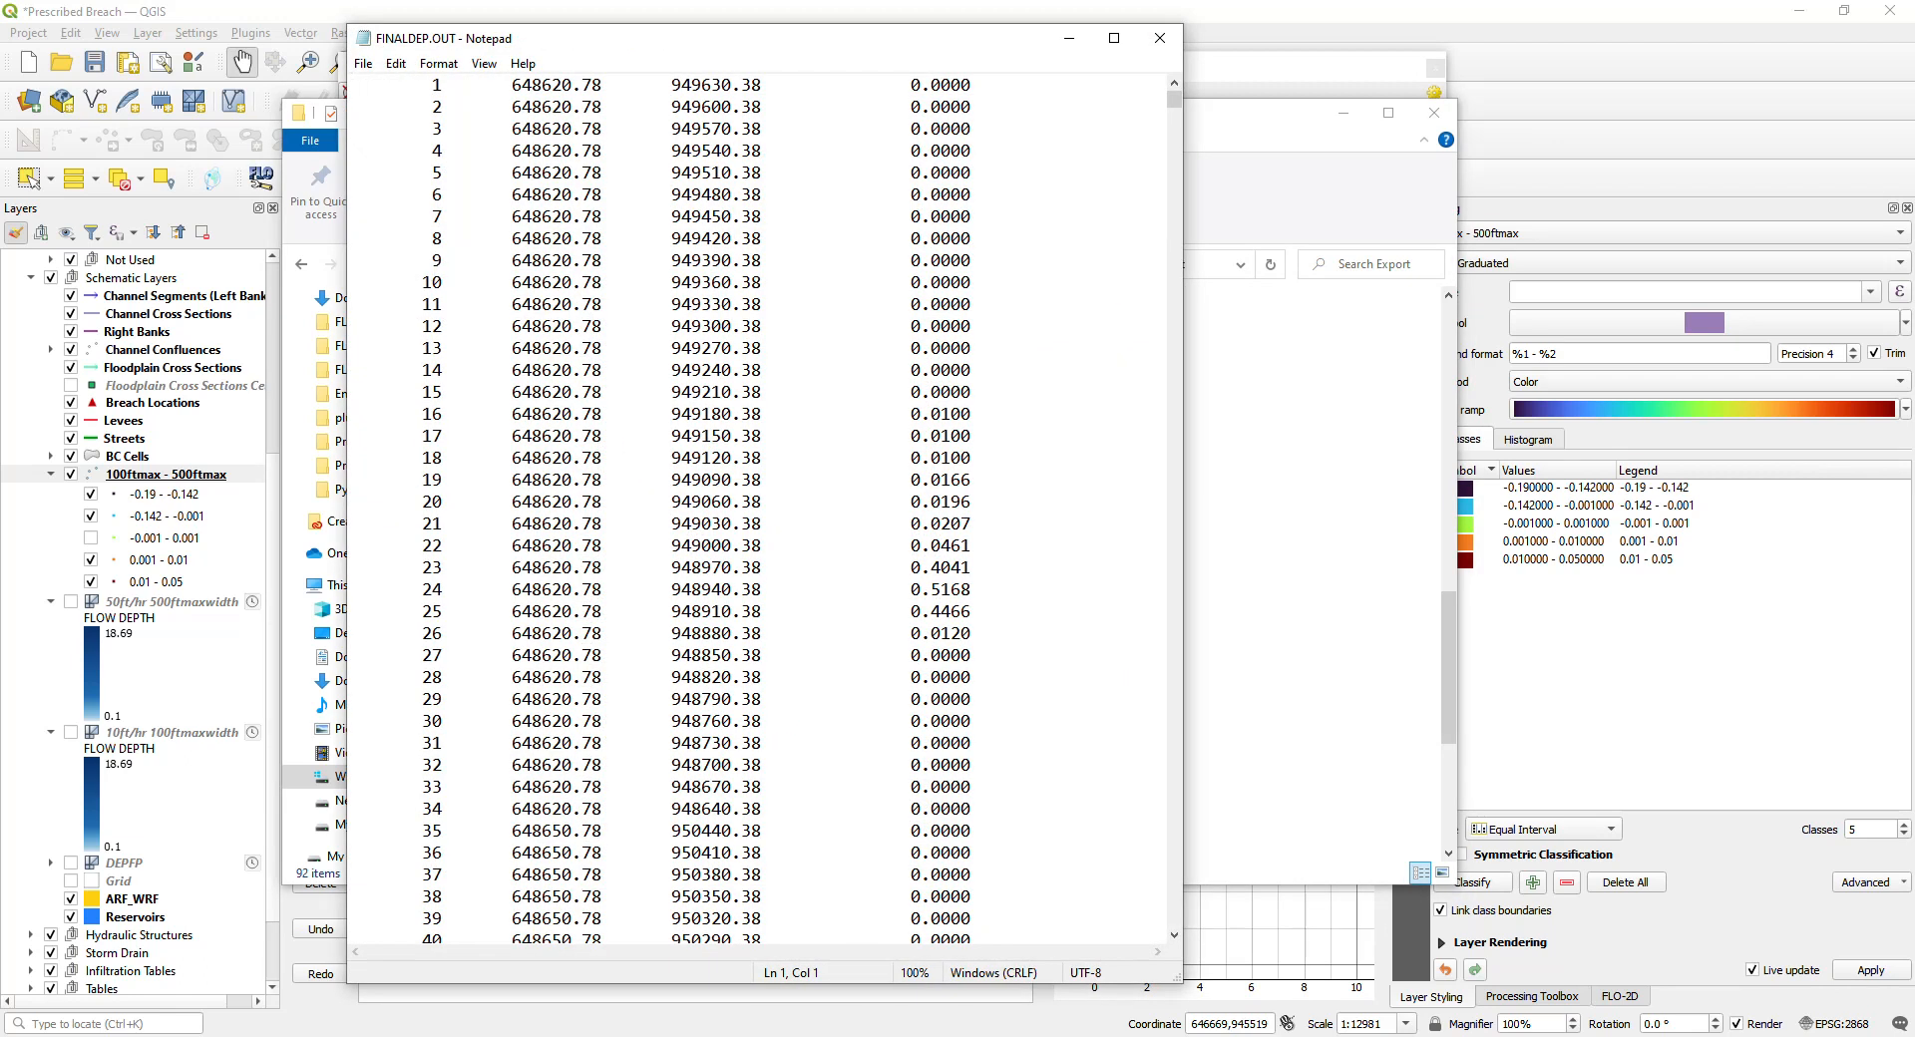
{"action": "left_click_drag", "start_coordinate": [941, 259], "coordinate": [972, 439]}
{"action": "left_click", "coordinate": [1159, 38]}
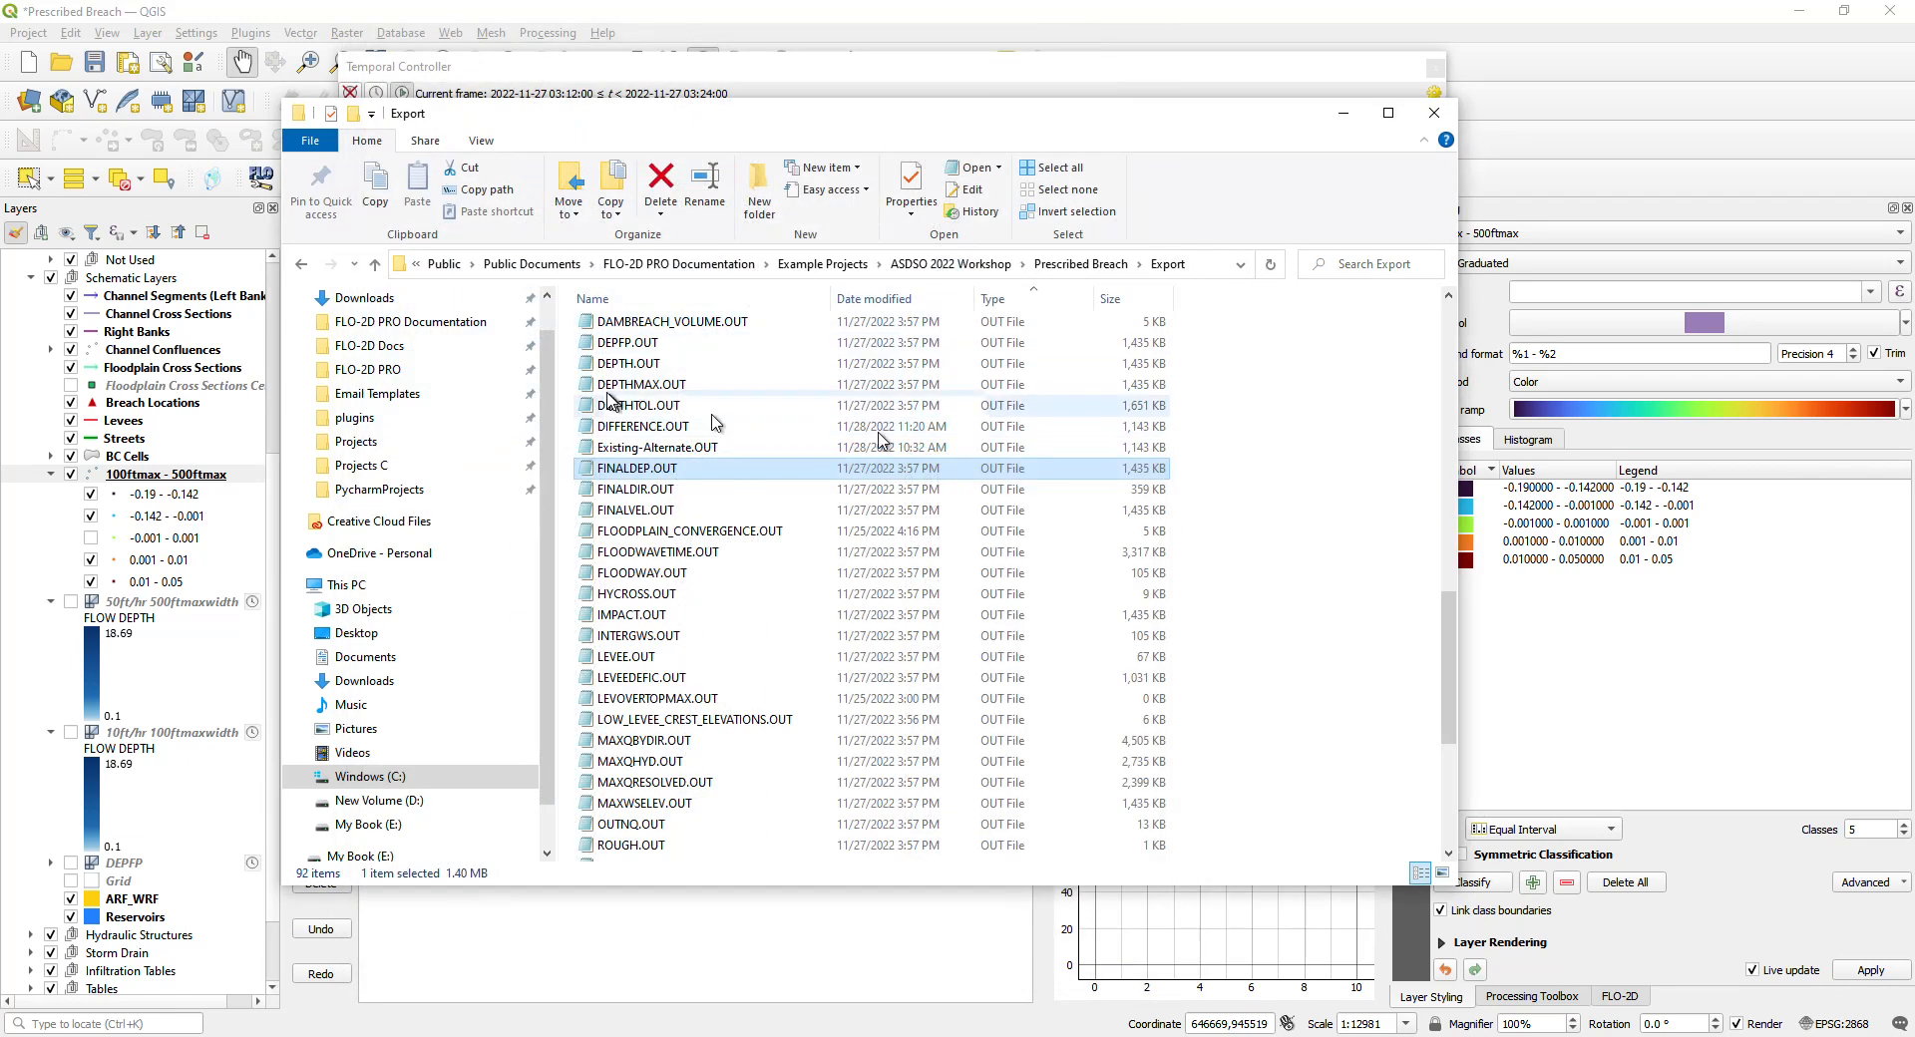
{"action": "left_click", "coordinate": [625, 448]}
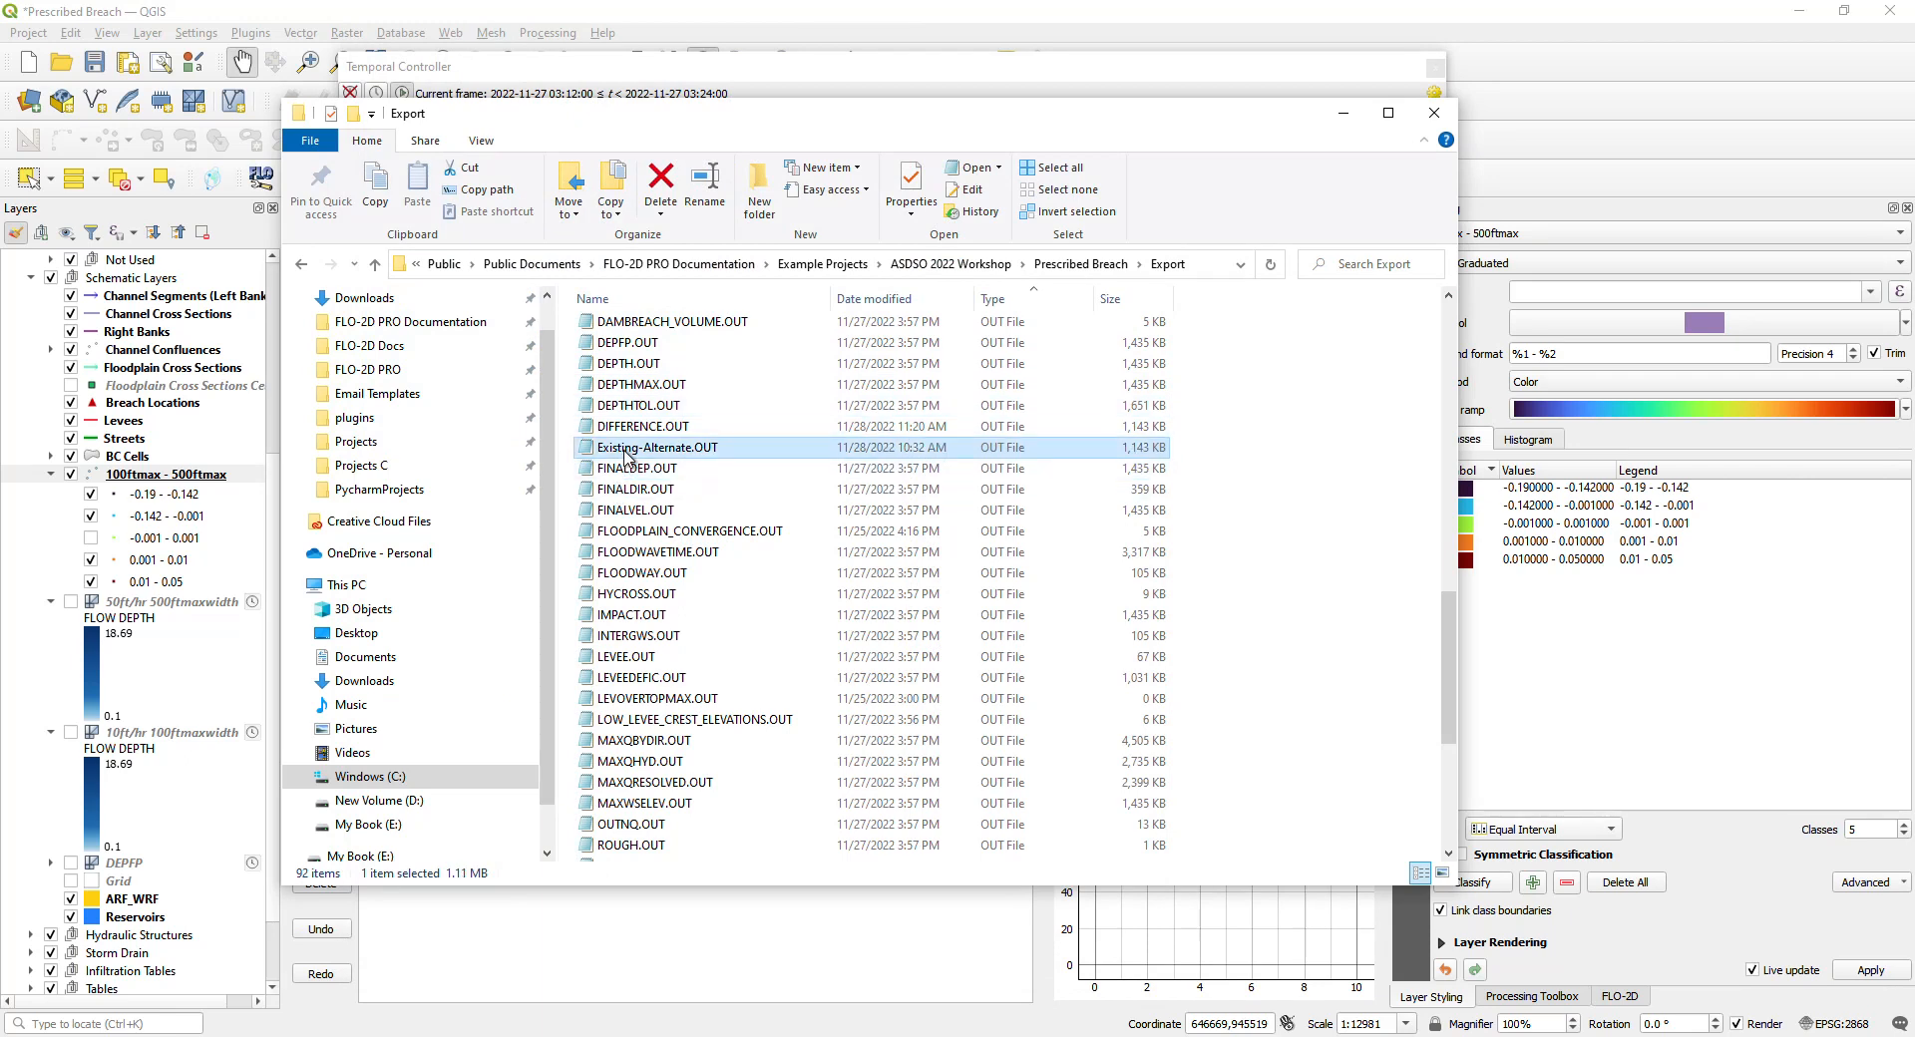
Step: Delete Existing-Alternate.OUT from the Export folder and select DIFFERENCE.OUT
{"action": "scroll", "coordinate": [633, 514], "scroll_direction": "up", "scroll_amount": 1}
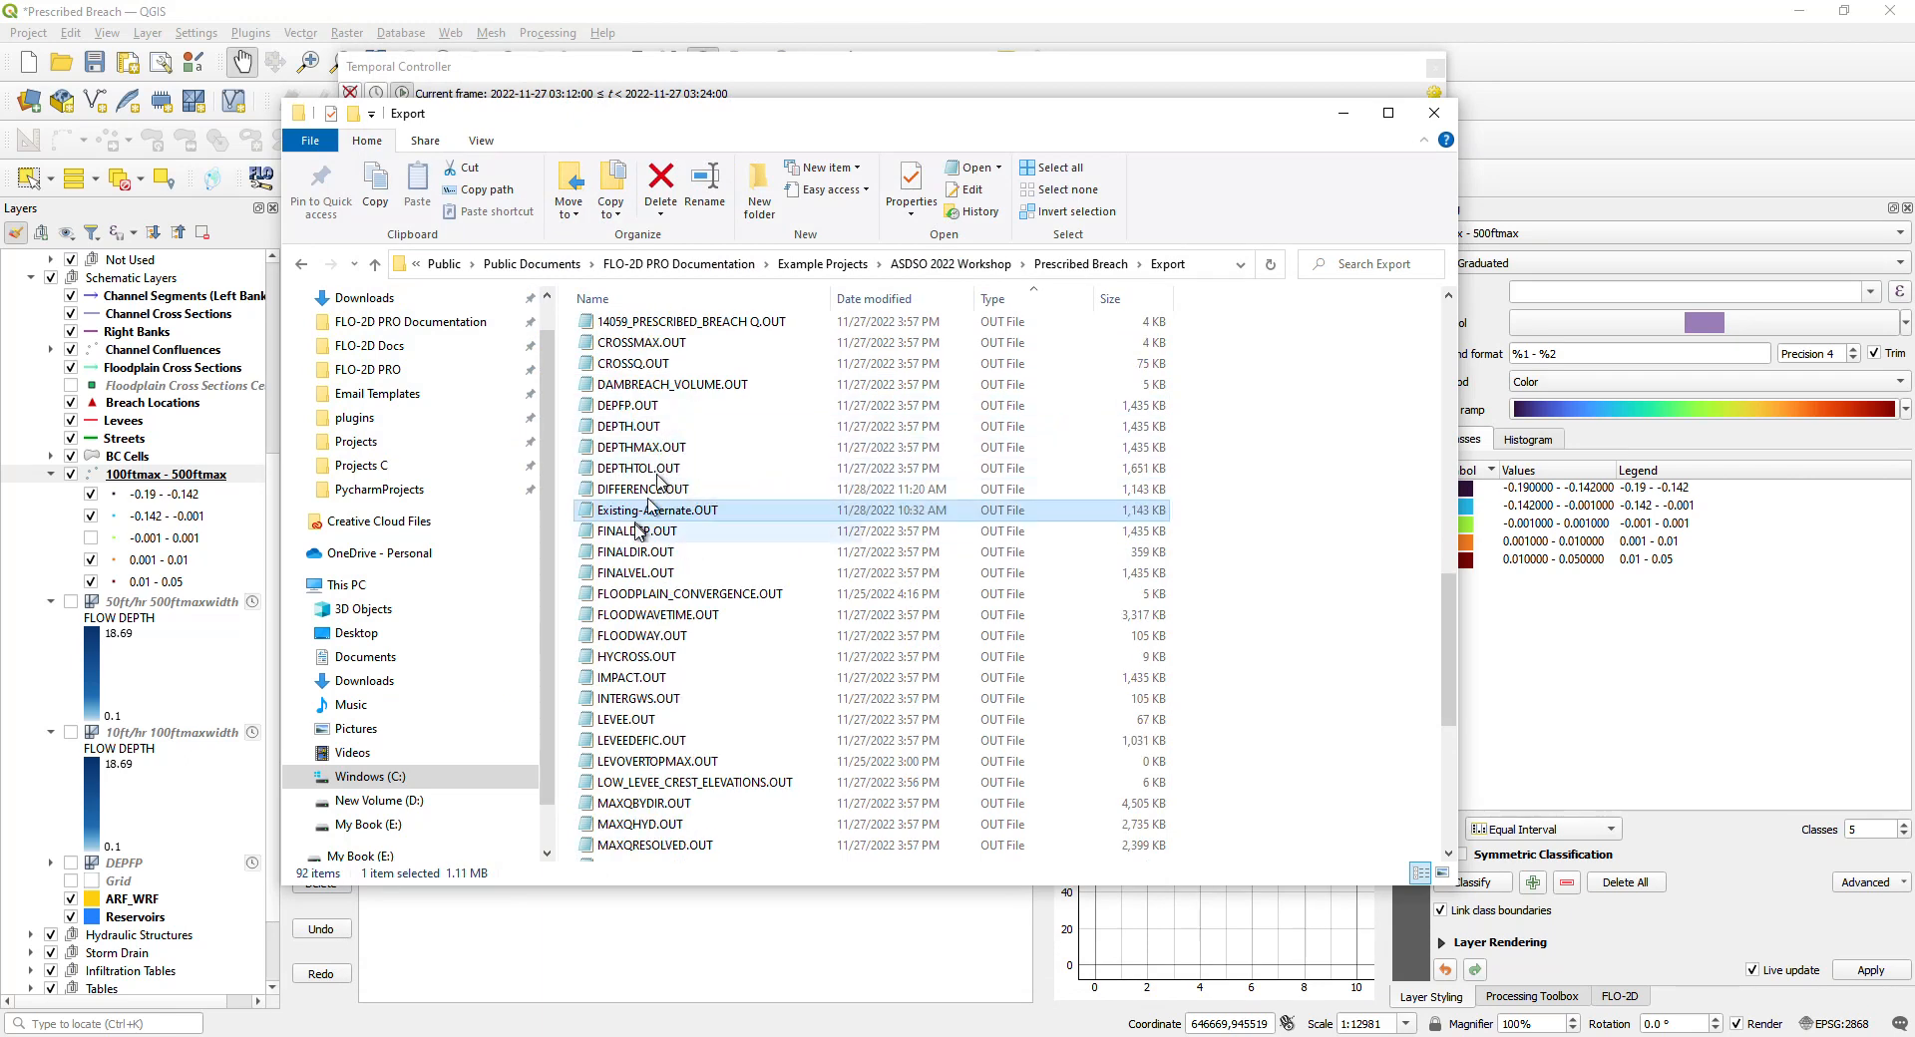
{"action": "key", "text": "Delete"}
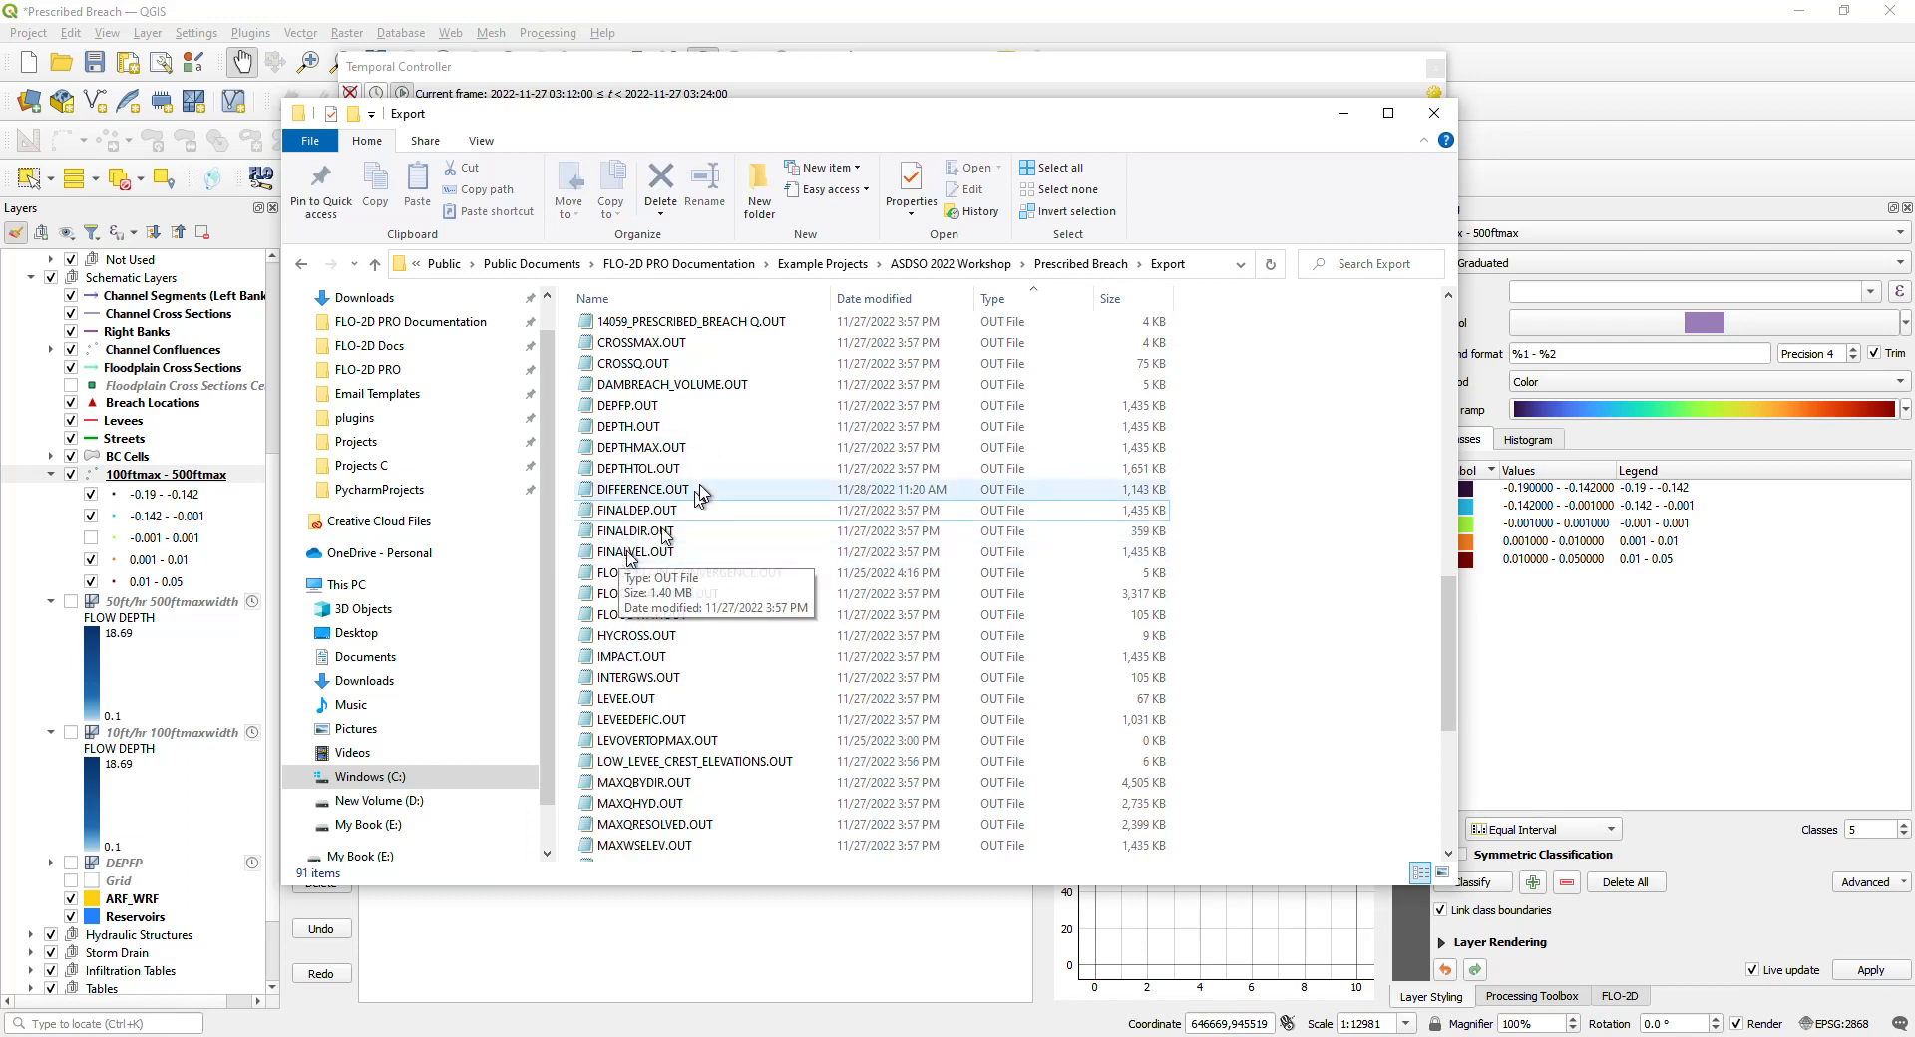
{"action": "left_click", "coordinate": [647, 489]}
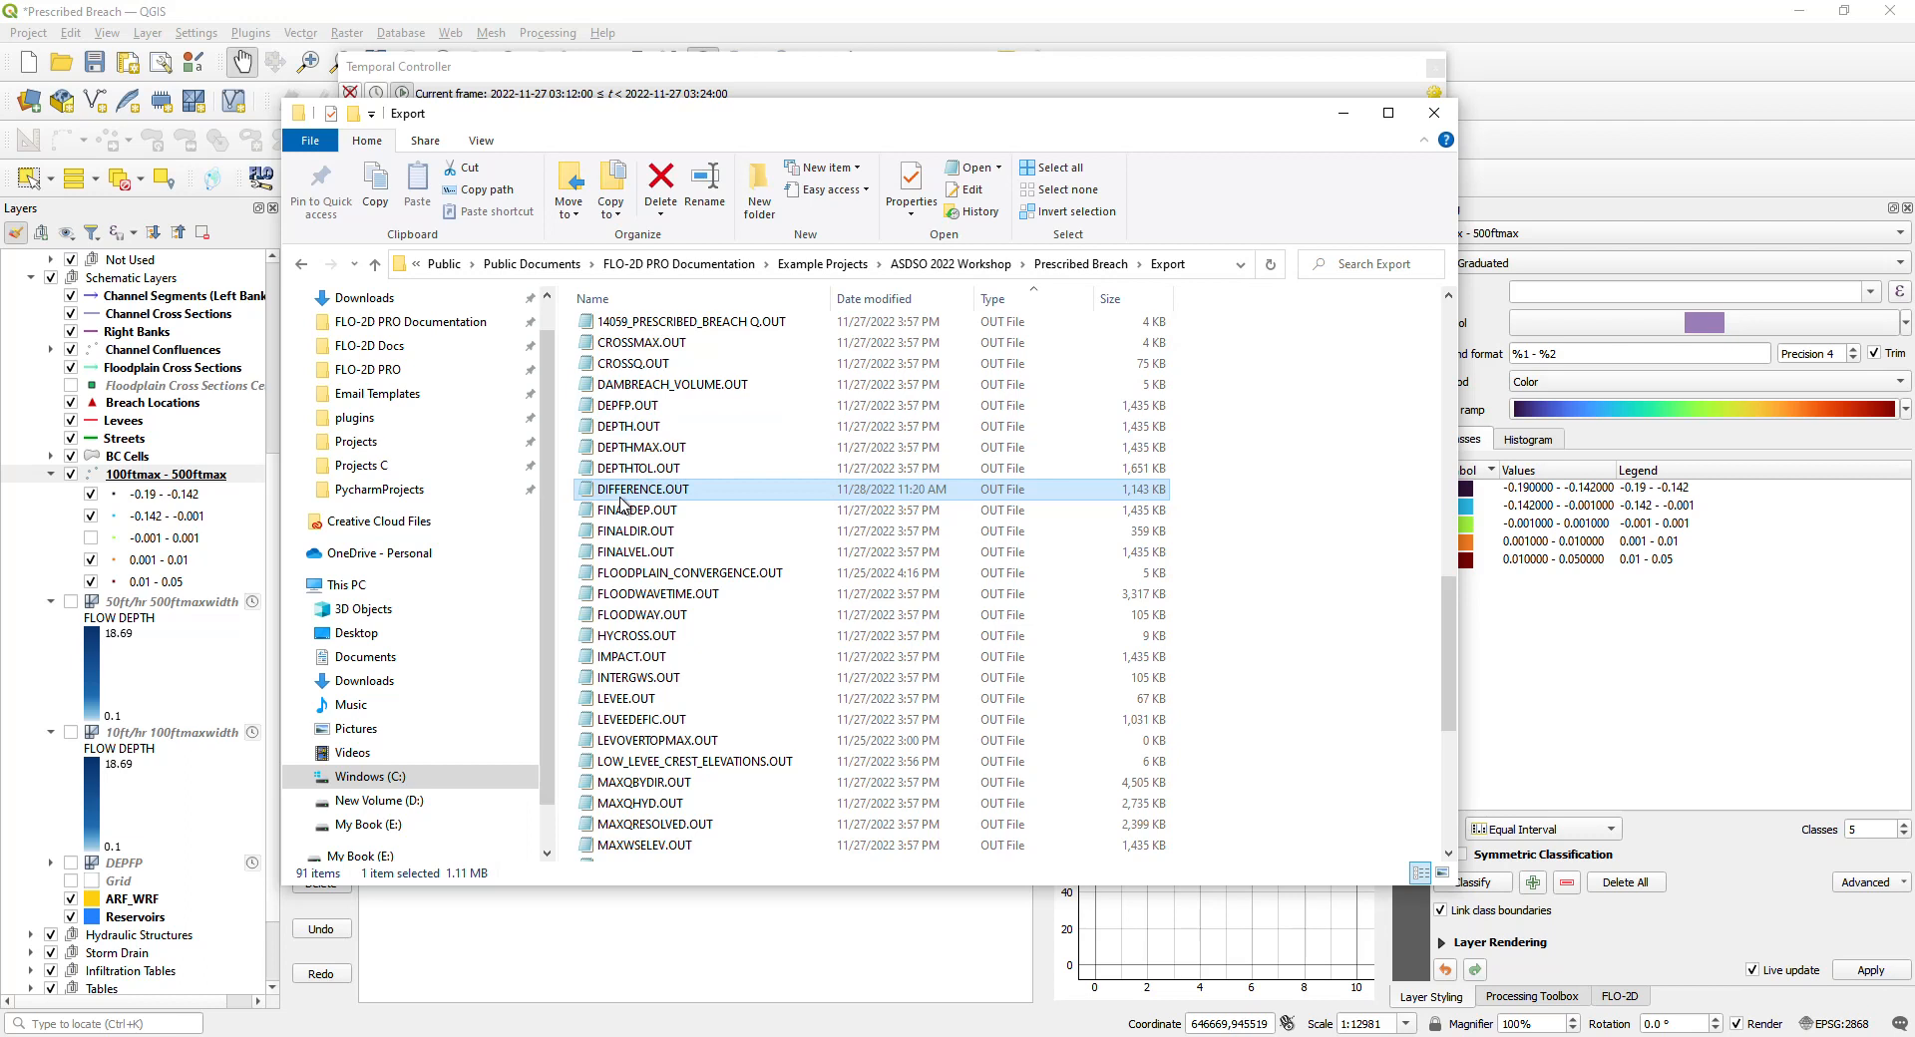
Step: Locate 100ftmax - 500ftmax.OUT in the Export folder, then switch to QGIS and select the matching 100ftmax - 500ftmax layer
{"action": "scroll", "coordinate": [619, 504], "scroll_direction": "up", "scroll_amount": 1}
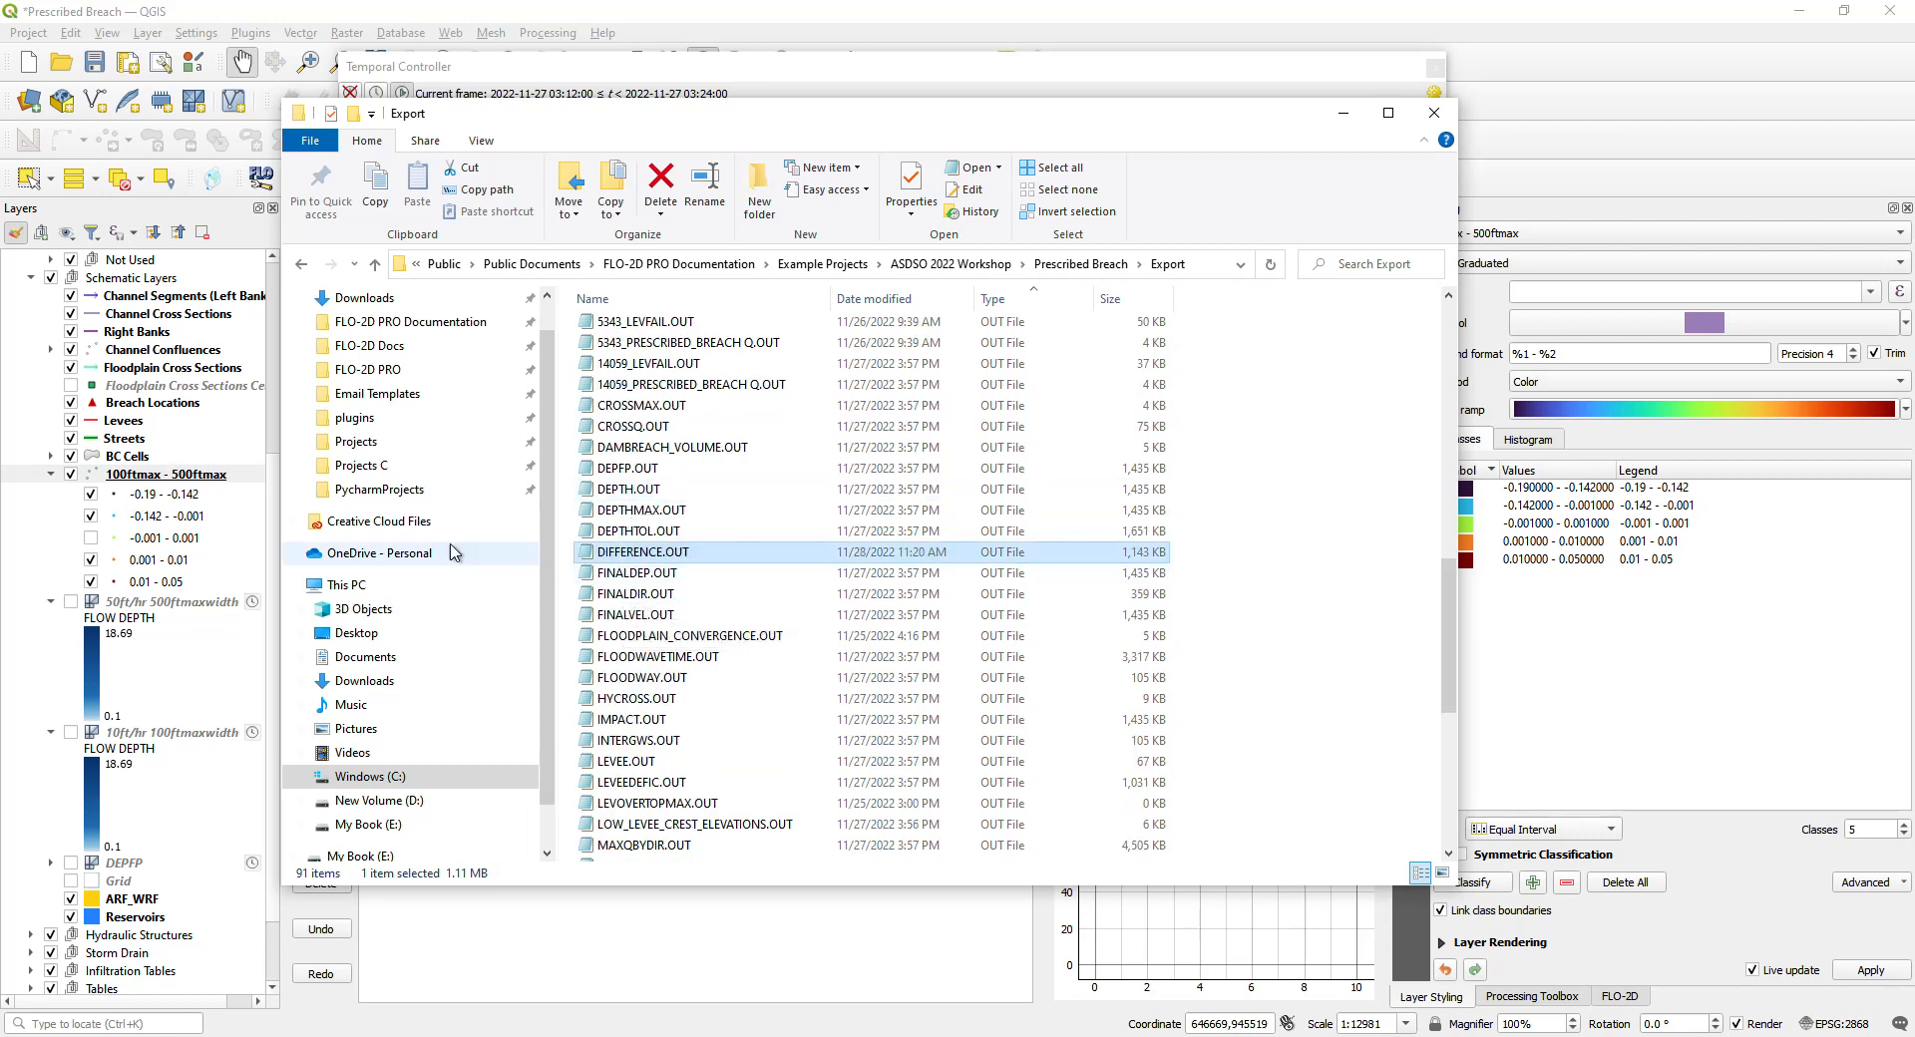
{"action": "scroll", "coordinate": [626, 558], "scroll_direction": "up", "scroll_amount": 1}
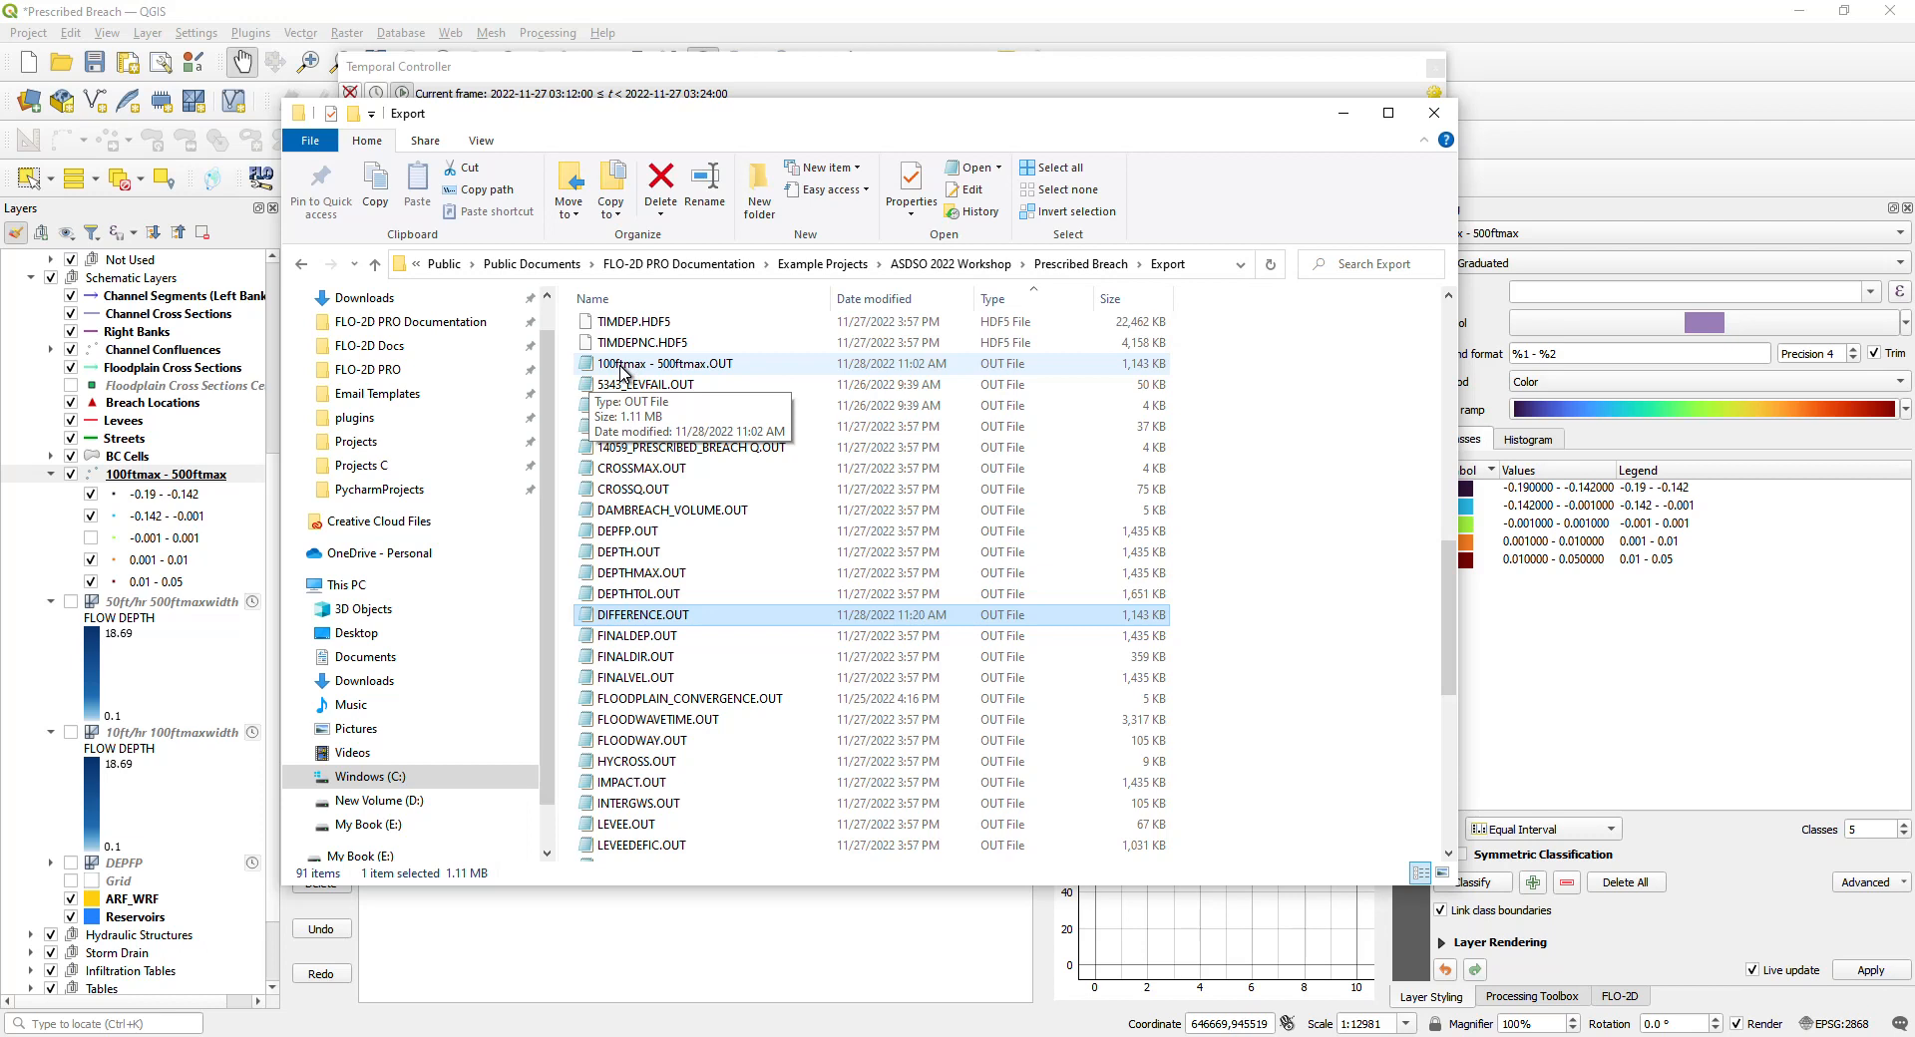
{"action": "left_click", "coordinate": [678, 371]}
{"action": "left_click", "coordinate": [1344, 112]}
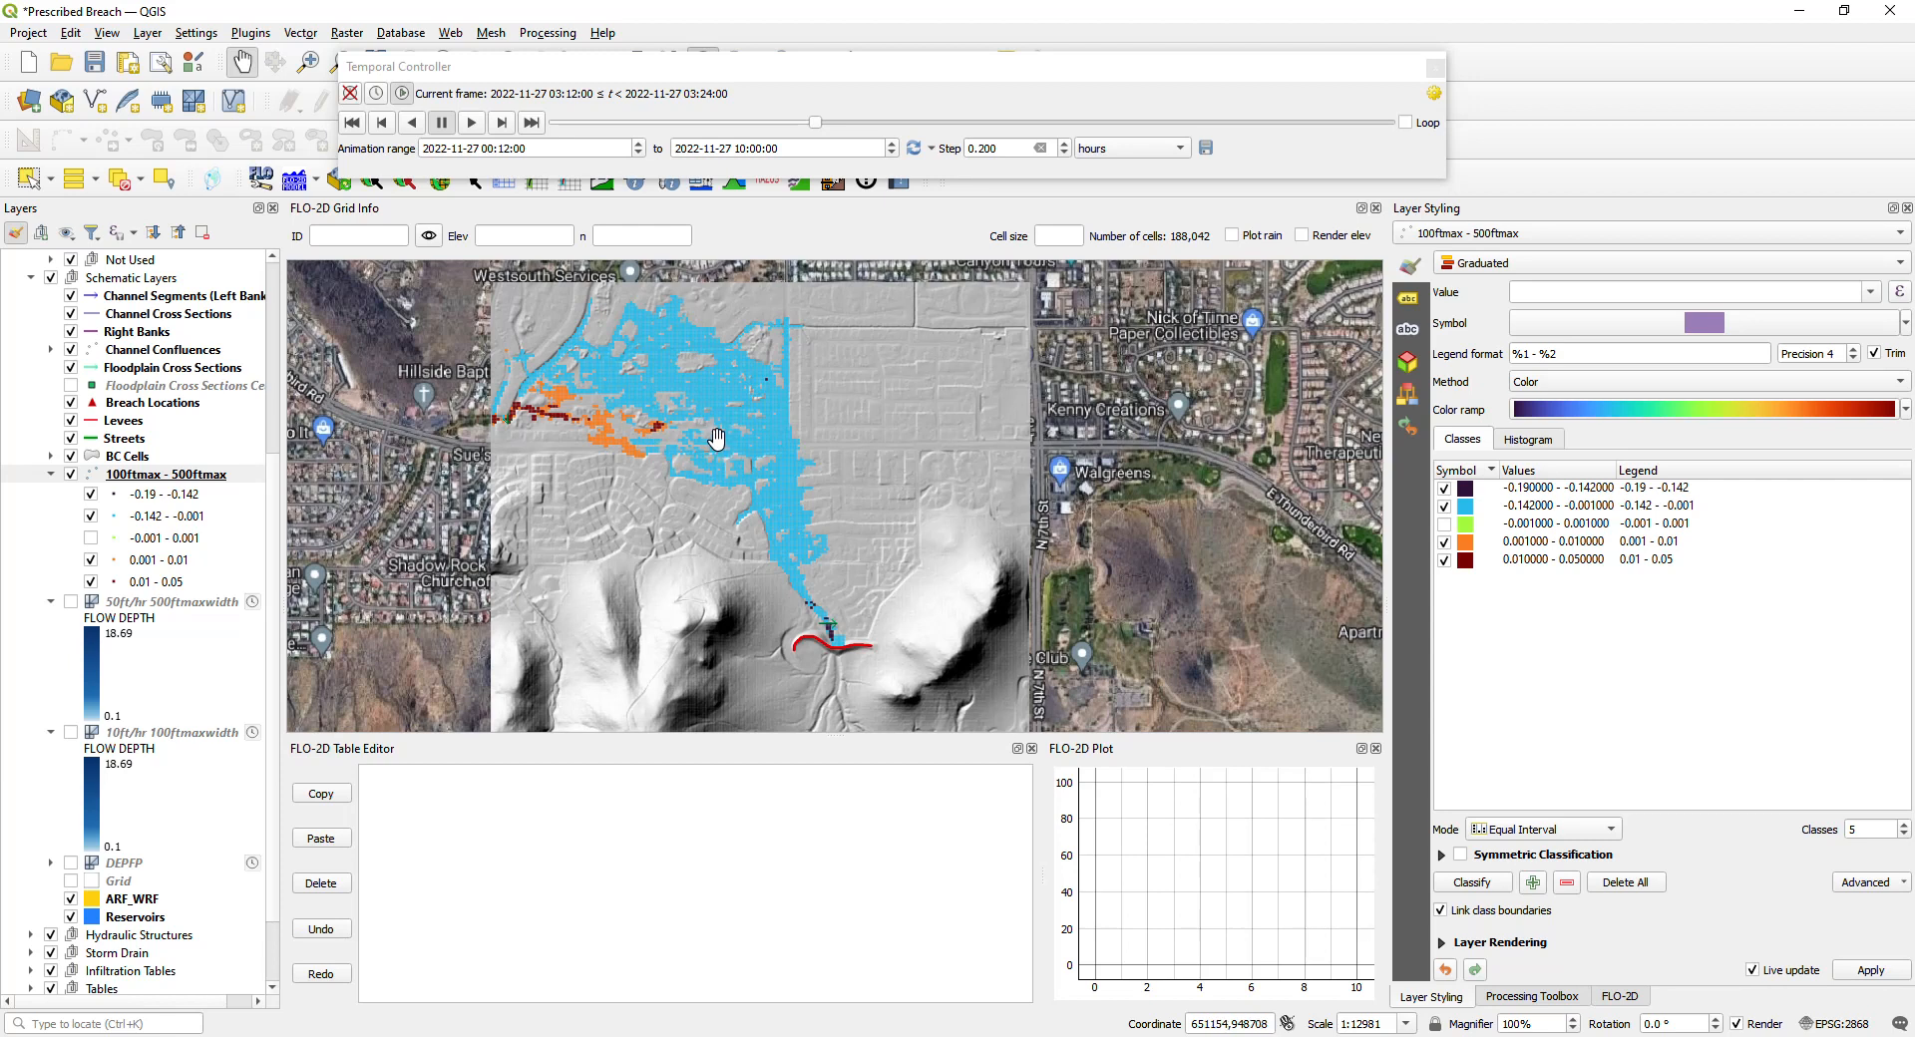
{"action": "left_click", "coordinate": [117, 479]}
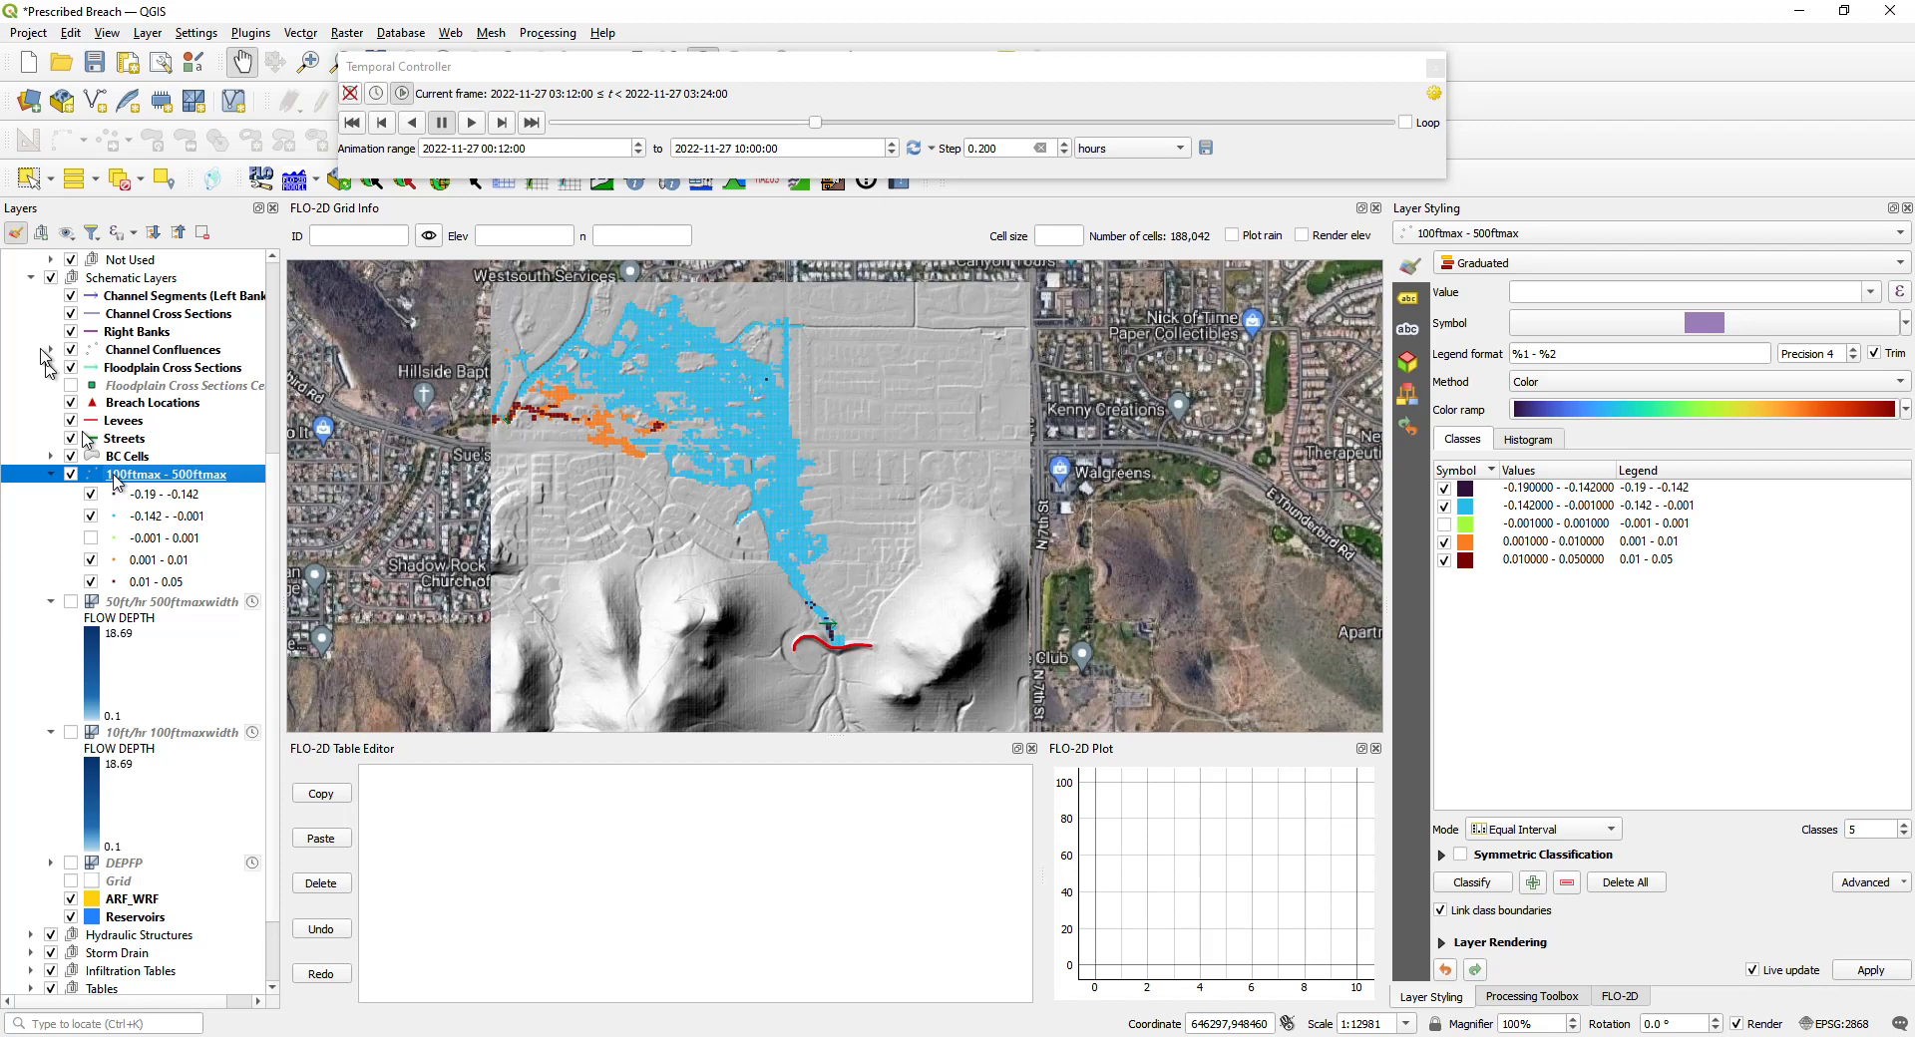
Step: Choose 100ftmax - 500ftmax.OUT from the Export folder as the delimited text source in the Data Source Manager
{"action": "left_click", "coordinate": [32, 101]}
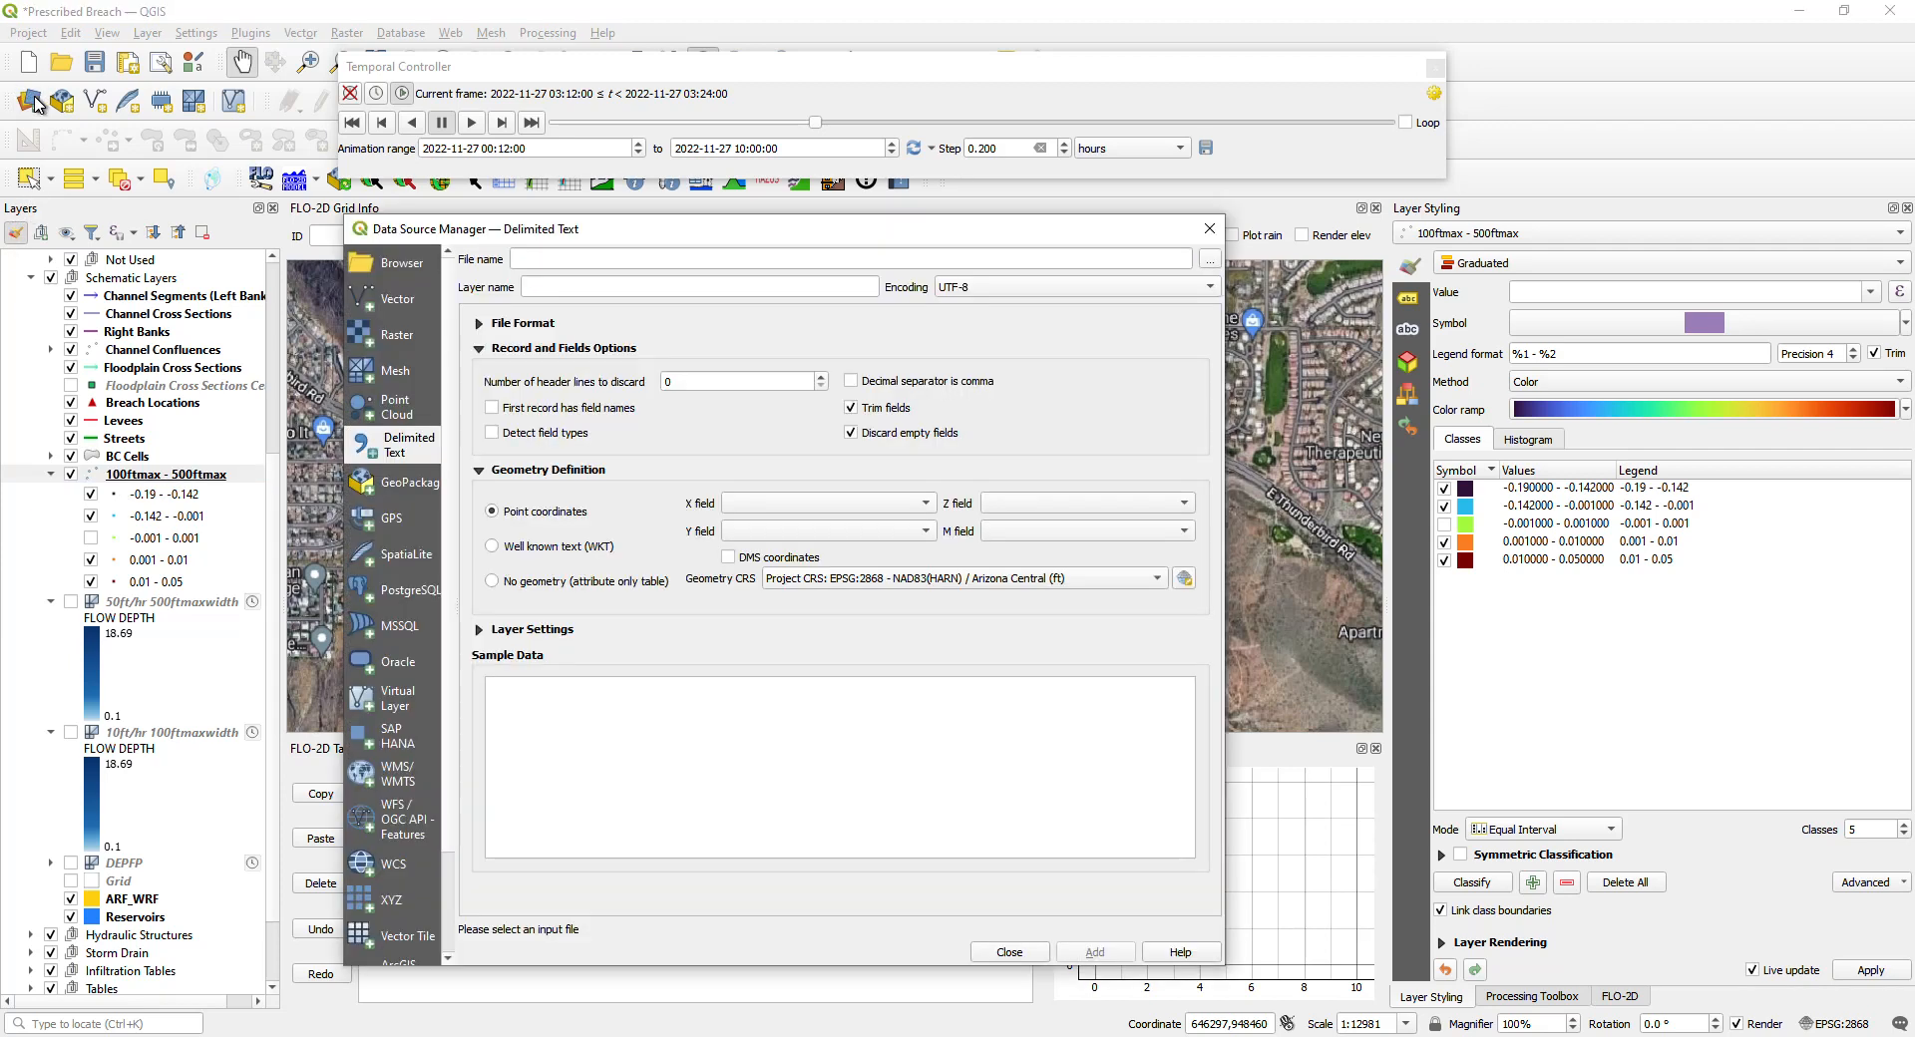
{"action": "left_click", "coordinate": [1208, 259]}
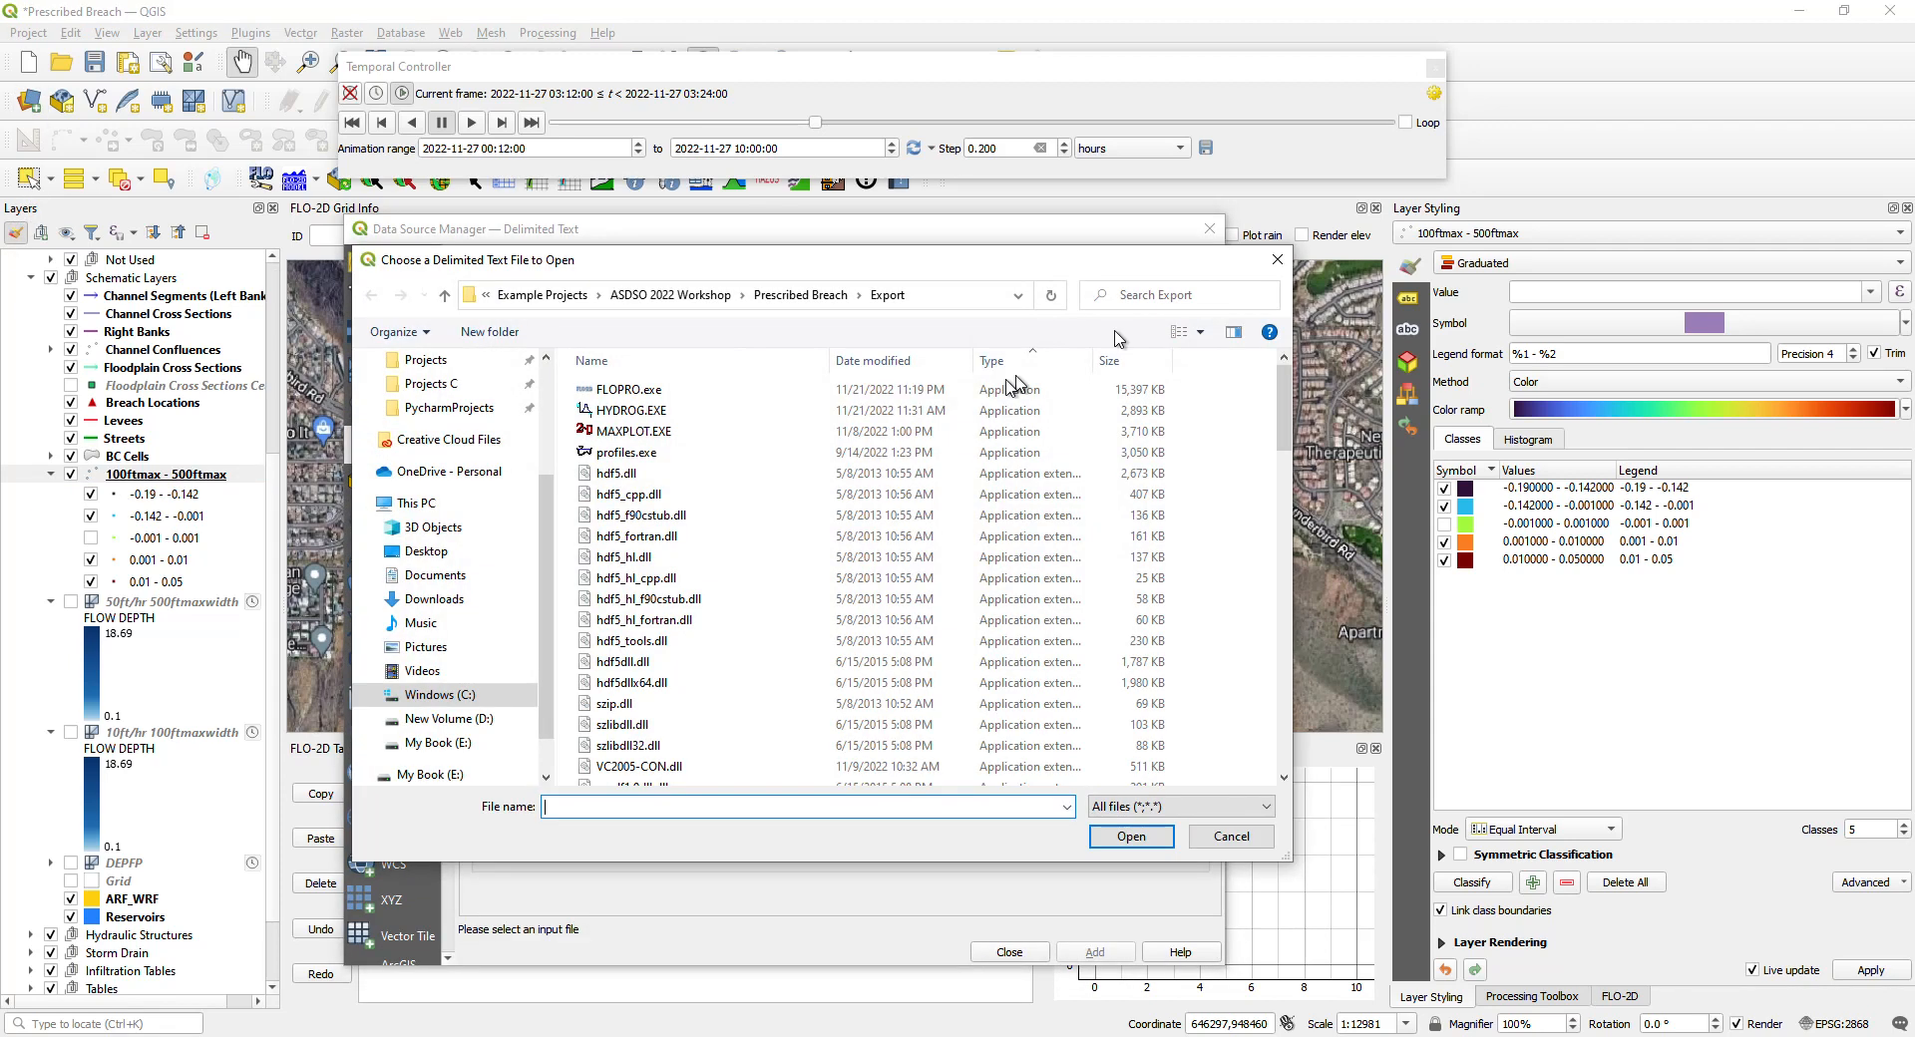
{"action": "left_click", "coordinate": [643, 620]}
{"action": "scroll", "coordinate": [643, 620], "scroll_direction": "down", "scroll_amount": 5}
{"action": "scroll", "coordinate": [643, 646], "scroll_direction": "down", "scroll_amount": 4}
{"action": "left_click", "coordinate": [649, 711]}
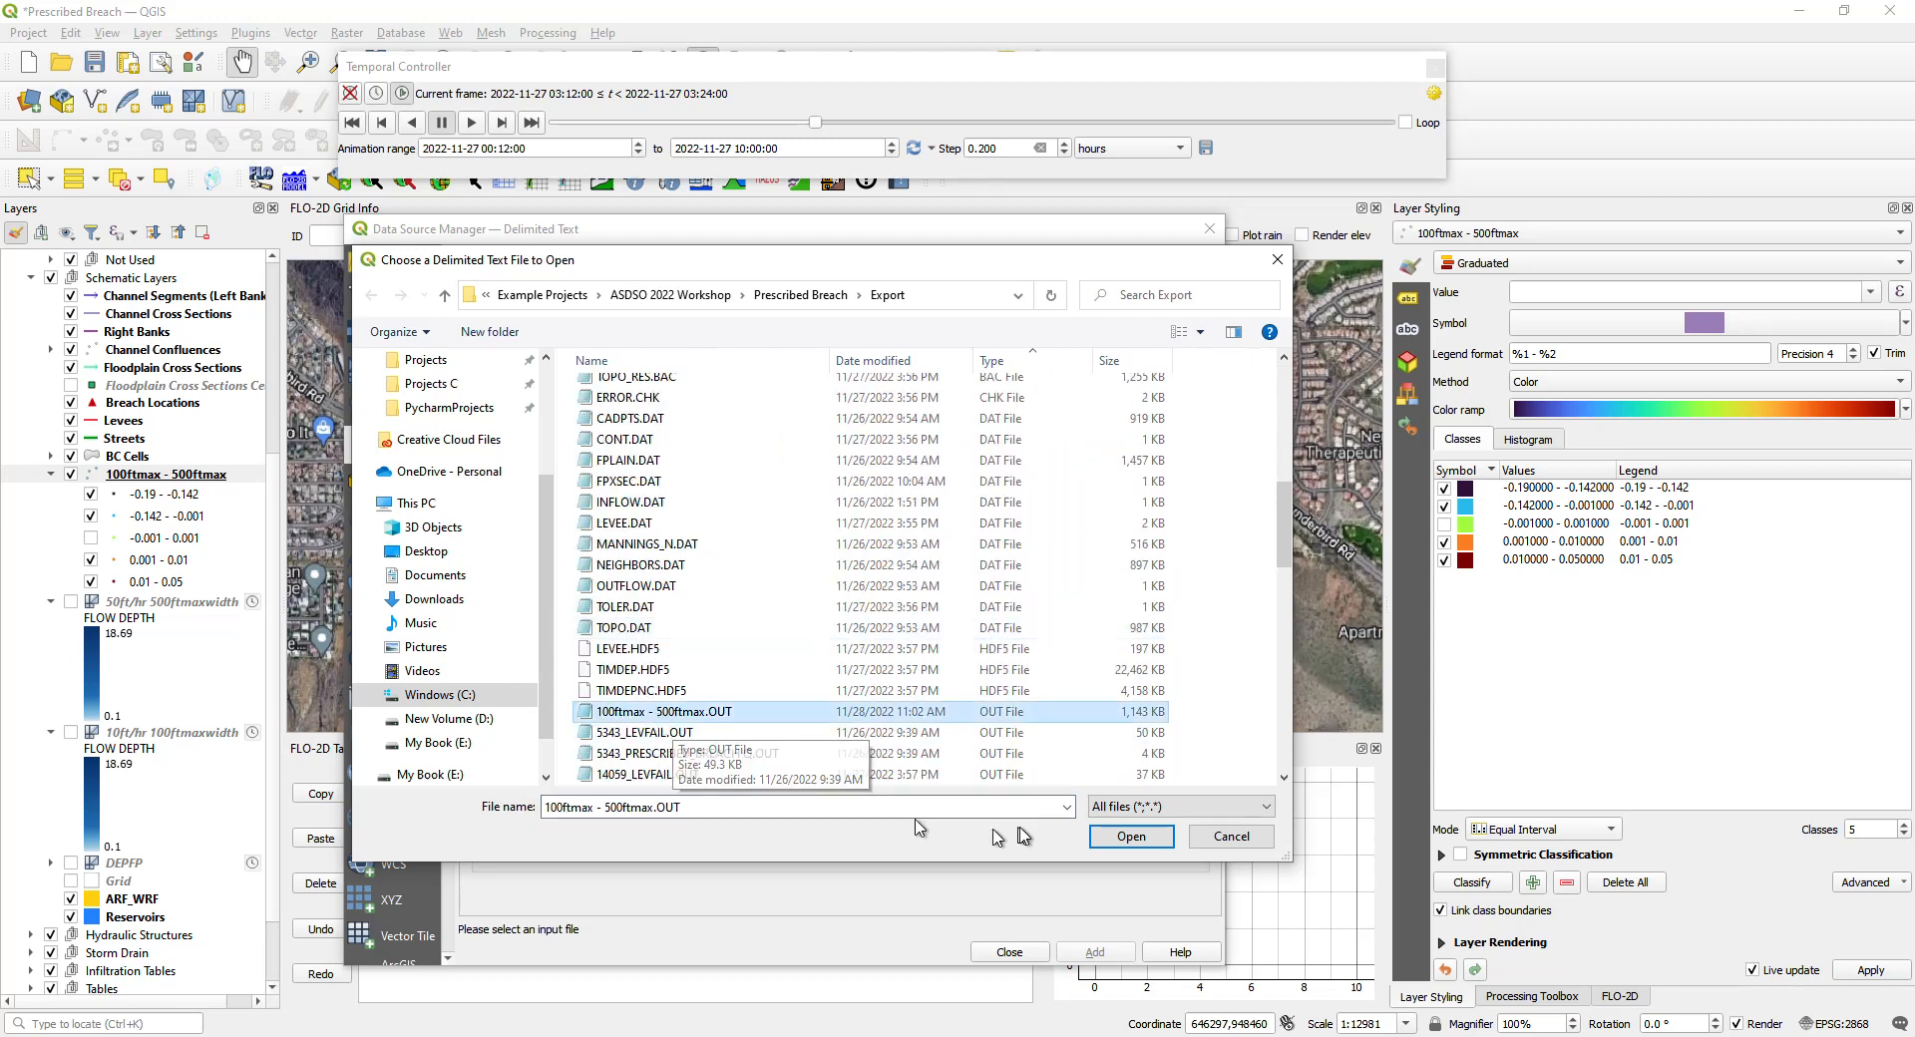
{"action": "left_click", "coordinate": [1129, 837]}
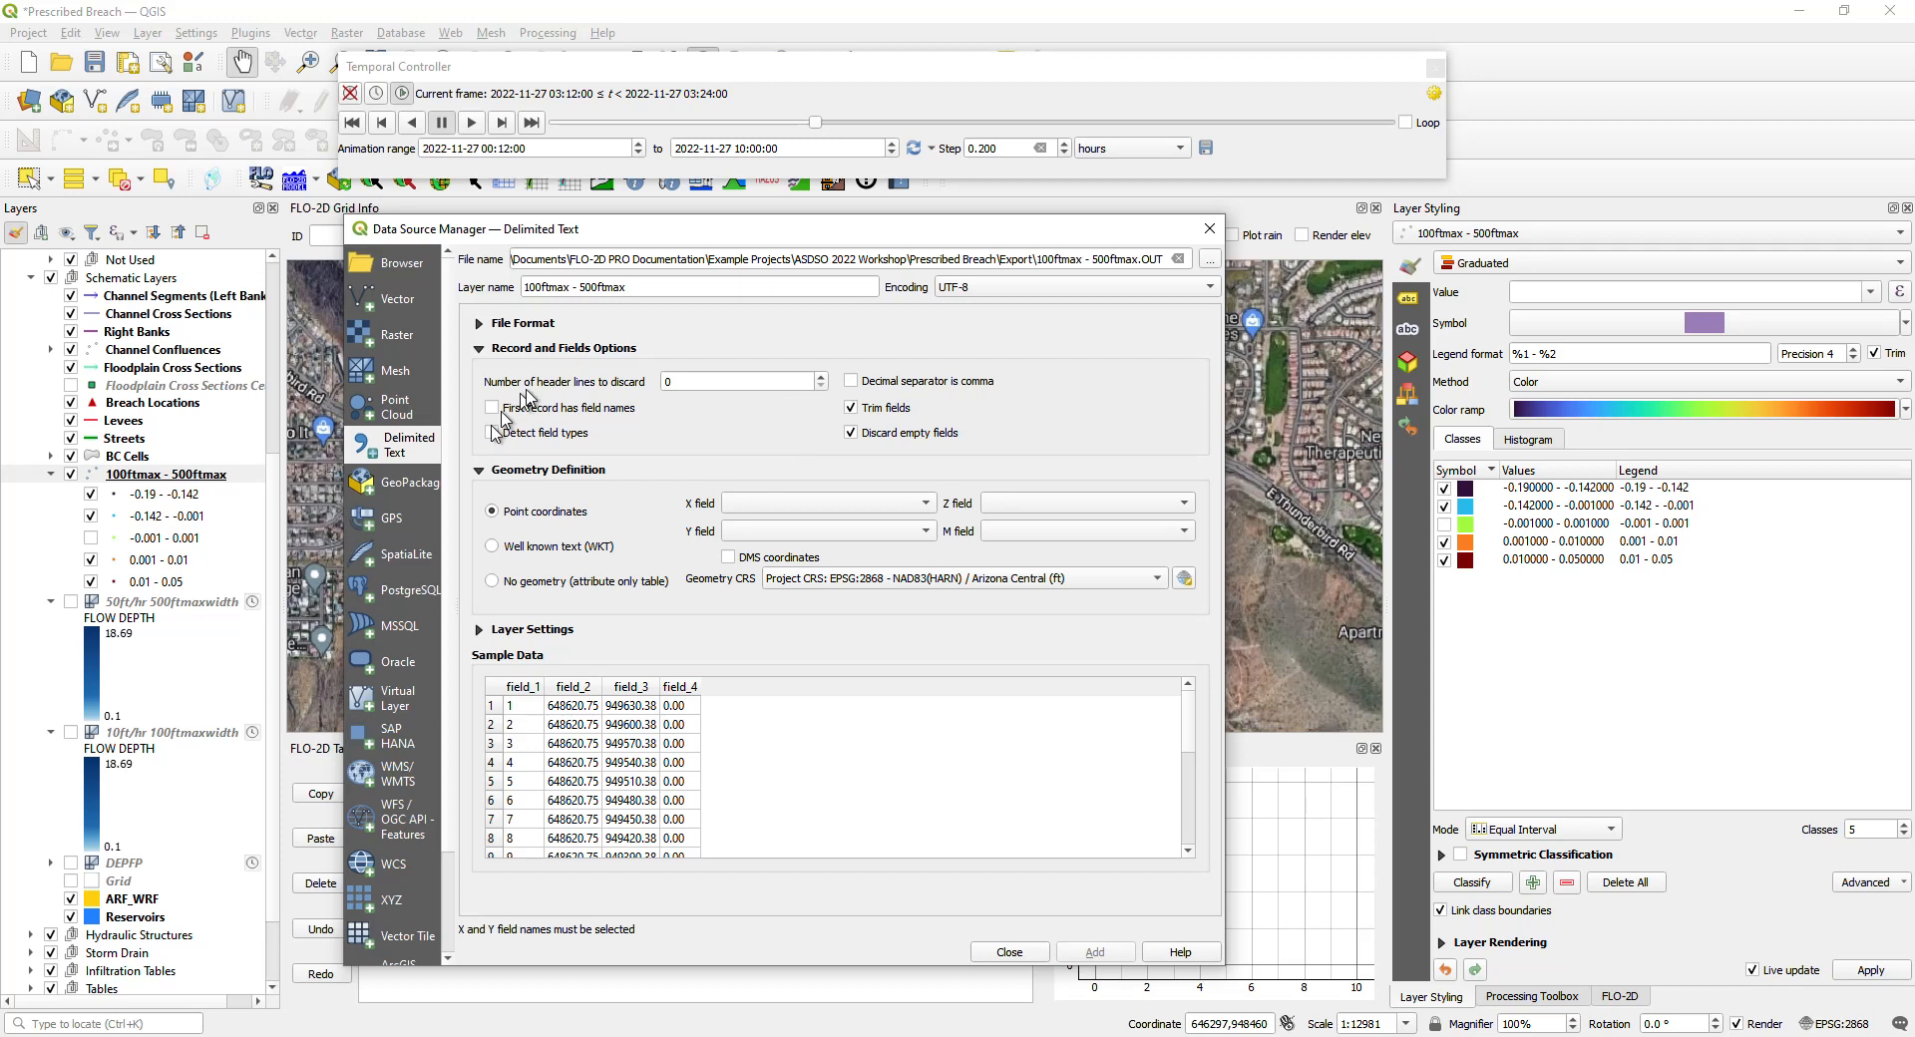
Step: Review the delimited text import's file format delimiters and its header line setting, and collapse both option groups
{"action": "left_click", "coordinate": [479, 325]}
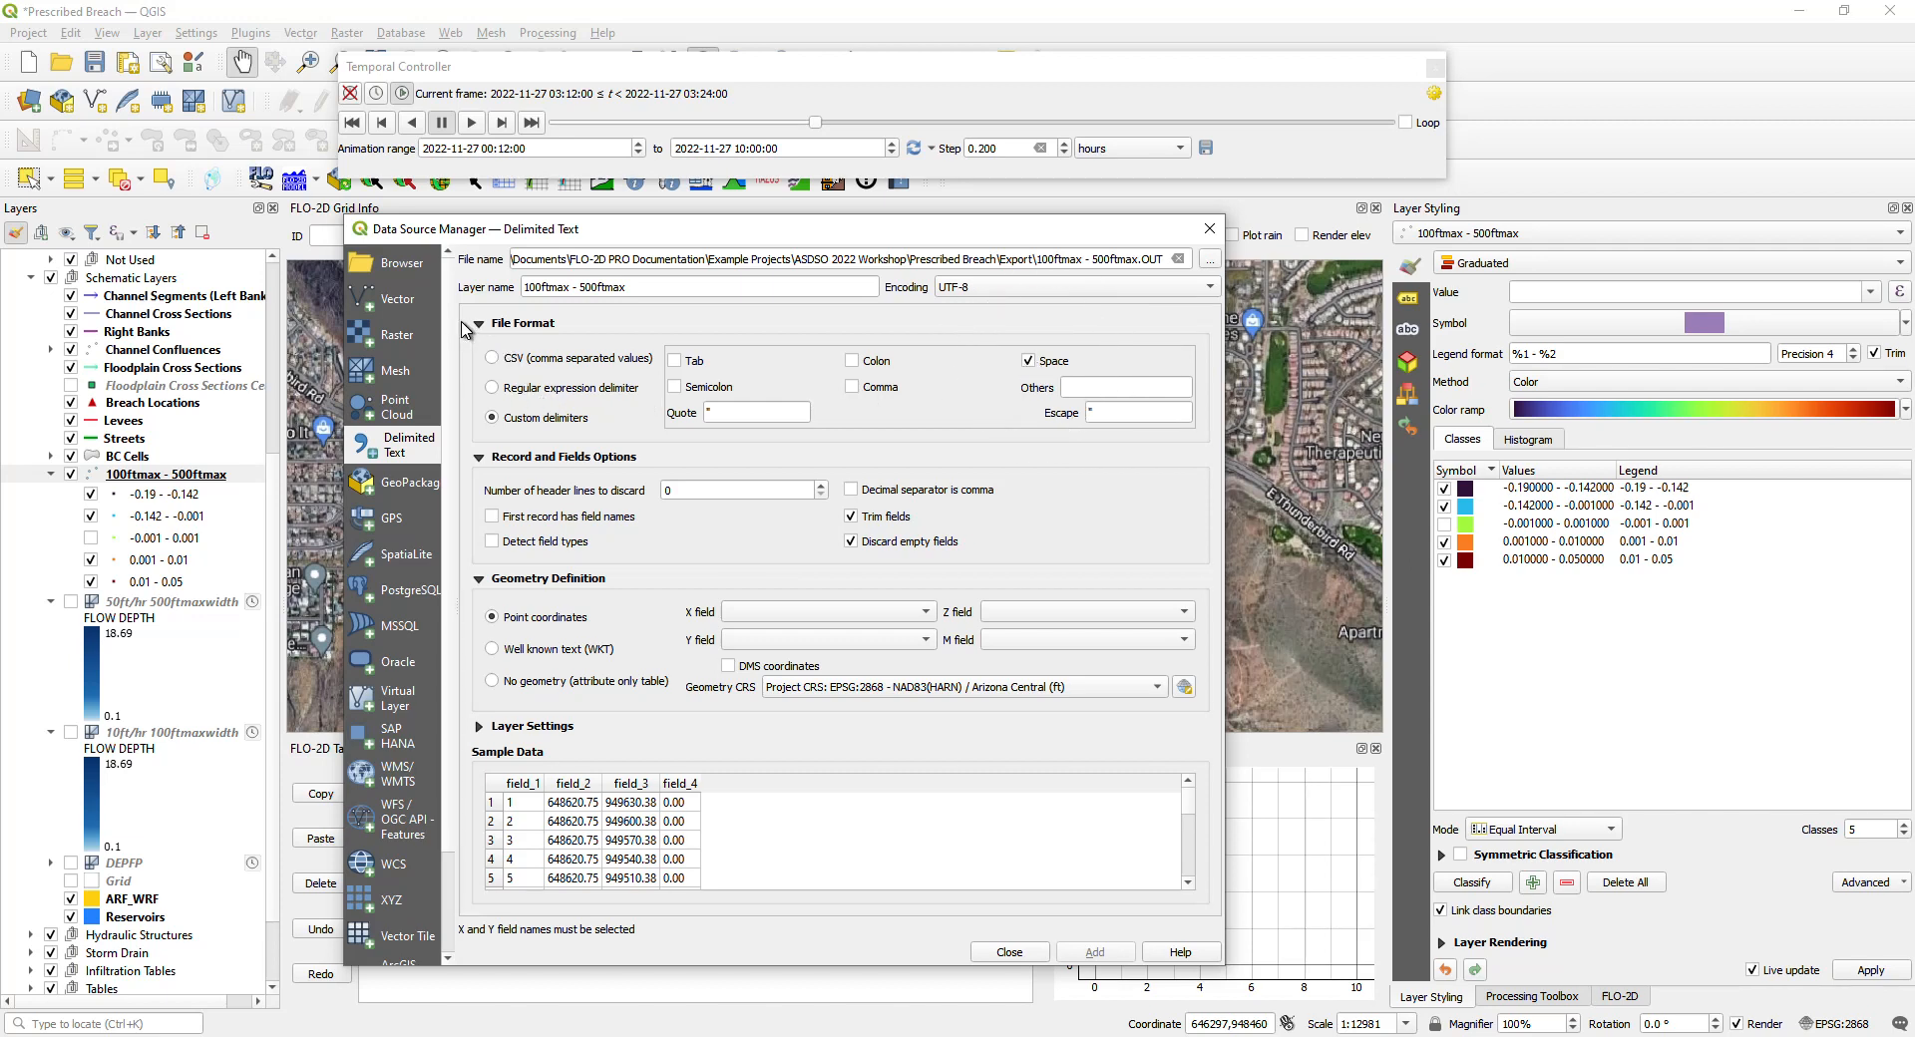
{"action": "left_click", "coordinate": [479, 324]}
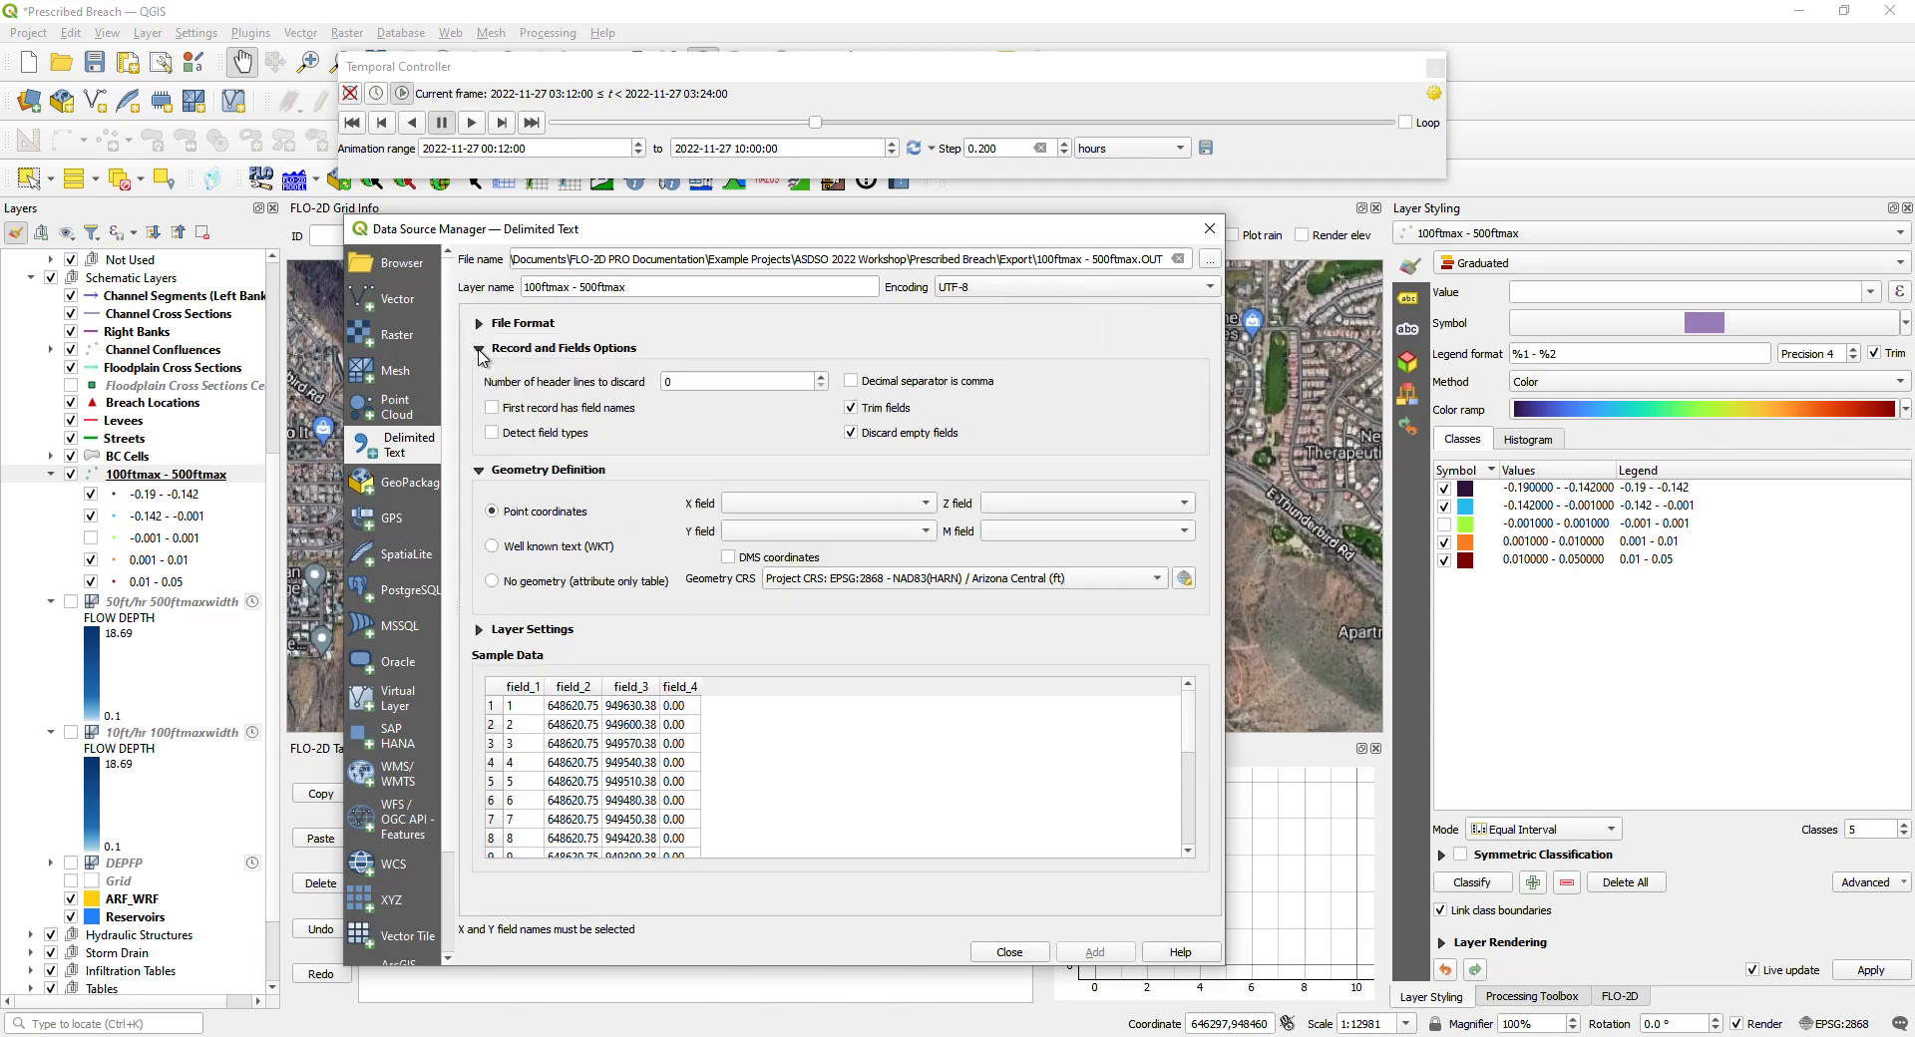
{"action": "double_click", "coordinate": [664, 382]}
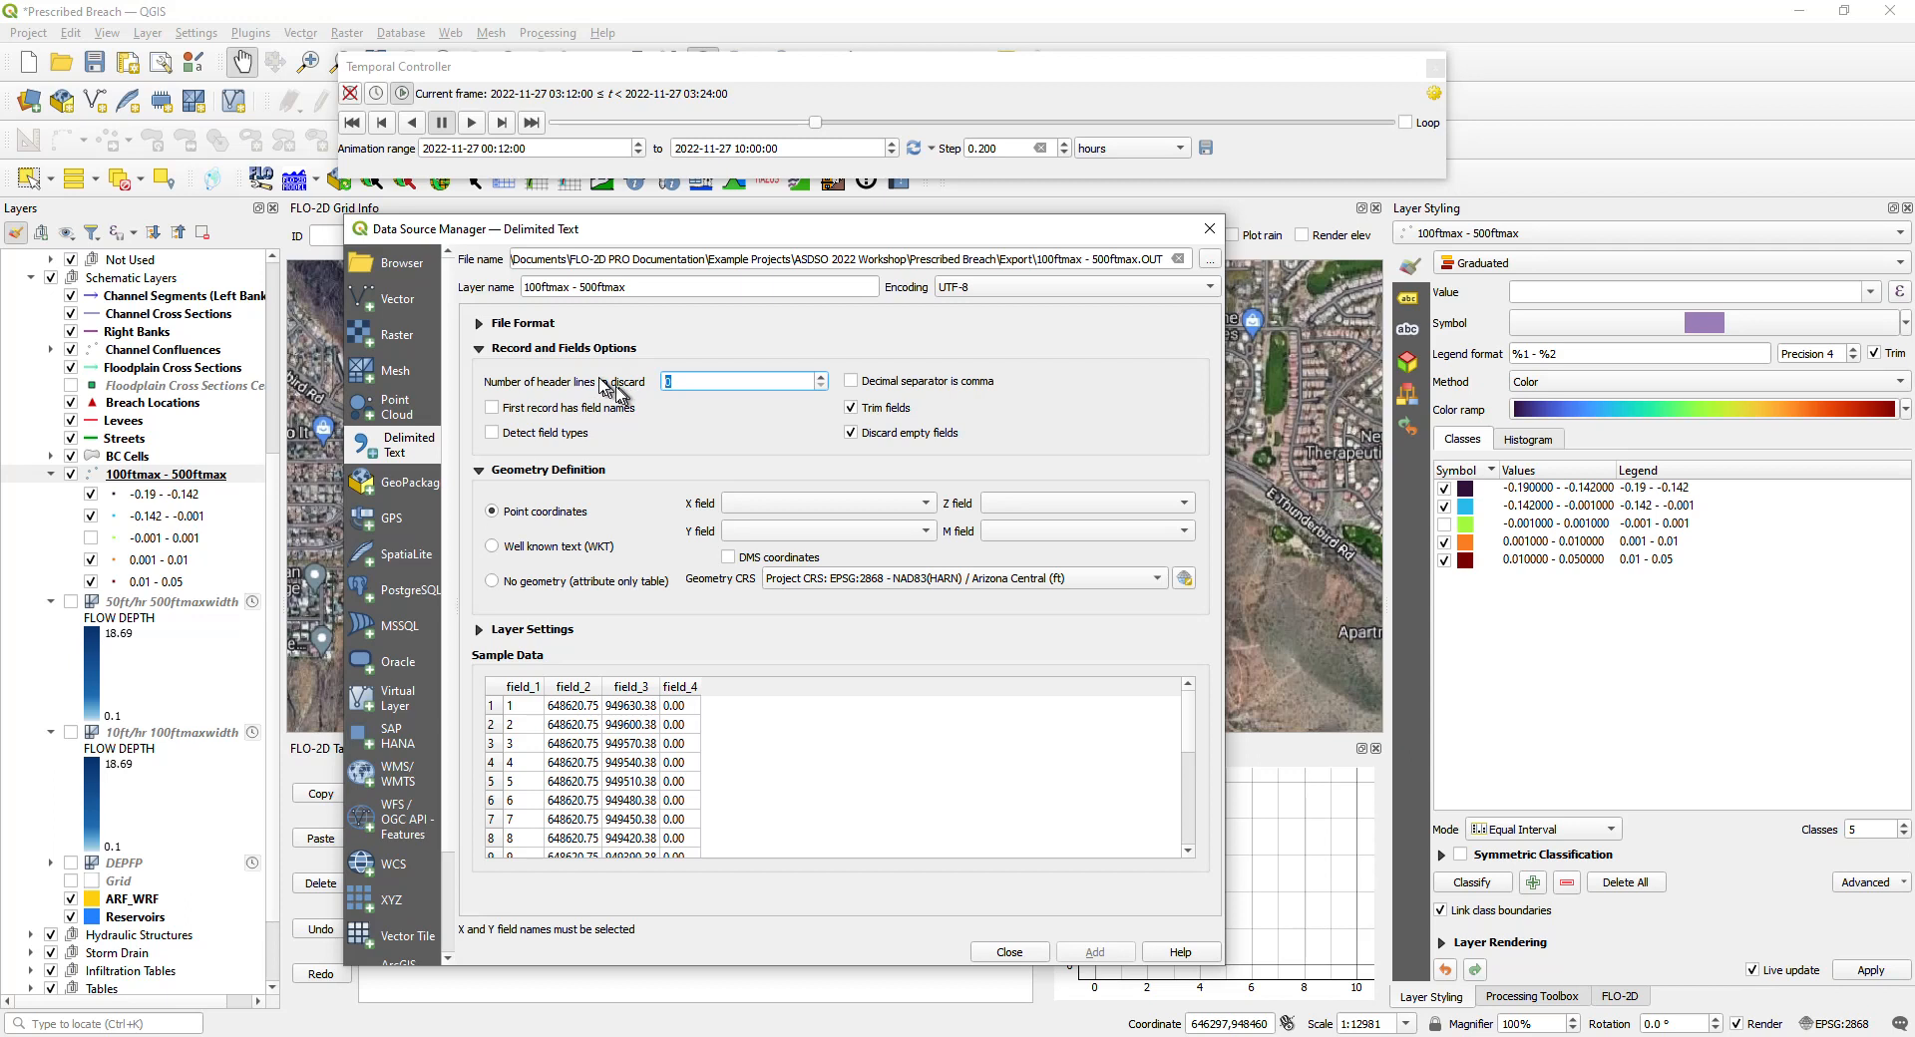
{"action": "left_click", "coordinate": [615, 386]}
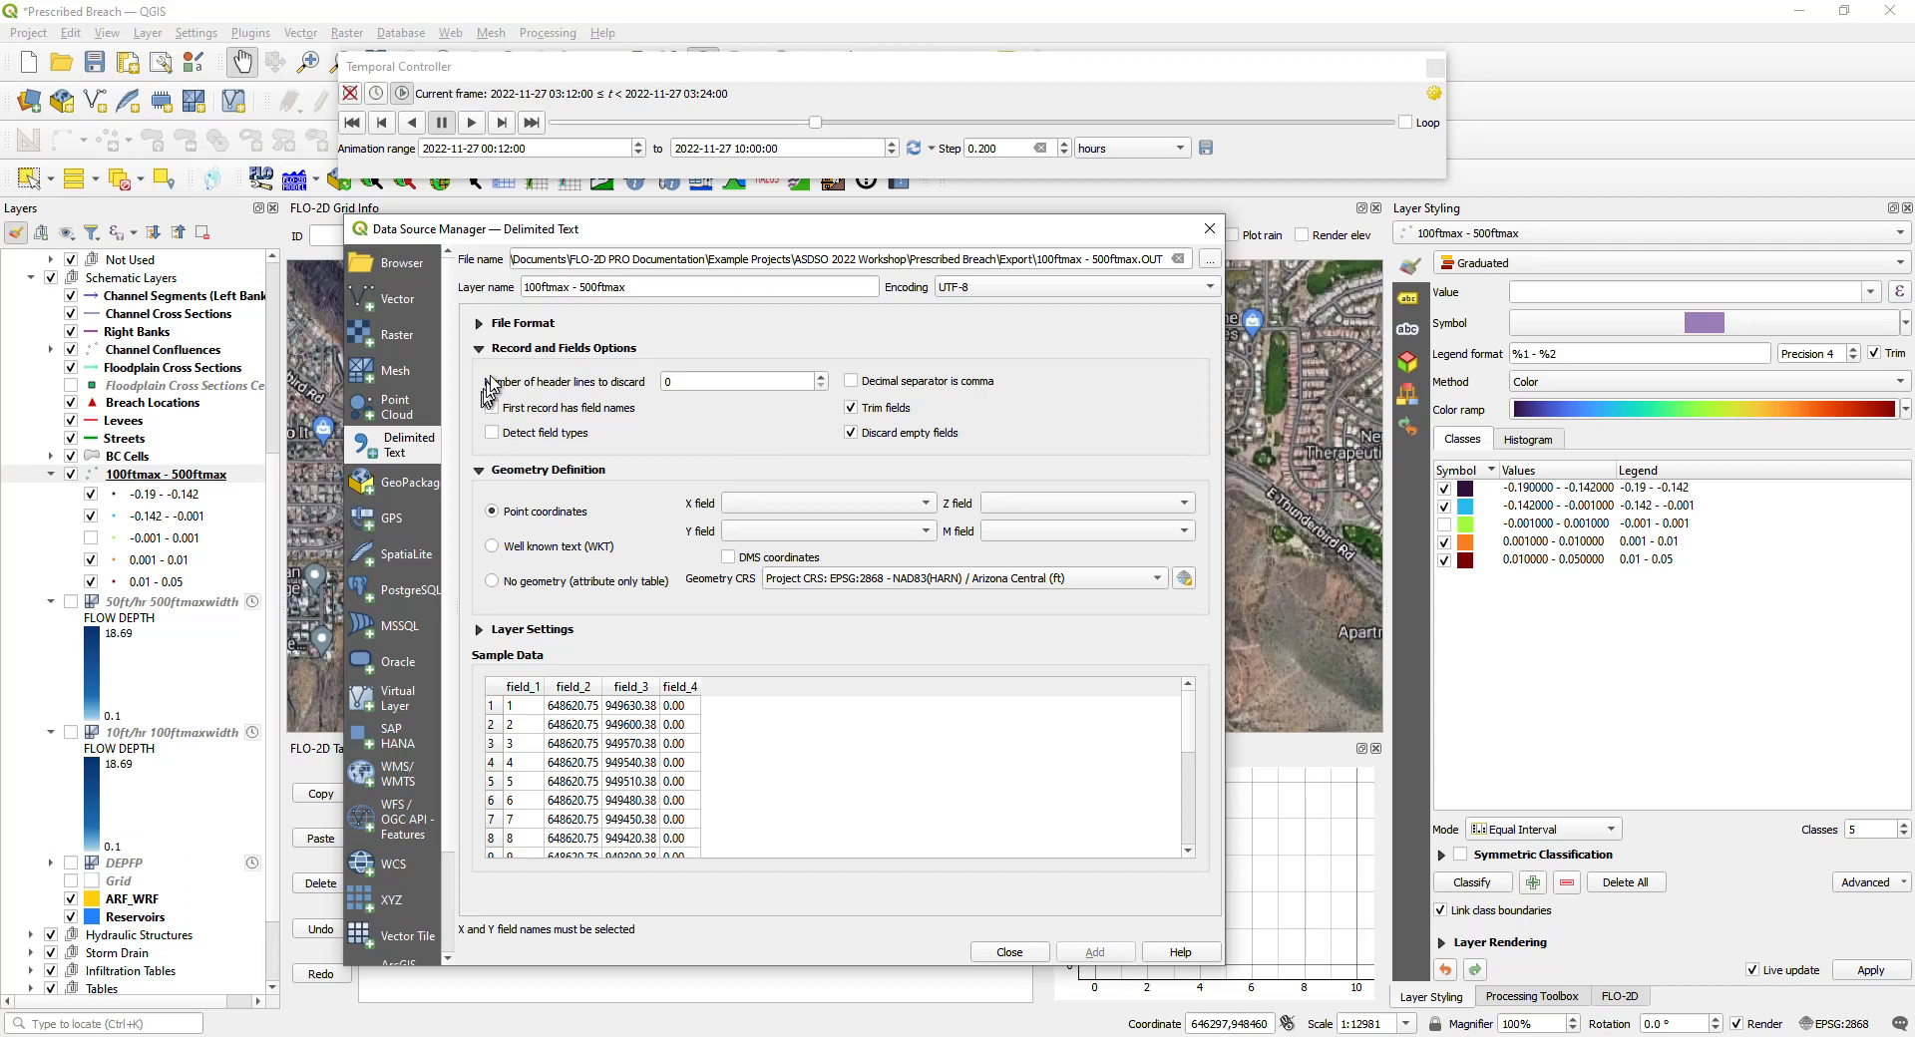
{"action": "left_click", "coordinate": [480, 348]}
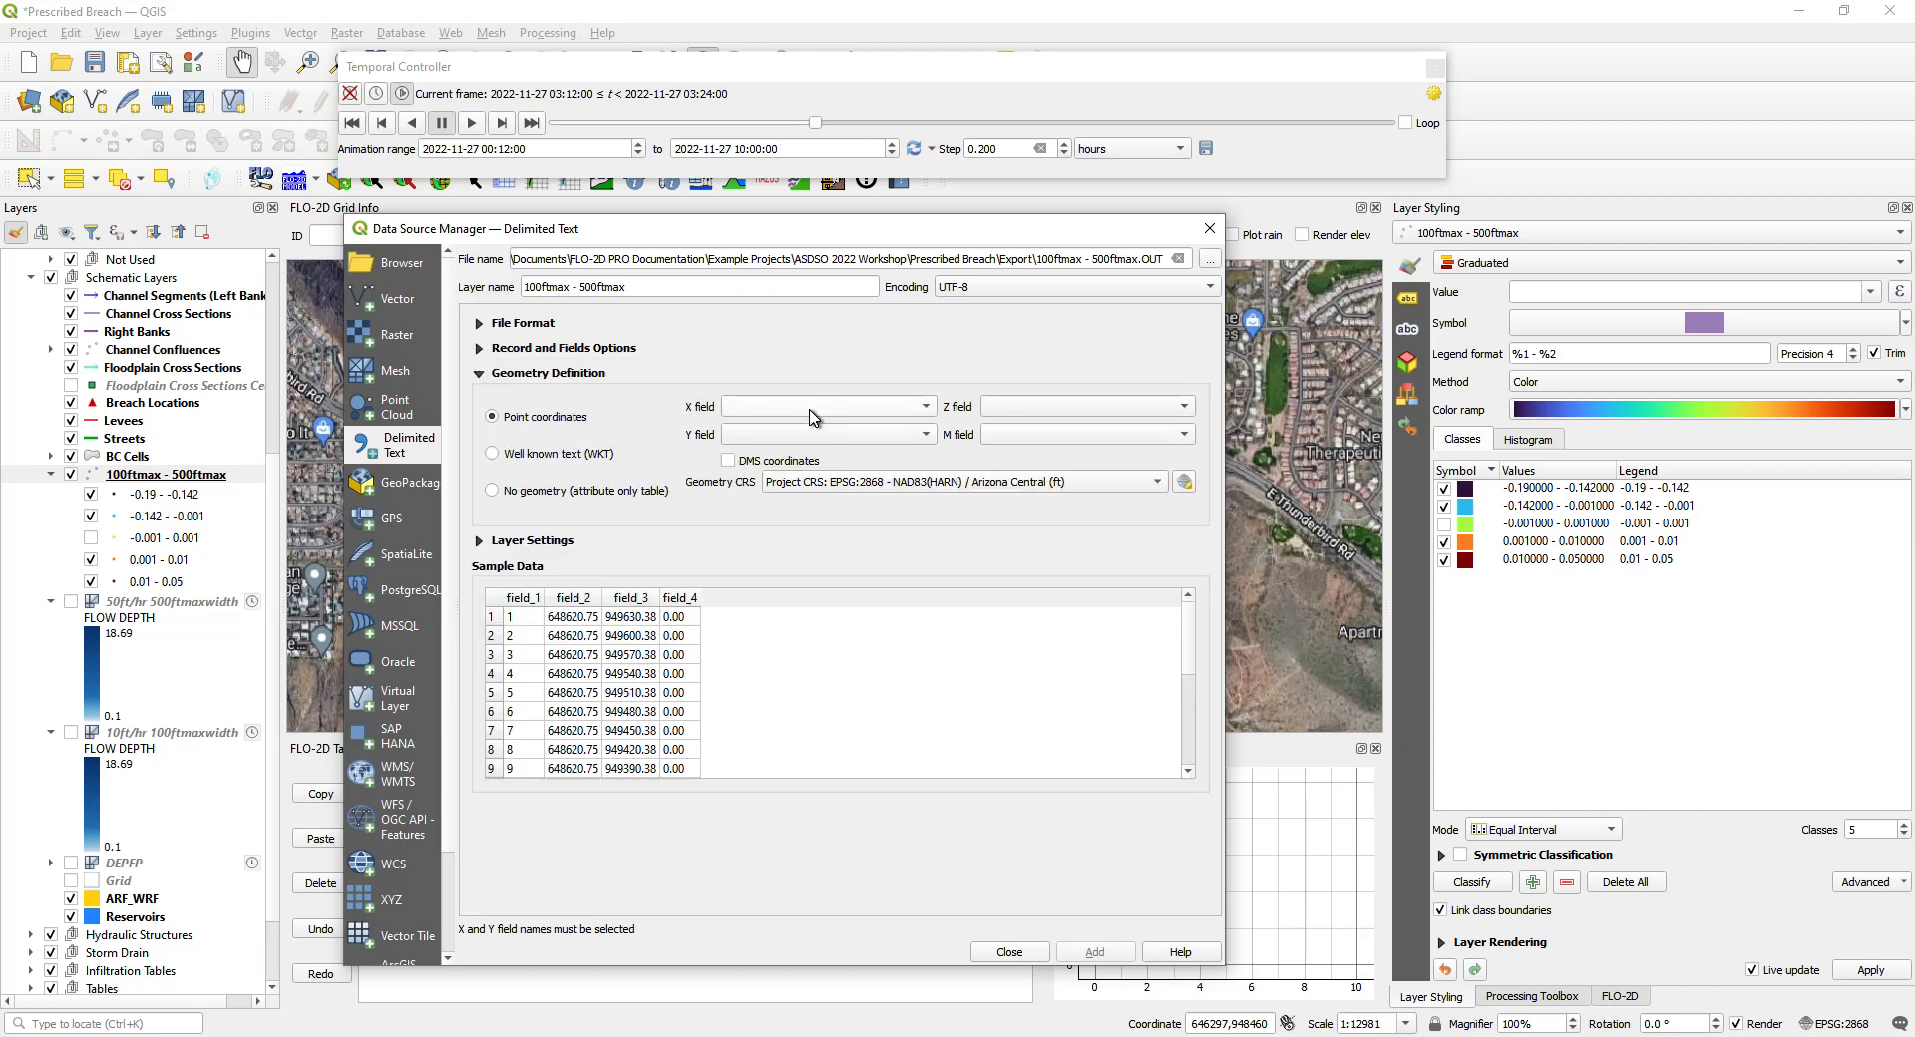
Step: Assign field_2 as the X field and field_3 as the Y field, and close the Data Source Manager without adding the layer
{"action": "left_click", "coordinate": [812, 407]}
{"action": "left_click", "coordinate": [806, 429]}
{"action": "left_click", "coordinate": [807, 436]}
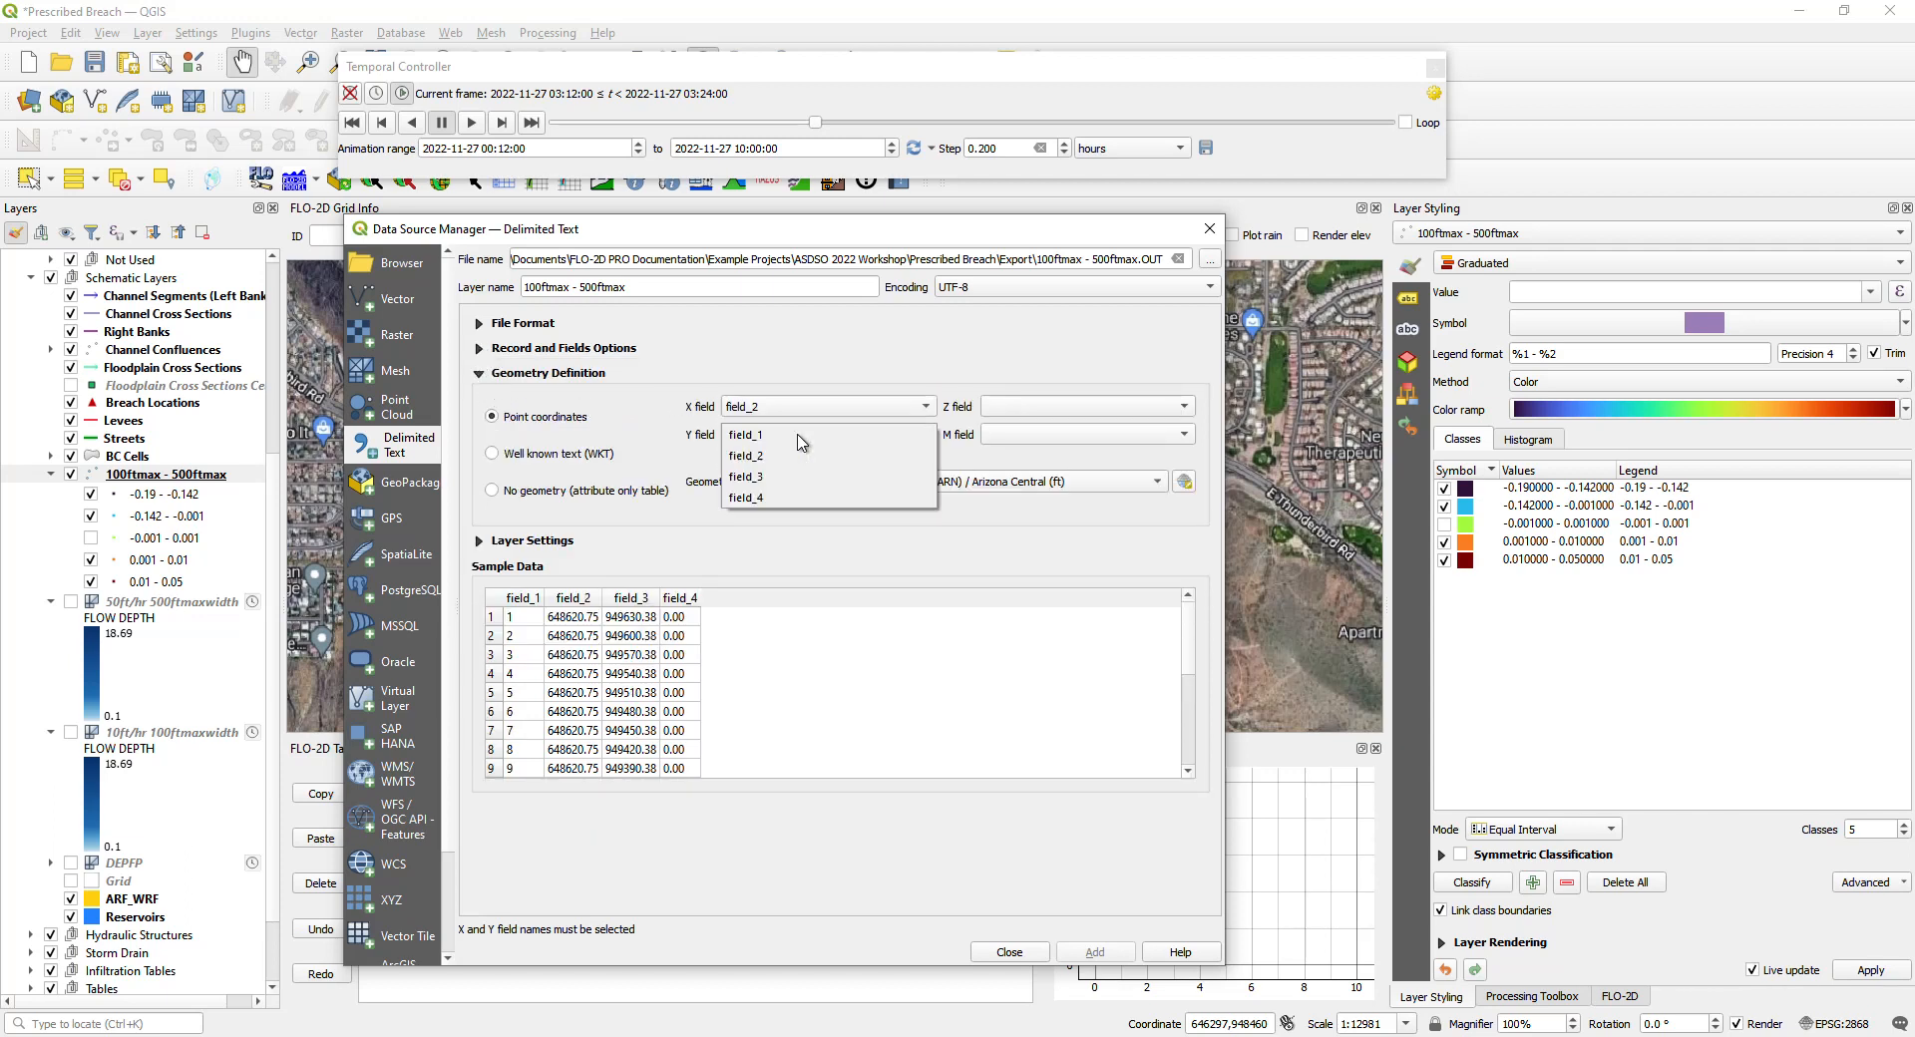
{"action": "left_click", "coordinate": [785, 477]}
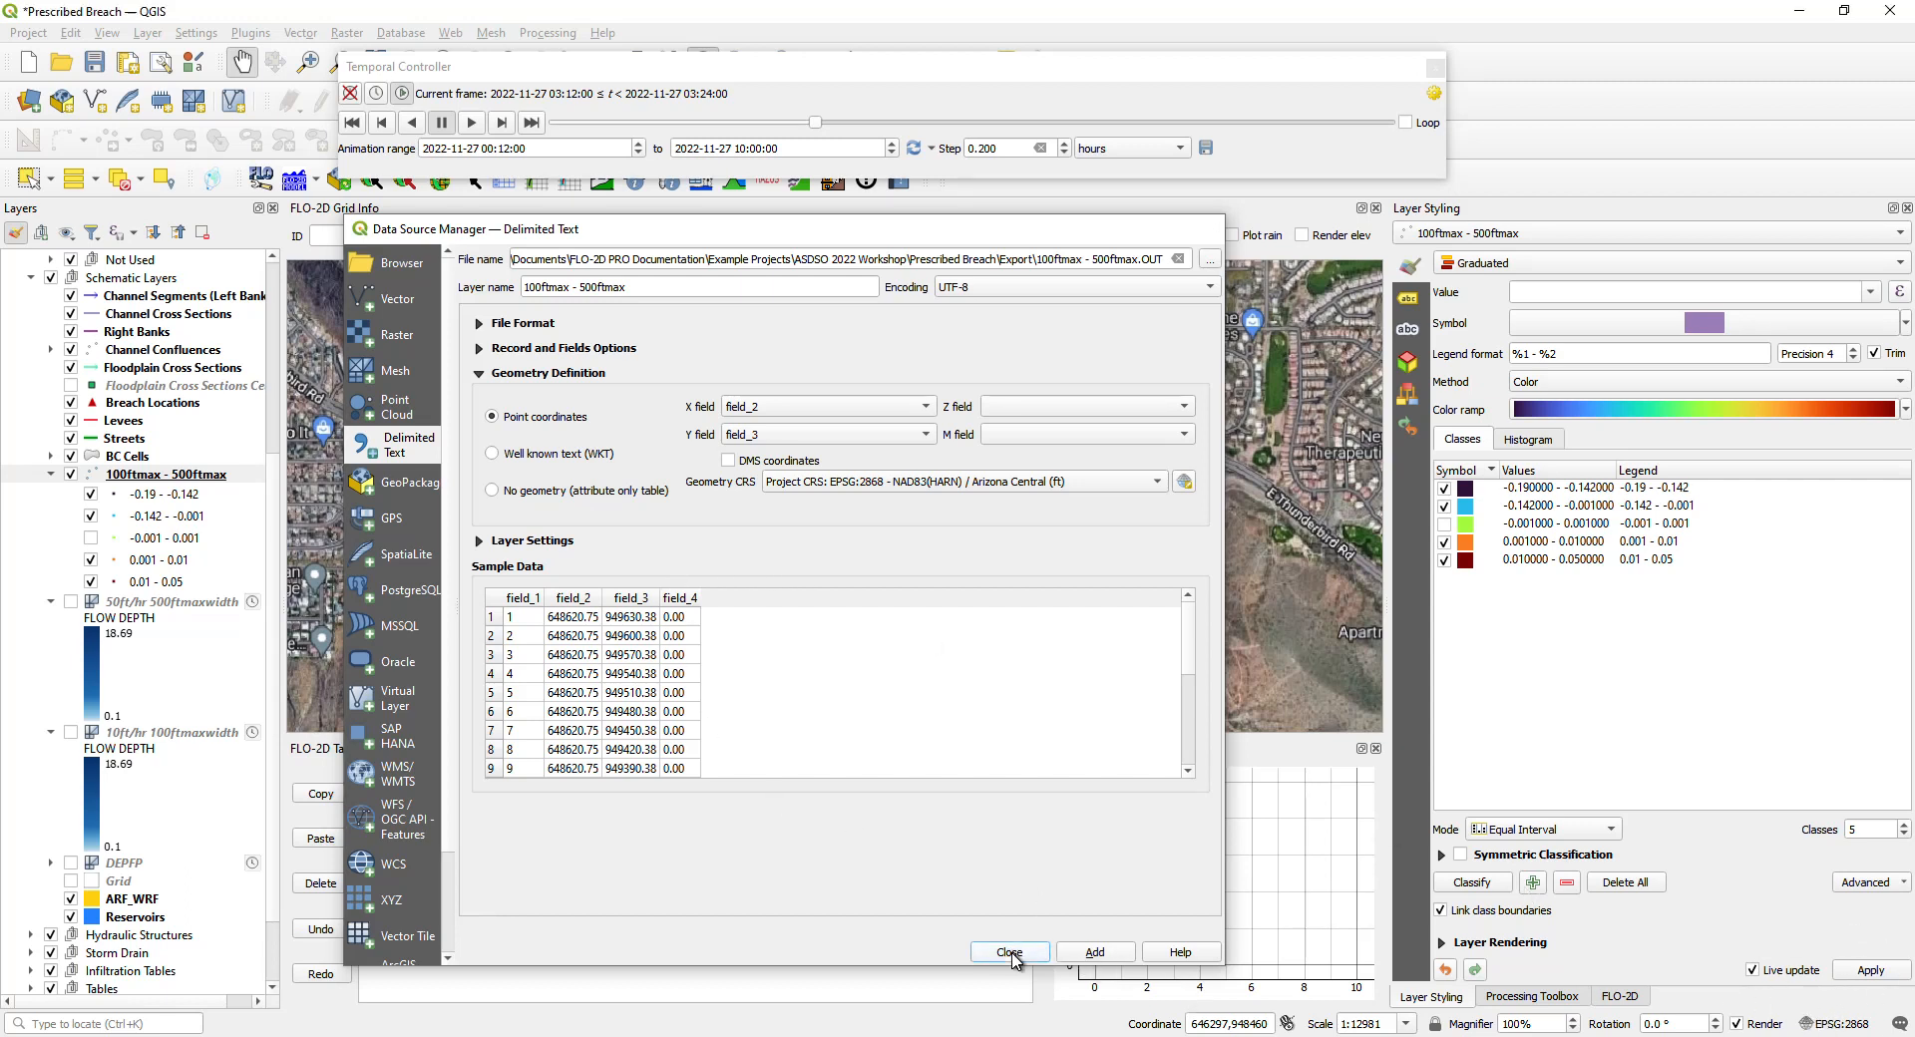
{"action": "left_click", "coordinate": [1009, 952]}
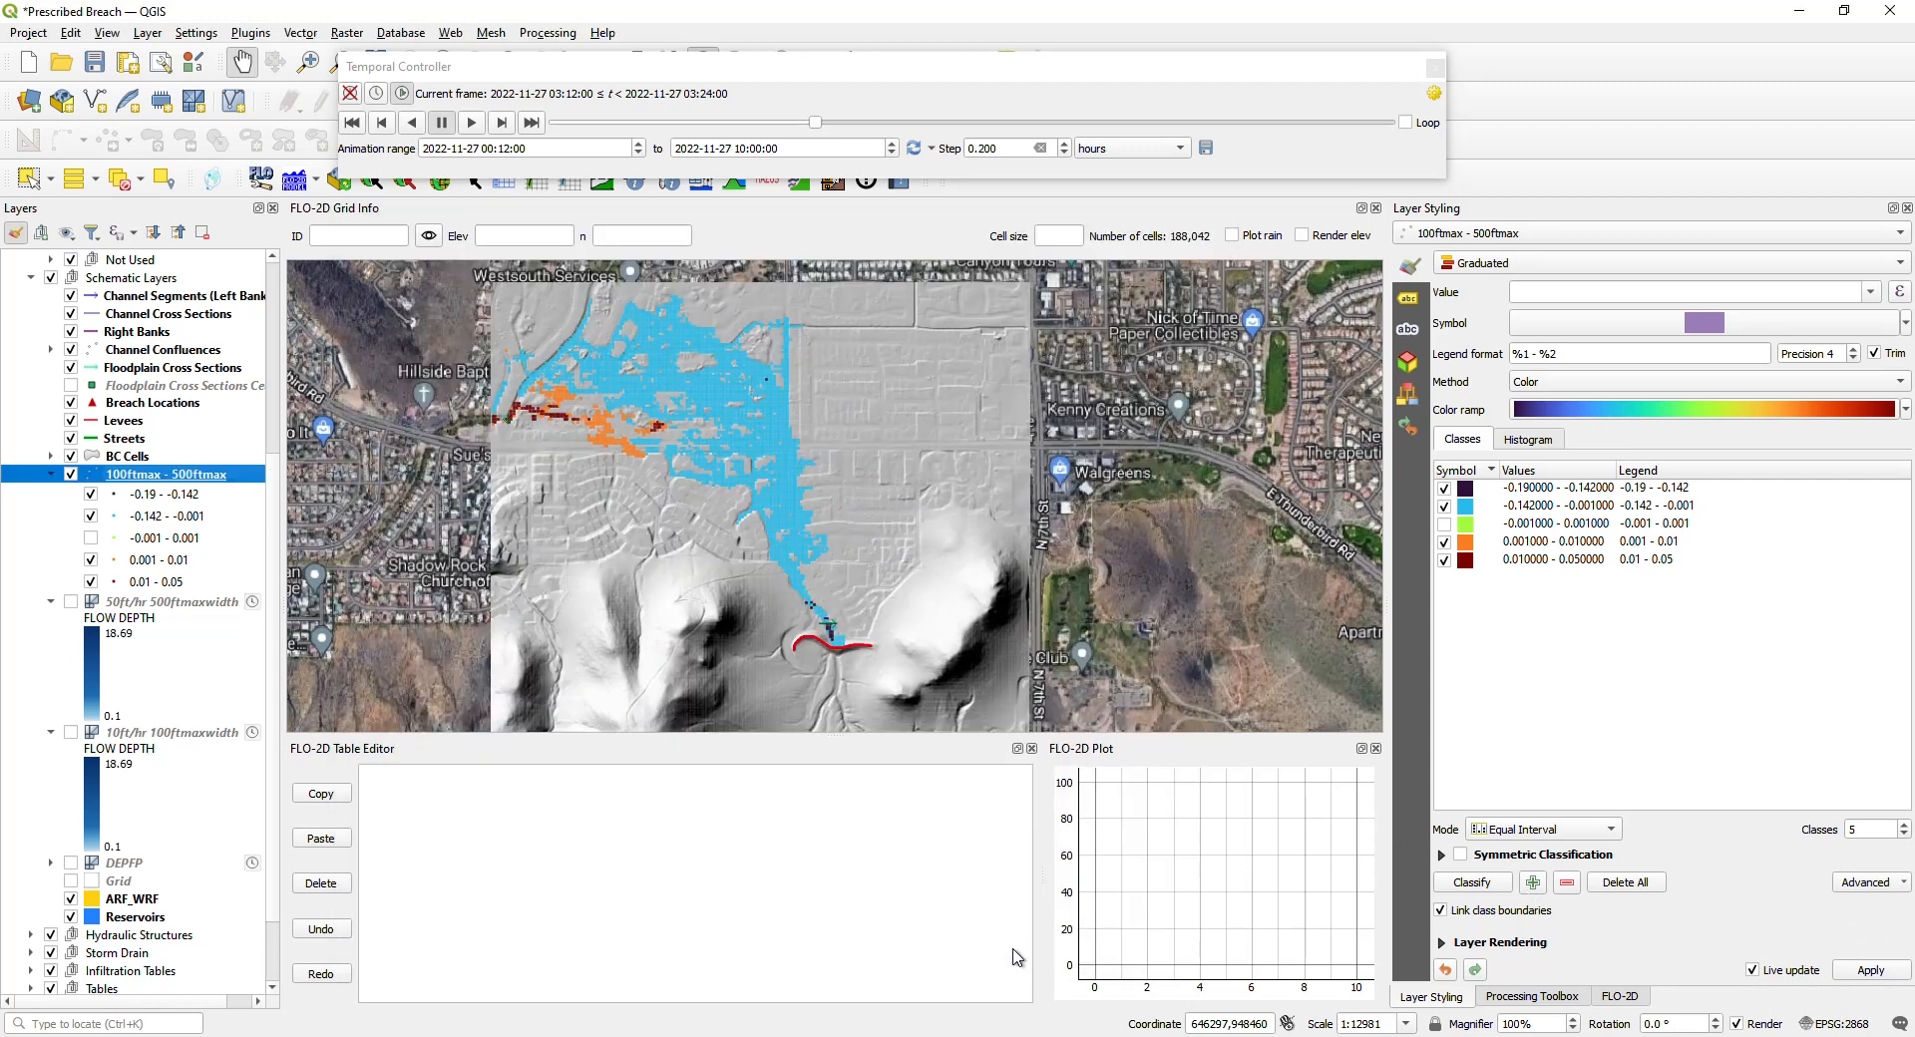
Step: Switch the 100ftmax - 500ftmax layer's symbology to Single Symbol and select its Simple Marker for editing
{"action": "left_click", "coordinate": [155, 483]}
{"action": "left_click", "coordinate": [1502, 267]}
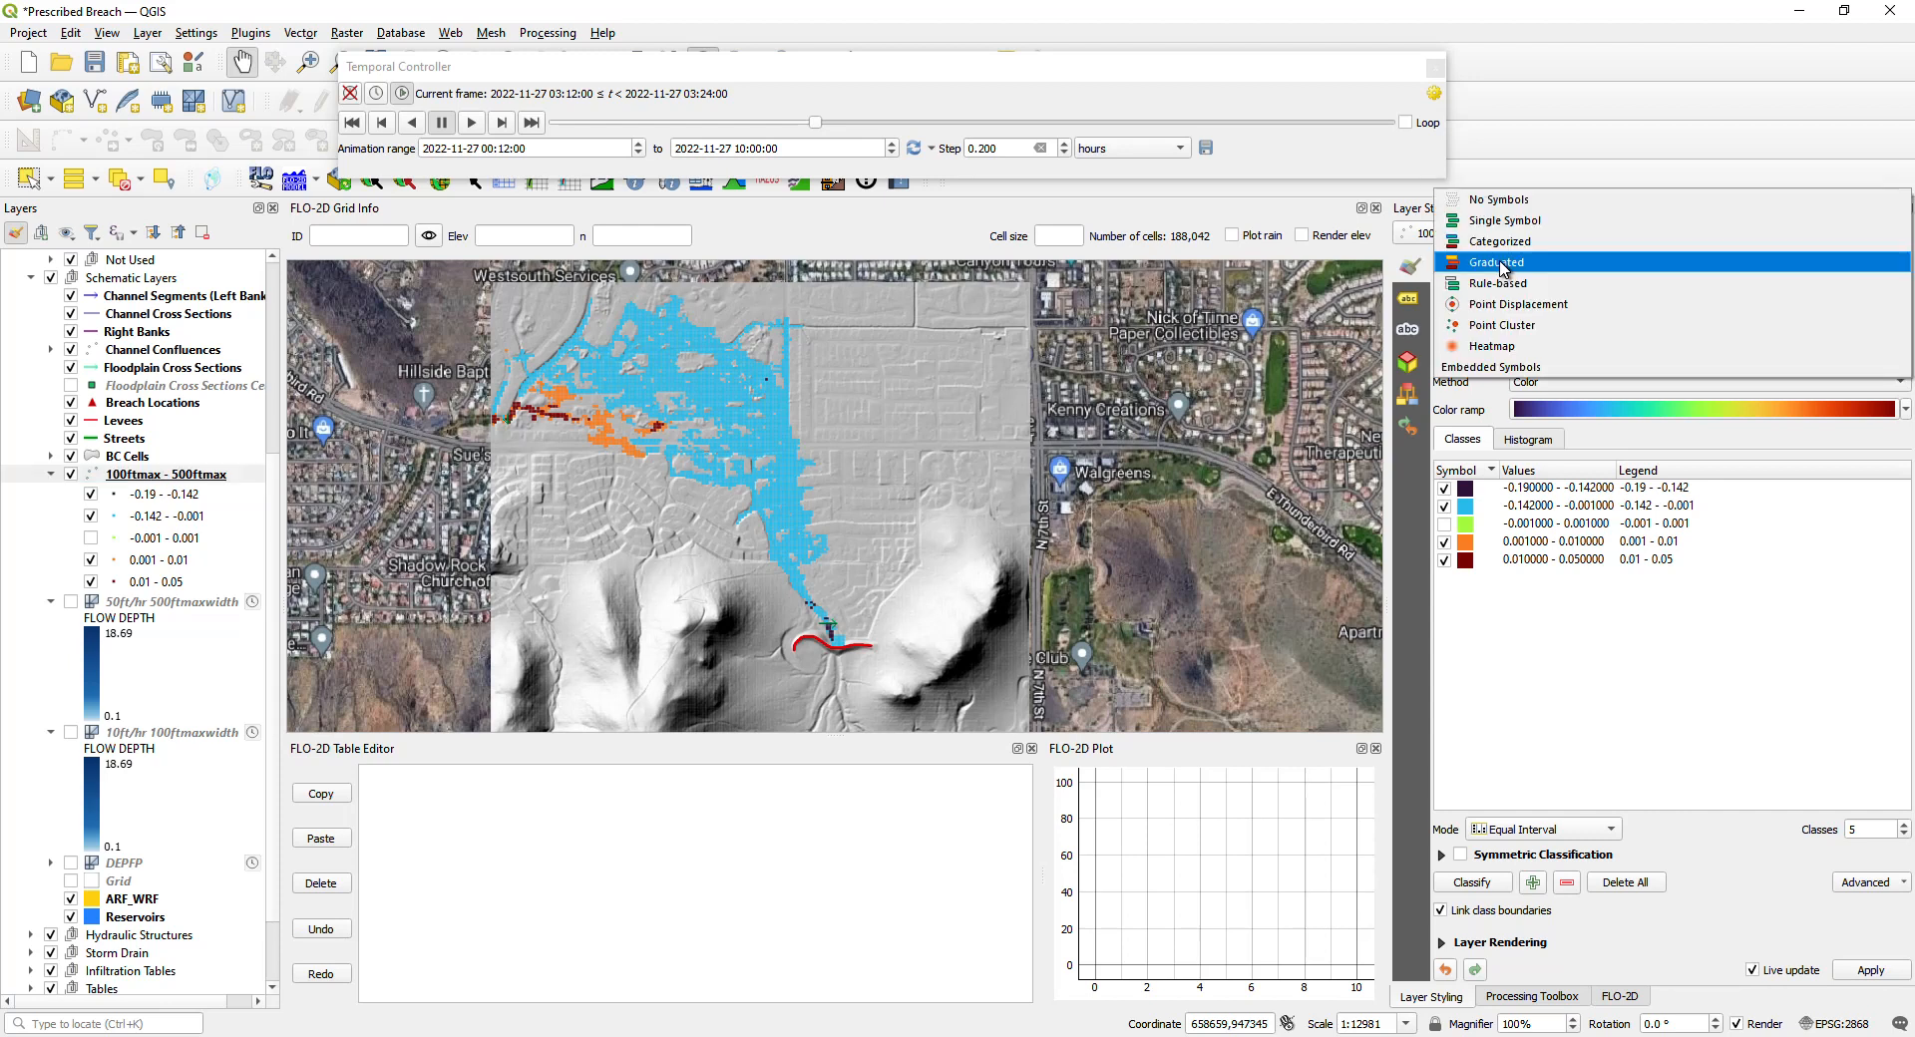
{"action": "left_click", "coordinate": [1490, 217]}
{"action": "left_click", "coordinate": [1647, 311]}
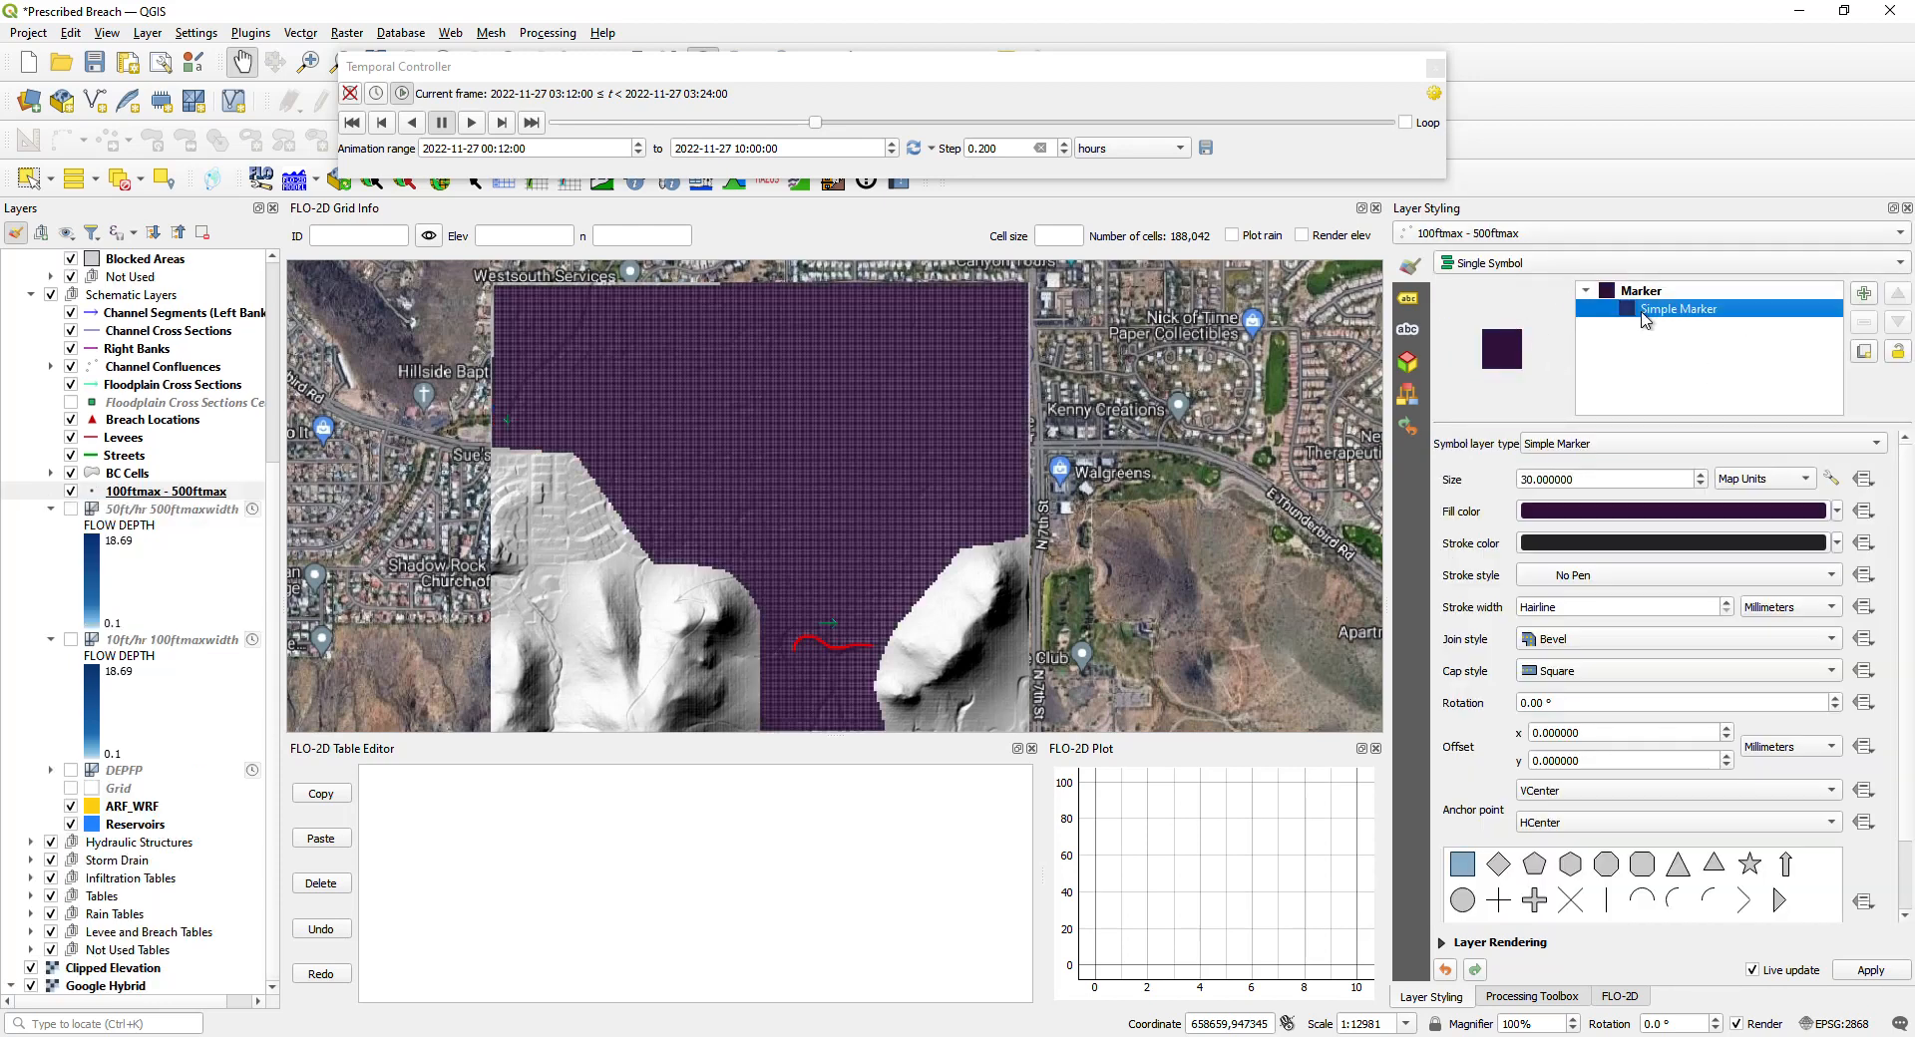
Step: Set the simple marker's stroke style to No Pen and its shape to square, and copy the size value of 30 map units
{"action": "left_click", "coordinate": [1564, 574]}
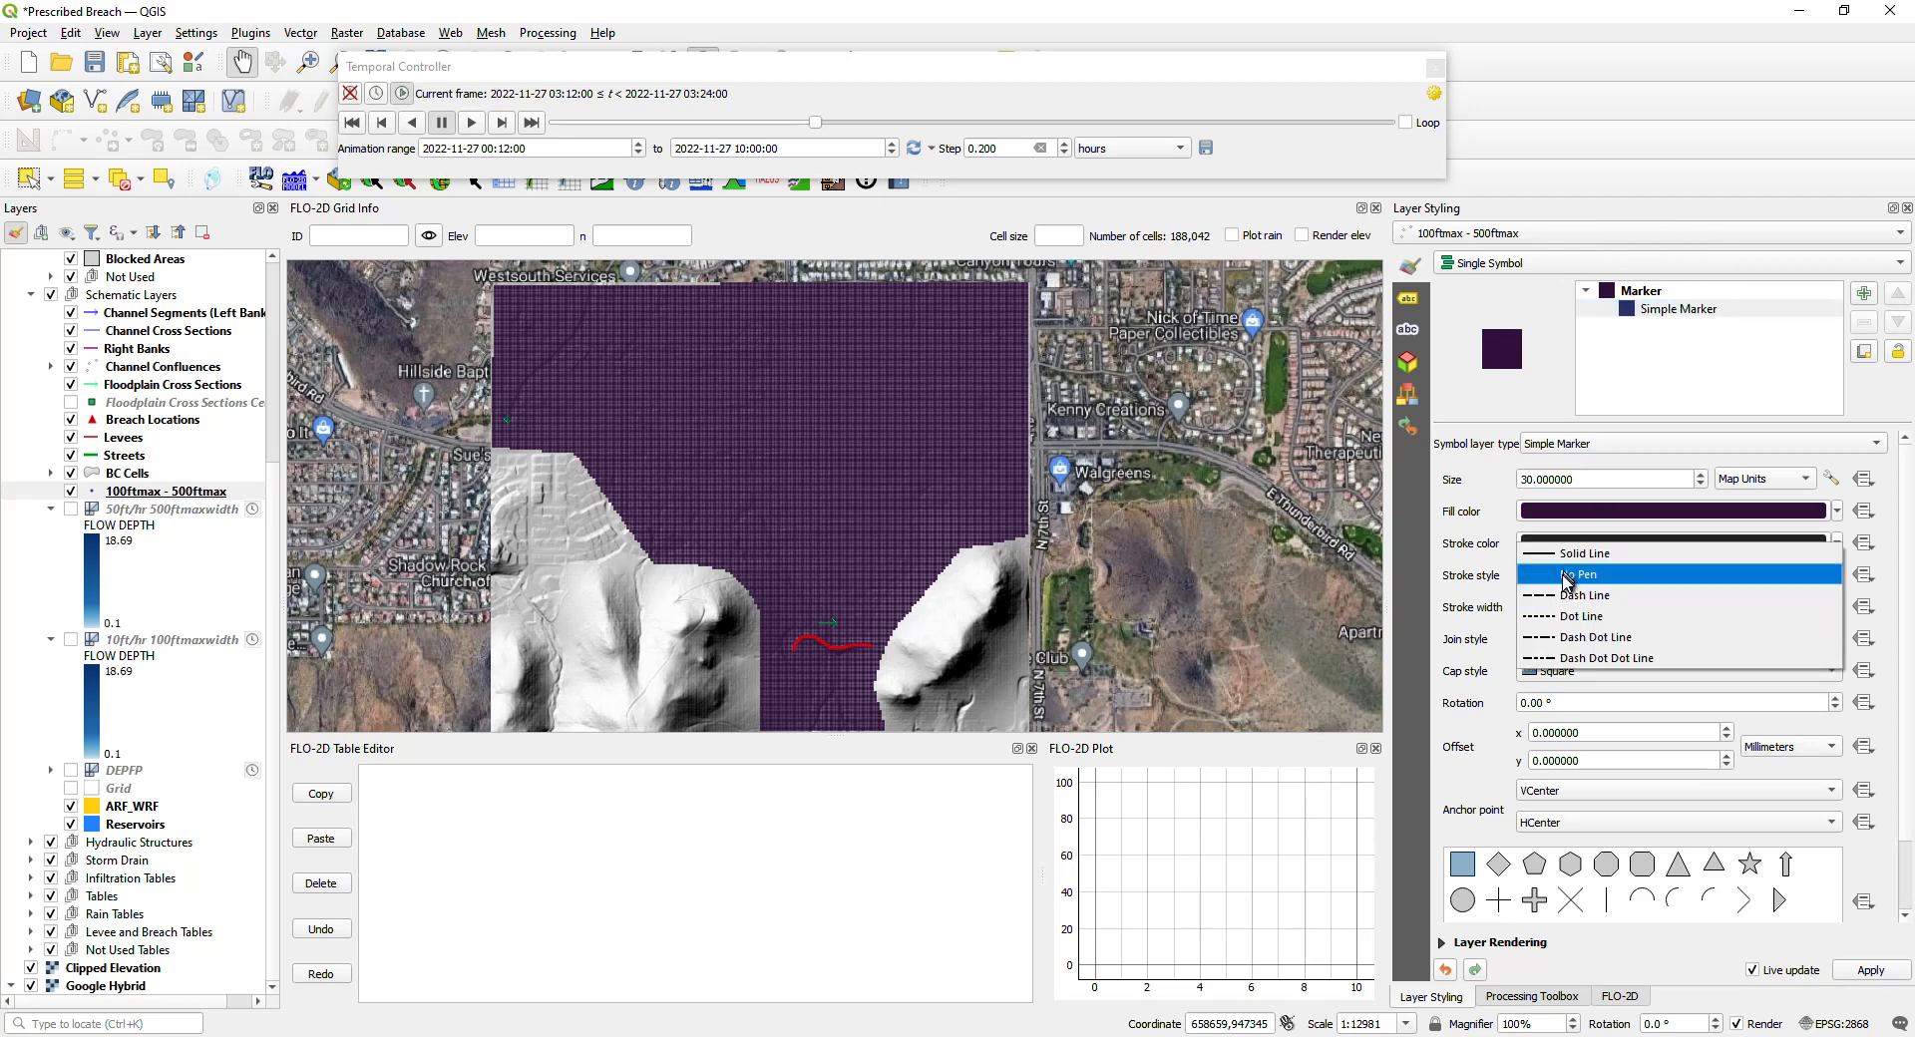
{"action": "left_click", "coordinate": [1565, 578]}
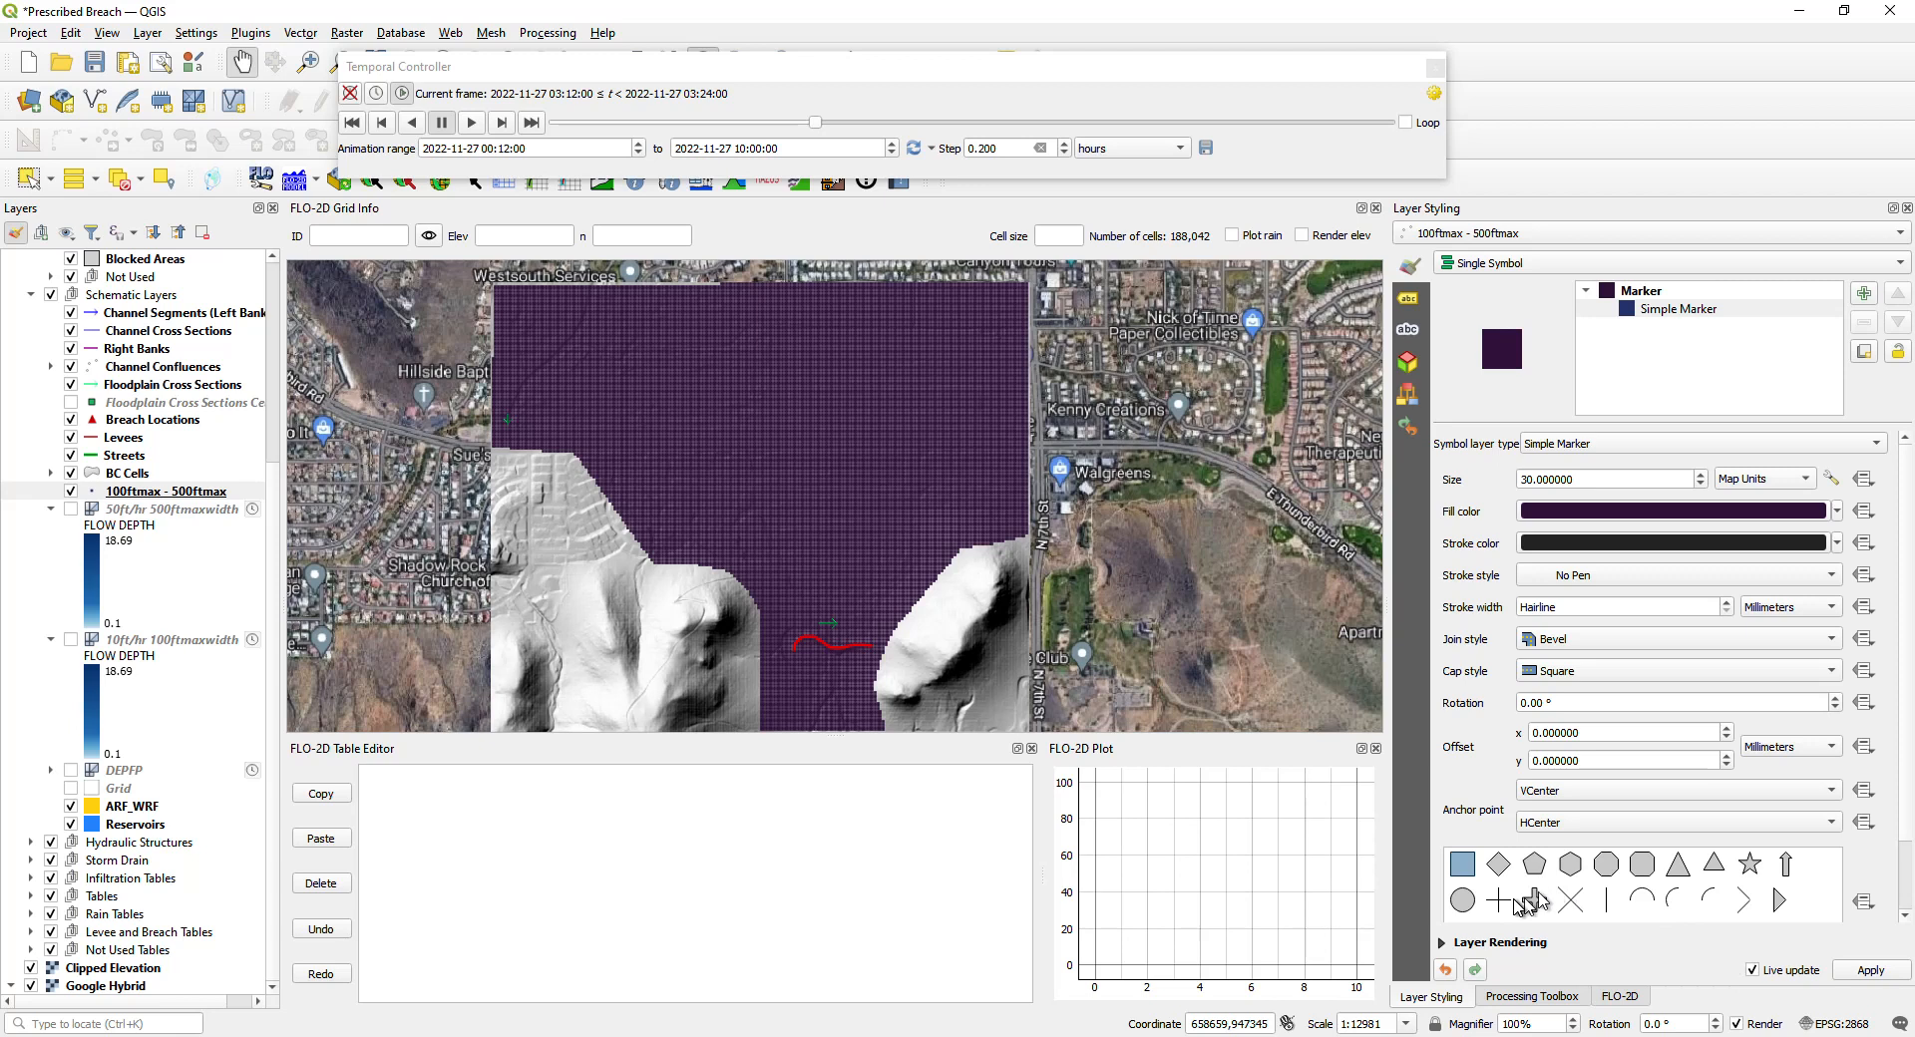
{"action": "left_click", "coordinate": [1463, 865]}
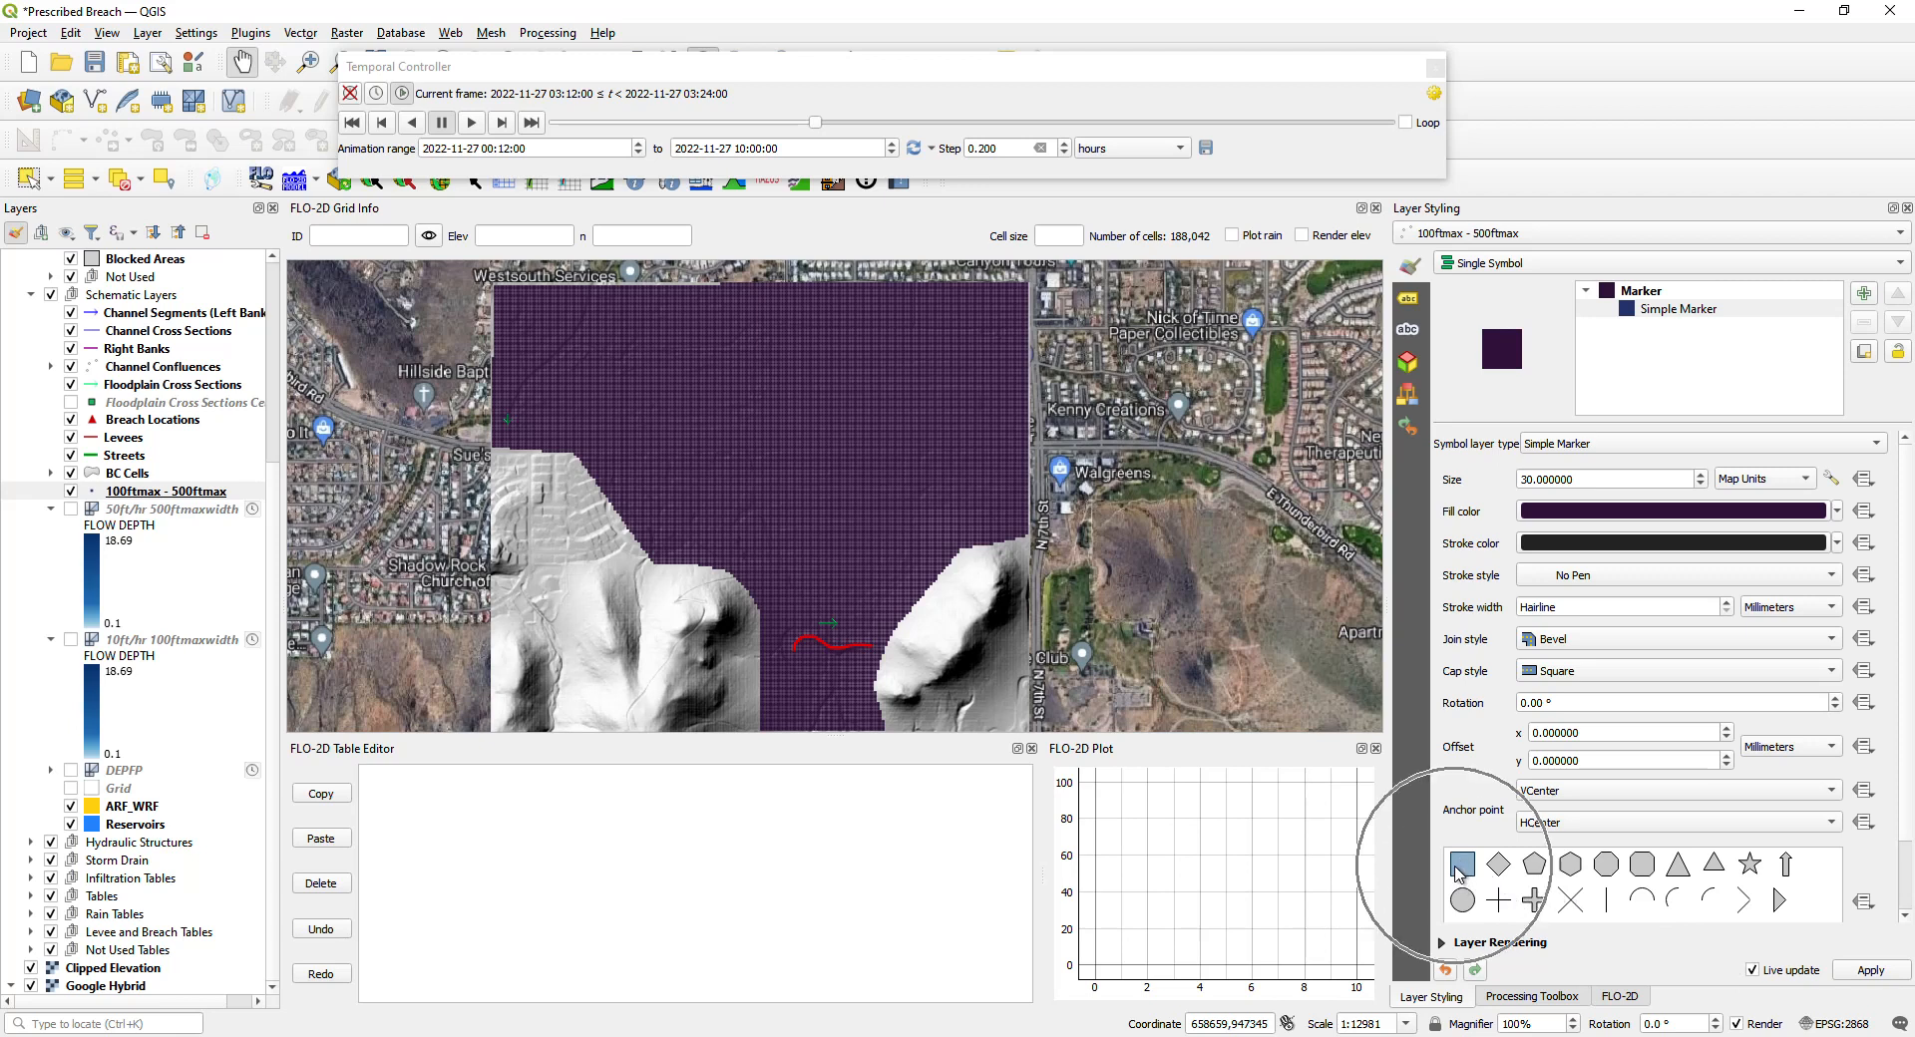
{"action": "left_click_drag", "start_coordinate": [1576, 479], "coordinate": [1448, 488]}
{"action": "key", "text": "ctrl+c"}
{"action": "key", "text": "ctrl"}
{"action": "key", "text": "ctrl"}
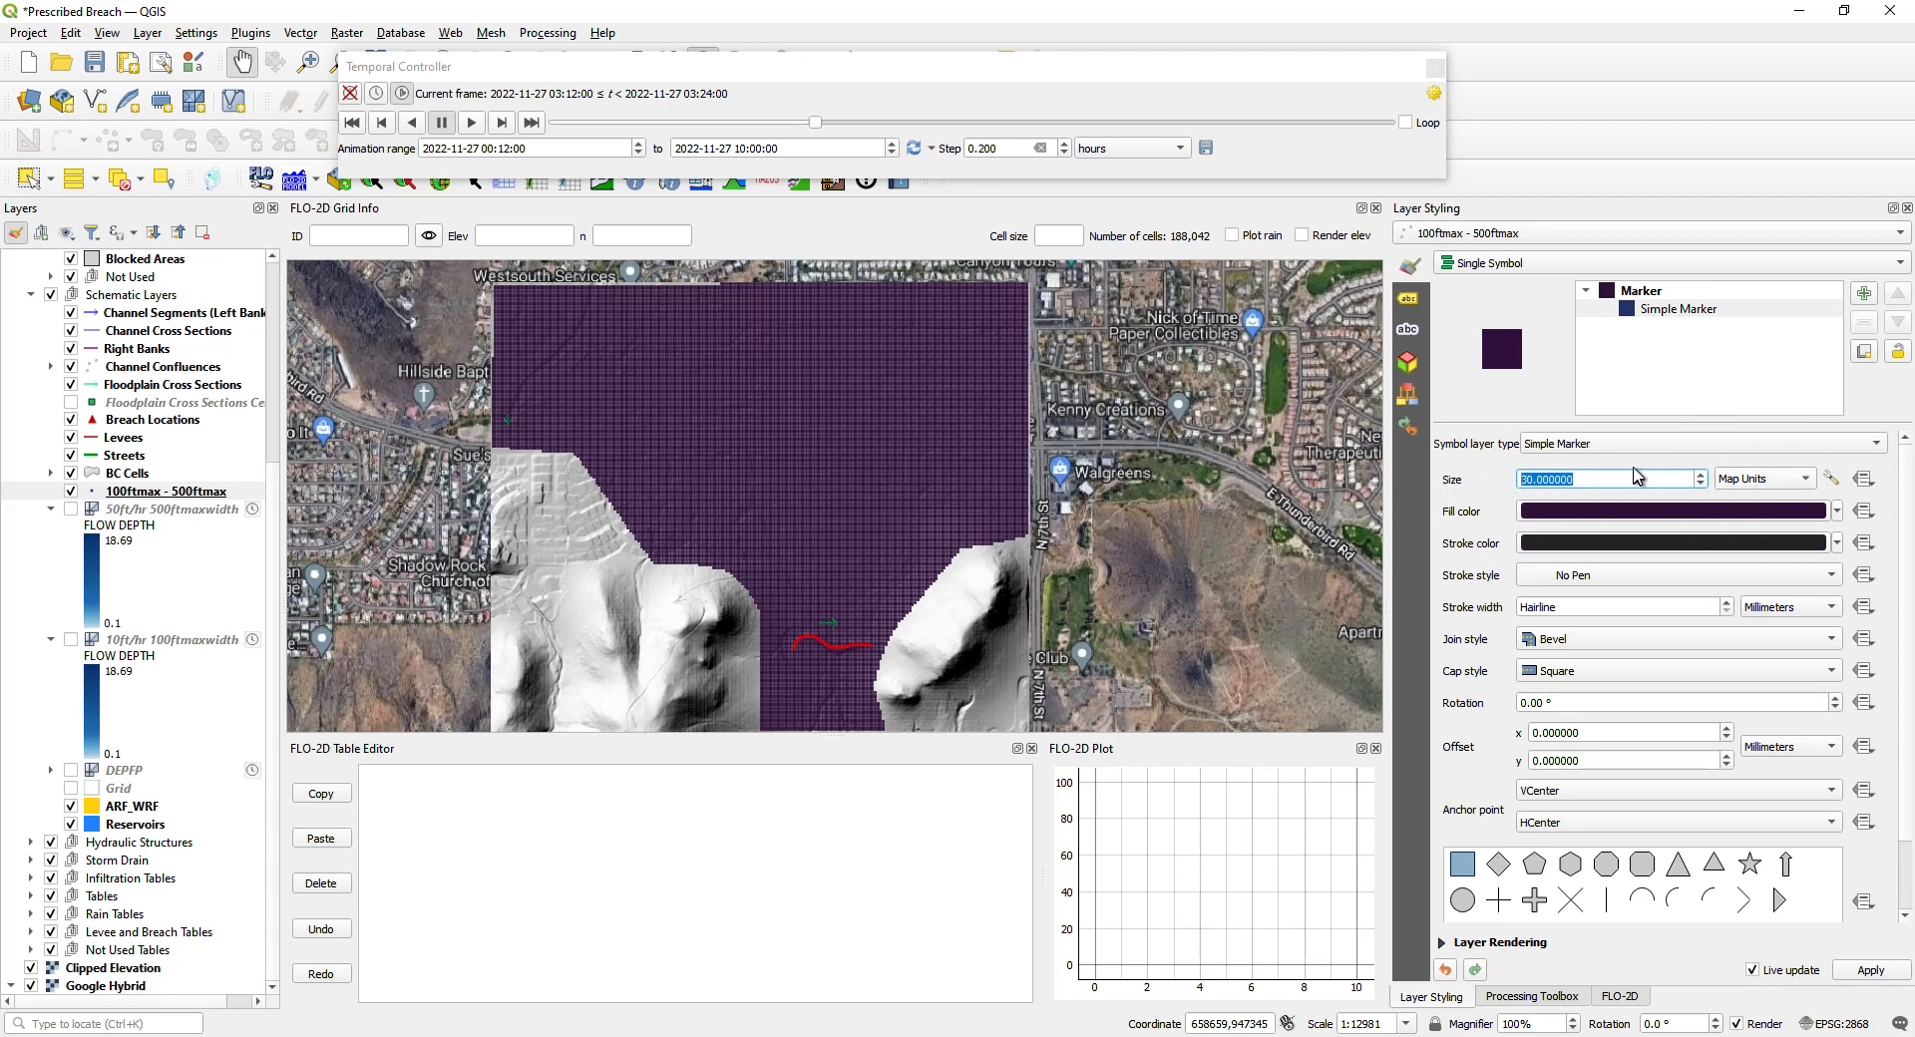
Step: Switch the layer's symbology to Graduated and use field_4 as the classification value
{"action": "left_click", "coordinate": [1517, 267]}
{"action": "key", "text": "ctrl"}
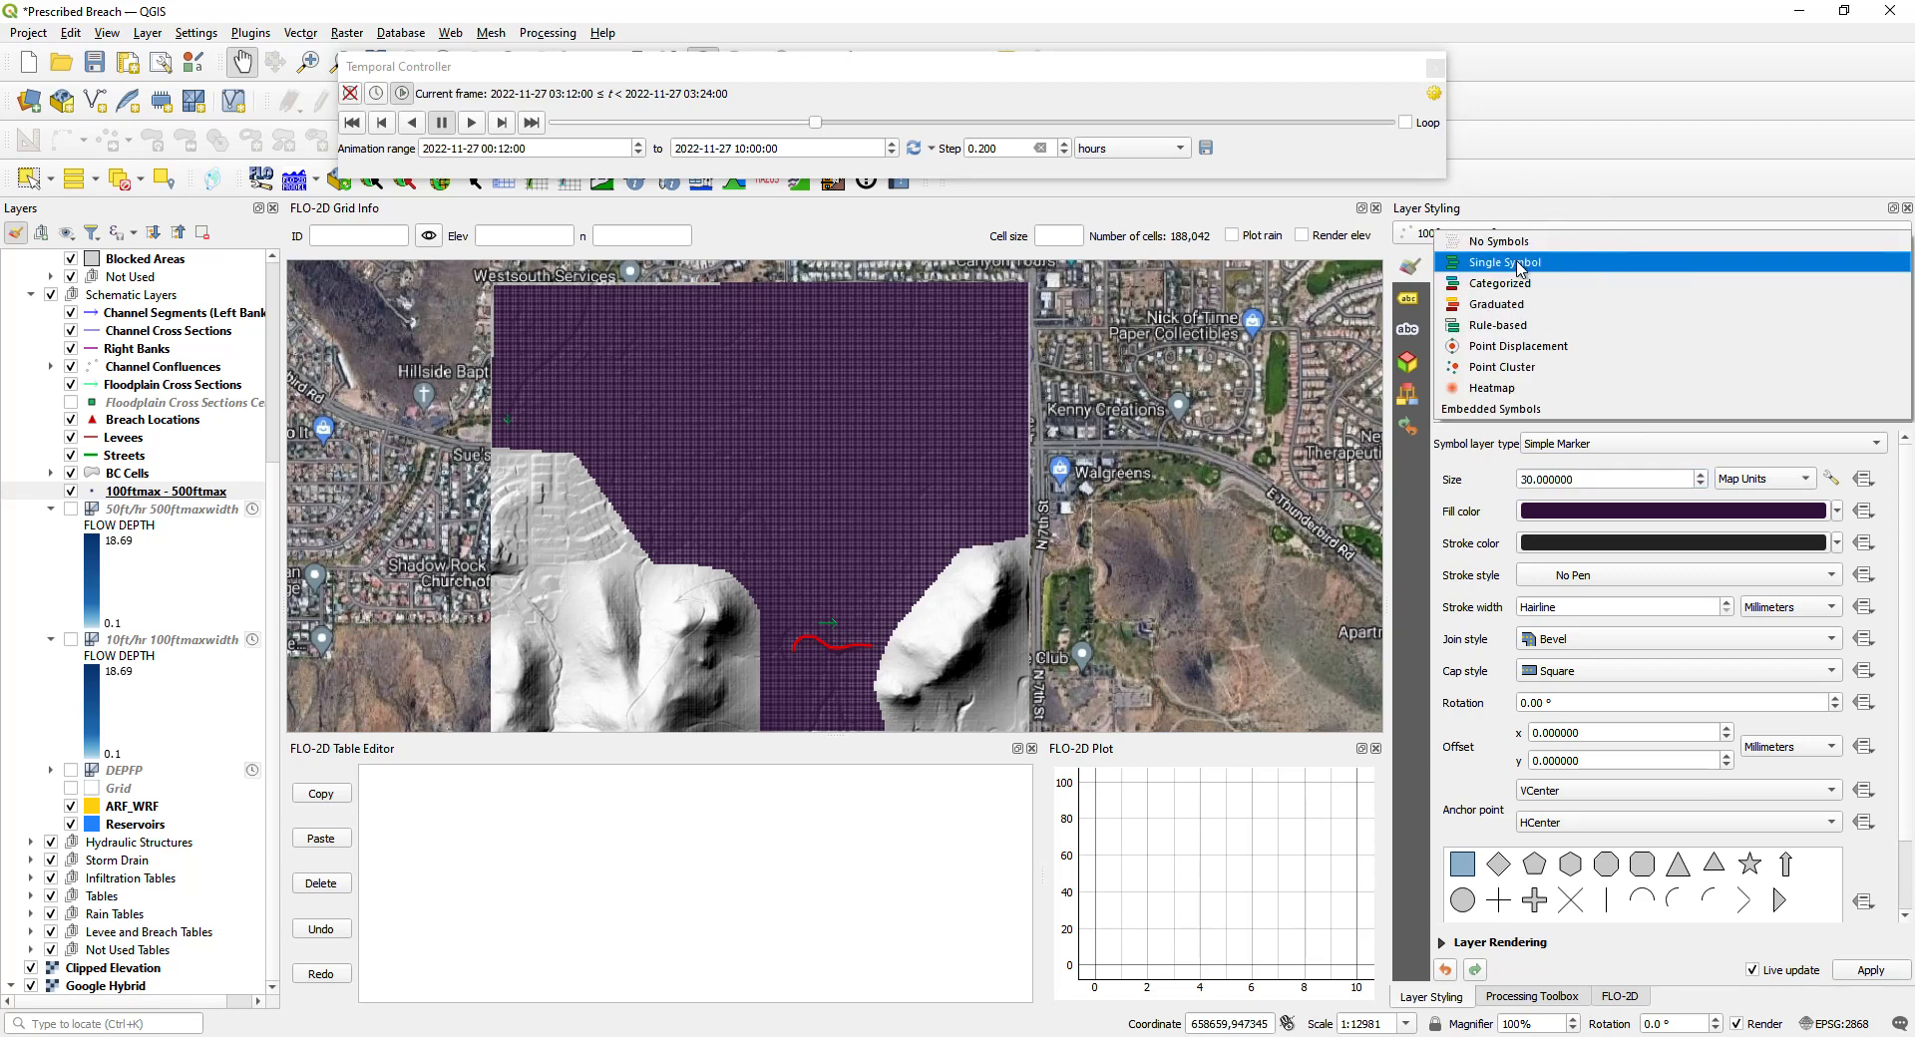
{"action": "left_click", "coordinate": [1520, 305]}
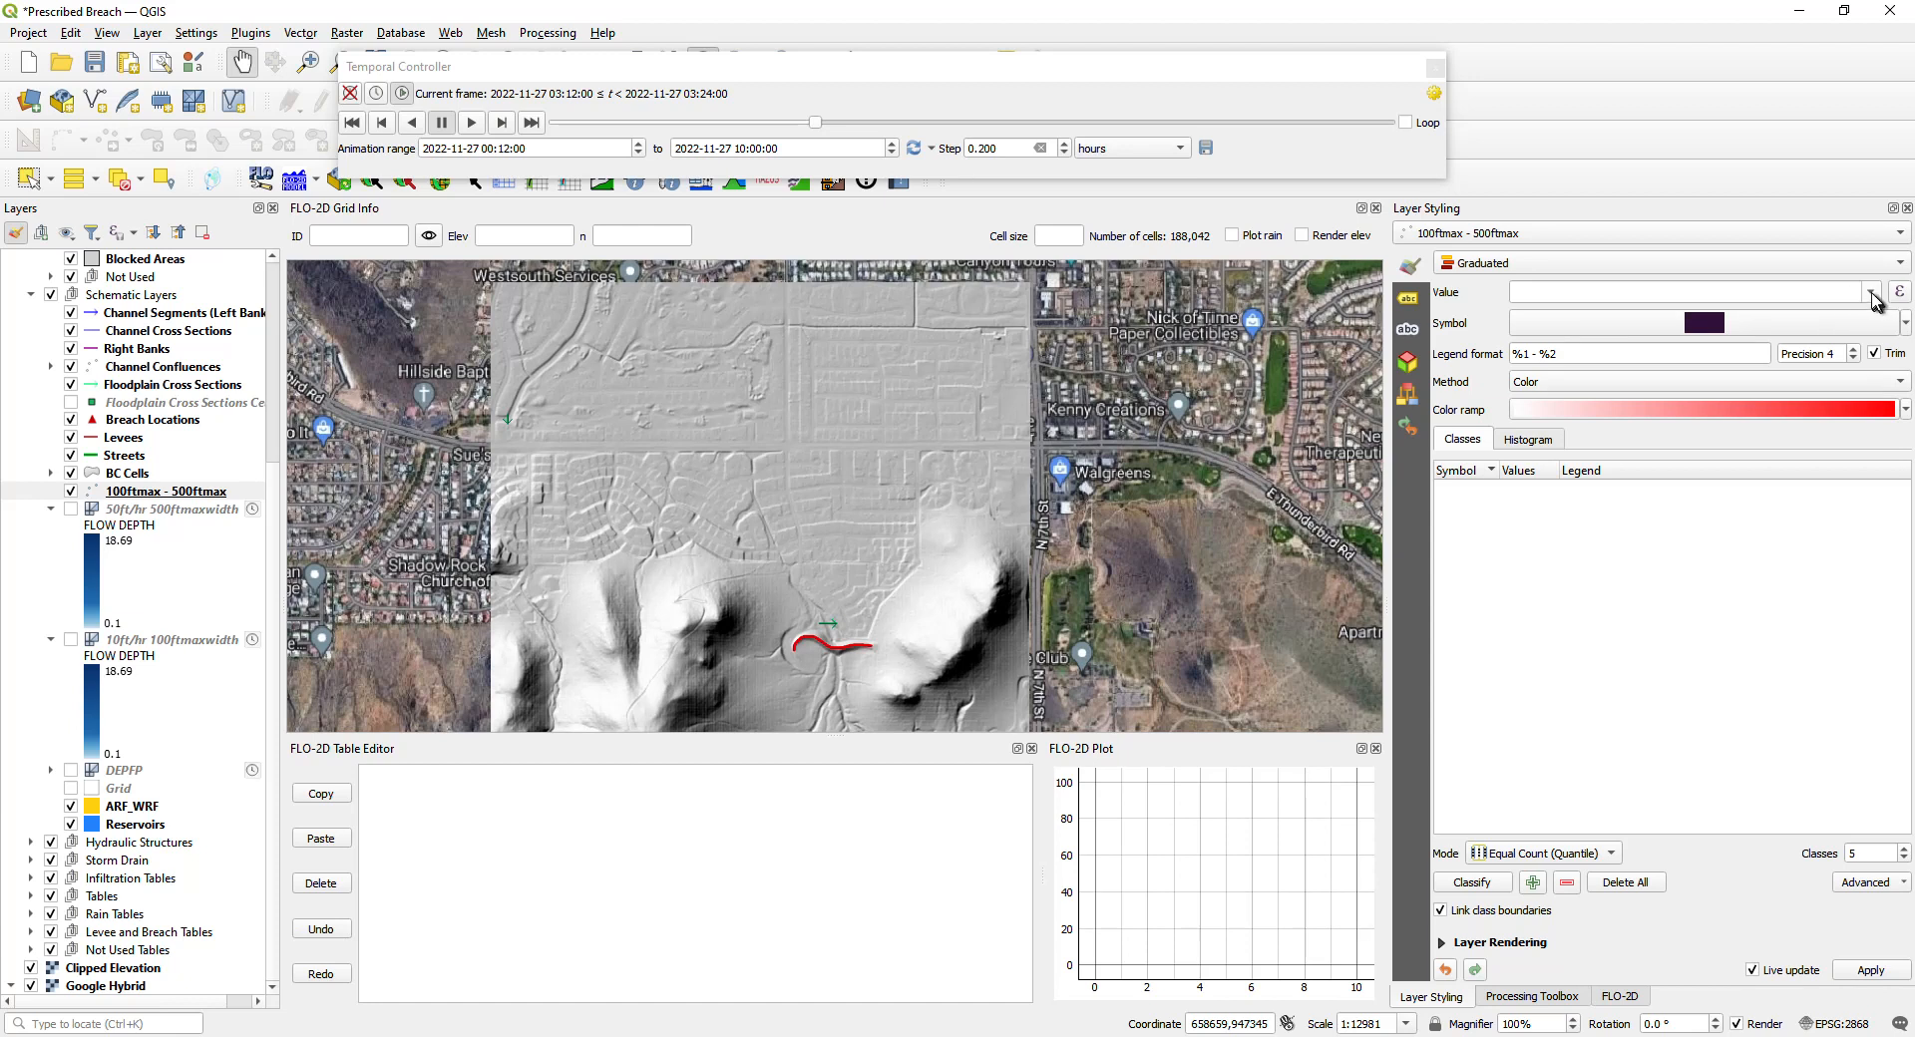
{"action": "left_click", "coordinate": [1569, 294]}
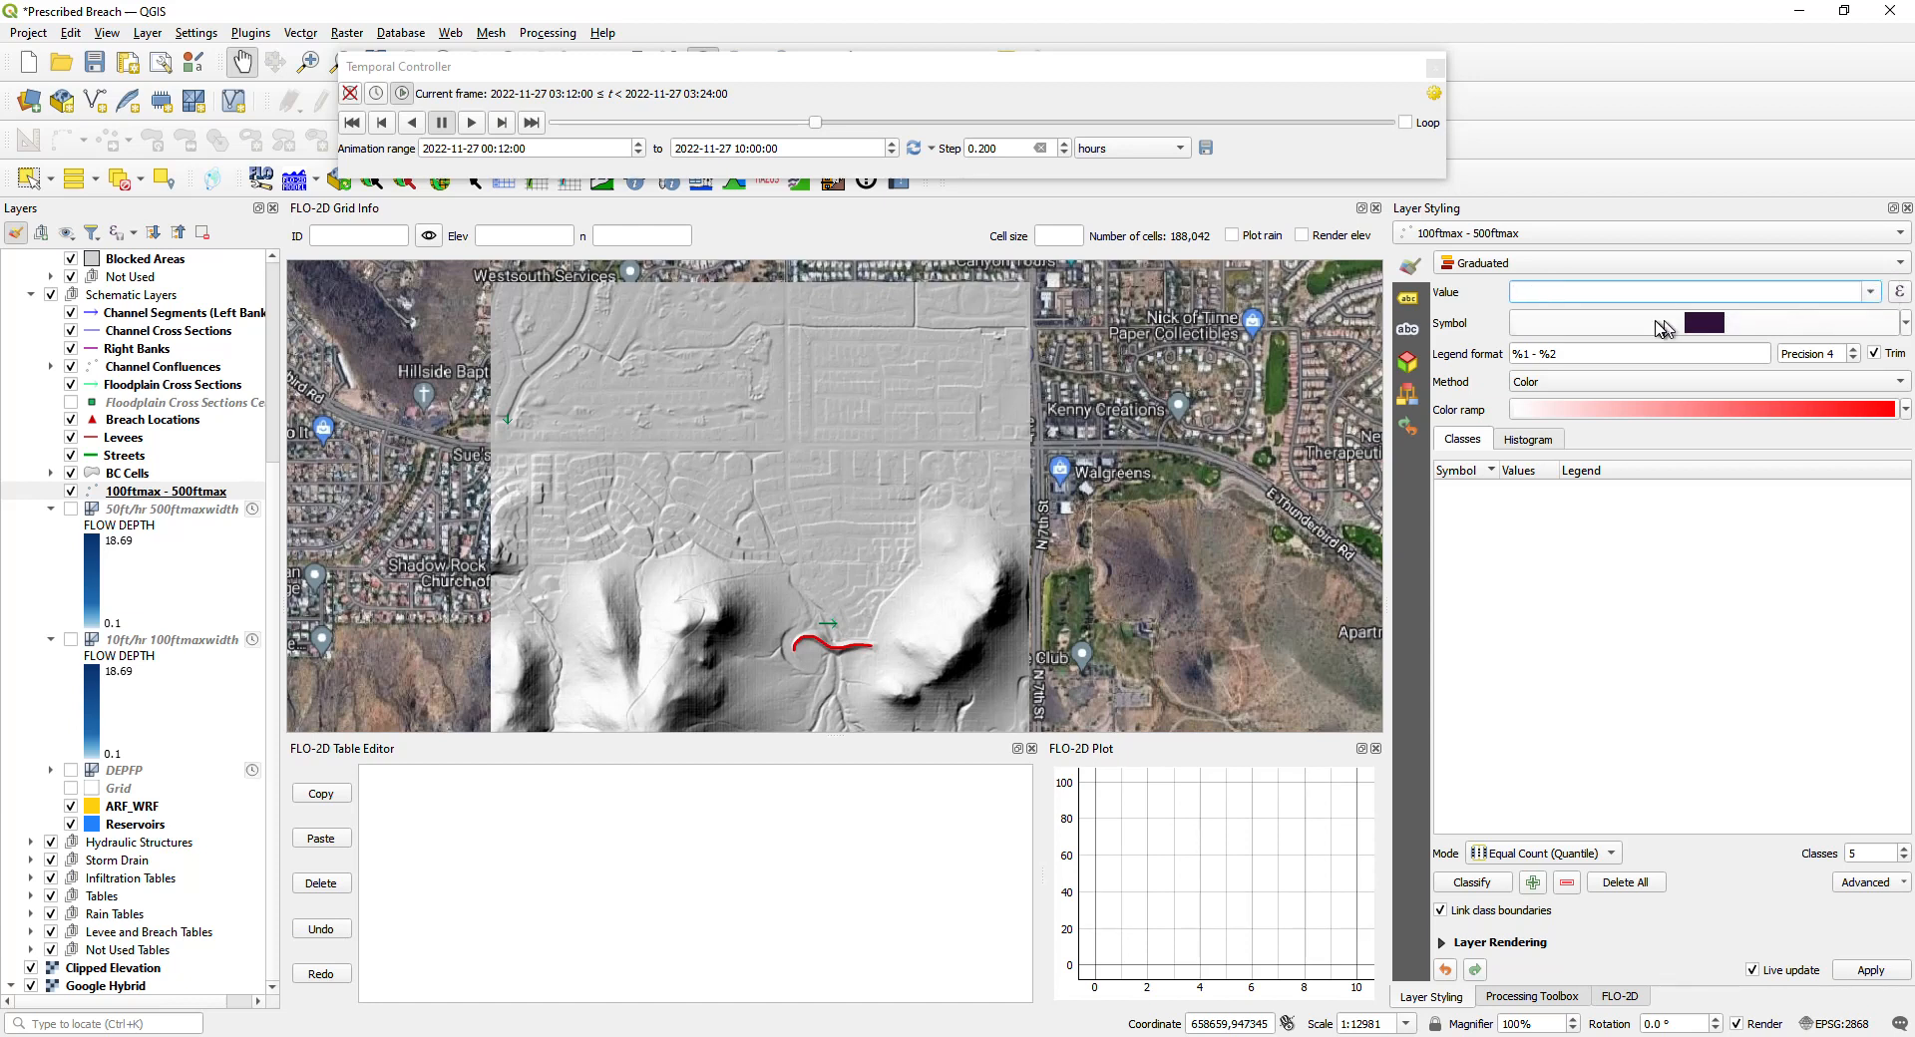
{"action": "mouse_move", "coordinate": [1658, 327]}
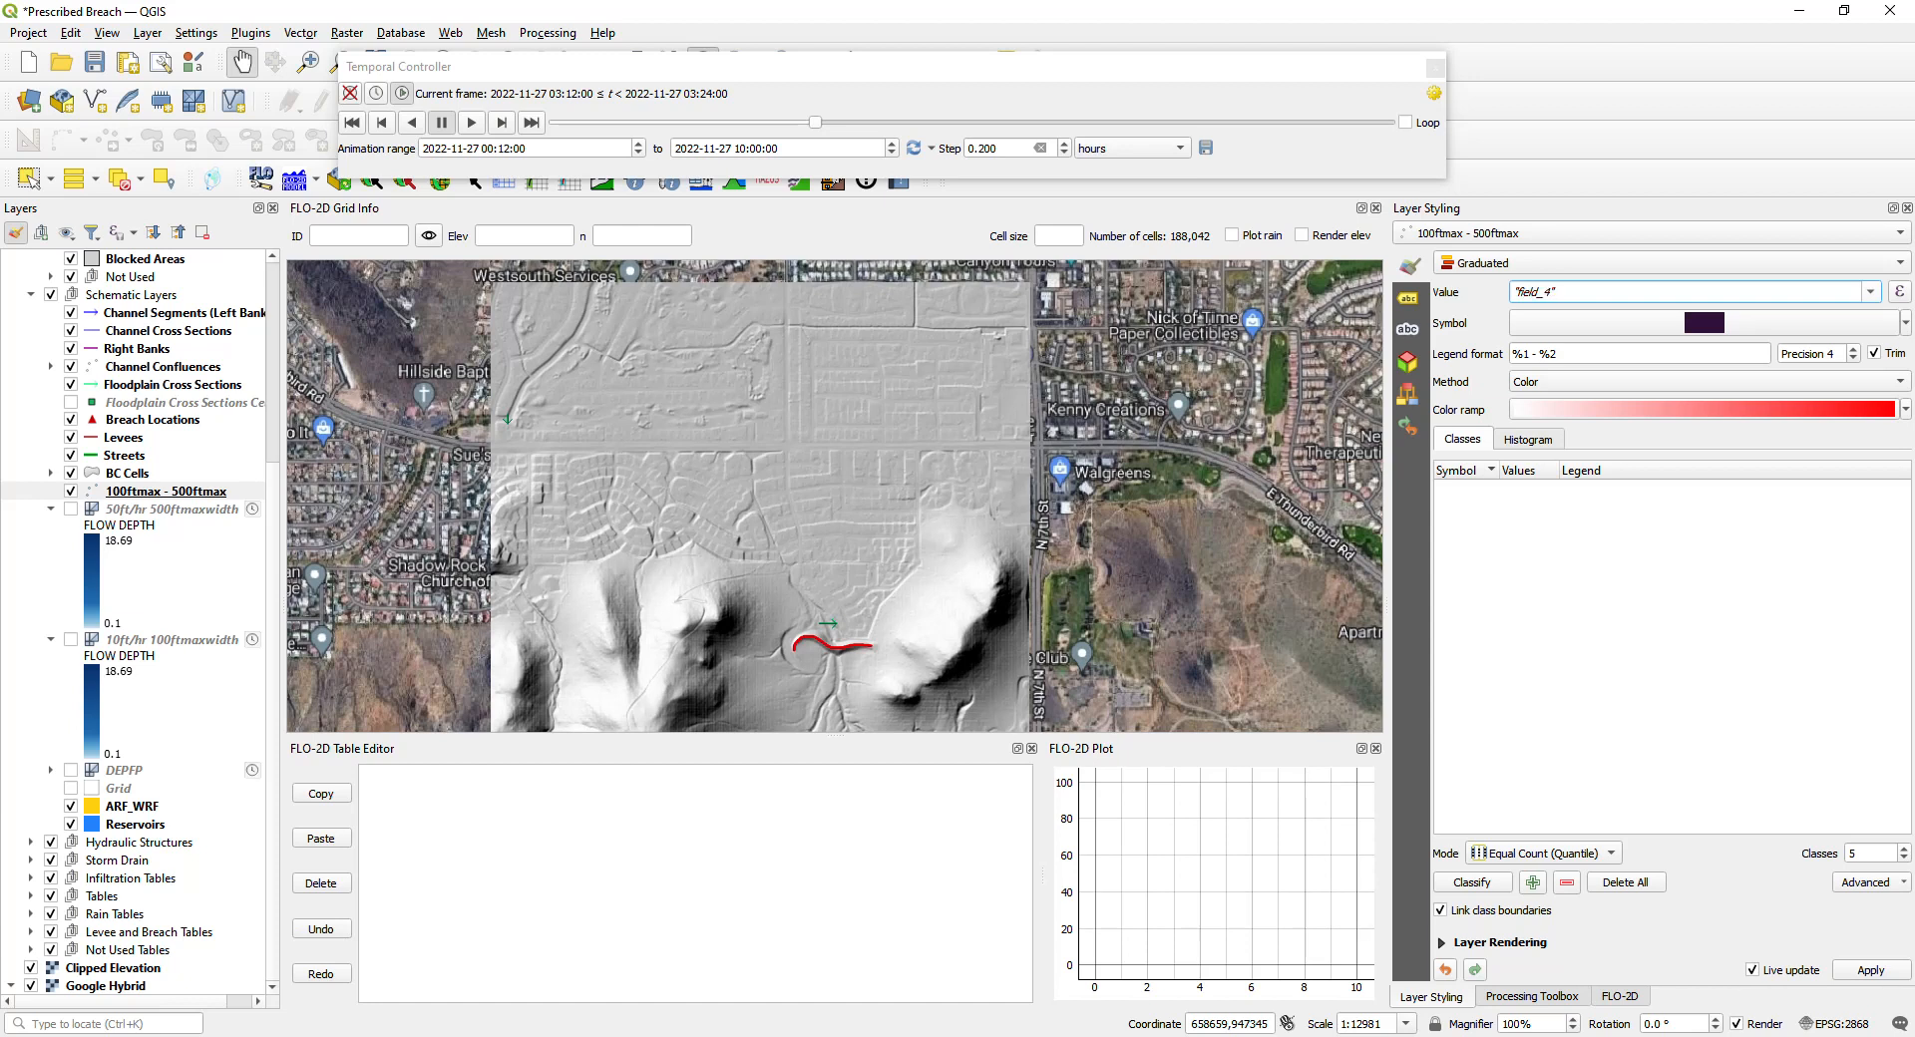
{"action": "left_click_drag", "start_coordinate": [1574, 290], "coordinate": [1464, 284]}
{"action": "left_click", "coordinate": [1571, 289]}
Step: Apply the Turbo color ramp and classify field_4 into five classes using Equal Count (Quantile) mode
{"action": "left_click", "coordinate": [1905, 408]}
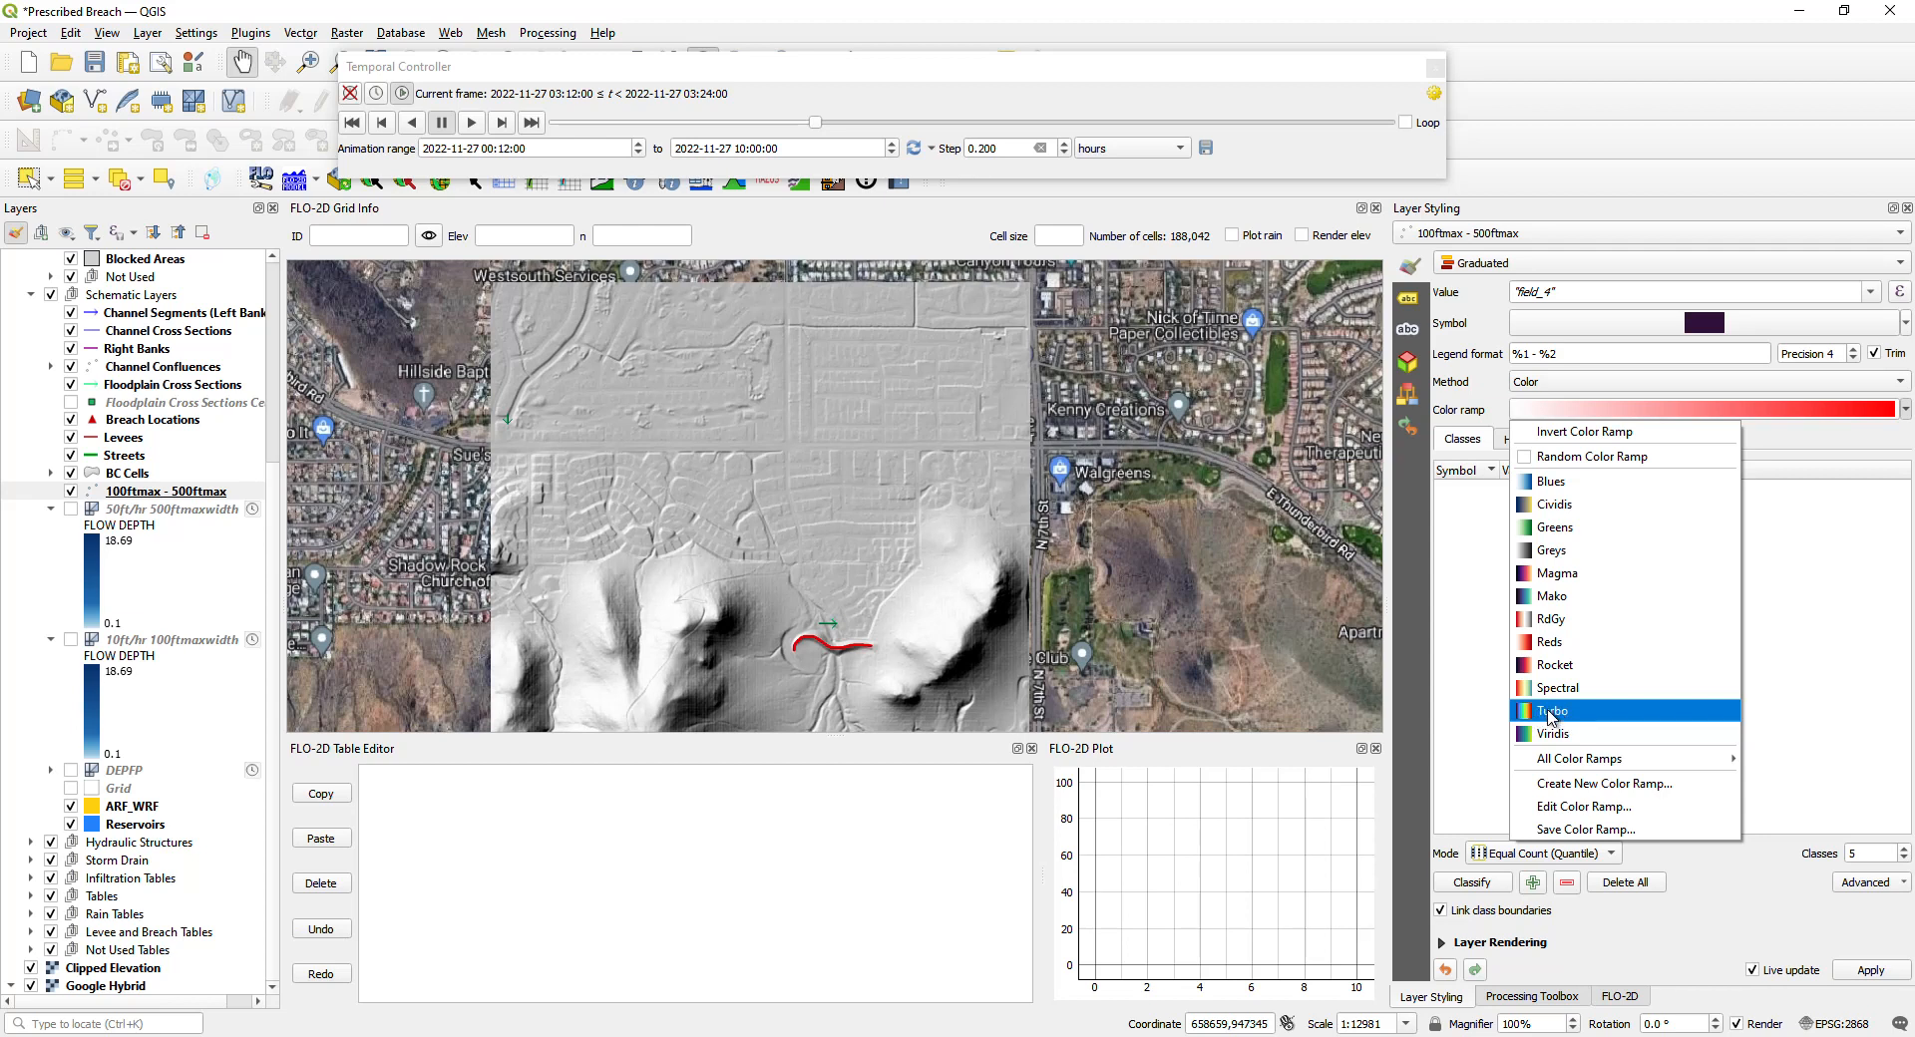
{"action": "left_click", "coordinate": [1551, 712]}
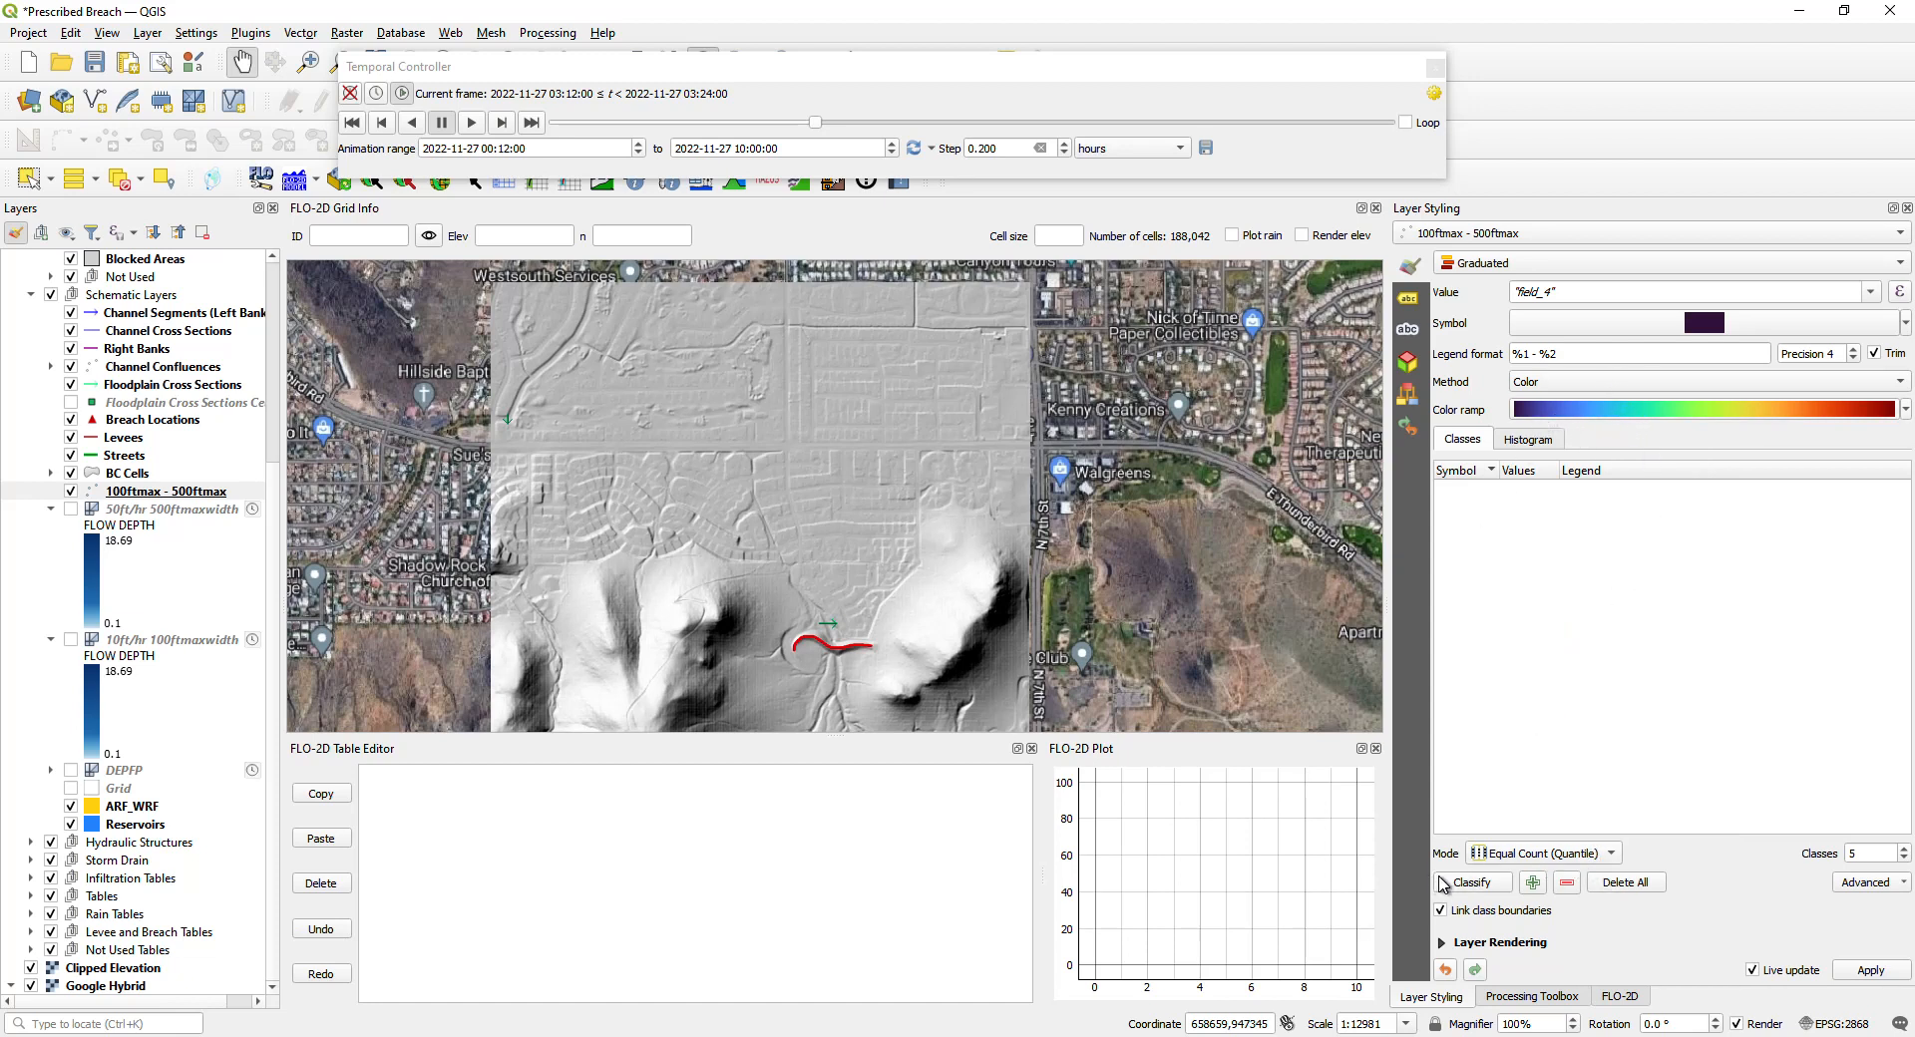
{"action": "left_click", "coordinate": [1487, 856]}
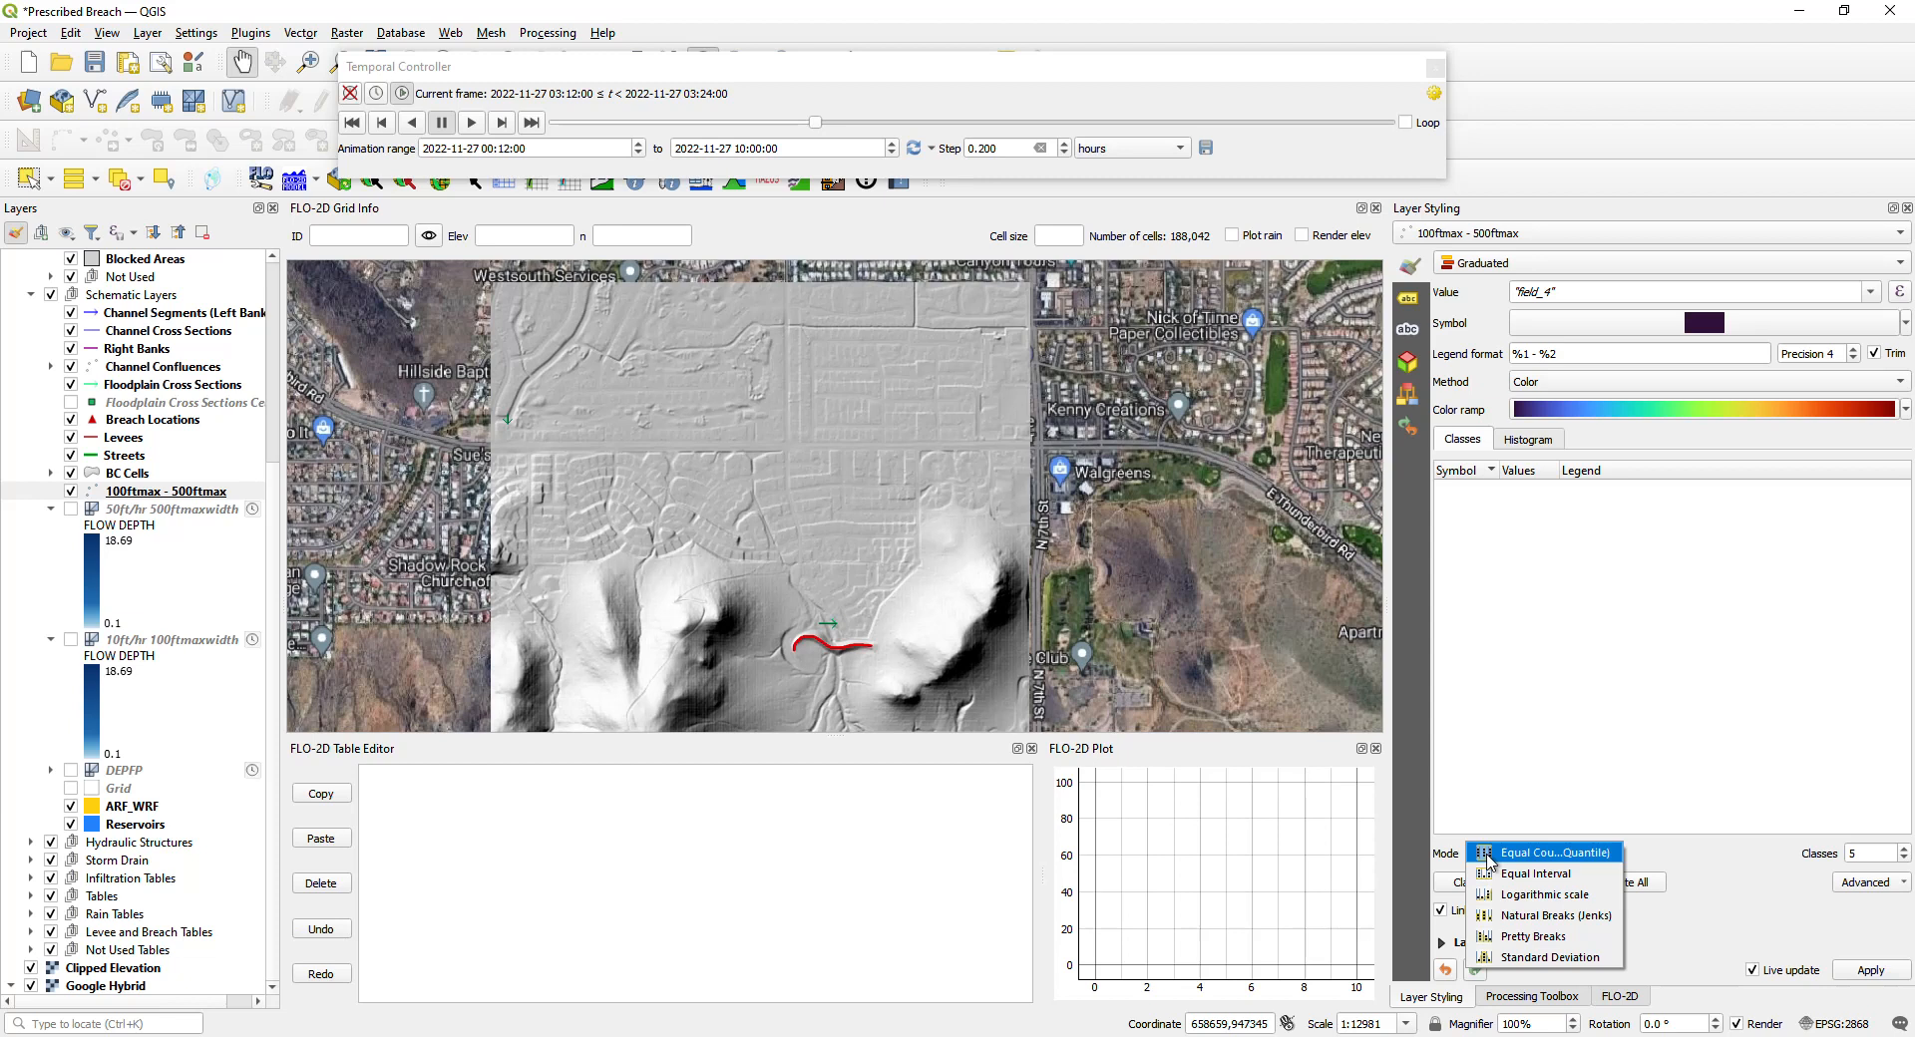
{"action": "left_click", "coordinate": [1487, 855]}
{"action": "left_click", "coordinate": [1472, 883]}
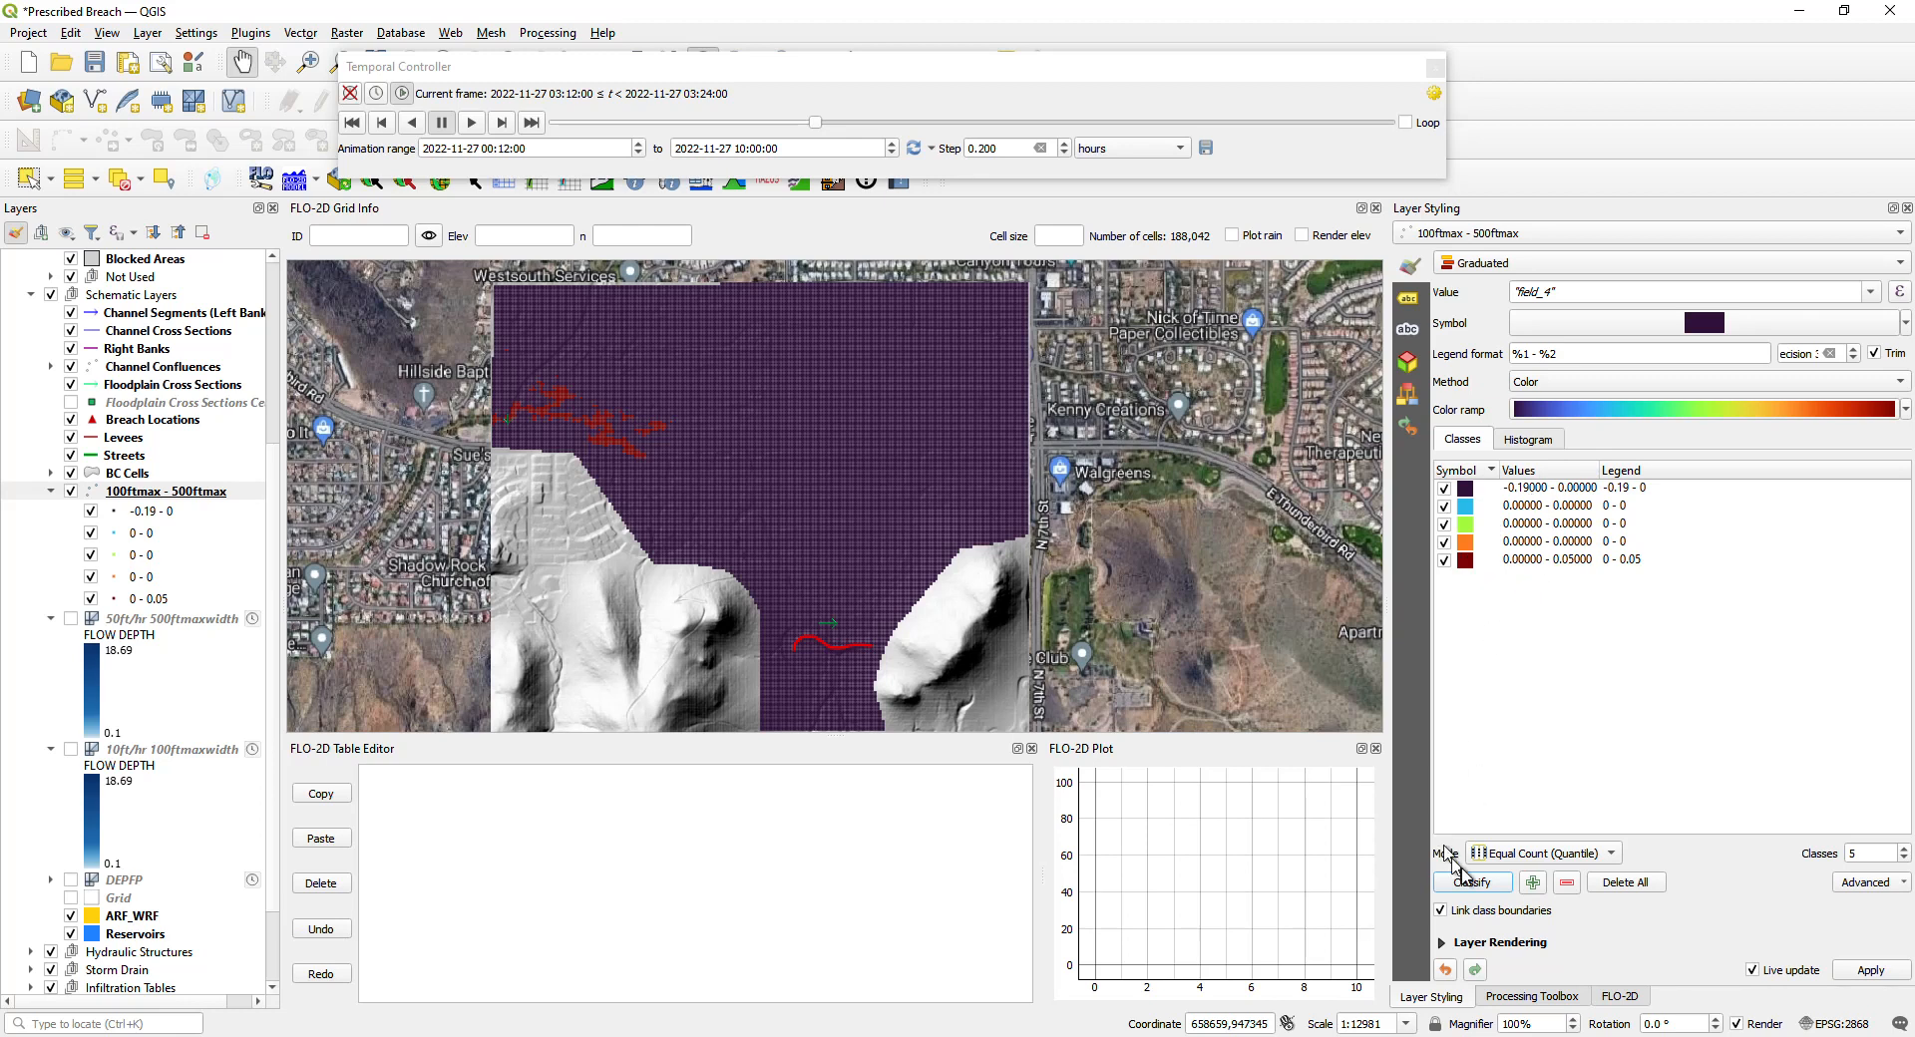
Step: Switch the field_4 classification mode to Equal Interval and check the class bounds of the two lowest classes
{"action": "left_click", "coordinate": [1487, 855]}
{"action": "left_click", "coordinate": [1495, 878]}
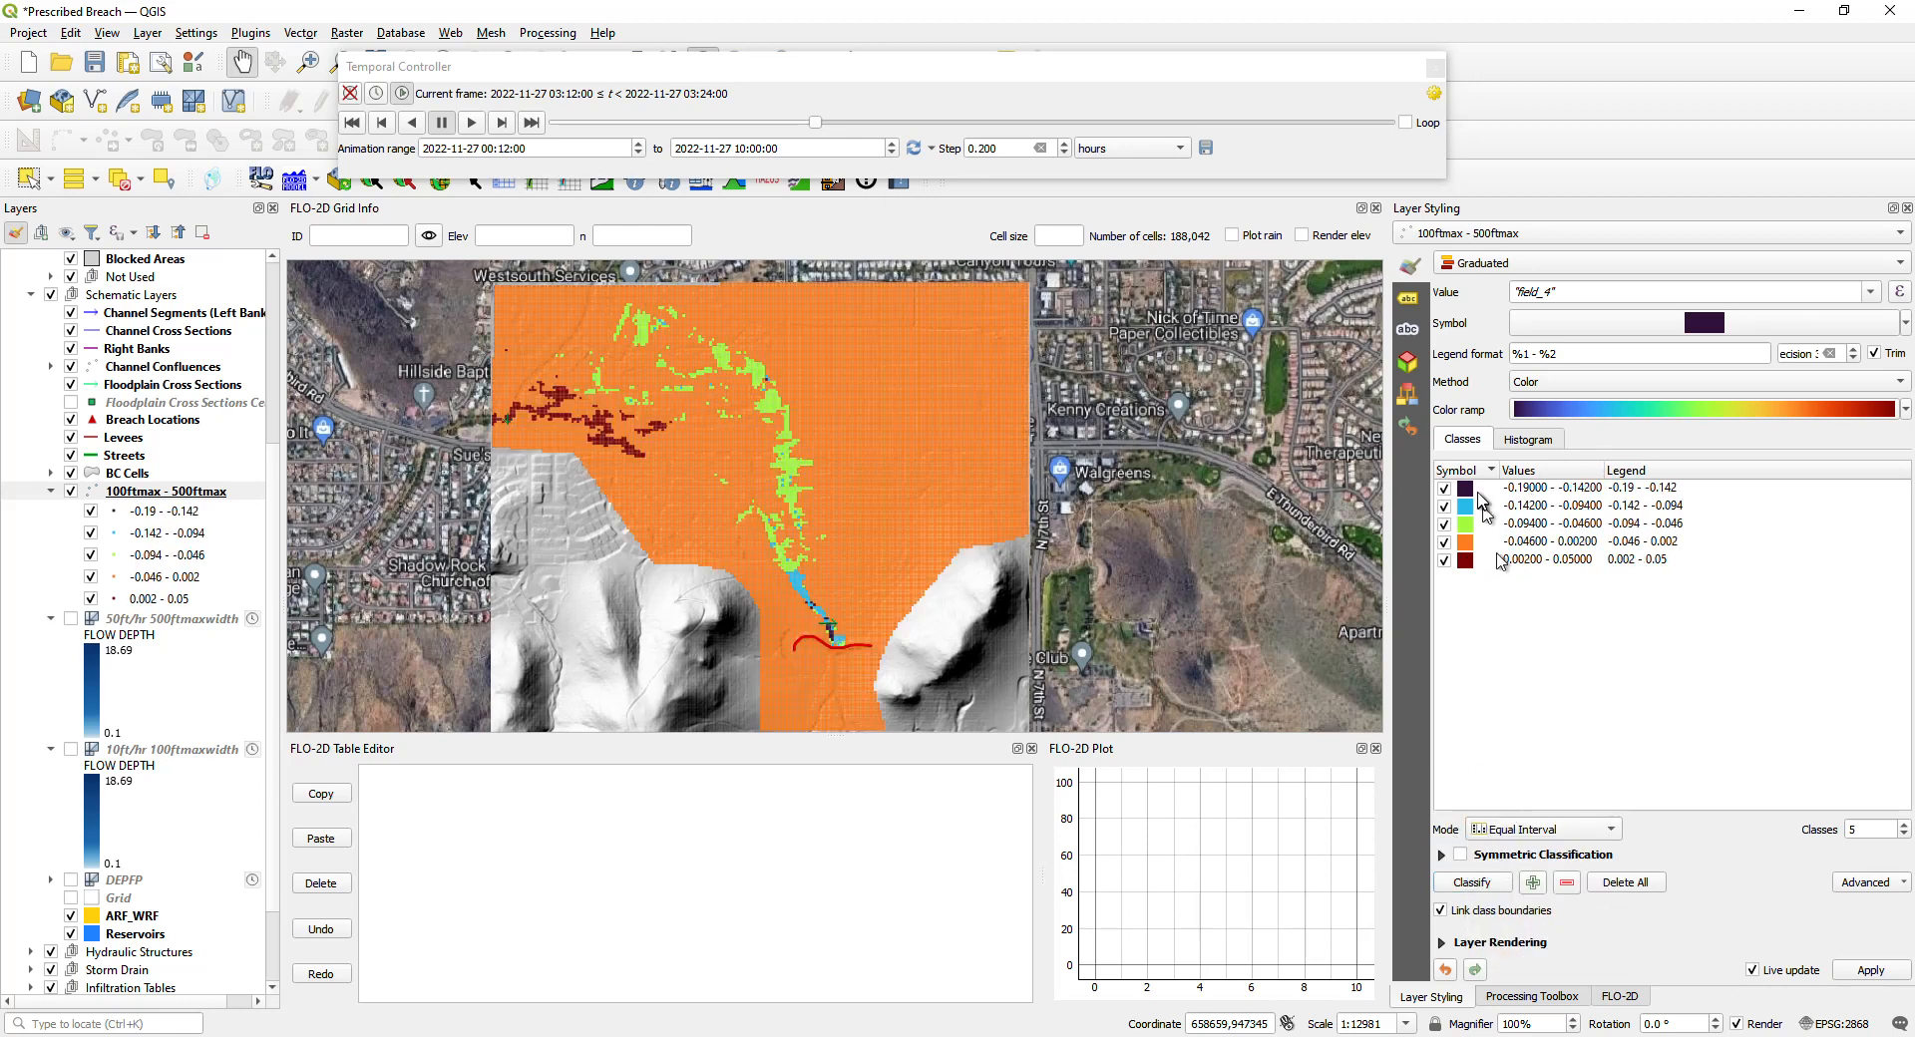
{"action": "double_click", "coordinate": [1533, 487]}
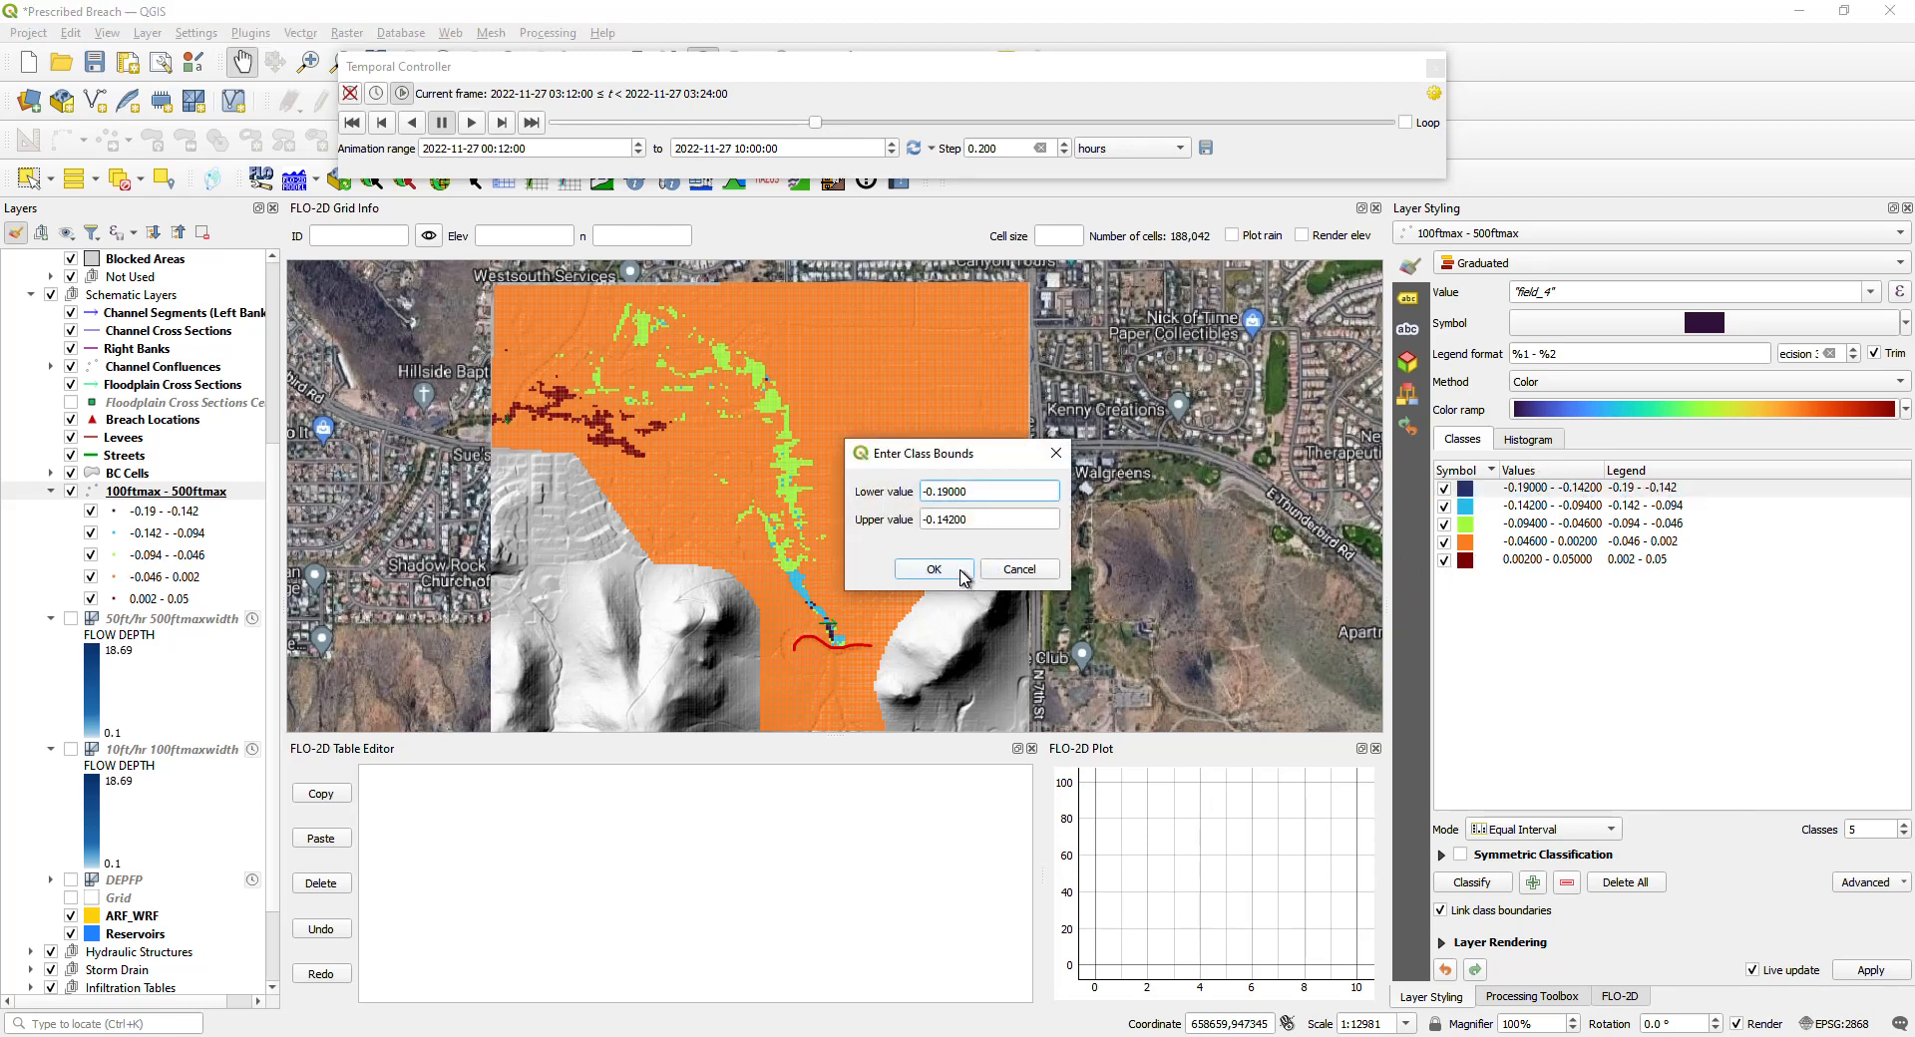
{"action": "left_click", "coordinate": [959, 569]}
{"action": "left_click", "coordinate": [1544, 507]}
{"action": "double_click", "coordinate": [1543, 508]}
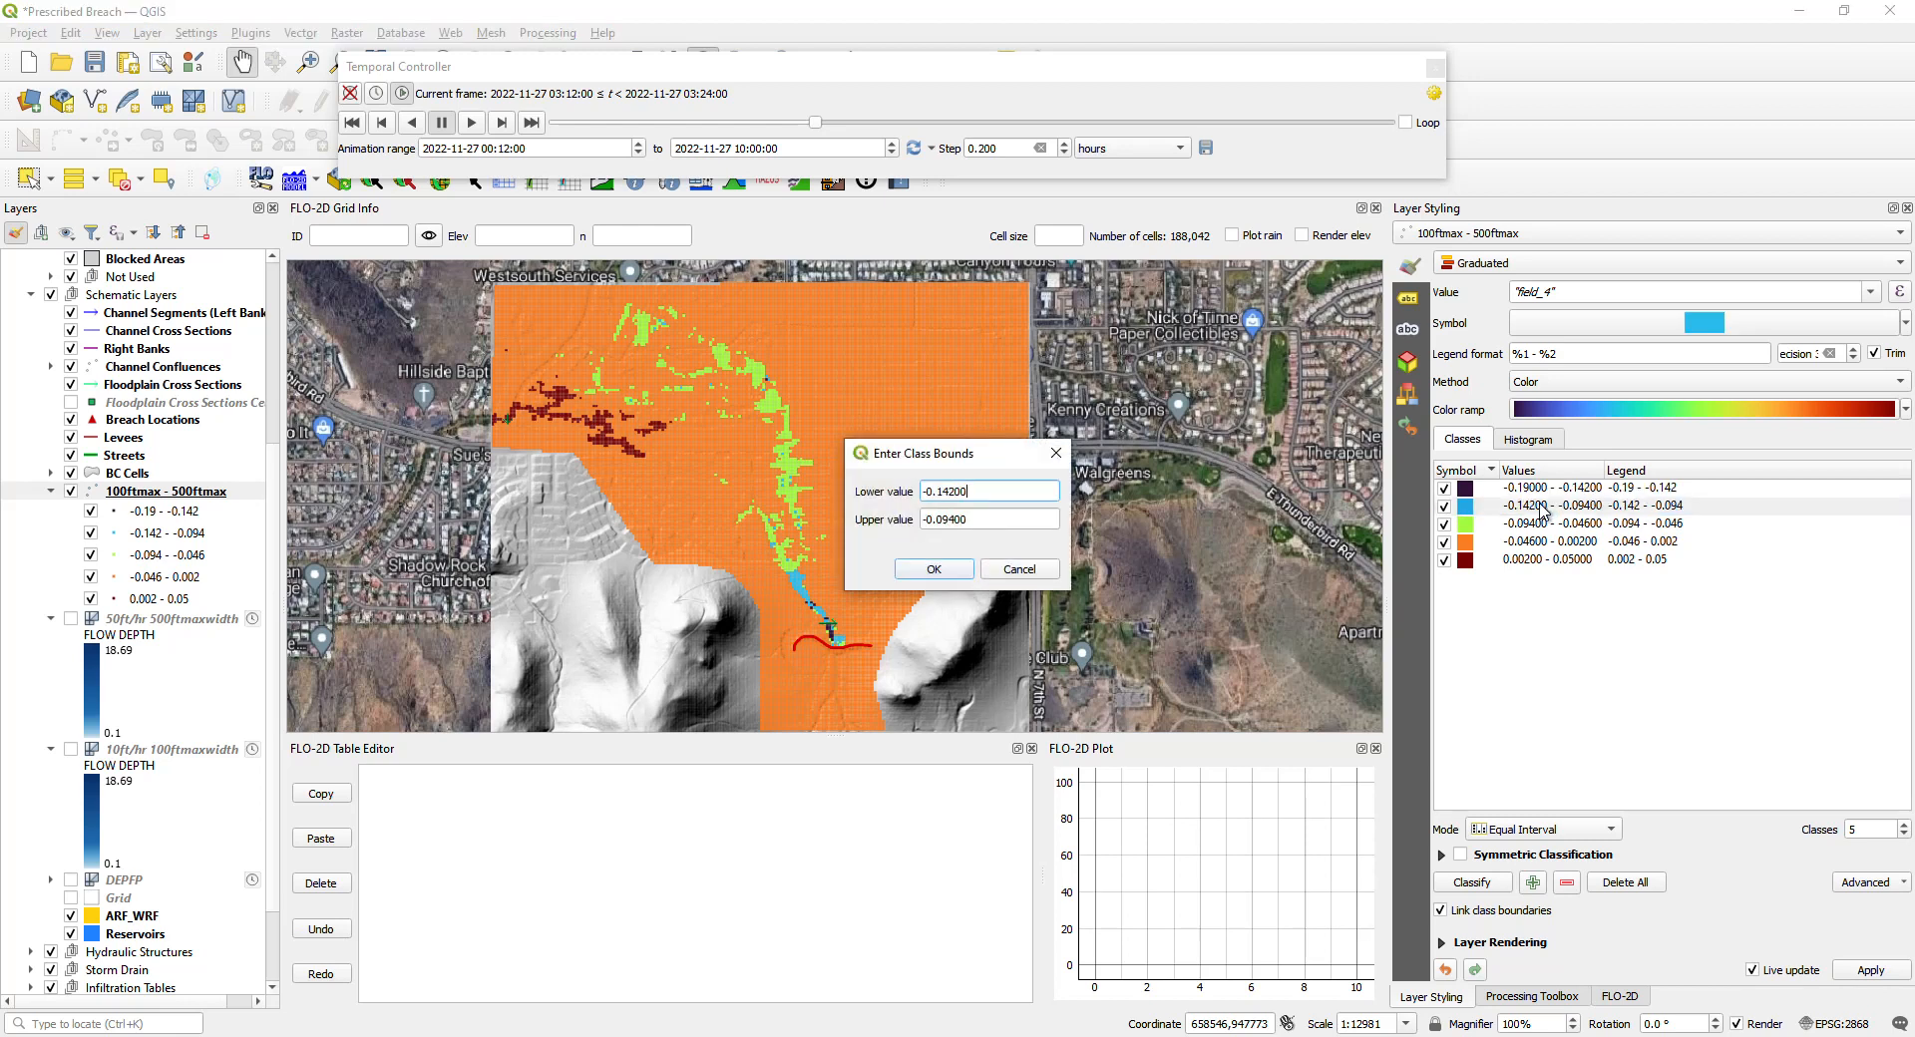
{"action": "left_click", "coordinate": [919, 567]}
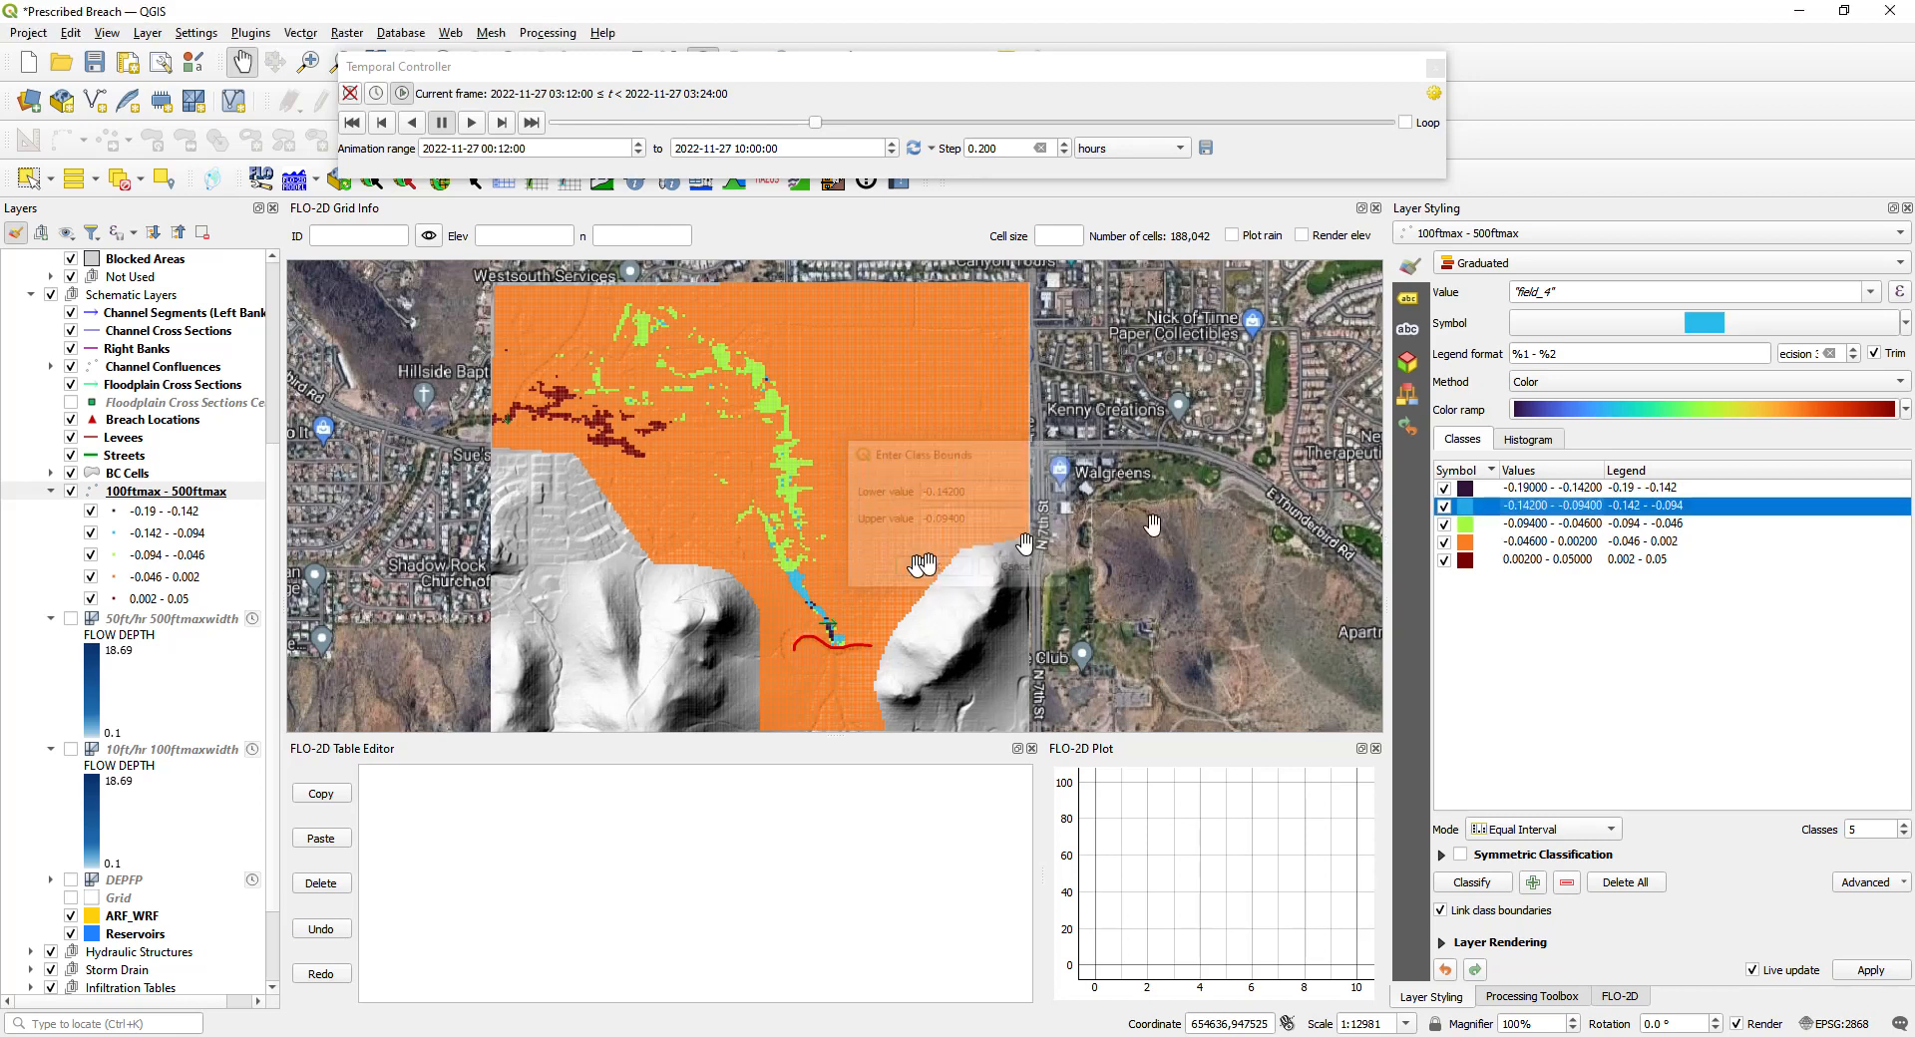
Step: Set the middle green class's bounds to -0.001 and 0.001, and hide that class on the map
{"action": "left_click", "coordinate": [1528, 529]}
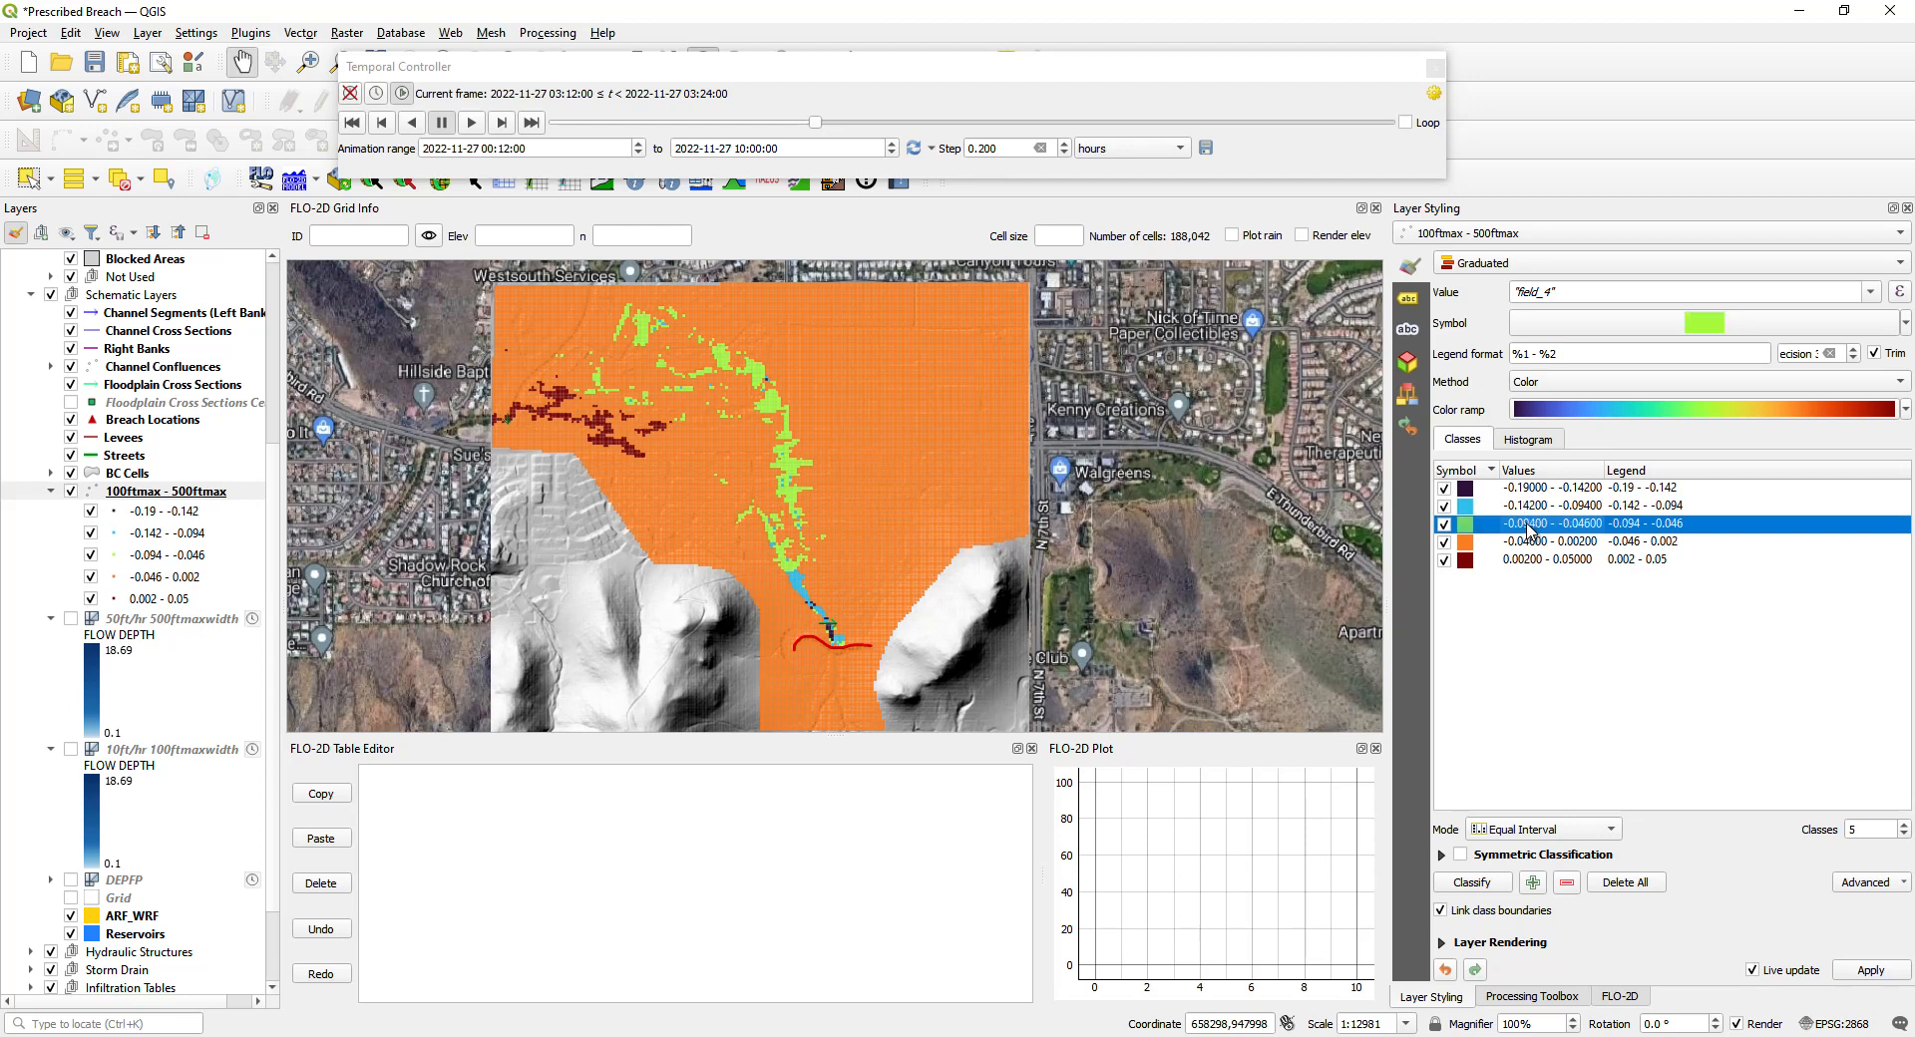
{"action": "double_click", "coordinate": [1529, 529]}
{"action": "left_click_drag", "start_coordinate": [995, 490], "coordinate": [864, 498]}
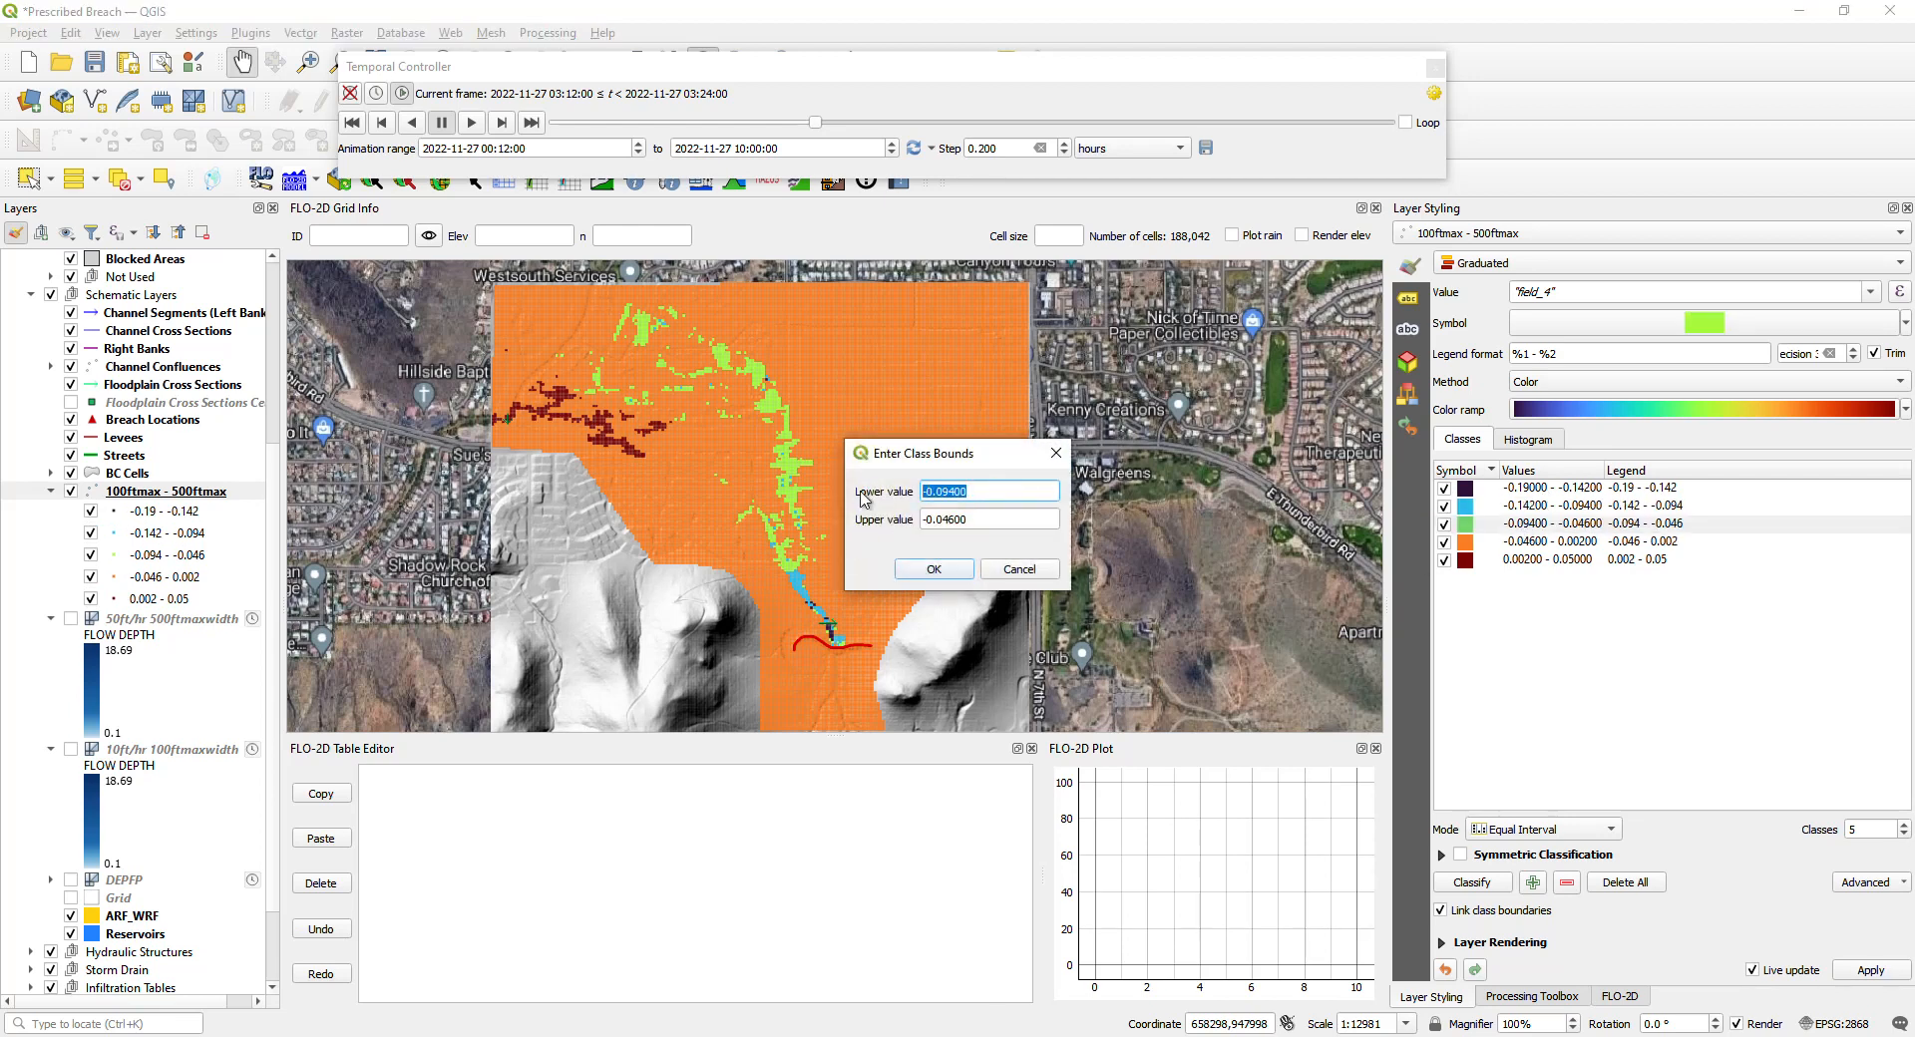
{"action": "type", "text": "0"}
{"action": "left_click_drag", "start_coordinate": [979, 518], "coordinate": [905, 513]}
{"action": "type", "text": "0.00"}
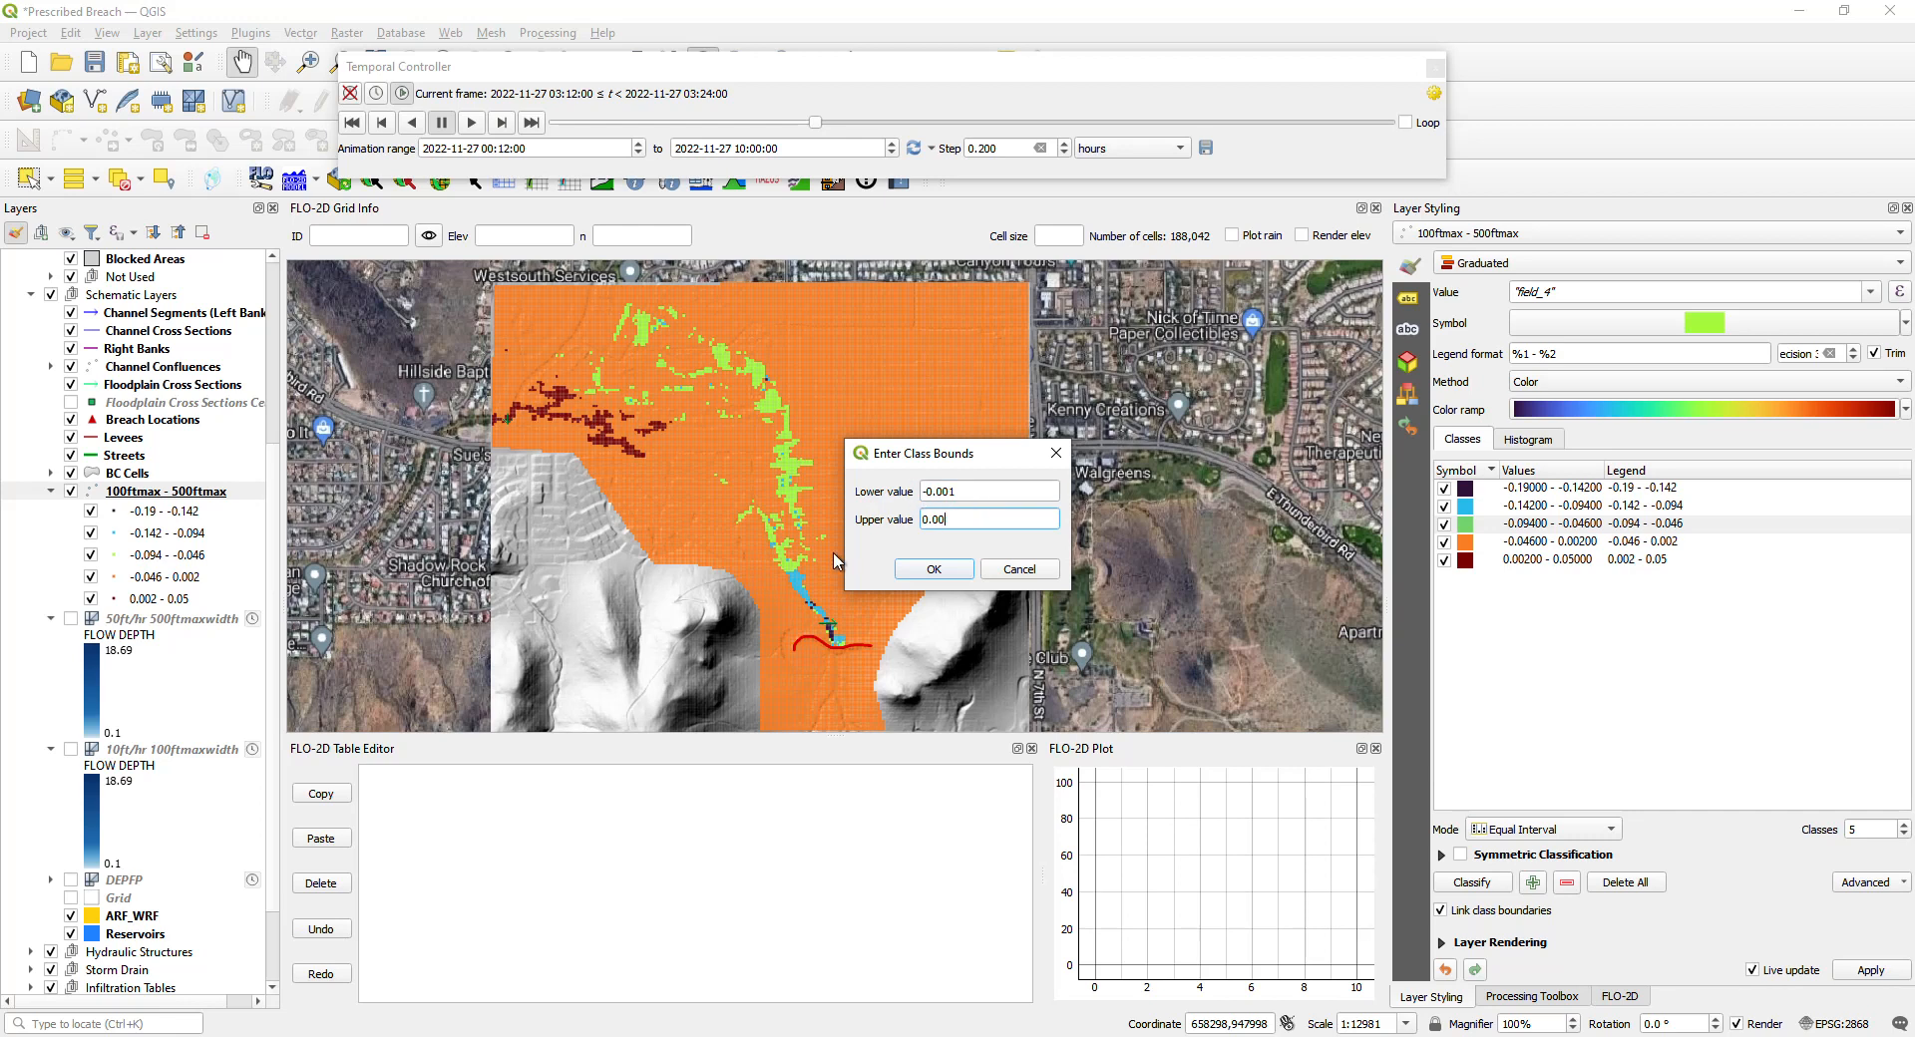
{"action": "type", "text": "1"}
{"action": "left_click", "coordinate": [954, 571]}
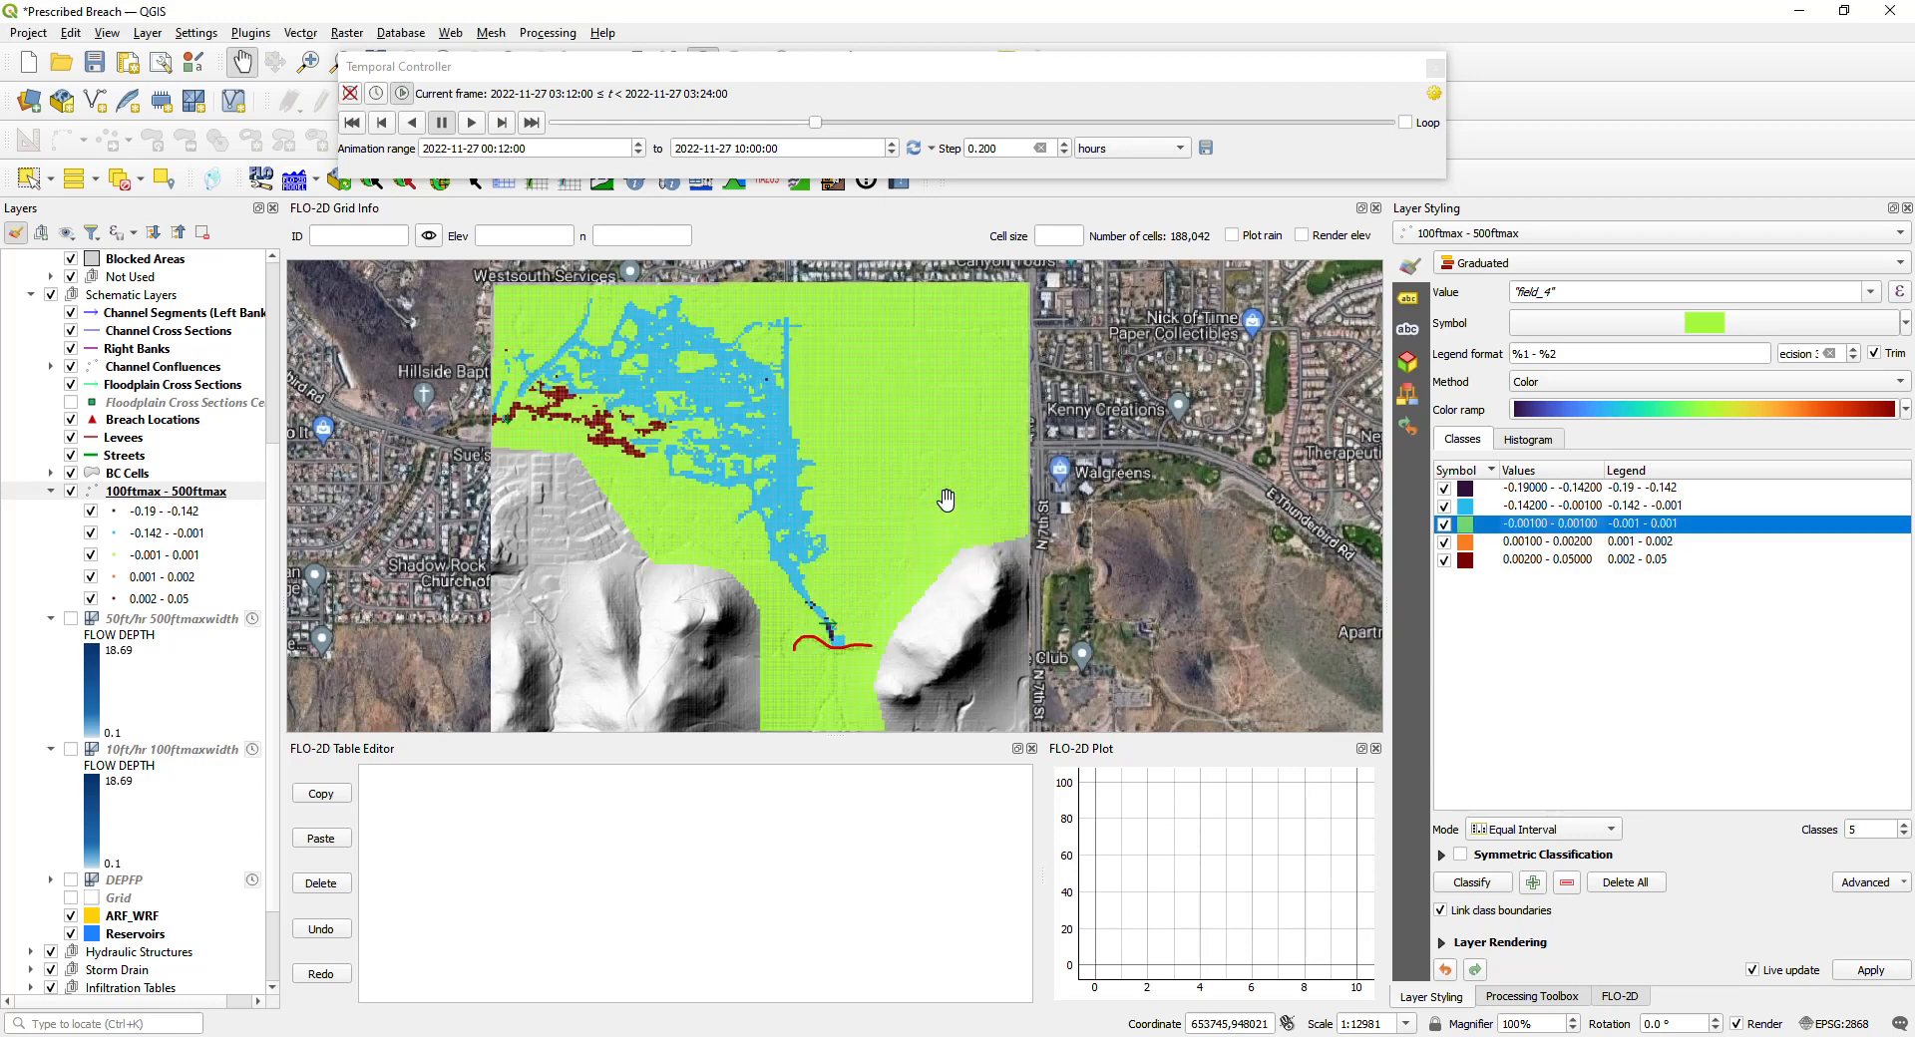
{"action": "left_click", "coordinate": [1444, 523]}
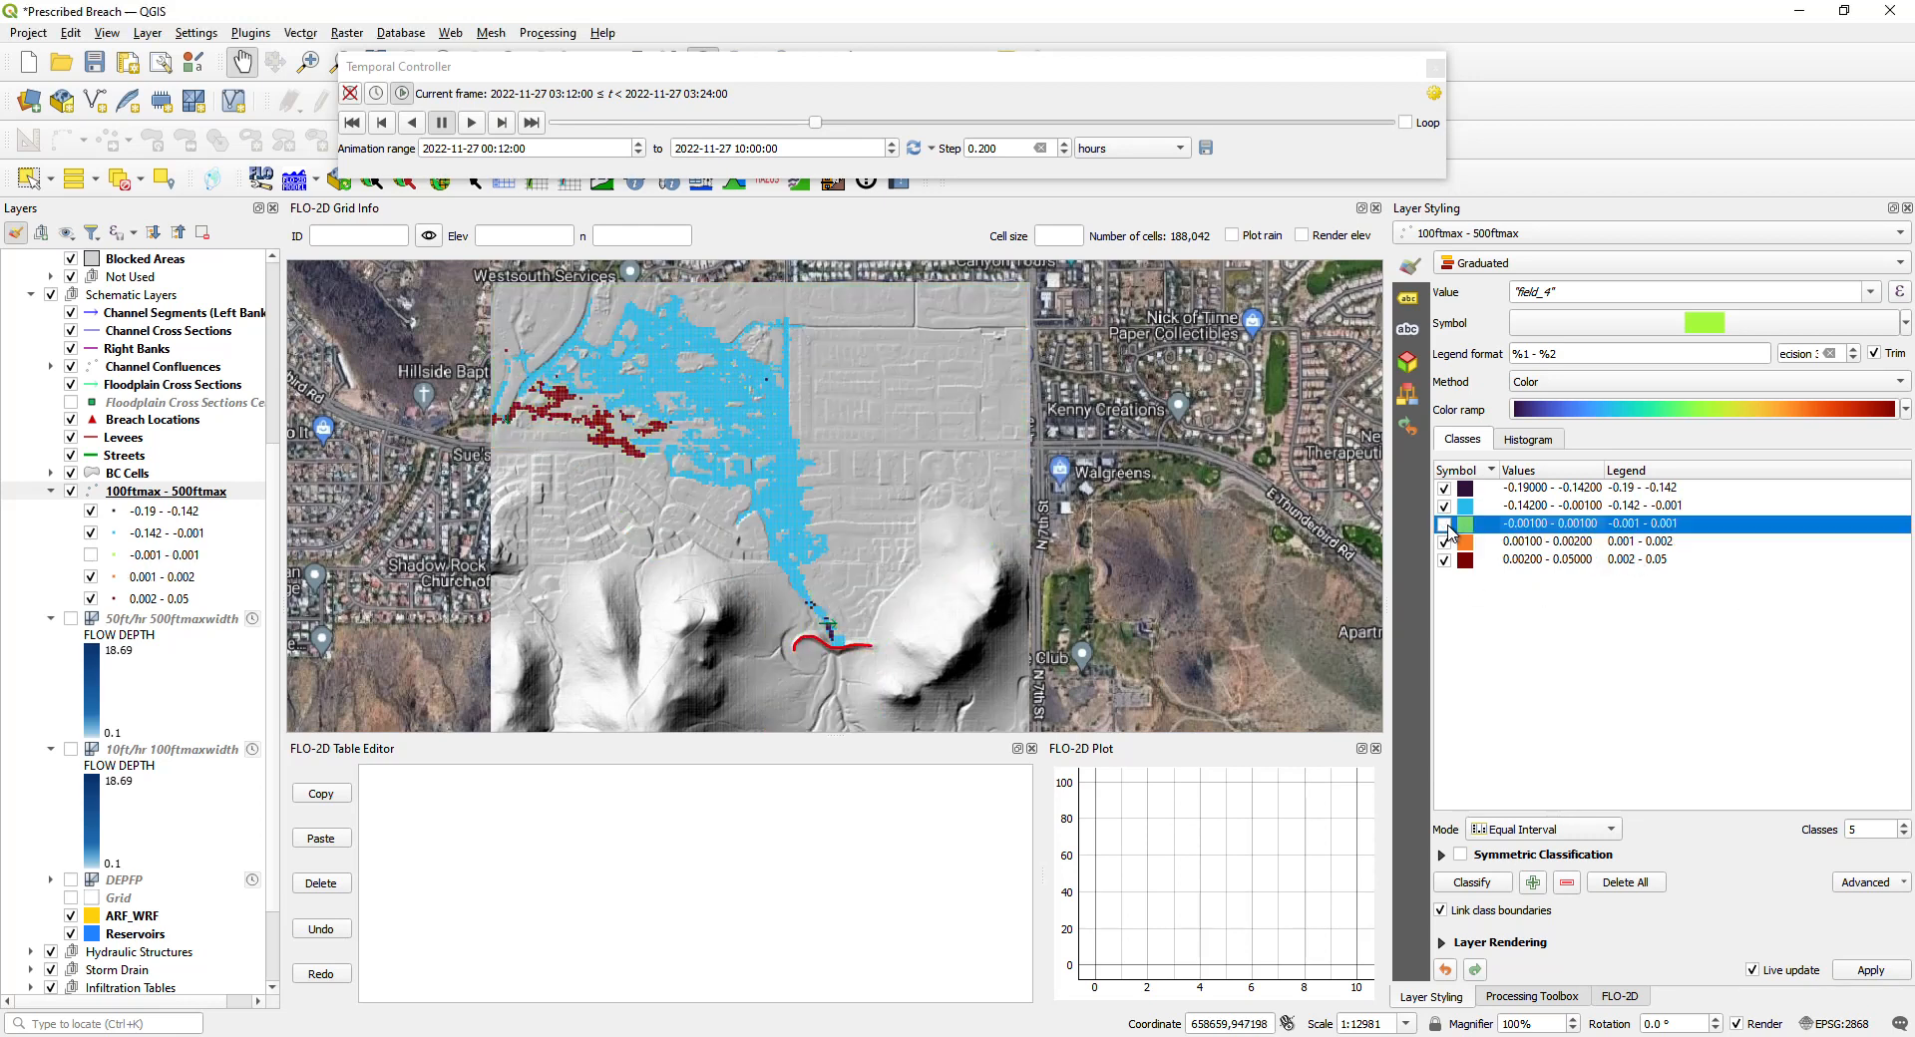
Step: Set the upper value of the orange class, the one starting at 0.001, to 0.03
{"action": "left_click", "coordinate": [1526, 544]}
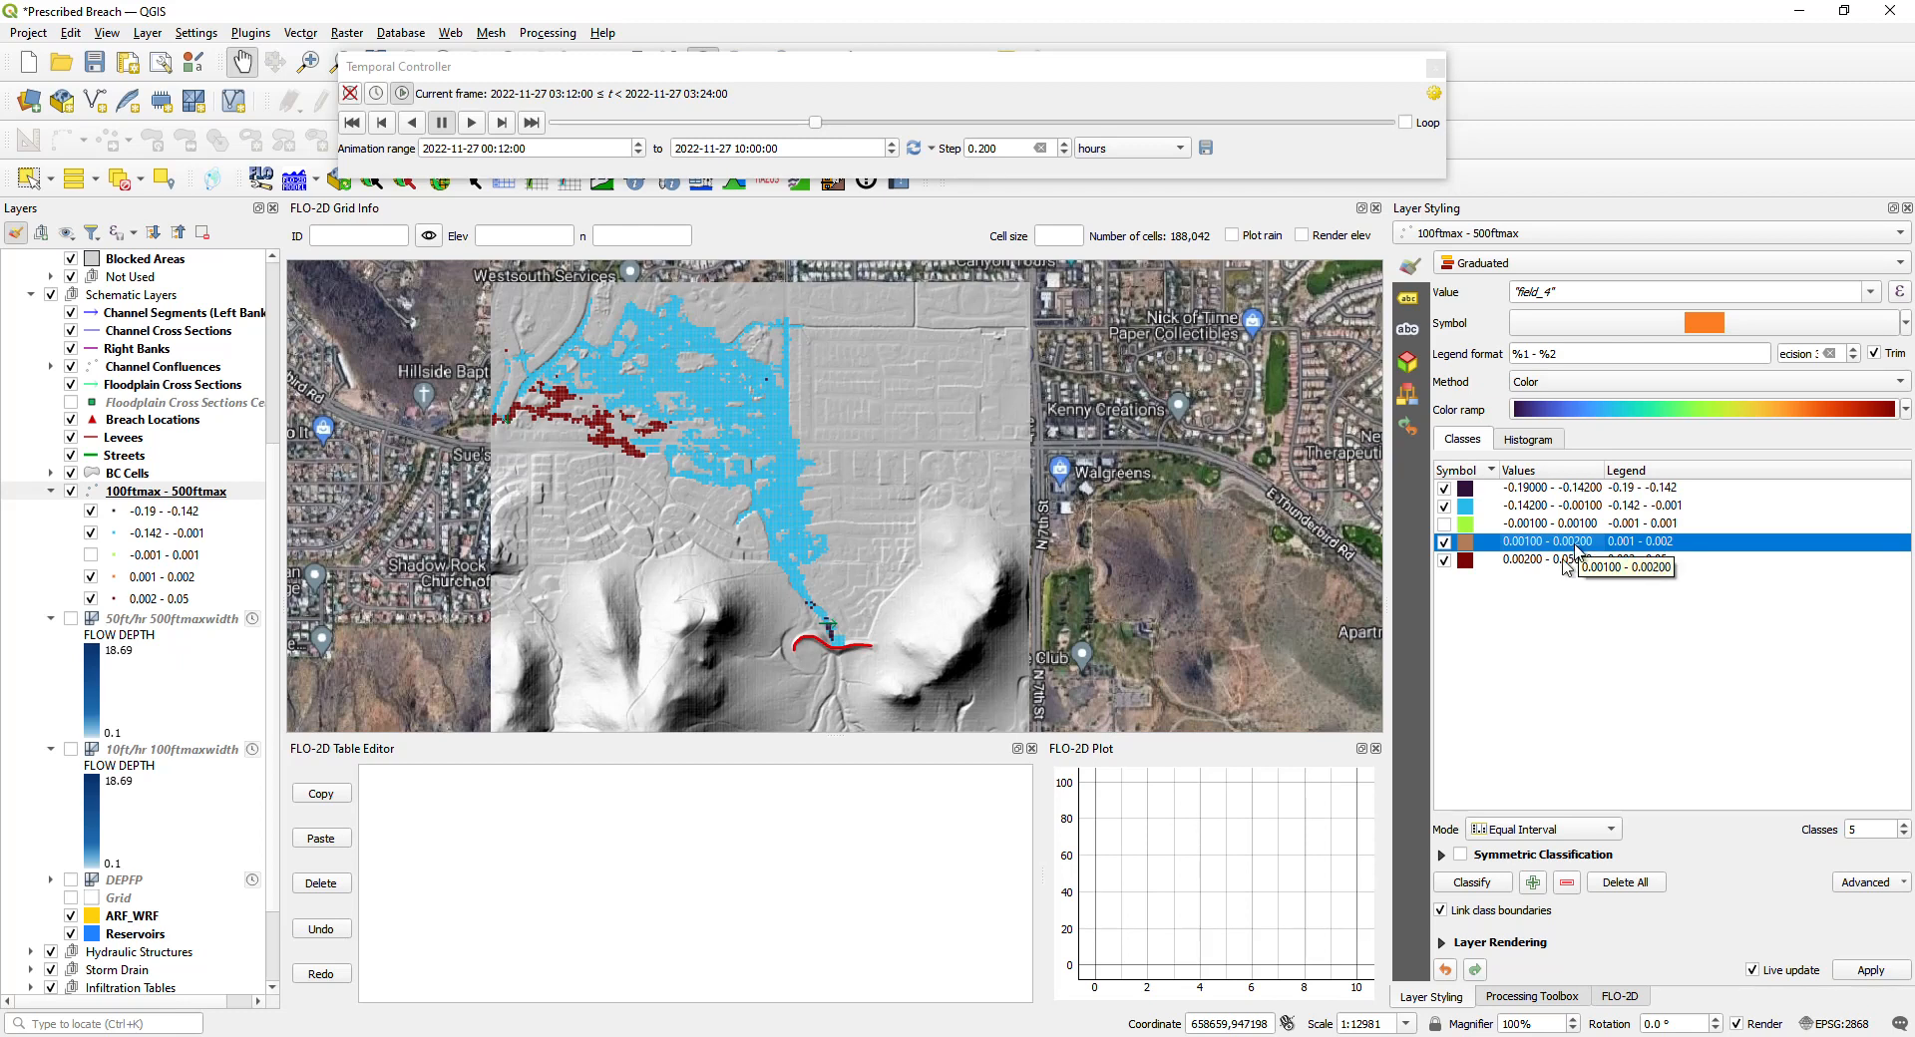
{"action": "key", "text": "ctrl"}
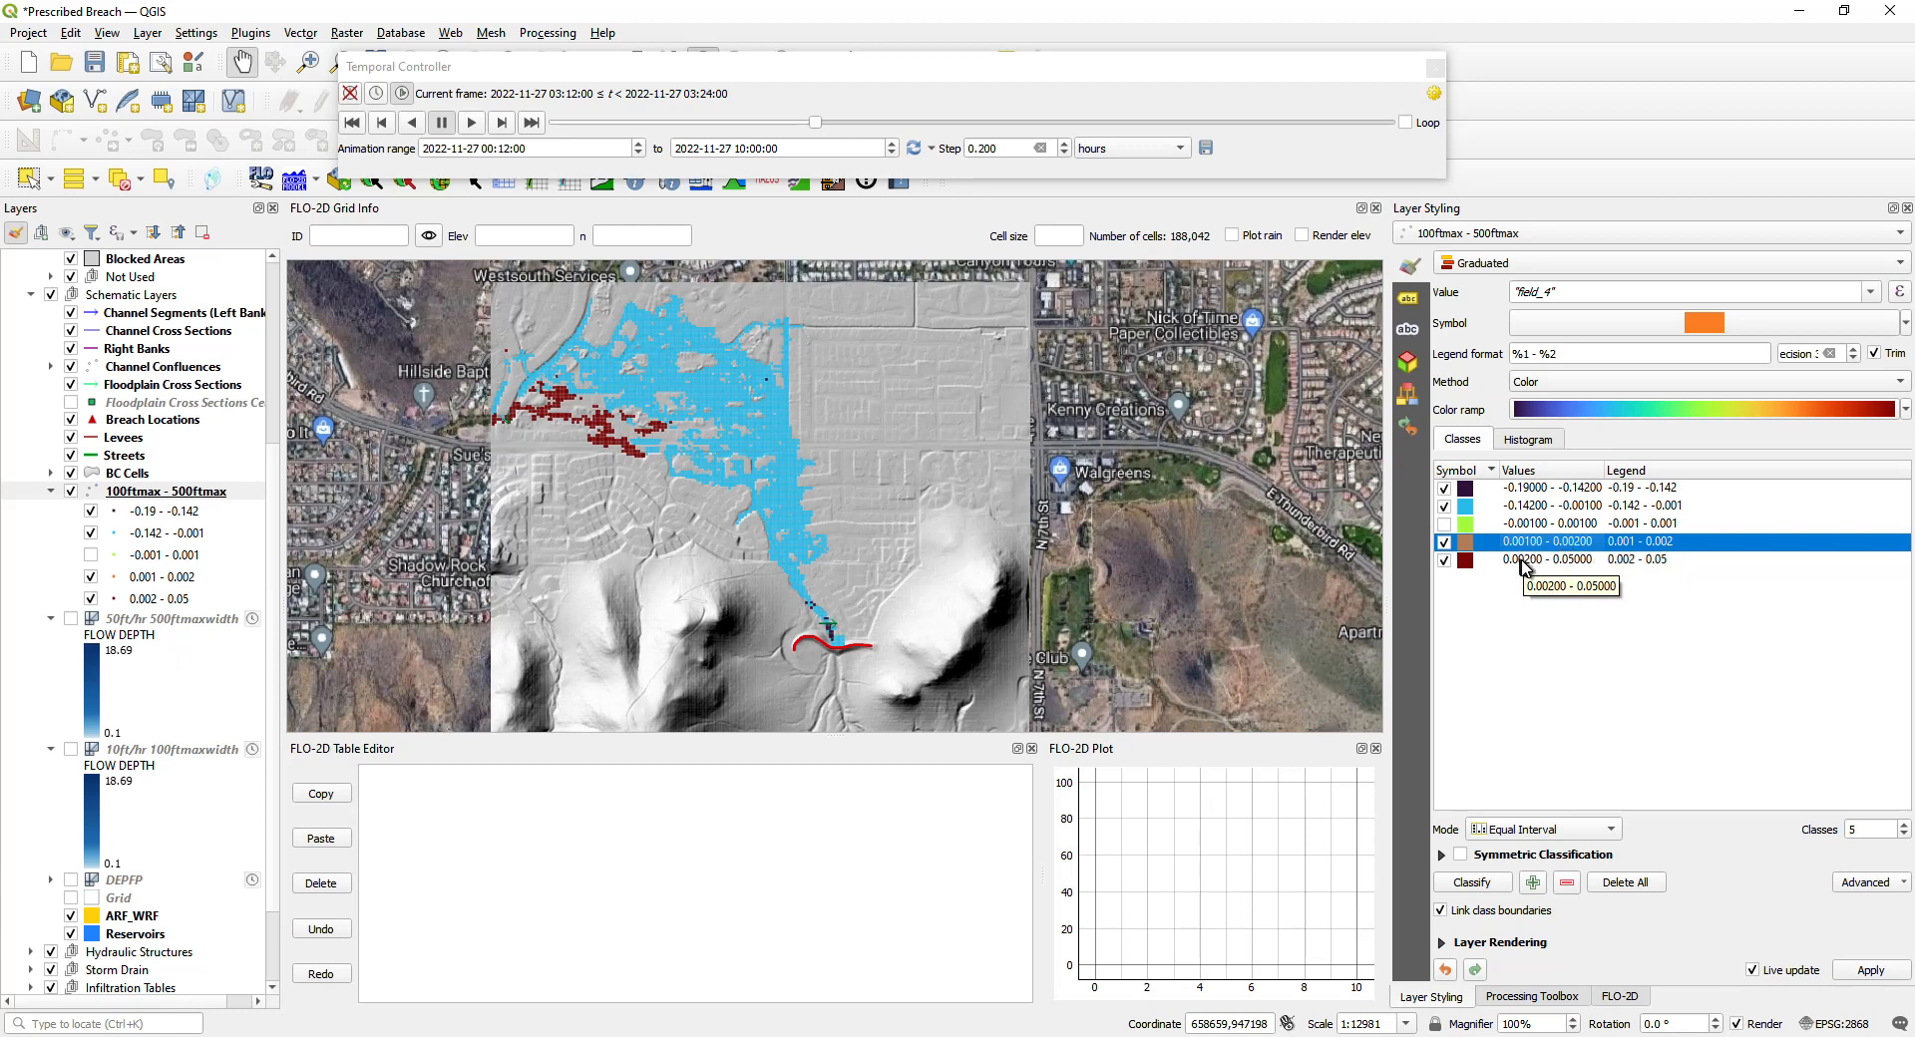
{"action": "double_click", "coordinate": [1565, 549]}
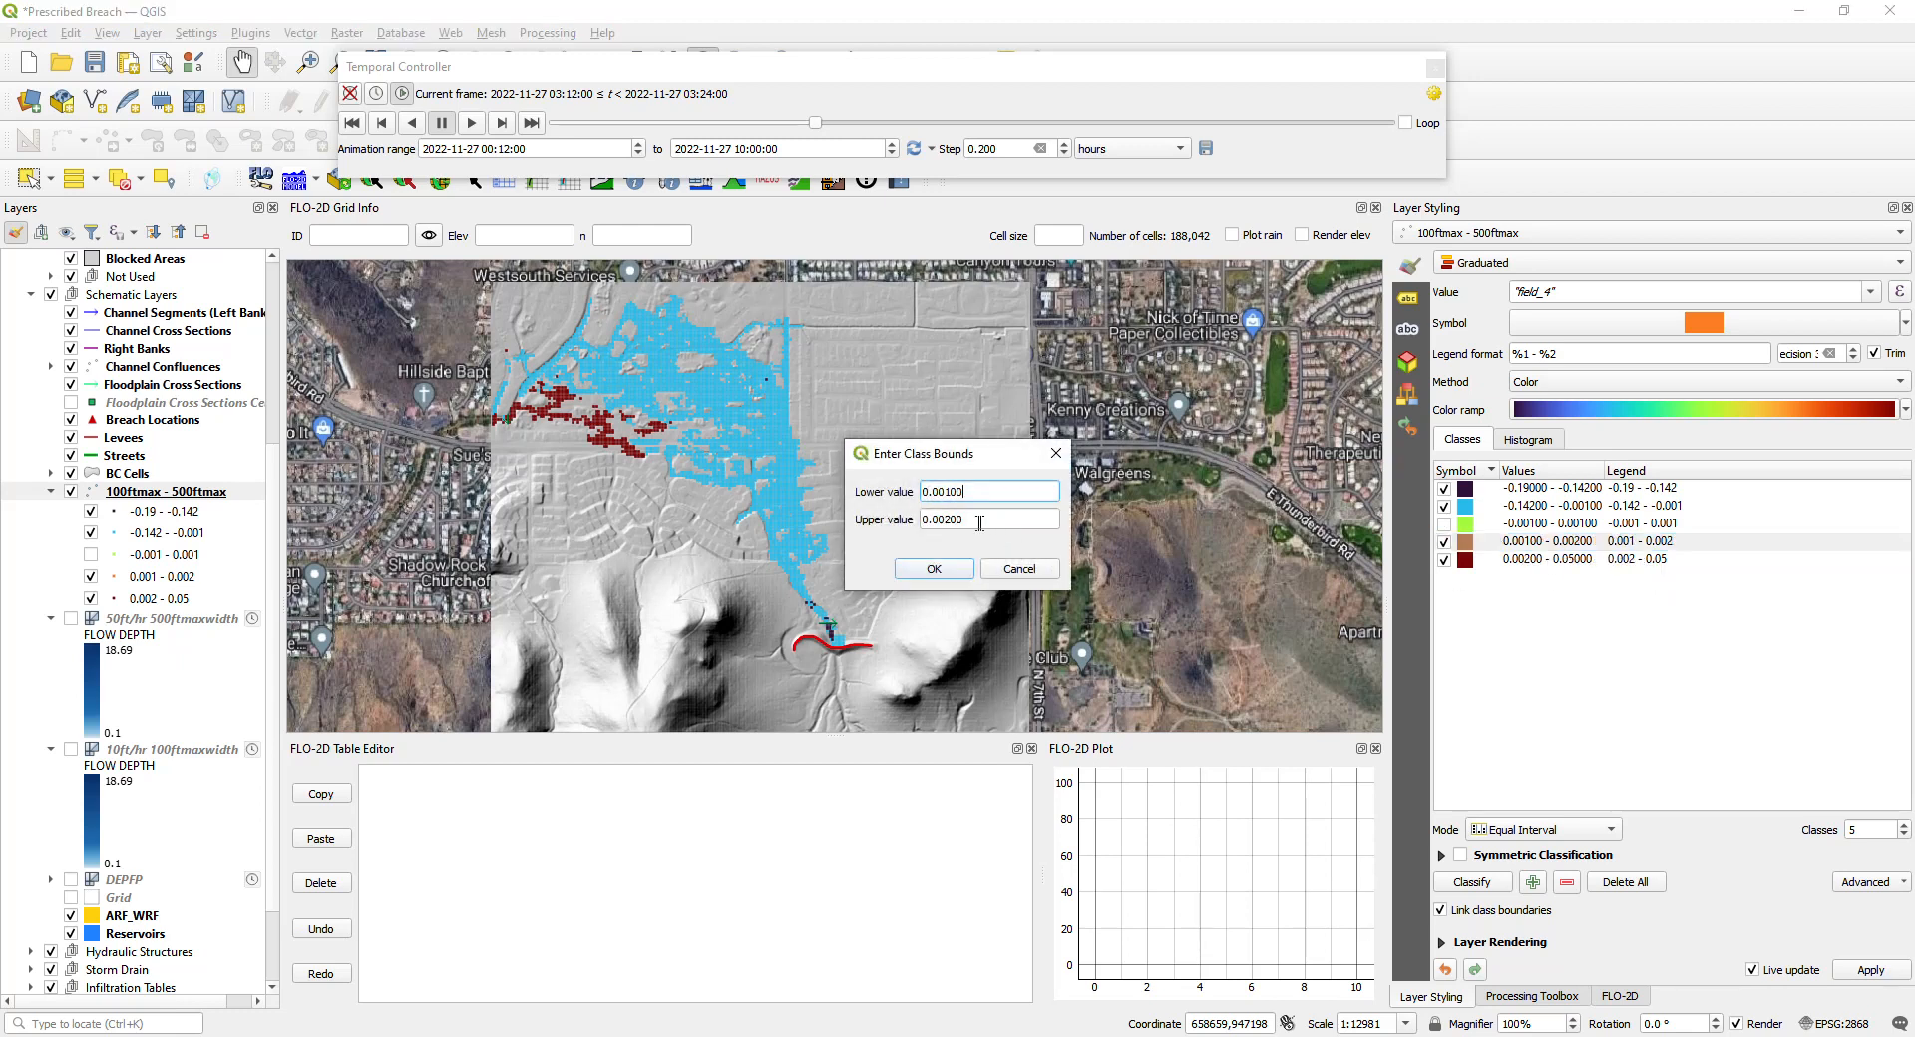
{"action": "double_click", "coordinate": [941, 520]}
{"action": "type", "text": "0.03"}
{"action": "left_click", "coordinate": [956, 570]}
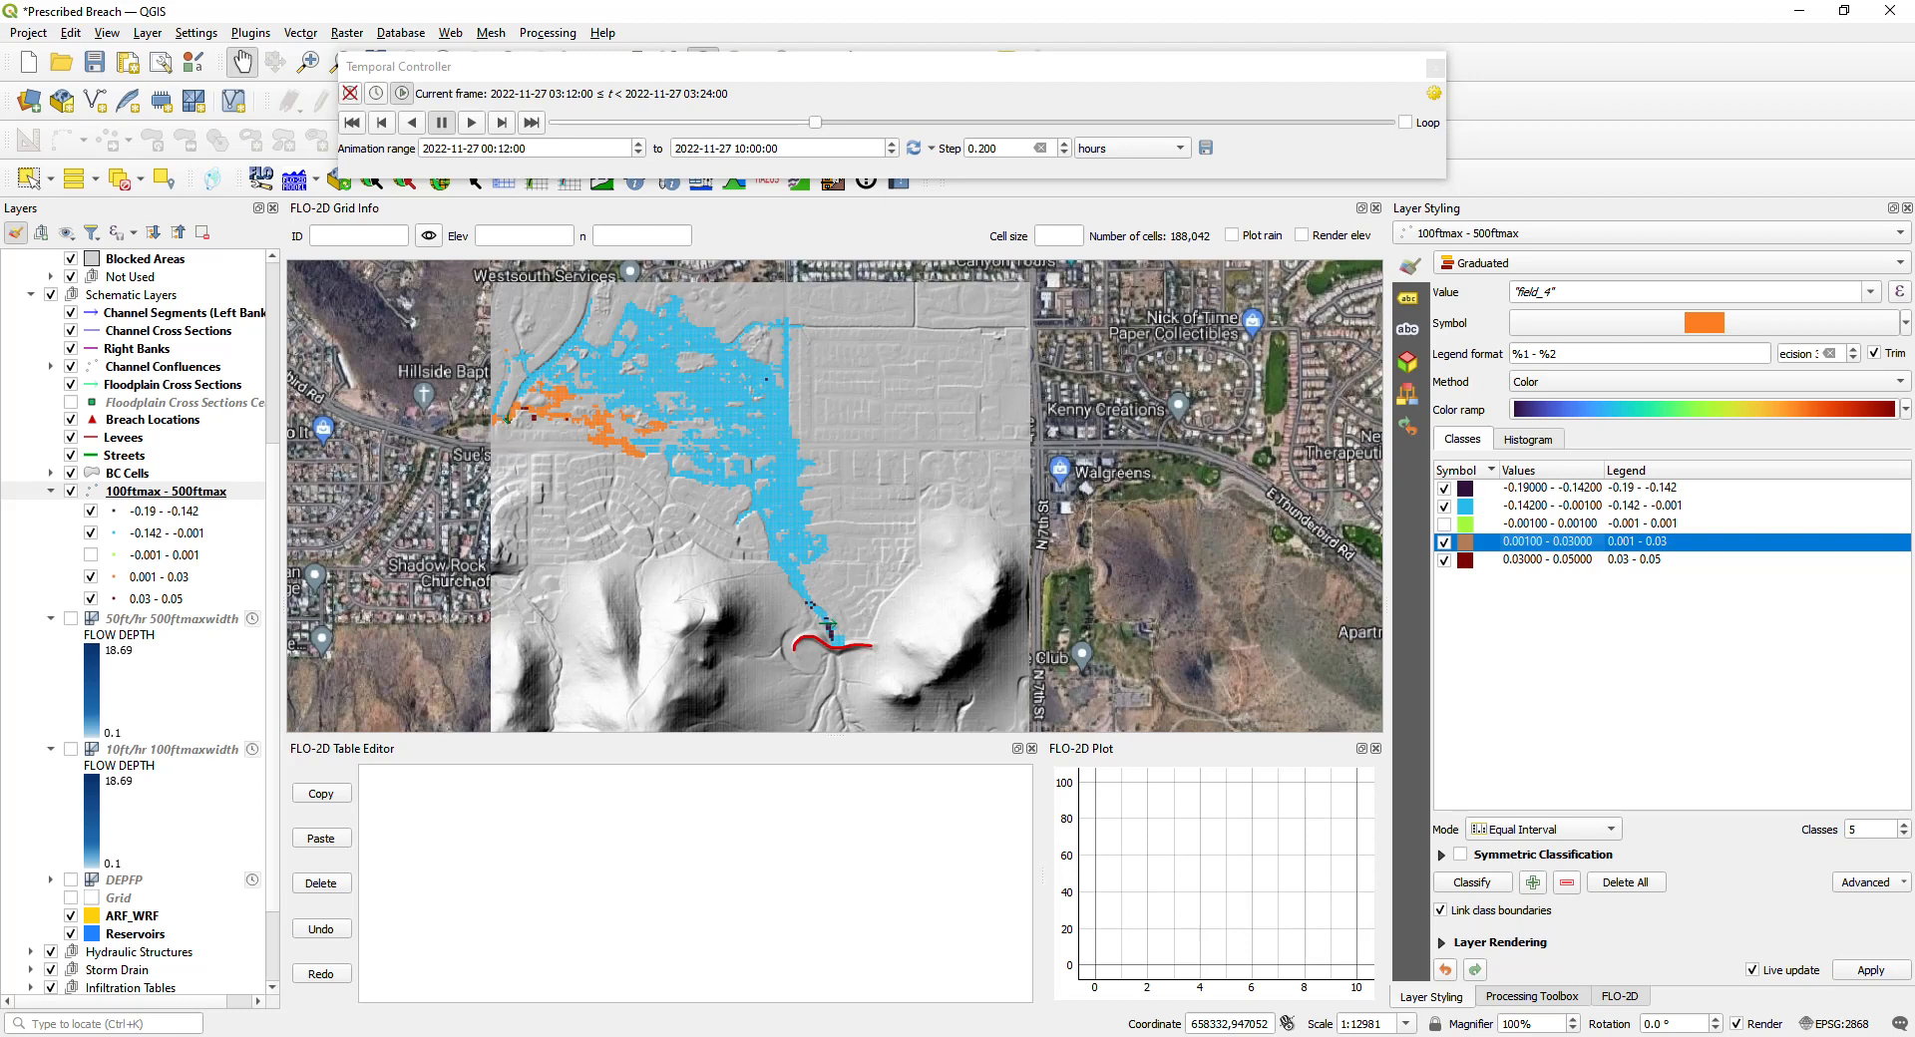
{"action": "key", "text": "alt+Tab"}
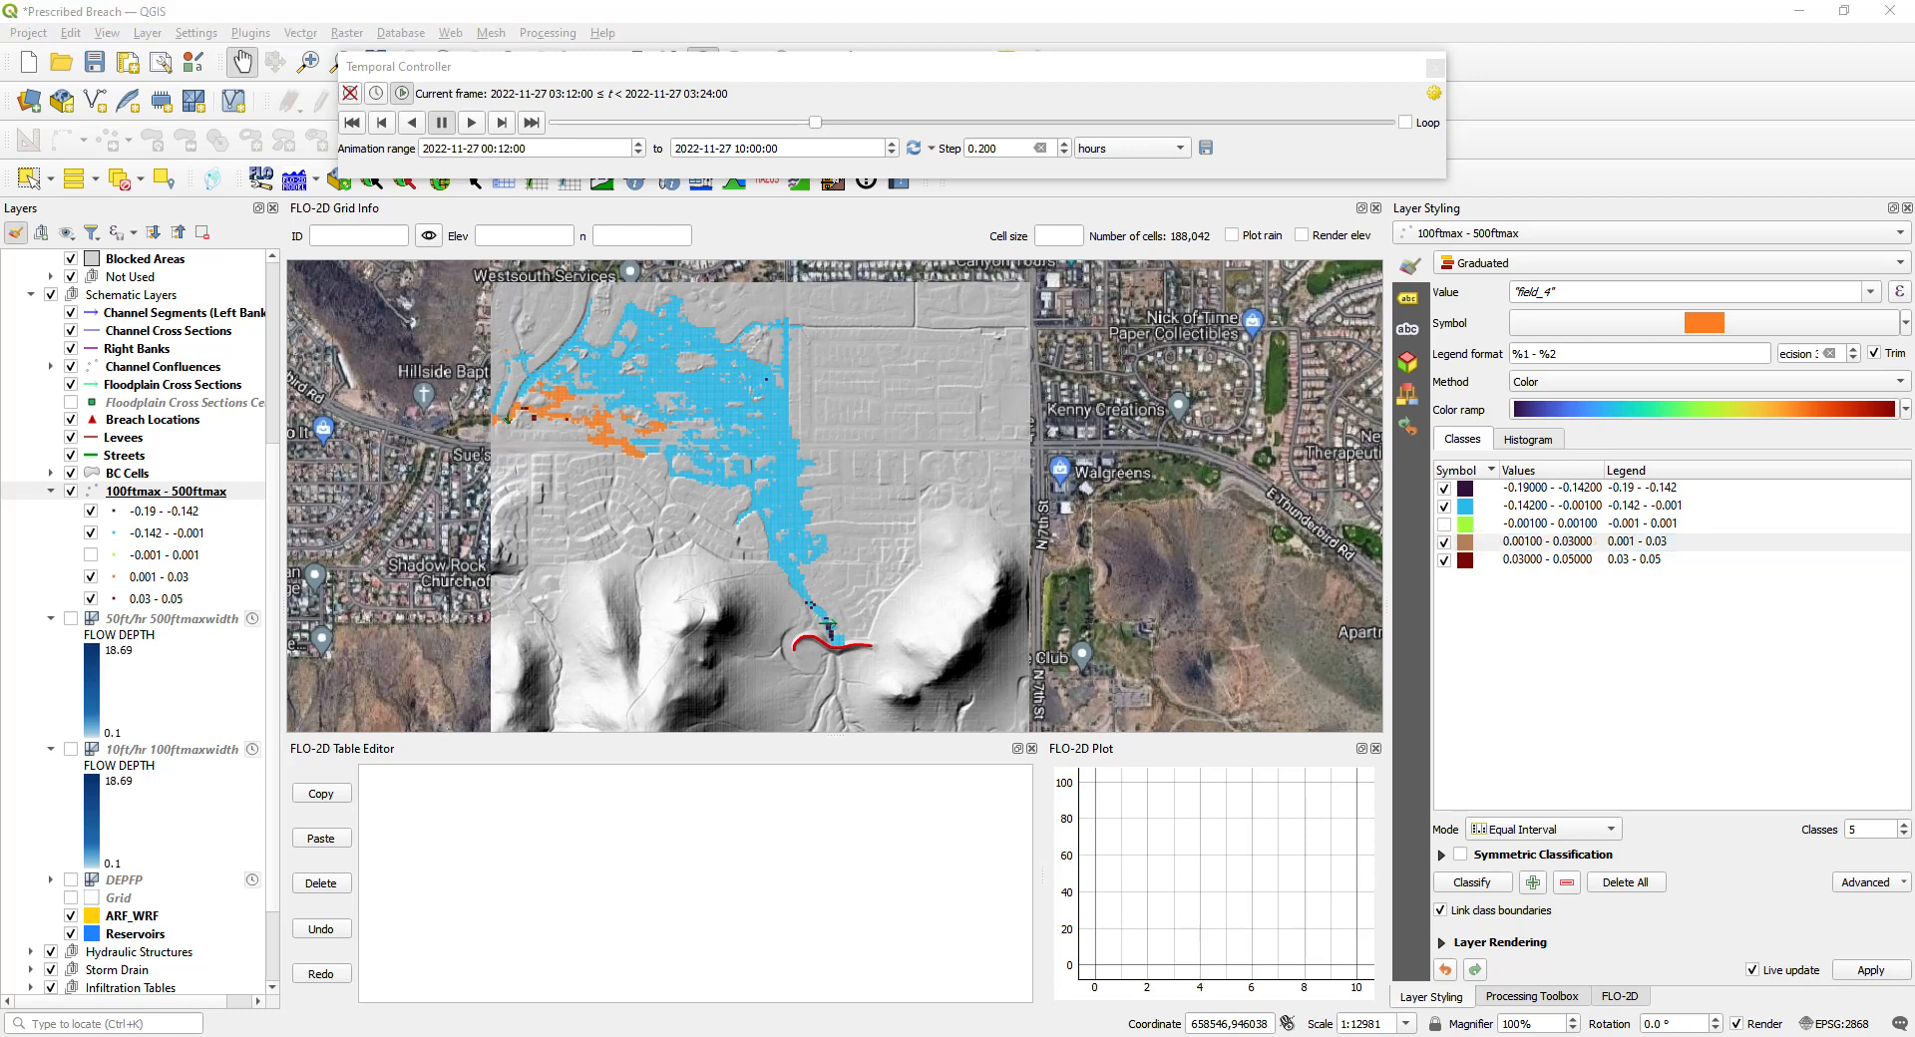